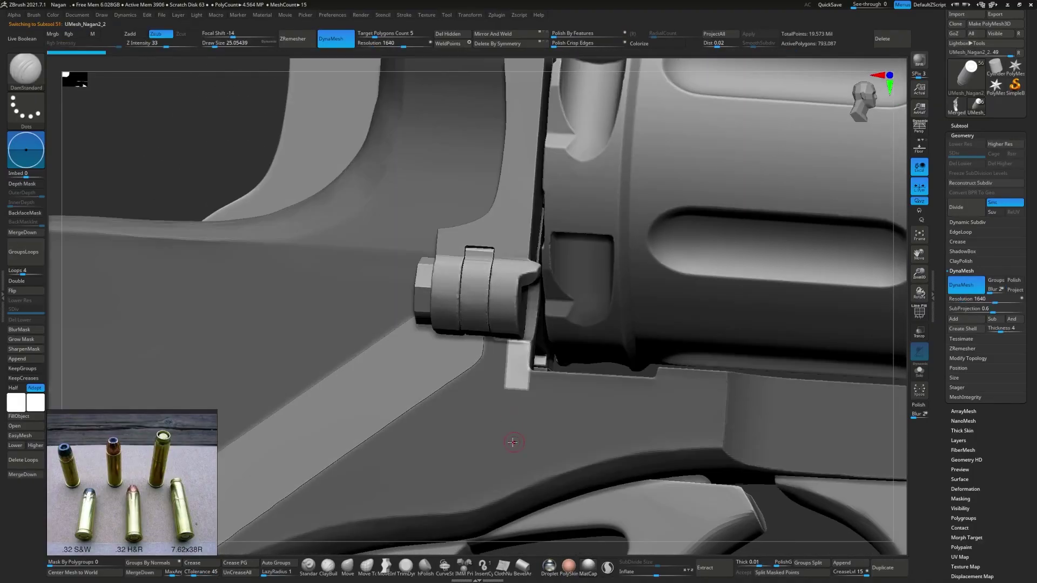
- Mask around the slot block, invert the mask, and slide the block sideways along the blue axis
{"action": "key", "text": "ctrl+b"}
{"action": "key", "text": "s"}
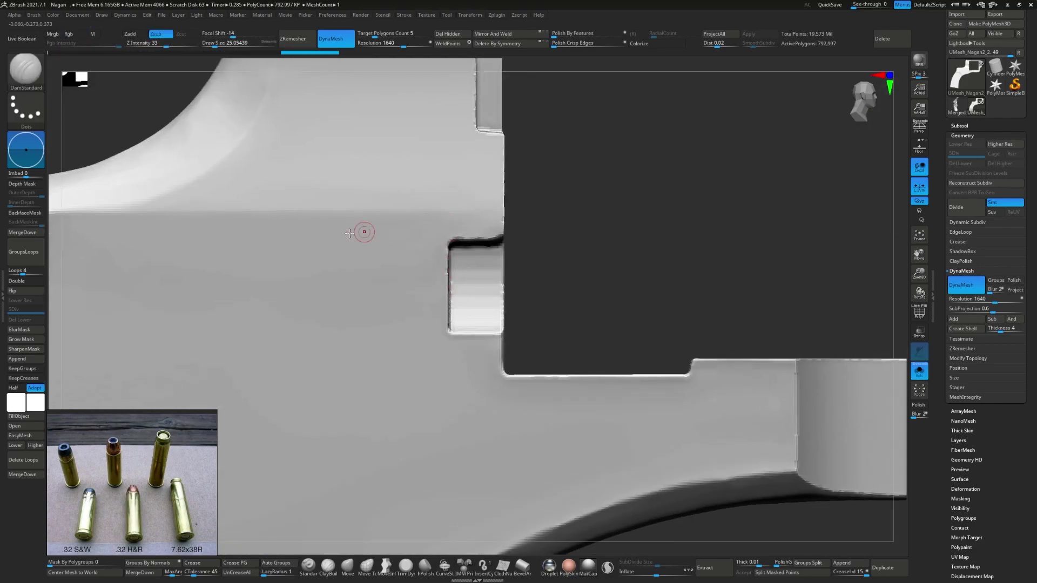
{"action": "mouse_move", "coordinate": [342, 231]}
{"action": "left_mouse_down", "text": "ctrl"}
{"action": "mouse_move", "coordinate": [476, 347]}
{"action": "mouse_move", "coordinate": [301, 300]}
{"action": "left_mouse_up", "text": "ctrl"}
{"action": "left_click", "coordinate": [566, 302], "text": "ctrl"}
{"action": "key", "text": "w"}
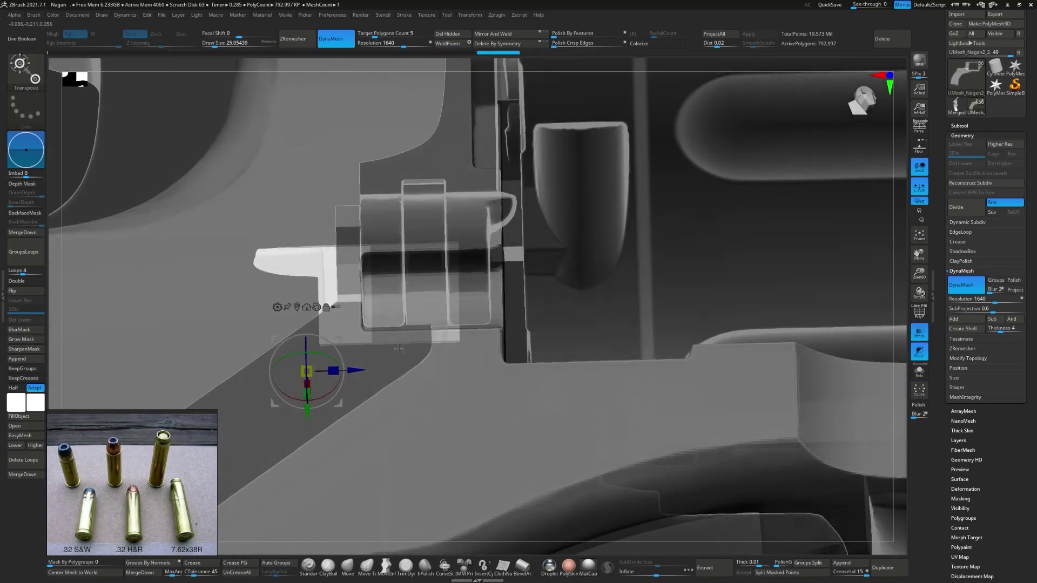
{"action": "mouse_move", "coordinate": [354, 370]}
{"action": "left_mouse_down"}
{"action": "mouse_move", "coordinate": [427, 350]}
{"action": "mouse_move", "coordinate": [357, 354]}
{"action": "left_mouse_up"}
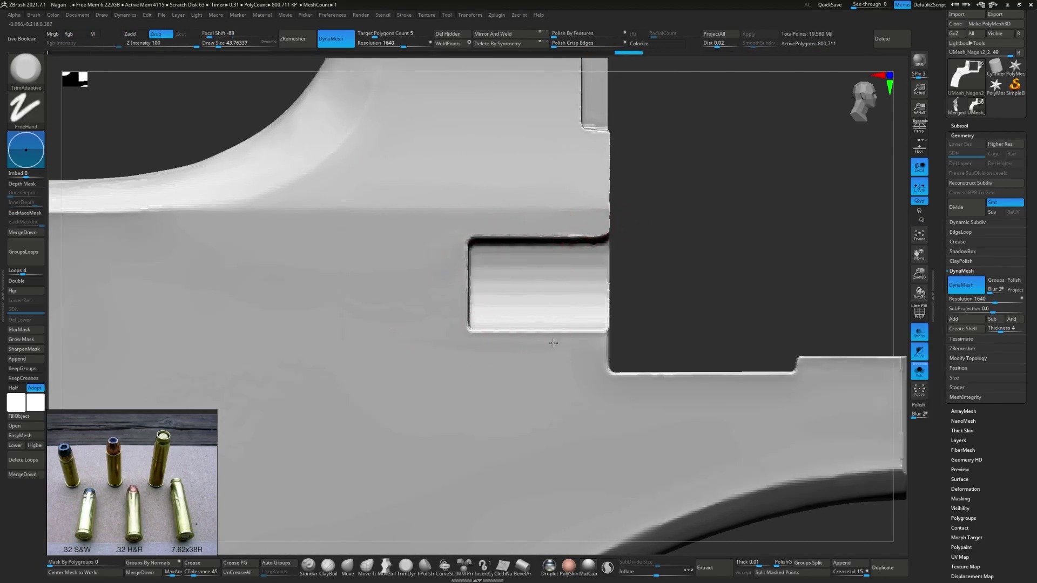
- Flatten the recess surface around the frame's side slot with the trim brush
{"action": "mouse_move", "coordinate": [476, 354]}
{"action": "right_mouse_down"}
{"action": "mouse_move", "coordinate": [533, 349]}
{"action": "mouse_move", "coordinate": [451, 342]}
{"action": "right_mouse_up"}
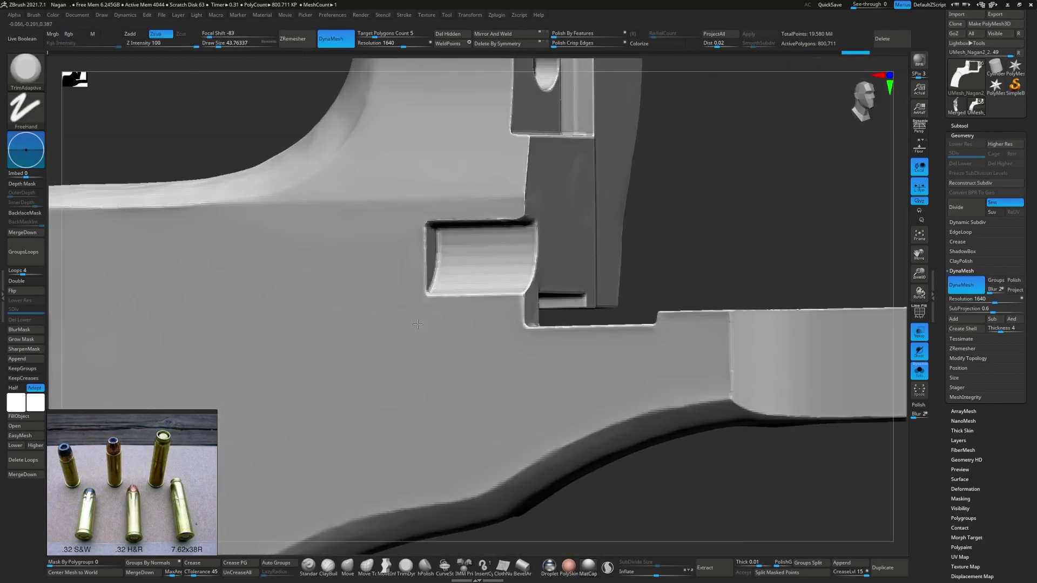
{"action": "key", "text": "s"}
{"action": "right_click_drag", "start_coordinate": [367, 268], "coordinate": [429, 232], "text": "alt"}
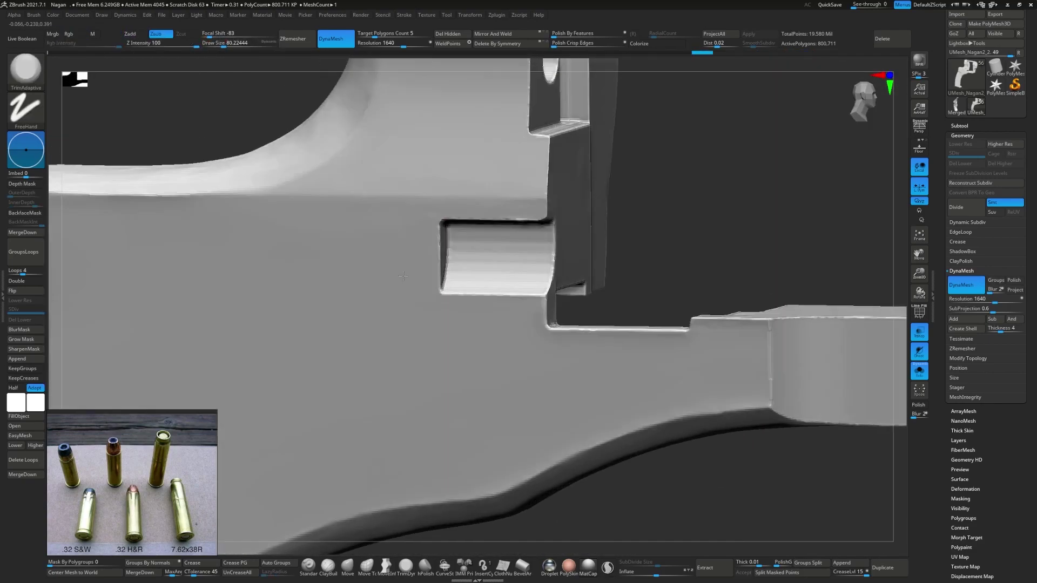
- Zoom in close on the slot and rectangle-mask the small part
{"action": "mouse_move", "coordinate": [402, 289]}
{"action": "right_mouse_down"}
{"action": "mouse_move", "coordinate": [393, 347]}
{"action": "mouse_move", "coordinate": [831, 350]}
{"action": "mouse_move", "coordinate": [495, 324]}
{"action": "right_mouse_up"}
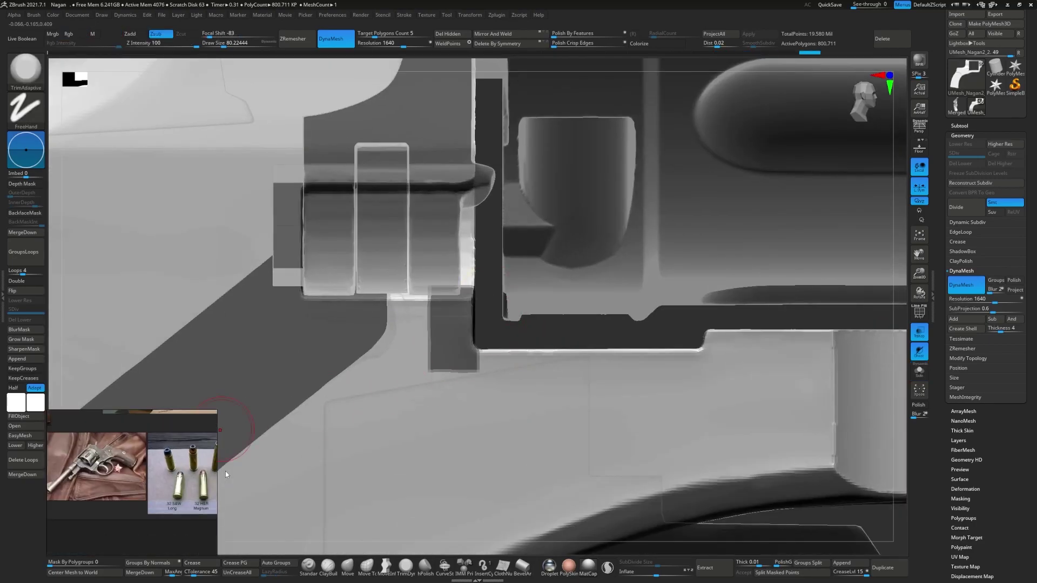
{"action": "scroll", "coordinate": [164, 445], "scroll_direction": "down", "scroll_amount": 2}
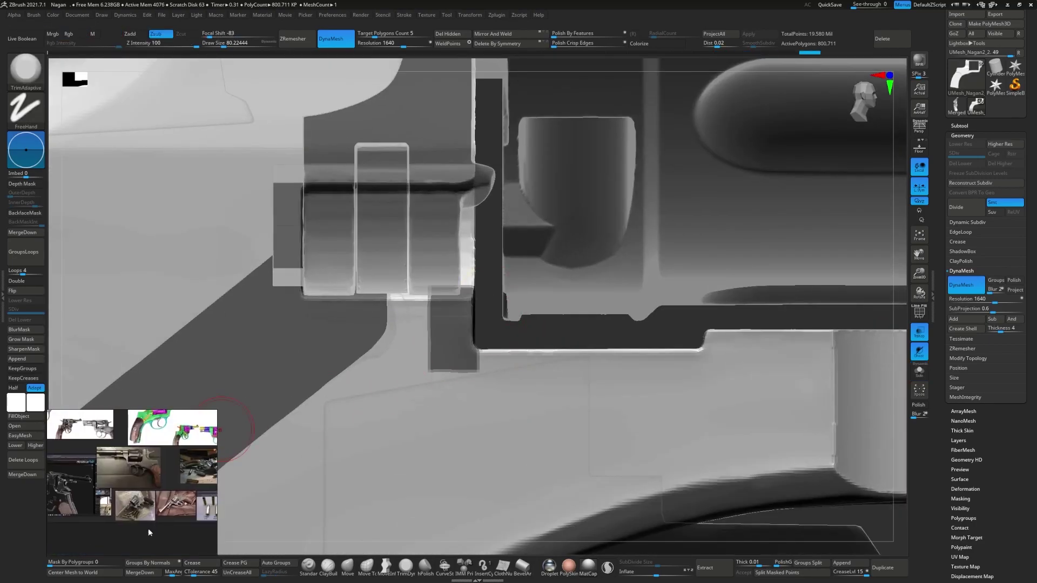
{"action": "scroll", "coordinate": [156, 454], "scroll_direction": "down", "scroll_amount": 2}
{"action": "scroll", "coordinate": [150, 466], "scroll_direction": "down", "scroll_amount": 1}
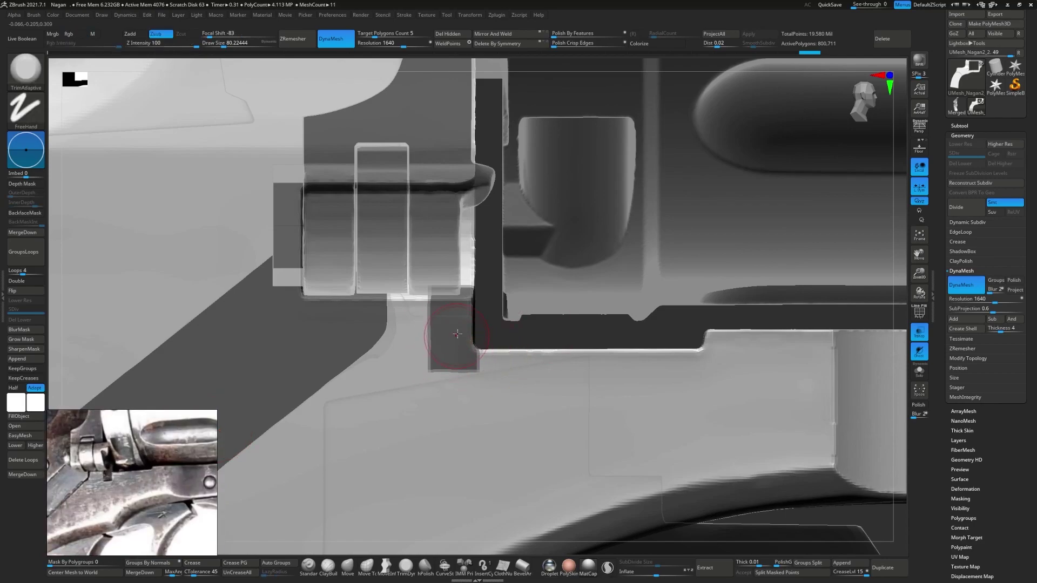
{"action": "left_click_drag", "start_coordinate": [458, 333], "coordinate": [439, 256], "text": "ctrl"}
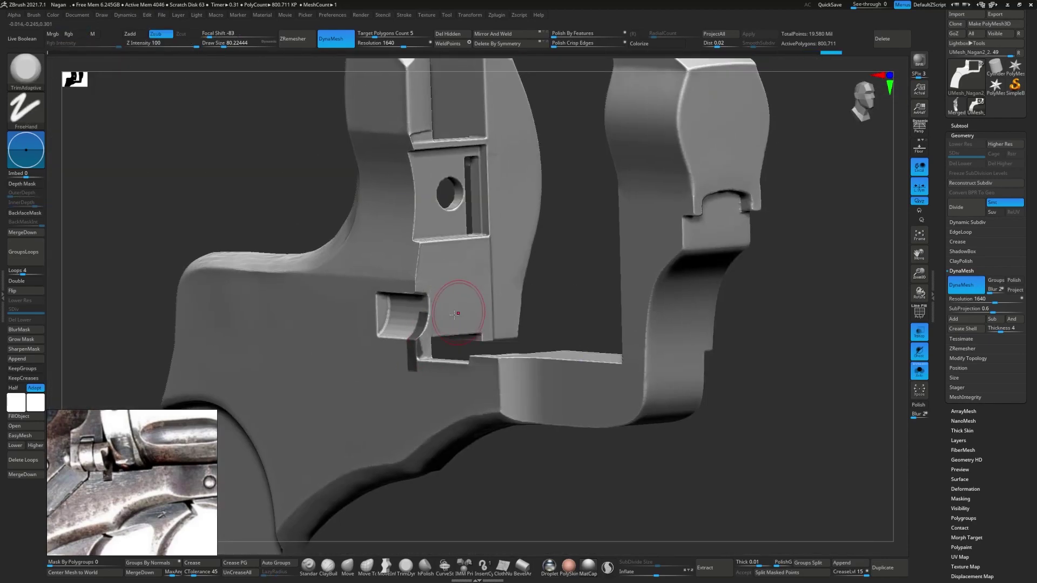
- Mask rectangular areas on the frame, then switch to the MaskPen freehand brush
{"action": "left_click_drag", "start_coordinate": [533, 441], "coordinate": [418, 259], "text": "ctrl"}
{"action": "mouse_move", "coordinate": [335, 308]}
{"action": "left_mouse_down", "text": "ctrl"}
{"action": "mouse_move", "coordinate": [440, 393]}
{"action": "mouse_move", "coordinate": [509, 346]}
{"action": "mouse_move", "coordinate": [415, 286]}
{"action": "left_mouse_up", "text": "ctrl"}
{"action": "key", "text": "ctrl+b"}
{"action": "key", "text": "m"}
{"action": "key", "text": "p"}
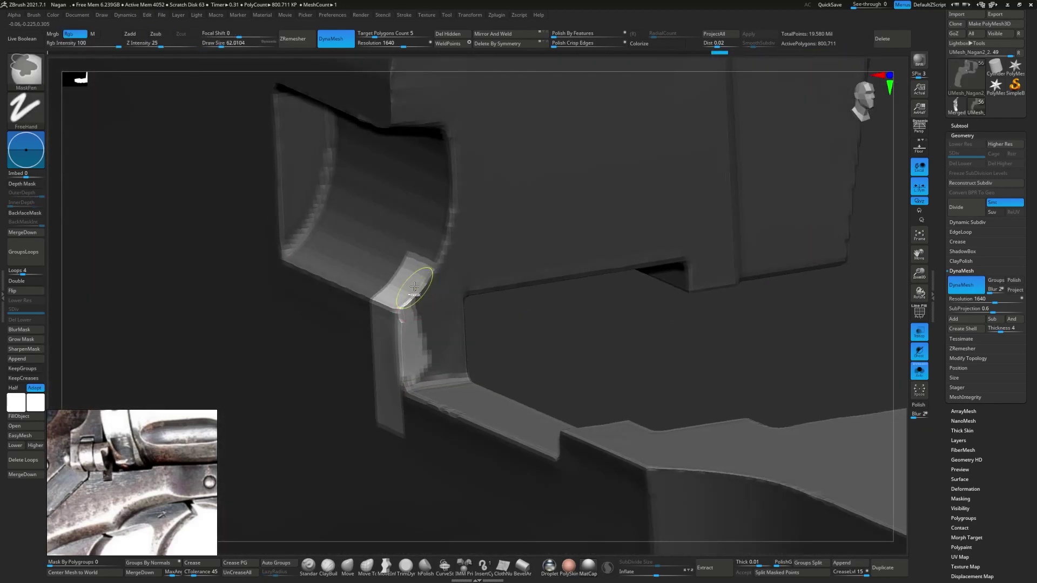
{"action": "left_click_drag", "start_coordinate": [412, 336], "coordinate": [378, 302]}
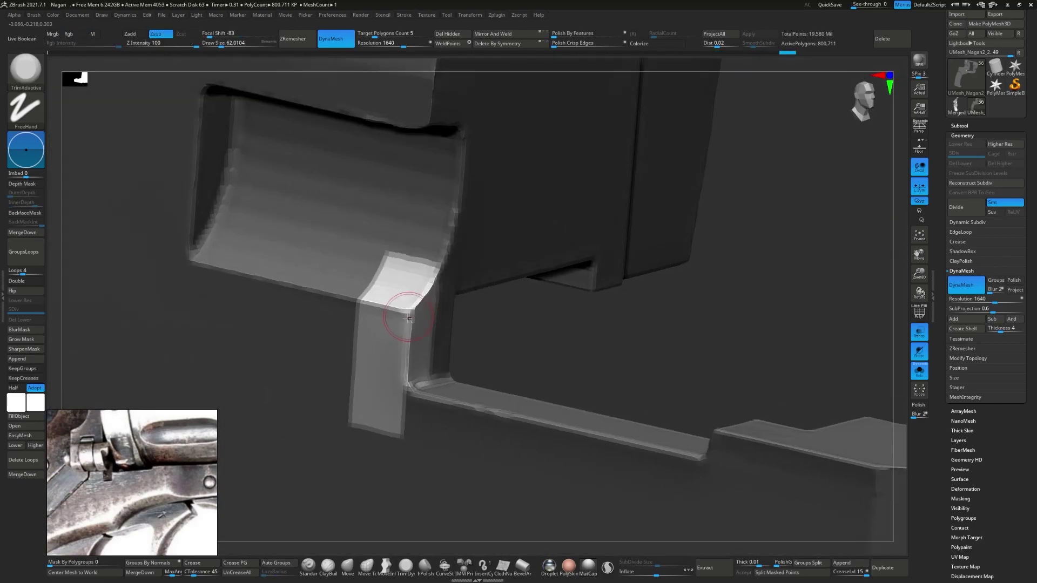
- Start the liked-tracks playlist in the browser and return to ZBrush
{"action": "key", "text": "alt+Tab"}
{"action": "left_click", "coordinate": [294, 261]}
{"action": "key", "text": "alt+Tab"}
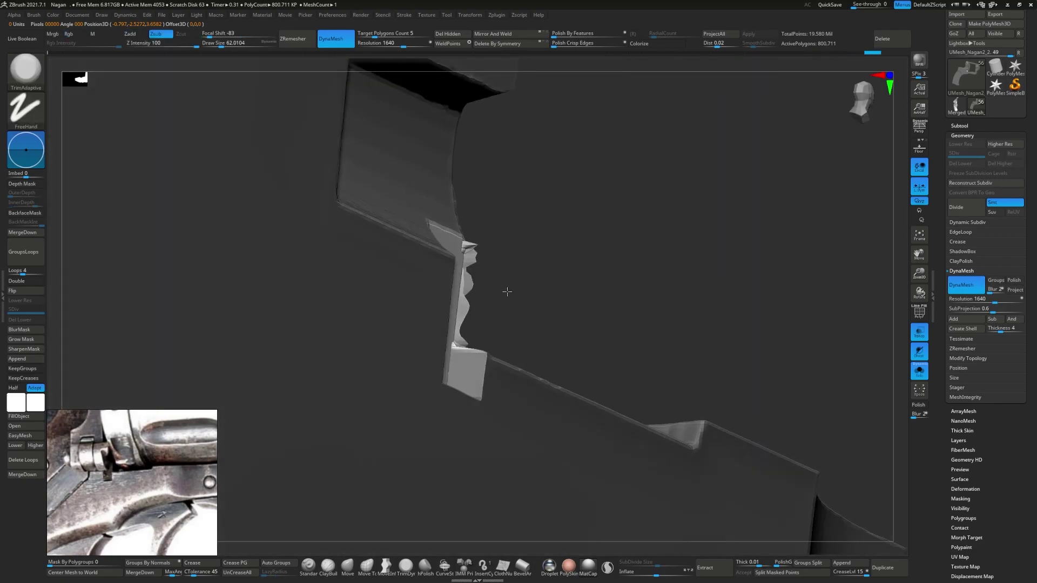
- Cut a straight vertical channel down from the recess in flat side view
{"action": "left_click_drag", "start_coordinate": [400, 308], "coordinate": [92, 98], "text": "shift"}
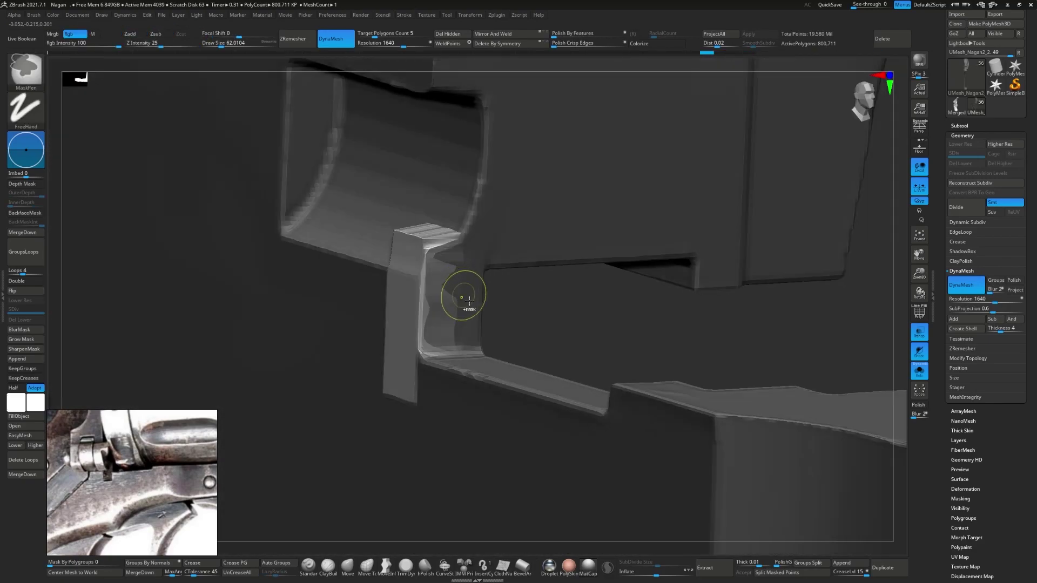
{"action": "left_click_drag", "start_coordinate": [452, 205], "coordinate": [449, 448], "text": "ctrl+shift"}
{"action": "mouse_move", "coordinate": [456, 342]}
{"action": "right_mouse_down"}
{"action": "mouse_move", "coordinate": [428, 338]}
{"action": "mouse_move", "coordinate": [451, 320]}
{"action": "right_mouse_up"}
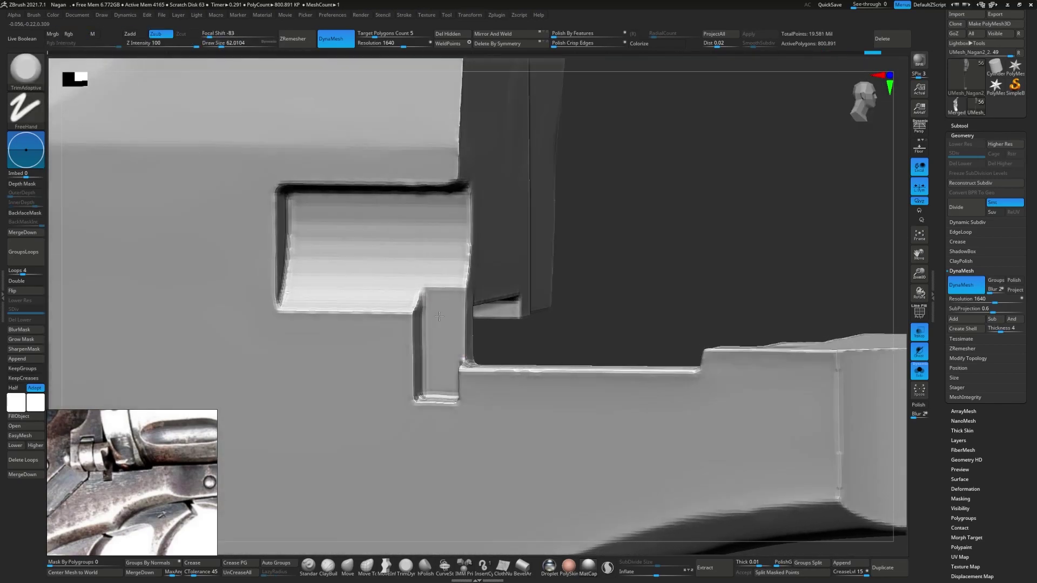
{"action": "right_click_drag", "start_coordinate": [450, 320], "coordinate": [419, 370]}
- Limit masking to surface depth and move the unmasked block with Transpose
{"action": "left_click", "coordinate": [32, 184], "text": "ctrl"}
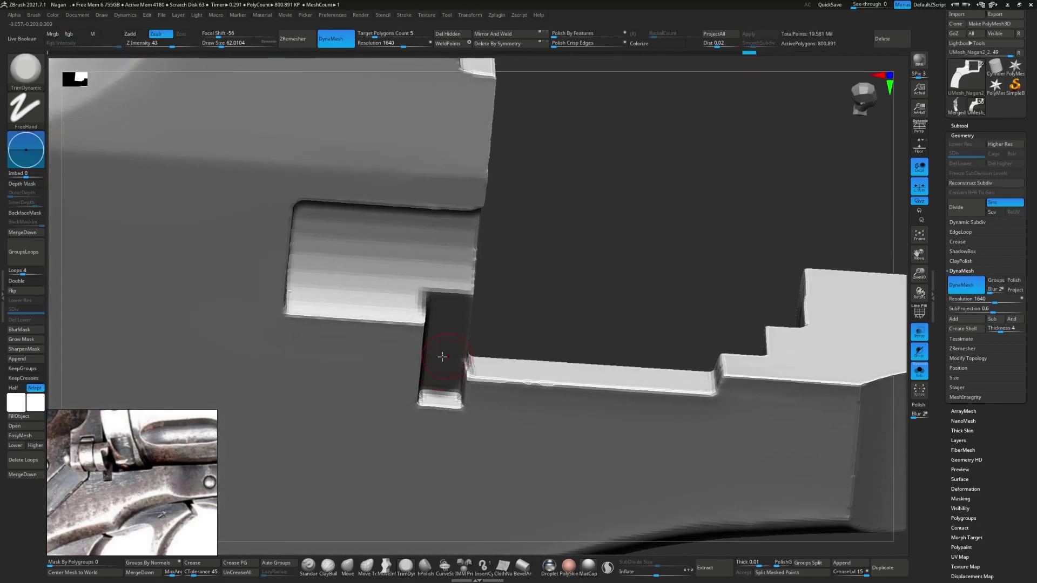
{"action": "mouse_move", "coordinate": [431, 322]}
{"action": "right_mouse_down"}
{"action": "mouse_move", "coordinate": [433, 313]}
{"action": "mouse_move", "coordinate": [473, 361]}
{"action": "right_mouse_up"}
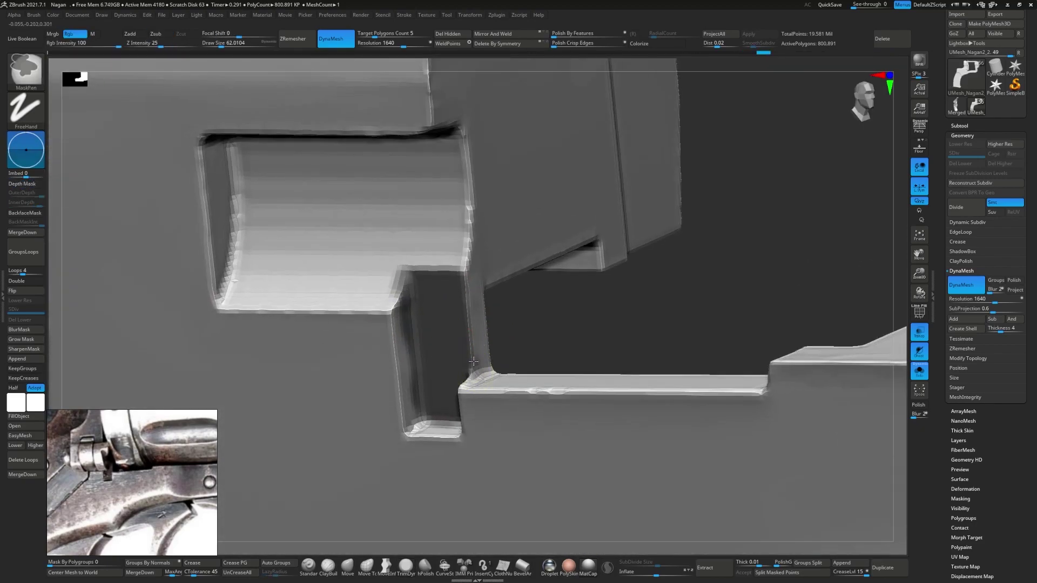
{"action": "key", "text": "w"}
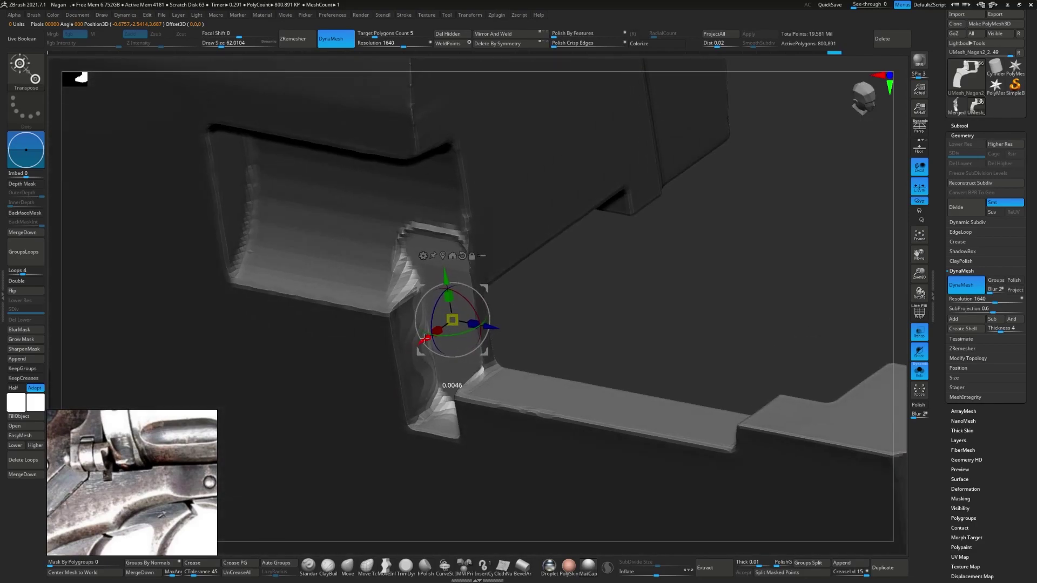
- Clear the mask and select the TrimAdaptive brush for the channel walls
{"action": "key", "text": "q"}
{"action": "left_click", "coordinate": [570, 319], "text": "ctrl"}
{"action": "mouse_move", "coordinate": [570, 319]}
{"action": "right_mouse_down"}
{"action": "mouse_move", "coordinate": [393, 277]}
{"action": "mouse_move", "coordinate": [387, 340]}
{"action": "mouse_move", "coordinate": [400, 302]}
{"action": "mouse_move", "coordinate": [417, 284]}
{"action": "mouse_move", "coordinate": [432, 290]}
{"action": "right_mouse_up"}
{"action": "key", "text": "b"}
{"action": "key", "text": "t"}
{"action": "key", "text": "a"}
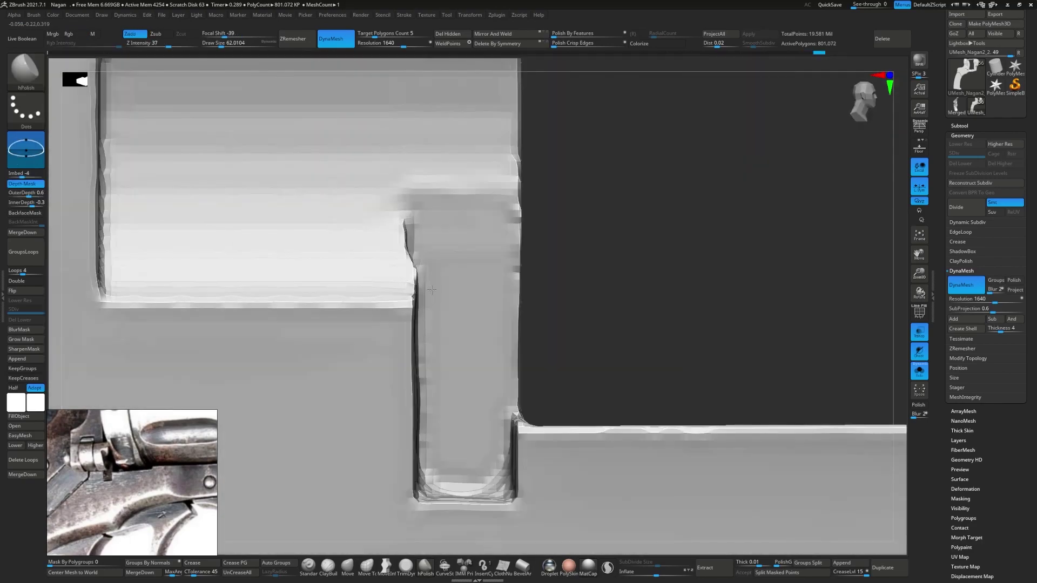
- Polish the notch edges with hPolish, then isolate the frame to view its other side
{"action": "mouse_move", "coordinate": [401, 221]}
{"action": "right_mouse_down"}
{"action": "mouse_move", "coordinate": [428, 204]}
{"action": "mouse_move", "coordinate": [404, 278]}
{"action": "mouse_move", "coordinate": [378, 286]}
{"action": "mouse_move", "coordinate": [365, 268]}
{"action": "mouse_move", "coordinate": [289, 243]}
{"action": "mouse_move", "coordinate": [315, 277]}
{"action": "right_mouse_up"}
{"action": "key", "text": "b"}
{"action": "key", "text": "h"}
{"action": "key", "text": "p"}
{"action": "key", "text": "s"}
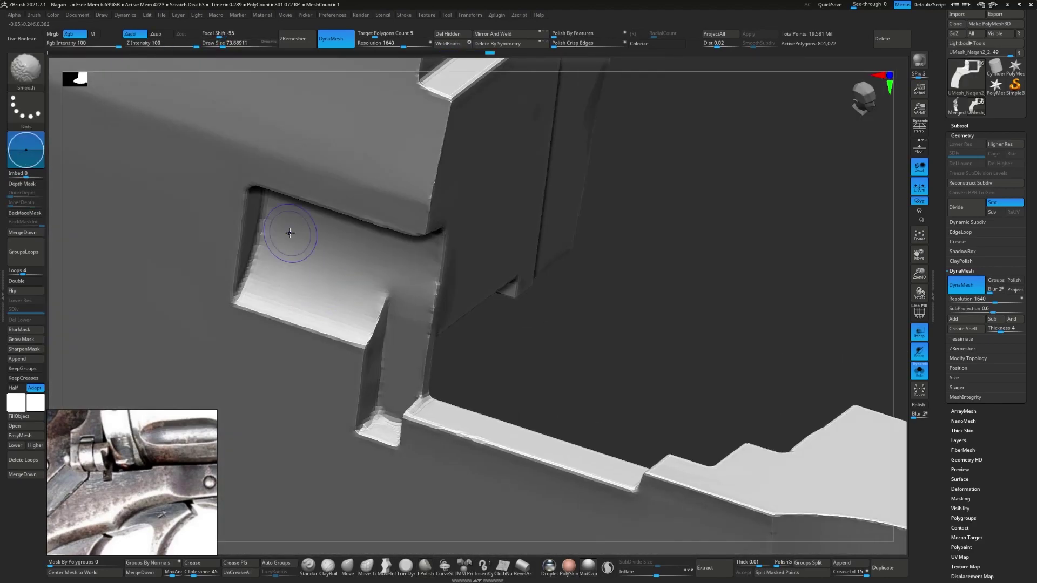
{"action": "mouse_move", "coordinate": [290, 232]}
{"action": "right_mouse_down", "text": "shift"}
{"action": "mouse_move", "coordinate": [407, 305]}
{"action": "mouse_move", "coordinate": [396, 299]}
{"action": "mouse_move", "coordinate": [364, 348]}
{"action": "mouse_move", "coordinate": [426, 298]}
{"action": "mouse_move", "coordinate": [489, 317]}
{"action": "mouse_move", "coordinate": [788, 356]}
{"action": "mouse_move", "coordinate": [343, 388]}
{"action": "mouse_move", "coordinate": [414, 334]}
{"action": "mouse_move", "coordinate": [543, 331]}
{"action": "mouse_move", "coordinate": [491, 304]}
{"action": "right_mouse_up", "text": "shift"}
{"action": "key", "text": "ctrl+shift+s"}
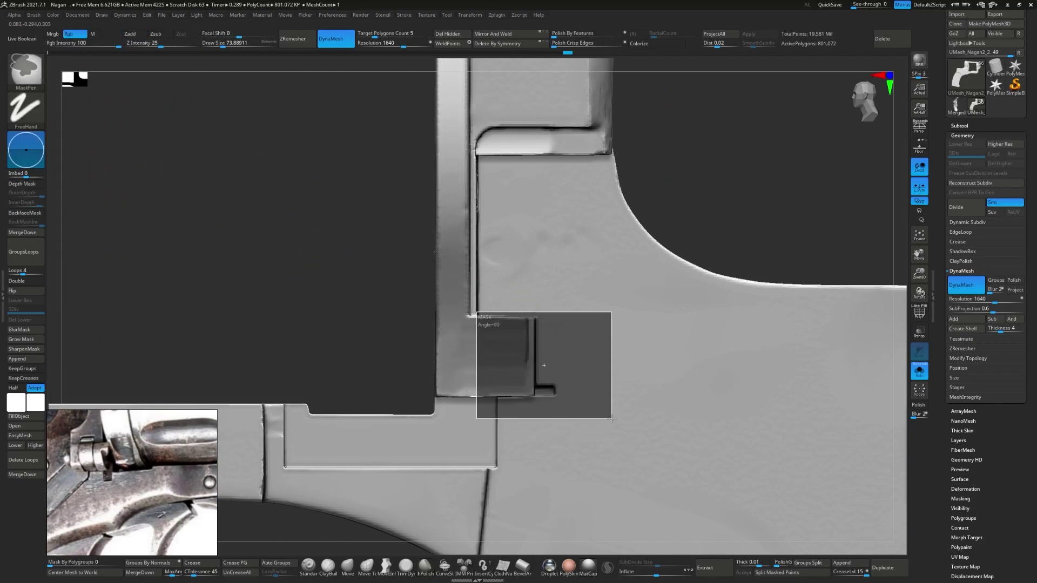
- Mask the block on the frame's far side and move it into place with Transpose
{"action": "right_click_drag", "start_coordinate": [611, 419], "coordinate": [681, 451]}
{"action": "left_click_drag", "start_coordinate": [590, 259], "coordinate": [702, 550], "text": "ctrl"}
{"action": "mouse_move", "coordinate": [702, 550]}
{"action": "right_mouse_down"}
{"action": "mouse_move", "coordinate": [591, 324]}
{"action": "mouse_move", "coordinate": [544, 344]}
{"action": "right_mouse_up"}
{"action": "key", "text": "w"}
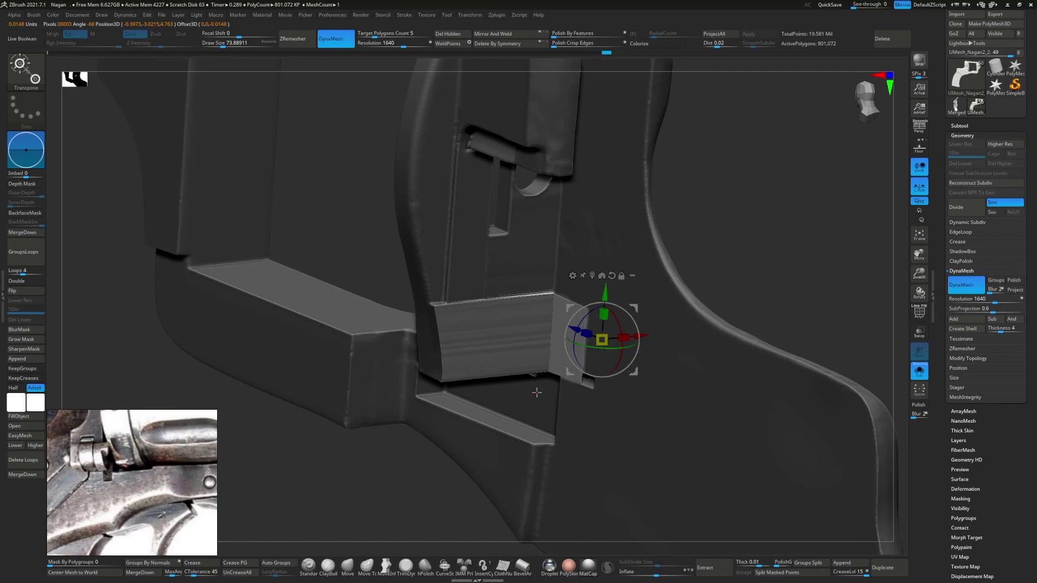
{"action": "right_click_drag", "start_coordinate": [536, 393], "coordinate": [547, 303]}
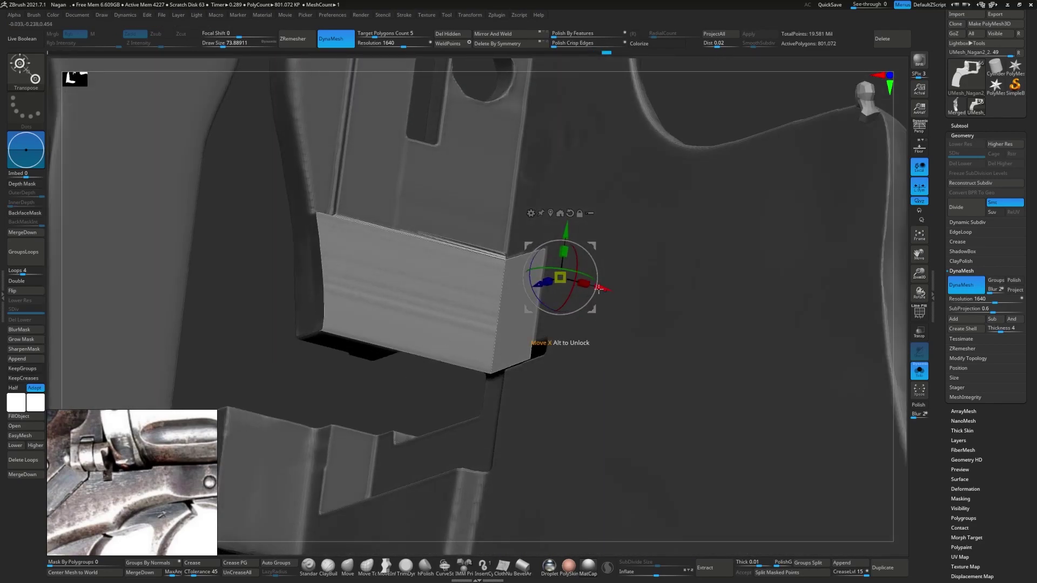
{"action": "mouse_move", "coordinate": [508, 270]}
{"action": "right_mouse_down"}
{"action": "mouse_move", "coordinate": [446, 352]}
{"action": "mouse_move", "coordinate": [414, 308]}
{"action": "mouse_move", "coordinate": [511, 209]}
{"action": "right_mouse_up"}
{"action": "key", "text": "q"}
{"action": "key", "text": "w"}
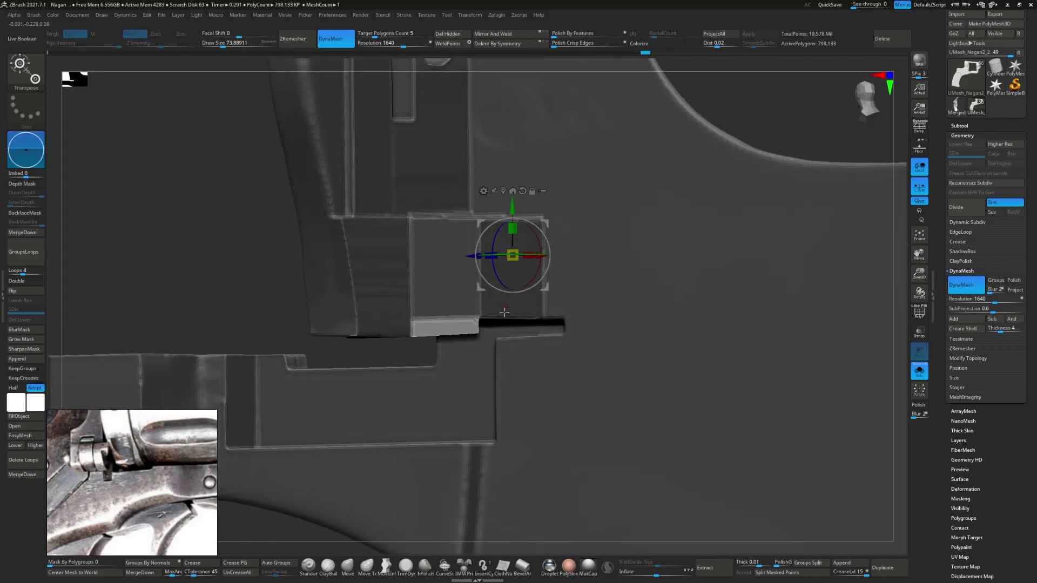
- Re-mask the block, check it at an angle, then turn Solo off and select Extract2
{"action": "key", "text": "q"}
{"action": "right_click_drag", "start_coordinate": [504, 312], "coordinate": [416, 273]}
{"action": "left_click_drag", "start_coordinate": [345, 280], "coordinate": [458, 486], "text": "ctrl"}
{"action": "mouse_move", "coordinate": [459, 486]}
{"action": "right_mouse_down"}
{"action": "mouse_move", "coordinate": [533, 324]}
{"action": "mouse_move", "coordinate": [819, 264]}
{"action": "mouse_move", "coordinate": [702, 281]}
{"action": "mouse_move", "coordinate": [597, 338]}
{"action": "mouse_move", "coordinate": [567, 282]}
{"action": "mouse_move", "coordinate": [519, 324]}
{"action": "mouse_move", "coordinate": [641, 319]}
{"action": "mouse_move", "coordinate": [562, 320]}
{"action": "mouse_move", "coordinate": [865, 399]}
{"action": "right_mouse_up"}
{"action": "key", "text": "ctrl+alt+s"}
{"action": "left_click", "coordinate": [635, 323], "text": "alt"}
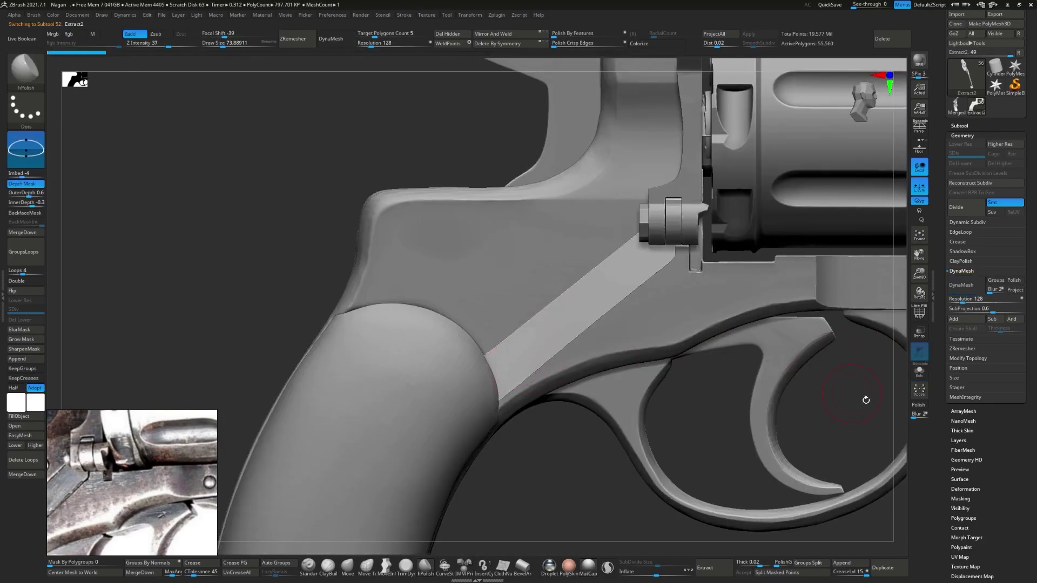
- Select UMesh_Nagan2_1, enable Solo, then switch to the UMesh_Nagan2_2 frame part
{"action": "left_click", "coordinate": [628, 312], "text": "alt"}
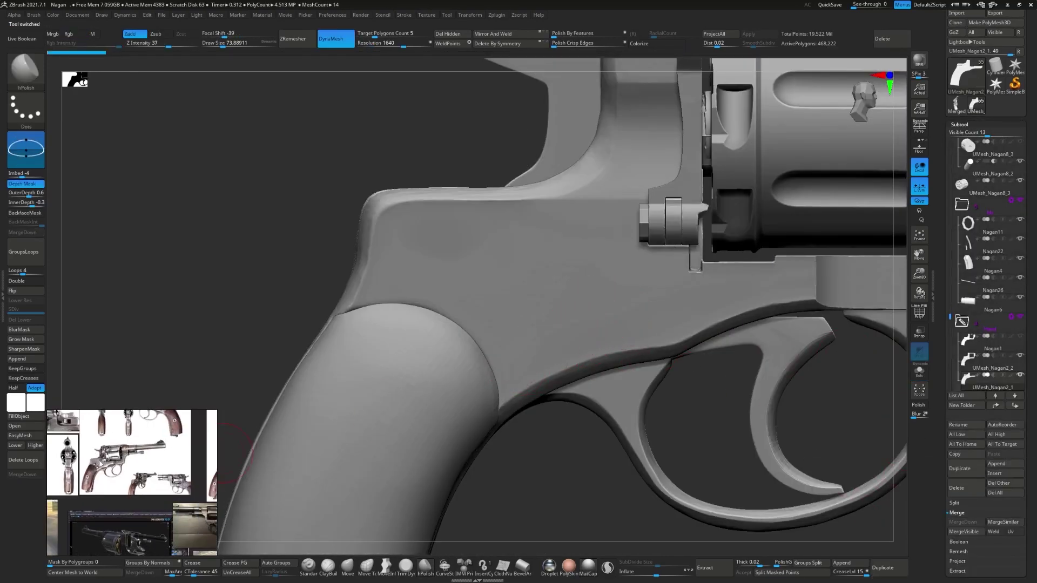
{"action": "left_click", "coordinate": [919, 371]}
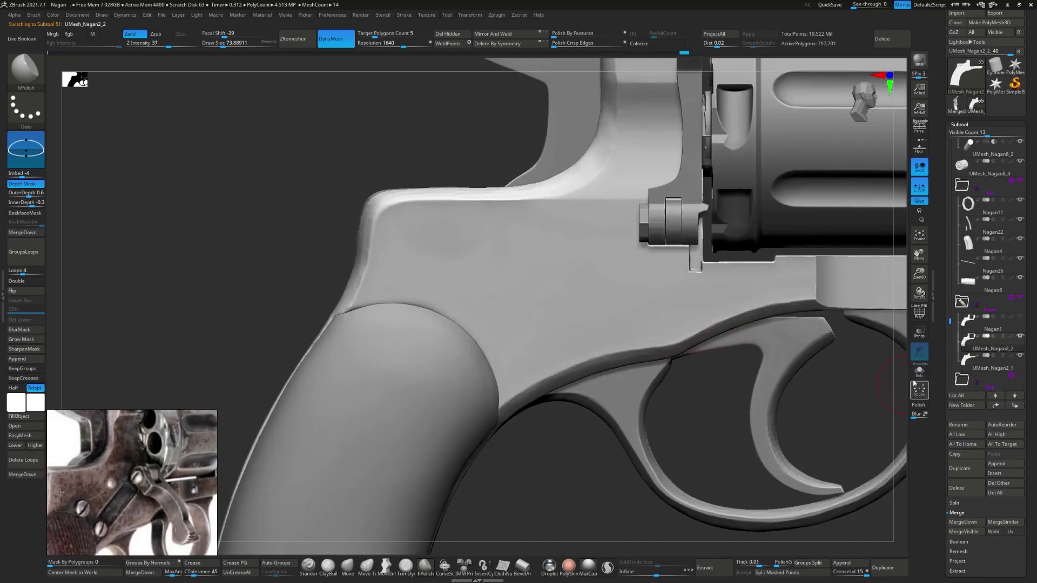
{"action": "left_click", "coordinate": [537, 319], "text": "alt"}
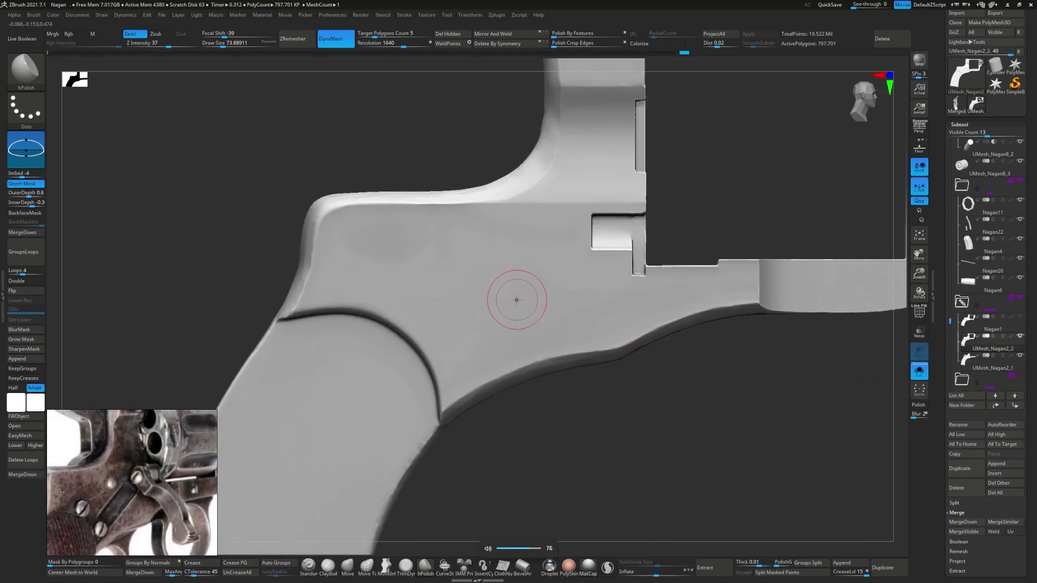
- Select hPolish and begin masking an oval area and wedge at the notch
{"action": "key", "text": "b"}
{"action": "key", "text": "h"}
{"action": "key", "text": "p"}
{"action": "left_click_drag", "start_coordinate": [616, 251], "coordinate": [453, 306], "text": "ctrl"}
{"action": "left_click_drag", "start_coordinate": [544, 269], "coordinate": [605, 238], "text": "ctrl"}
{"action": "right_click_drag", "start_coordinate": [562, 254], "coordinate": [590, 200], "text": "ctrl"}
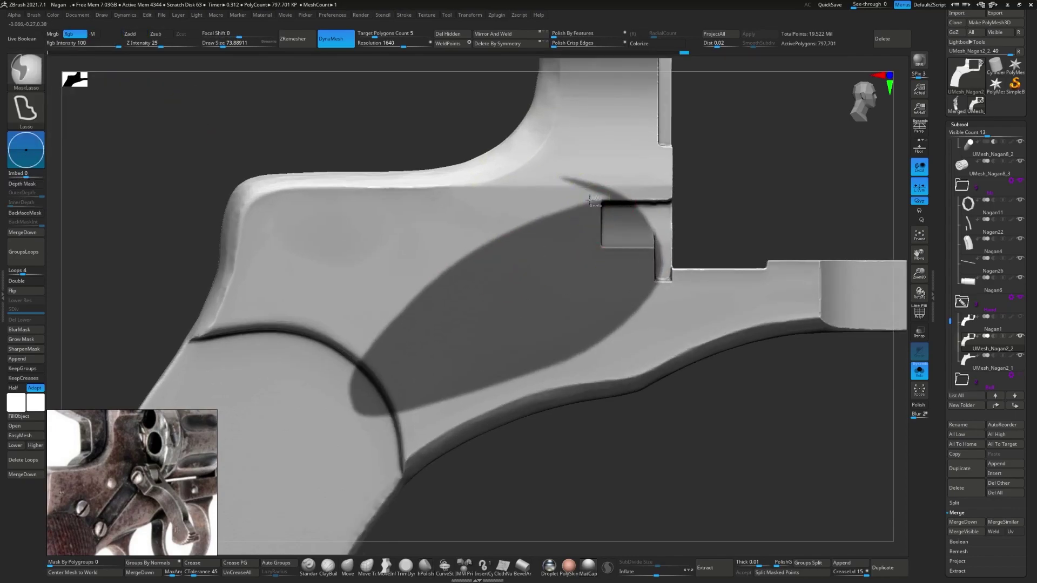
{"action": "left_click_drag", "start_coordinate": [601, 200], "coordinate": [648, 254], "text": "ctrl"}
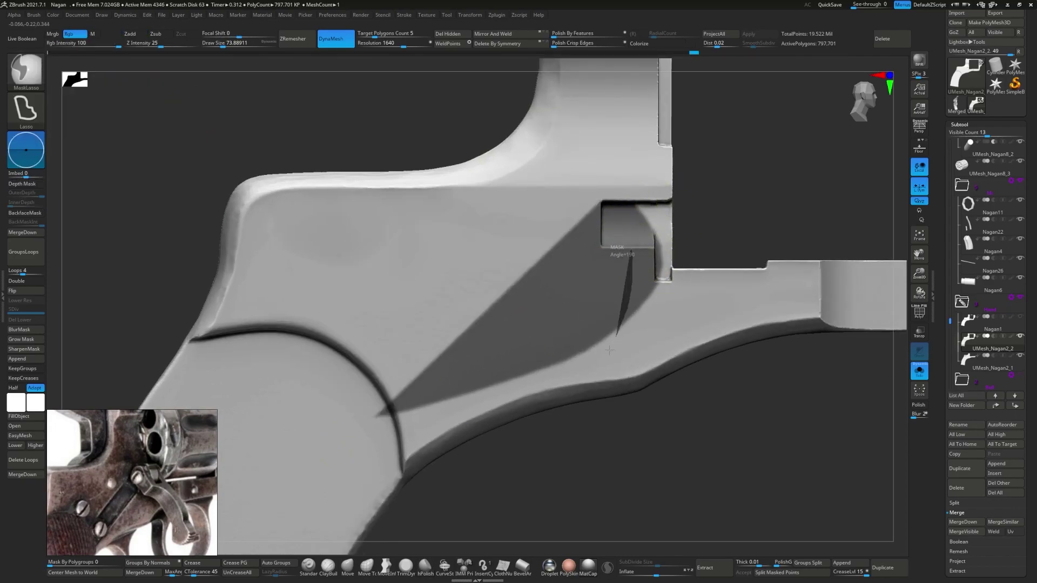
{"action": "mouse_move", "coordinate": [609, 350]}
{"action": "left_mouse_down", "text": "ctrl"}
{"action": "mouse_move", "coordinate": [652, 274]}
{"action": "mouse_move", "coordinate": [601, 247]}
{"action": "left_mouse_up", "text": "ctrl"}
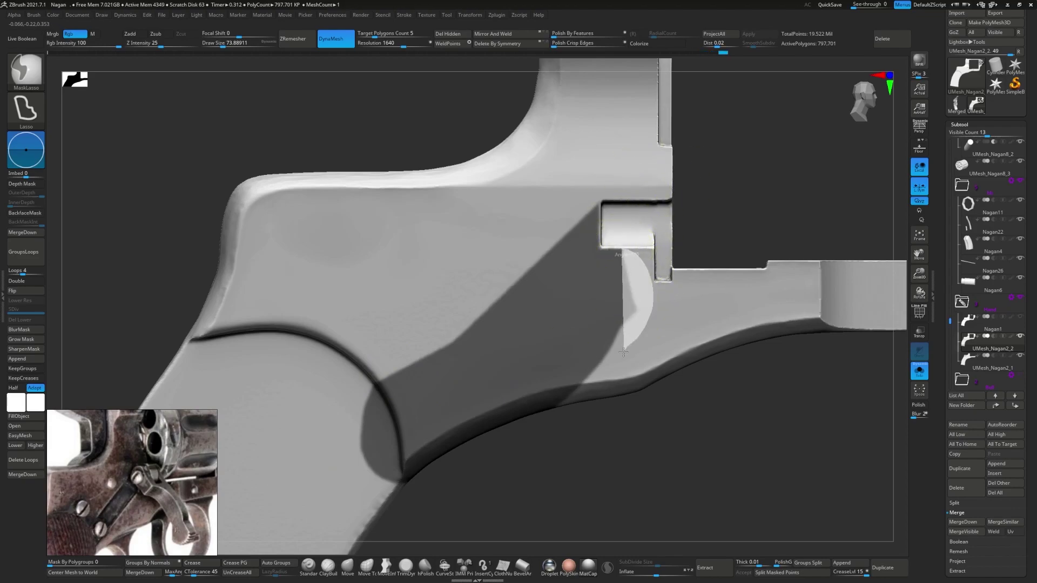
- Extend and refine the mask along the diagonal band from the notch to the grip
{"action": "left_click_drag", "start_coordinate": [622, 264], "coordinate": [362, 479], "text": "ctrl"}
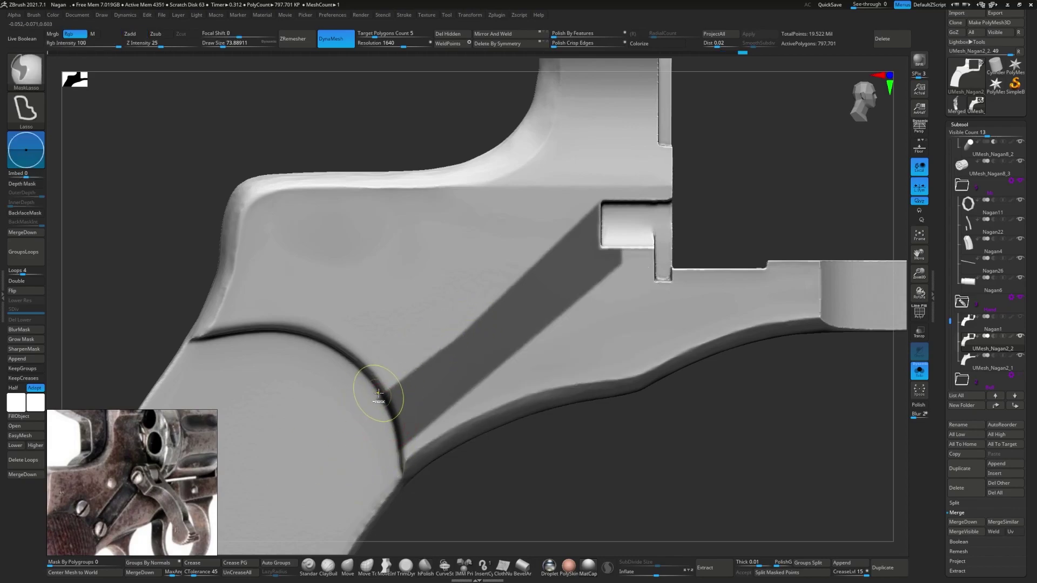
{"action": "right_click_drag", "start_coordinate": [369, 354], "coordinate": [399, 378]}
{"action": "left_click_drag", "start_coordinate": [562, 205], "coordinate": [433, 430], "text": "ctrl"}
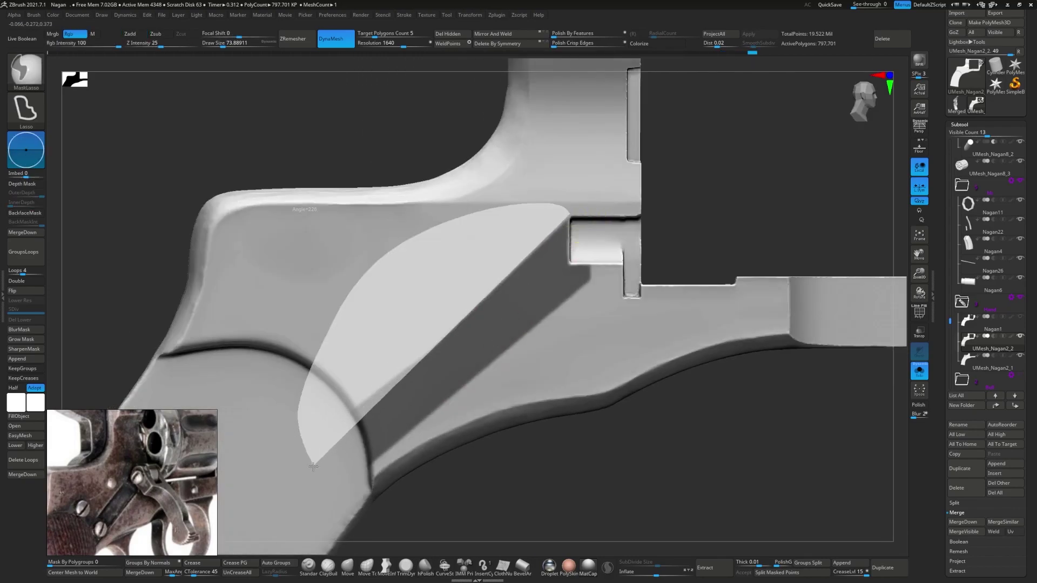
{"action": "mouse_move", "coordinate": [567, 217]}
{"action": "left_mouse_down", "text": "ctrl"}
{"action": "mouse_move", "coordinate": [312, 471]}
{"action": "mouse_move", "coordinate": [370, 465]}
{"action": "left_mouse_up", "text": "ctrl"}
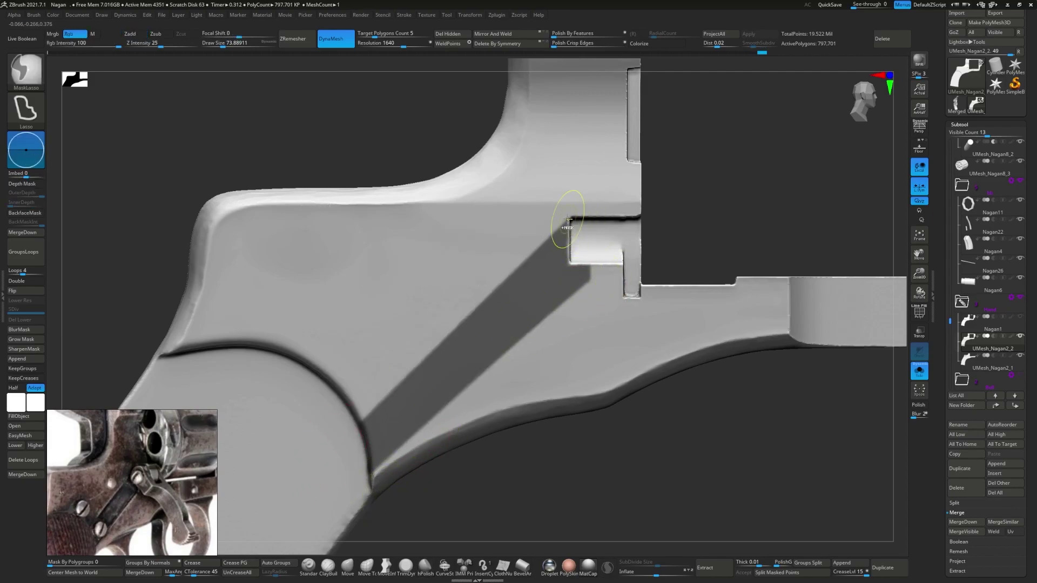
{"action": "left_click_drag", "start_coordinate": [567, 219], "coordinate": [370, 438], "text": "ctrl"}
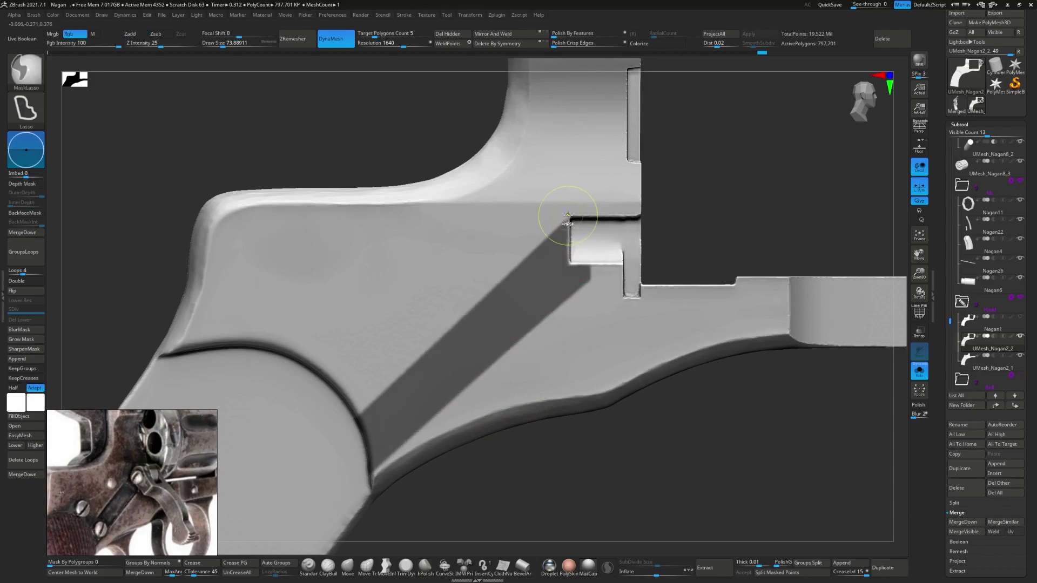
- Check the masked band from another angle and preview it extracted as a shell
{"action": "mouse_move", "coordinate": [578, 274]}
{"action": "right_mouse_down"}
{"action": "mouse_move", "coordinate": [459, 416]}
{"action": "mouse_move", "coordinate": [543, 364]}
{"action": "mouse_move", "coordinate": [474, 448]}
{"action": "right_mouse_up"}
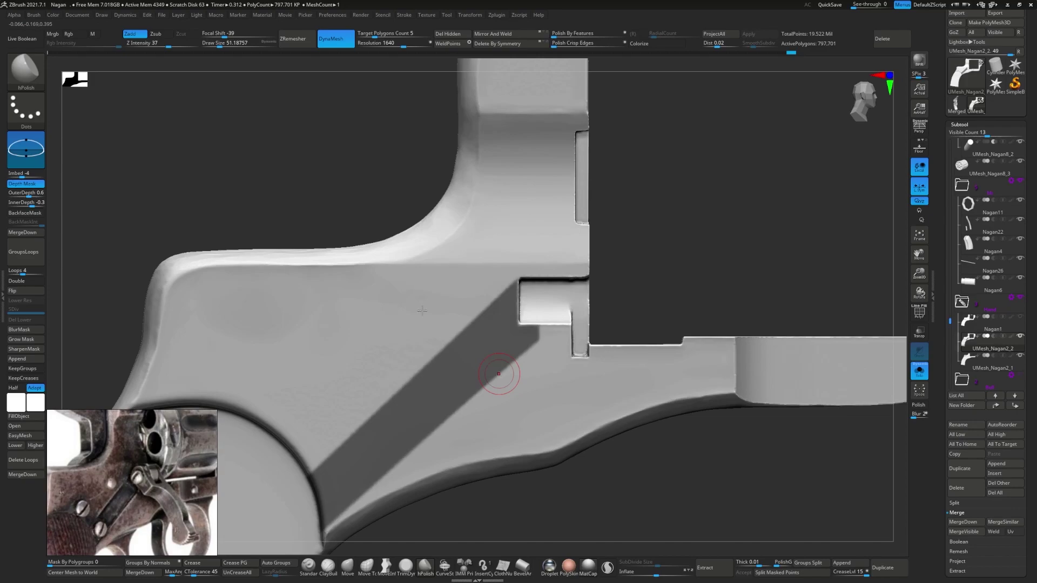
{"action": "right_click_drag", "start_coordinate": [499, 374], "coordinate": [559, 294], "text": "alt"}
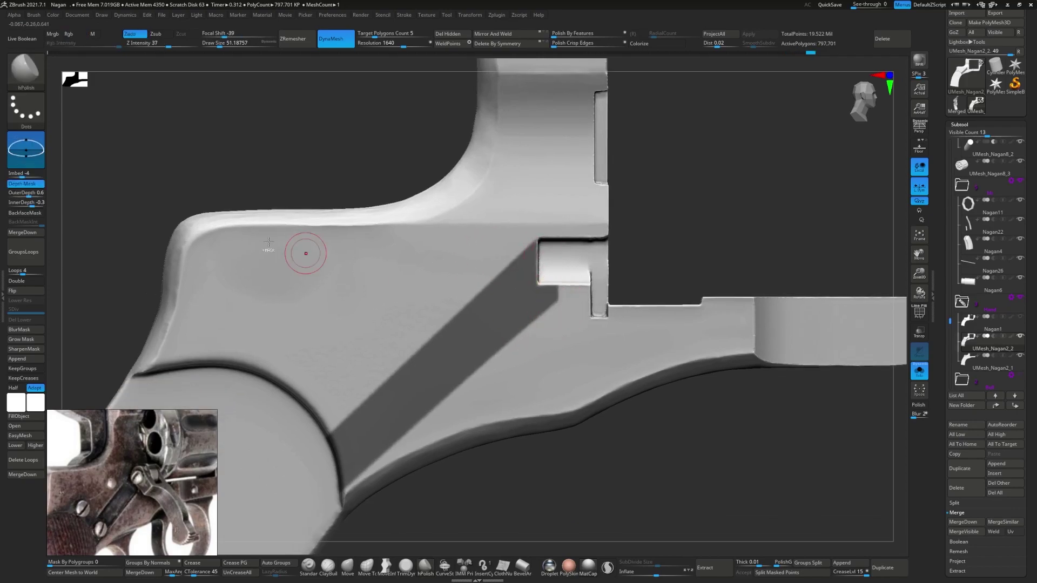
{"action": "key", "text": "ctrl"}
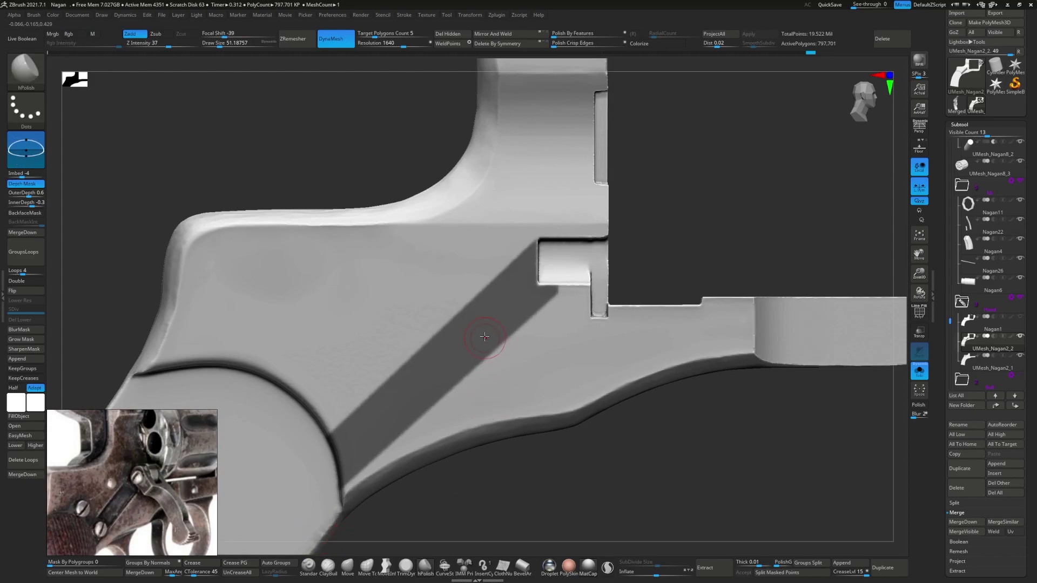
{"action": "left_click", "coordinate": [714, 573]}
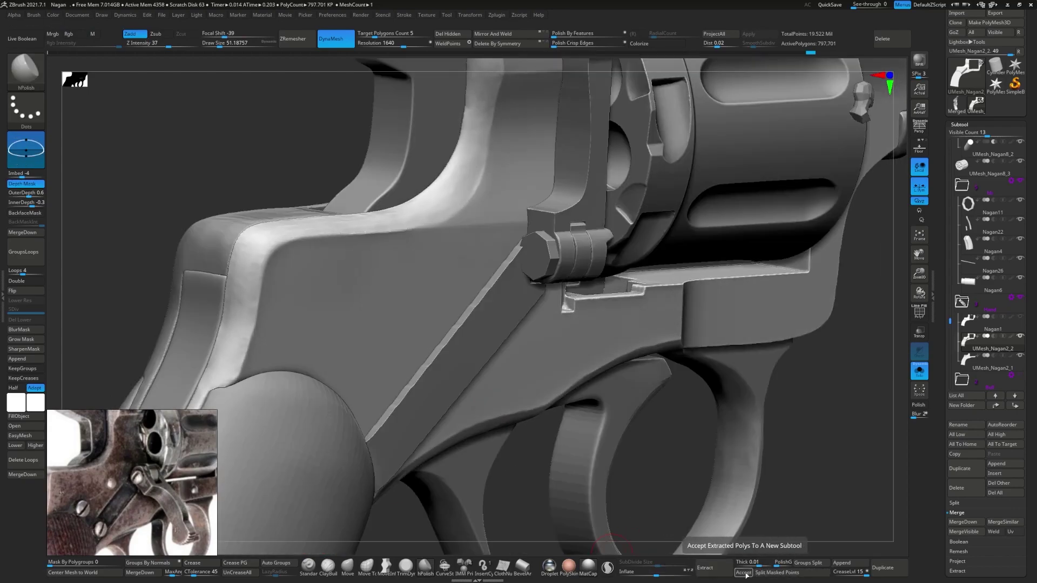
- Accept the extraction as Extract2 and keep only one polygroup using Del Hidden
{"action": "left_click", "coordinate": [745, 573]}
{"action": "mouse_move", "coordinate": [469, 352]}
{"action": "left_mouse_down"}
{"action": "mouse_move", "coordinate": [463, 440]}
{"action": "mouse_move", "coordinate": [394, 412]}
{"action": "left_mouse_up"}
{"action": "left_click", "coordinate": [491, 377], "text": "ctrl+shift"}
{"action": "left_click", "coordinate": [521, 463], "text": "ctrl+shift"}
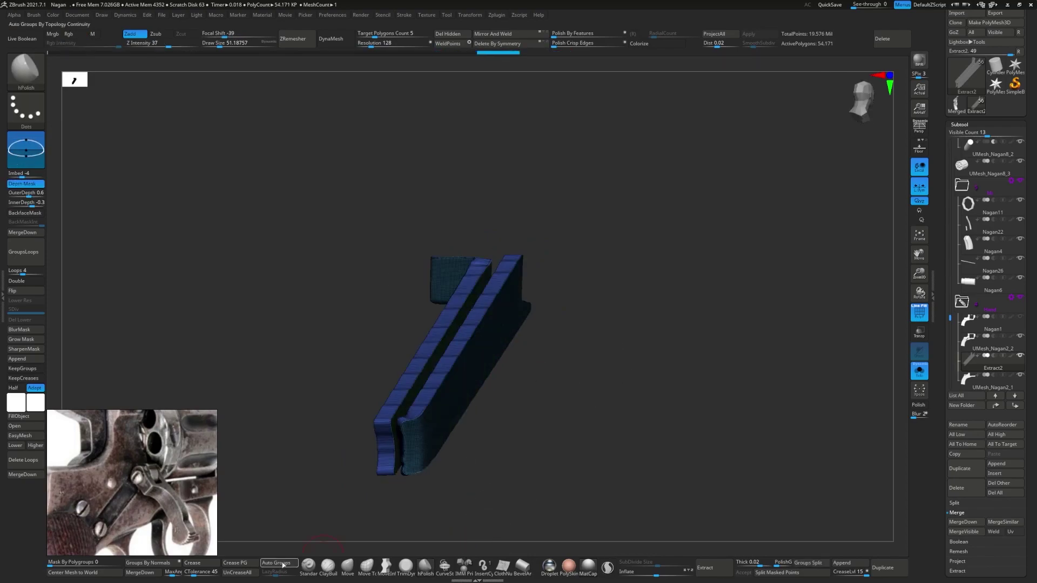
{"action": "left_click", "coordinate": [459, 34]}
- Toggle between the full revolver and the isolated extract, switching to ZModeler
{"action": "left_click", "coordinate": [920, 374]}
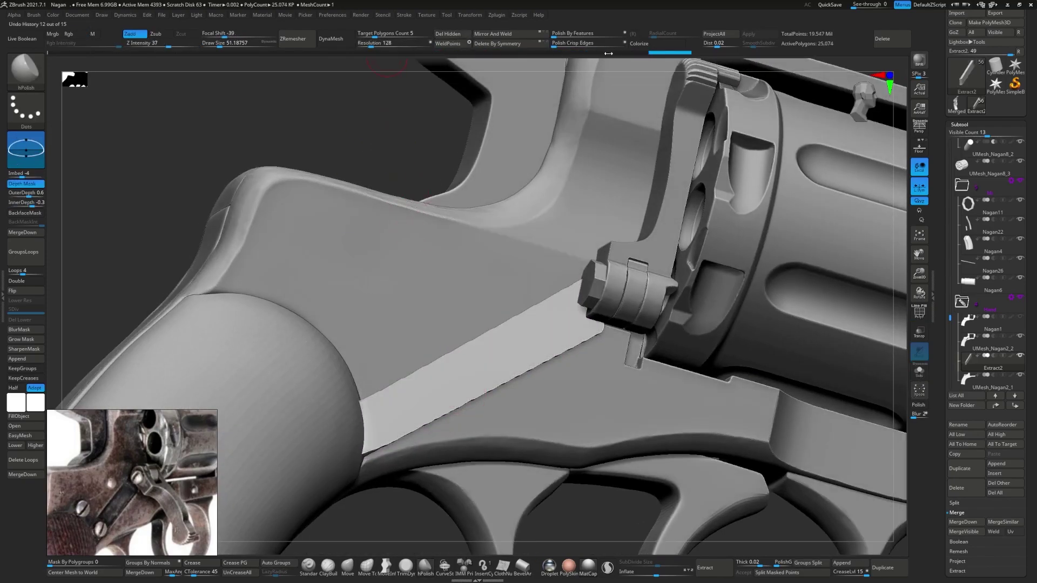
{"action": "left_click", "coordinate": [712, 52]}
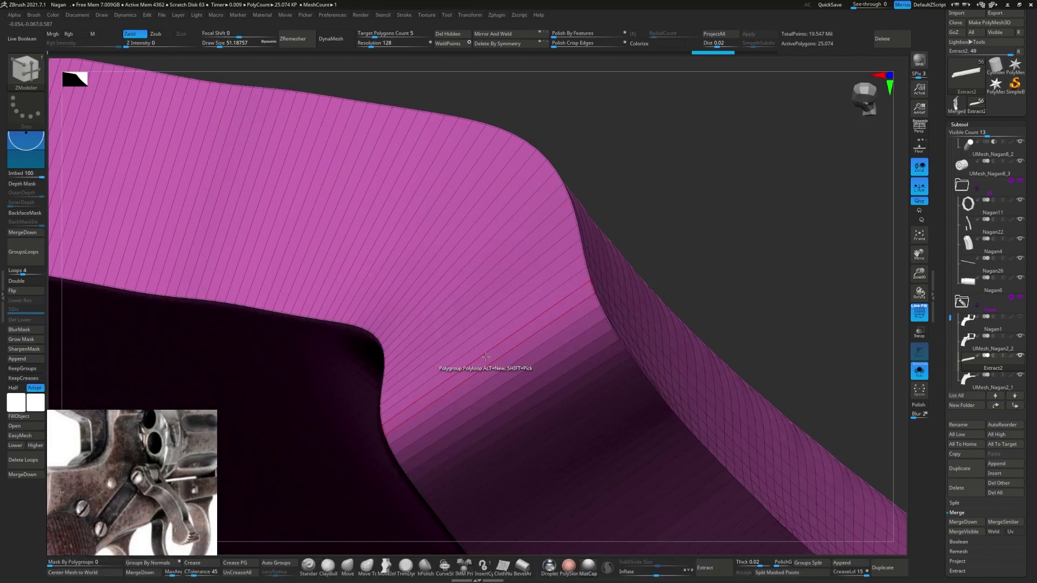
{"action": "key", "text": "b"}
{"action": "key", "text": "z"}
{"action": "key", "text": "m"}
{"action": "right_click_drag", "start_coordinate": [486, 370], "coordinate": [665, 340], "text": "ctrl"}
{"action": "key", "text": "ctrl+shift+z"}
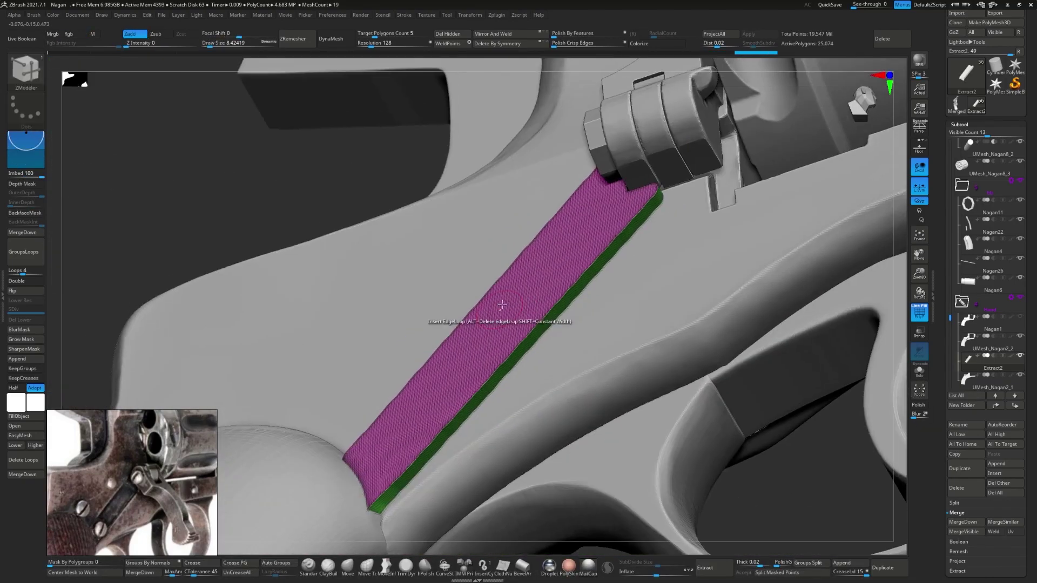
- Return to the isolated strip and hide its green side polygroup
{"action": "left_click", "coordinate": [347, 567]}
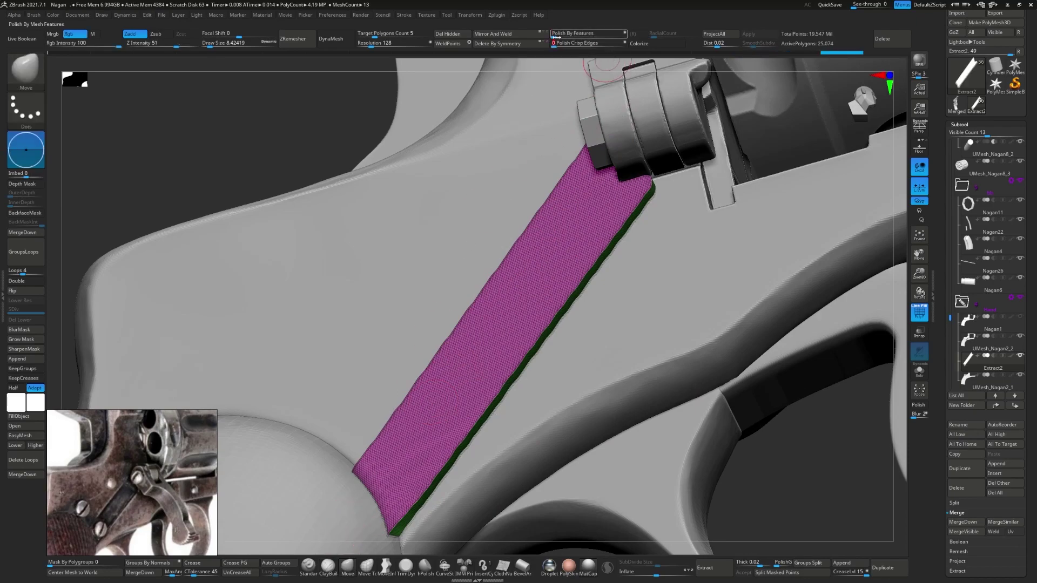
{"action": "key", "text": "ctrl+z"}
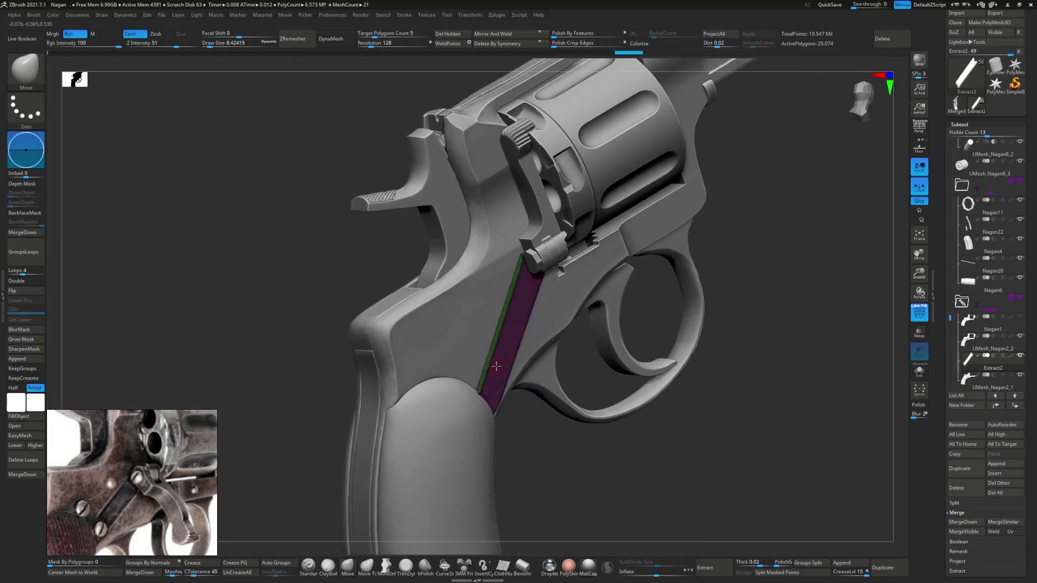
{"action": "key", "text": "ctrl+shift+z"}
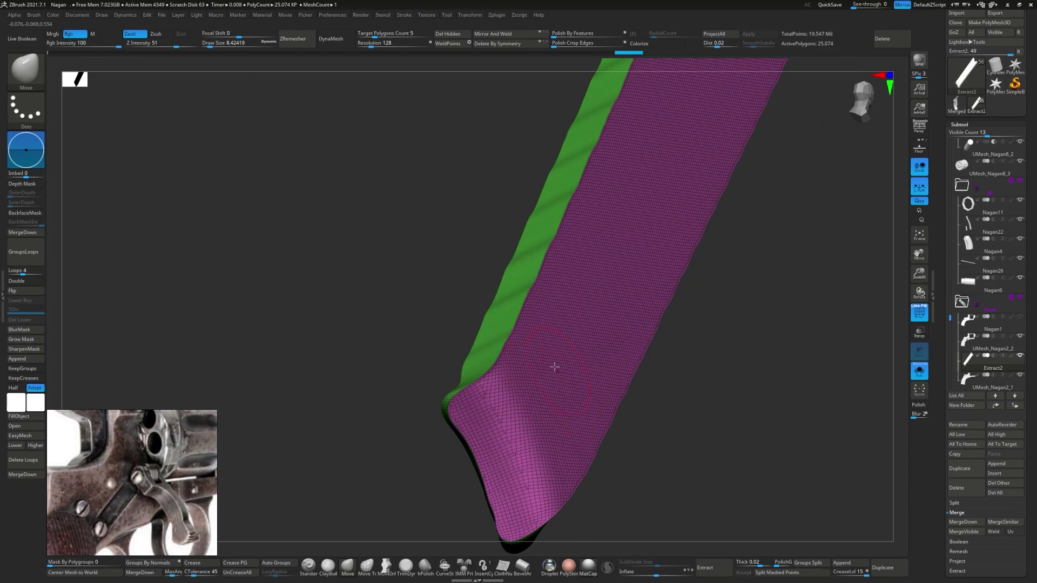
{"action": "left_click", "coordinate": [547, 376], "text": "ctrl+shift"}
{"action": "left_click_drag", "start_coordinate": [538, 278], "coordinate": [497, 243]}
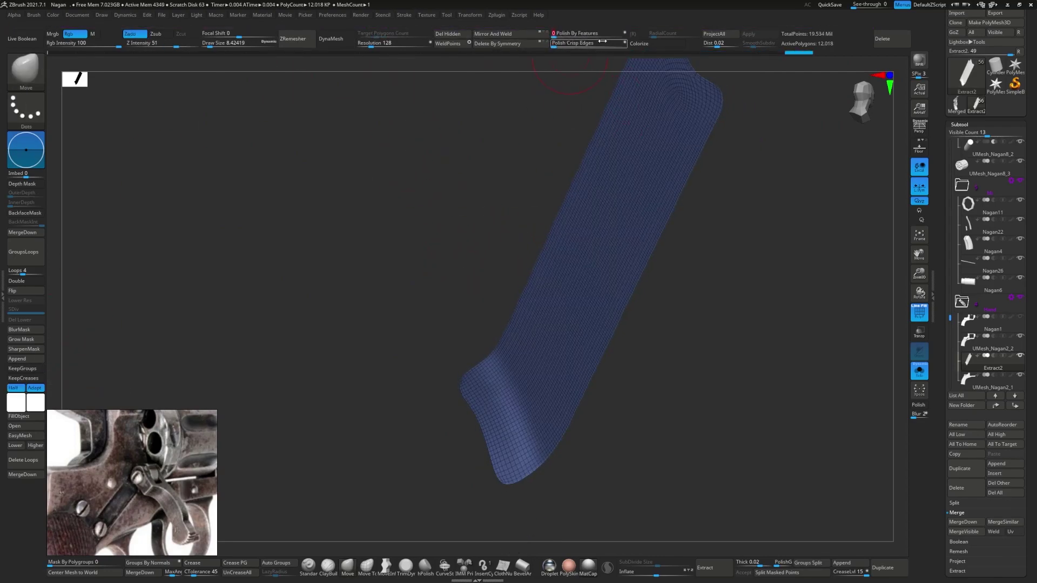
- ZRemesh the strip to about 2,914 polygons and view it on the ghosted revolver
{"action": "left_click_drag", "start_coordinate": [540, 324], "coordinate": [539, 303]}
{"action": "left_click_drag", "start_coordinate": [540, 172], "coordinate": [388, 78]}
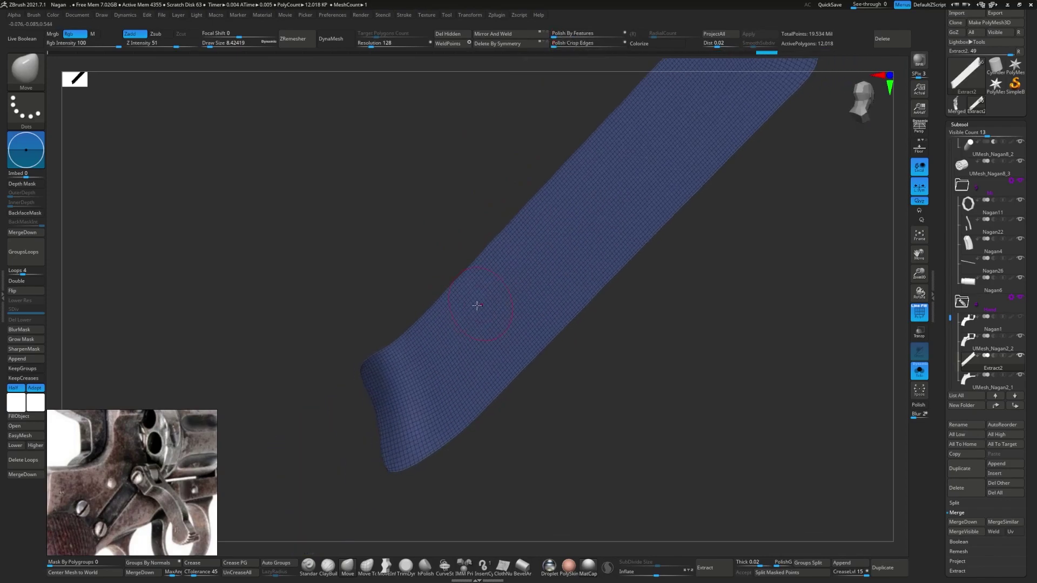
{"action": "left_click", "coordinate": [293, 39]}
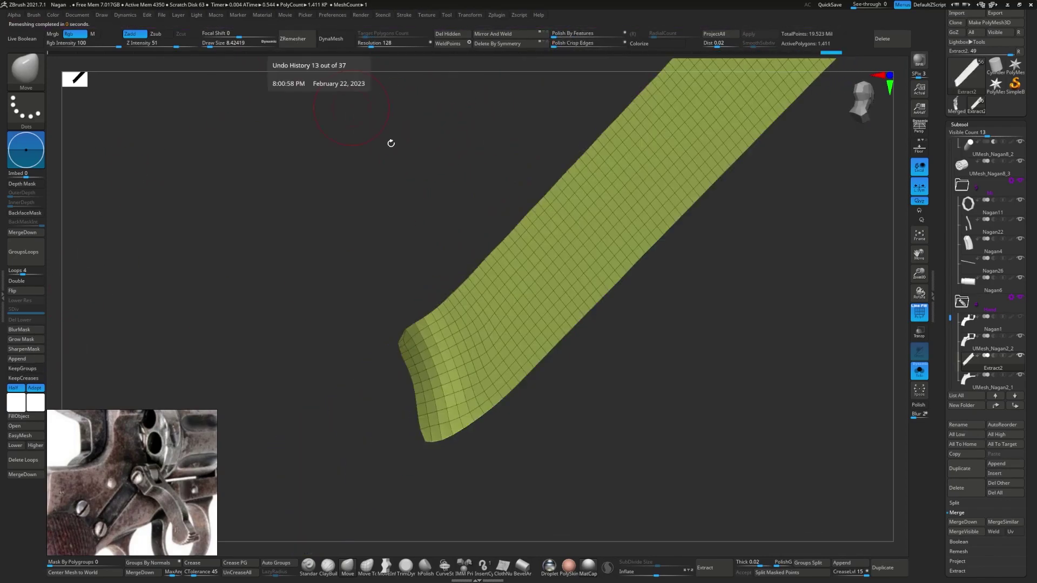
{"action": "left_click", "coordinate": [926, 375]}
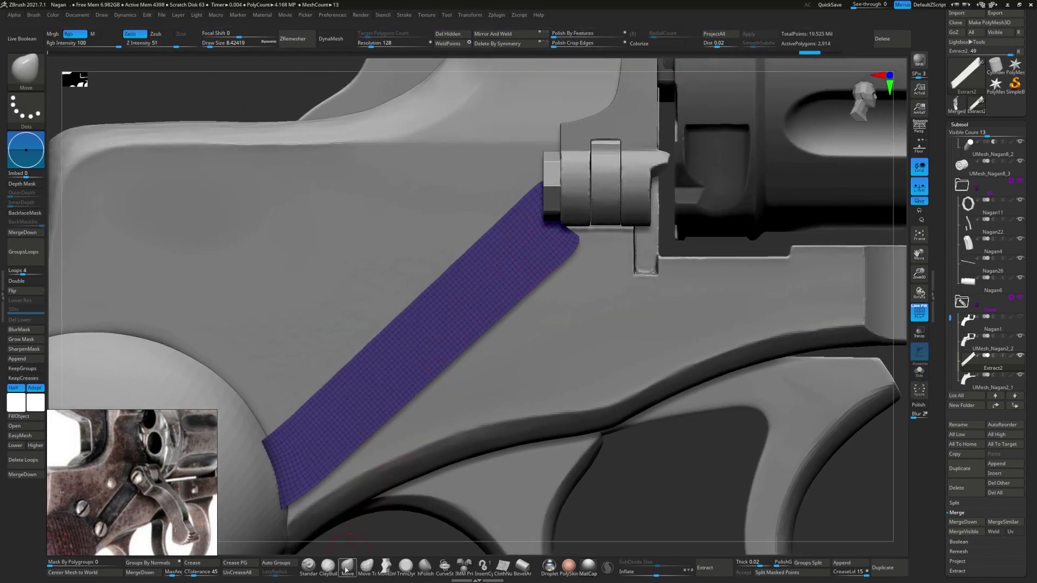
{"action": "key", "text": "shift+t"}
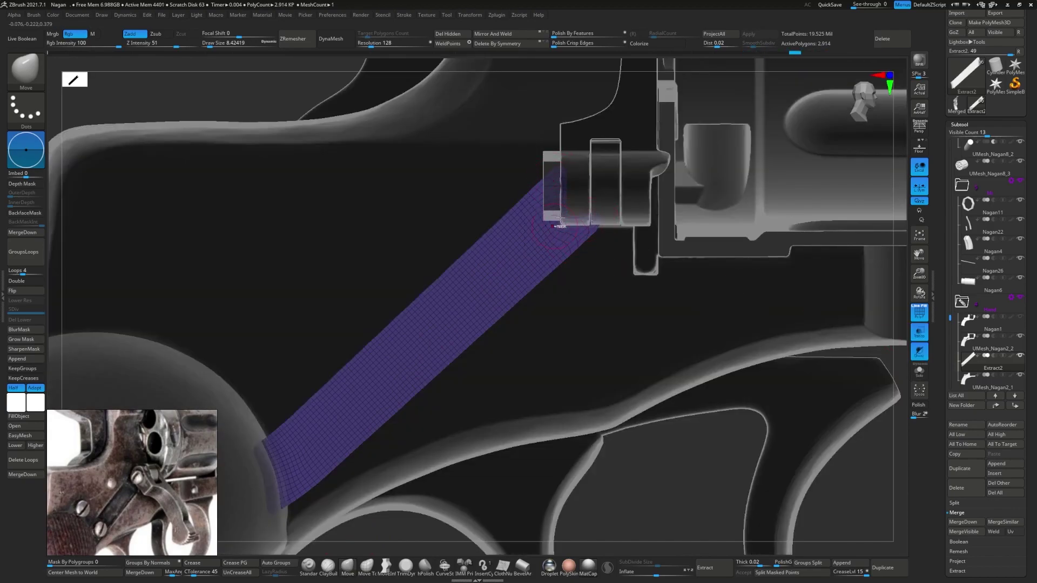
{"action": "left_click_drag", "start_coordinate": [560, 218], "coordinate": [412, 184]}
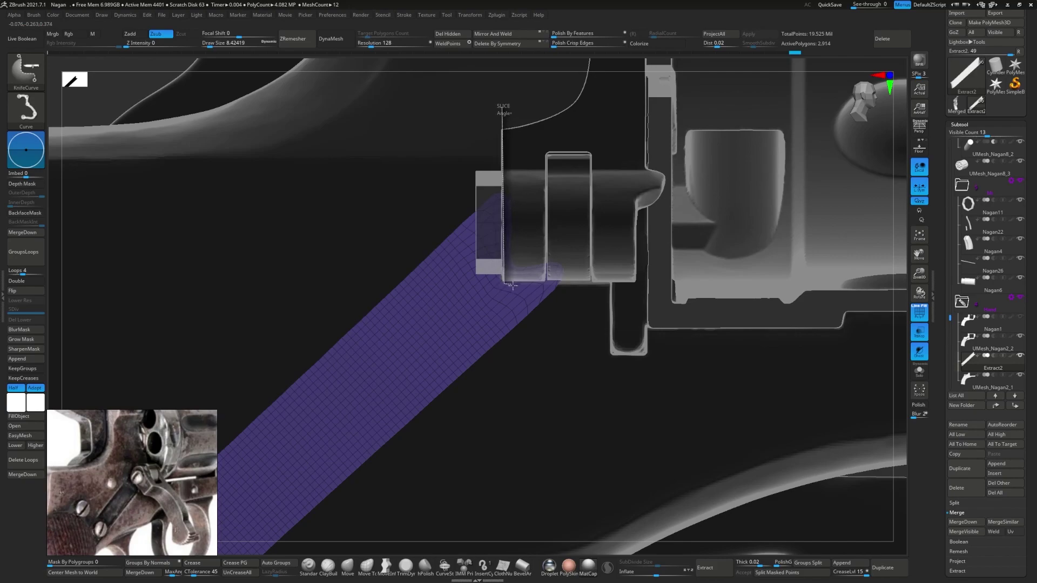
- Slice the strip's top end at the screw head and delete the cut-off piece, leaving about 1,503 polygons
{"action": "left_click", "coordinate": [919, 371]}
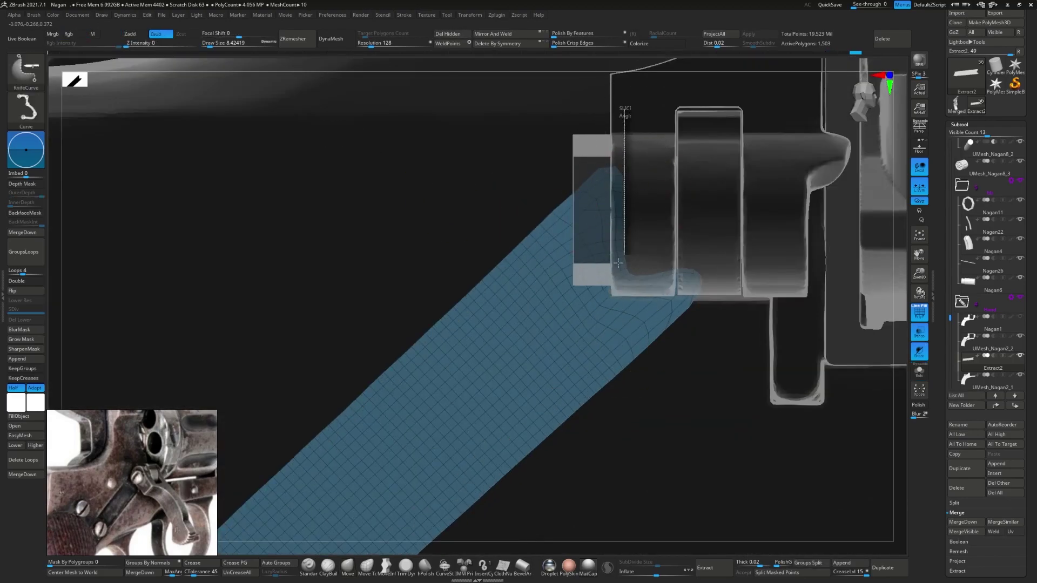
{"action": "left_click", "coordinate": [721, 298]}
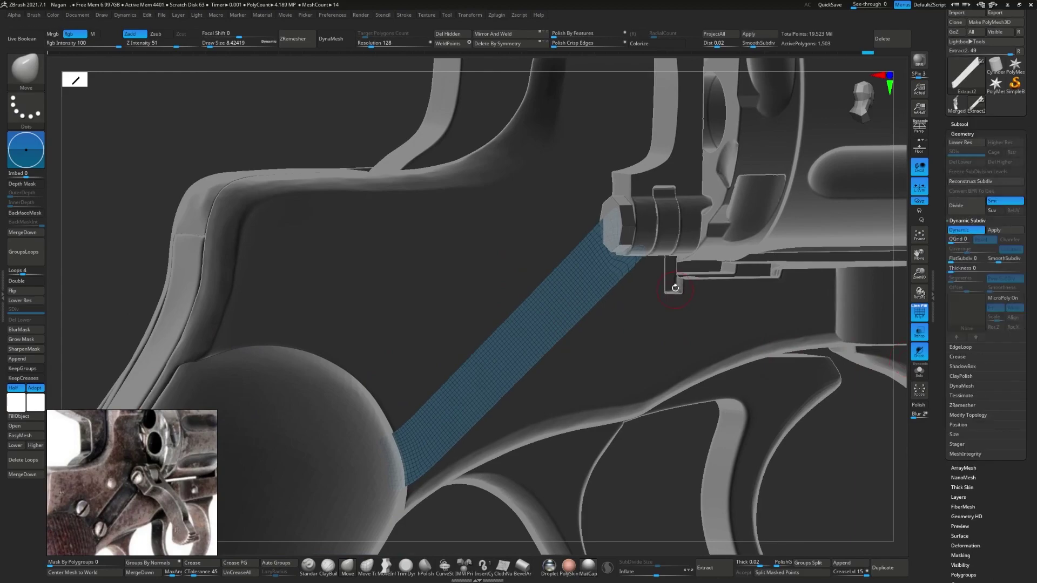
- Give the Extract2 strip thickness, bake it in, and slice it near the screw head
{"action": "left_click_drag", "start_coordinate": [953, 269], "coordinate": [966, 270]}
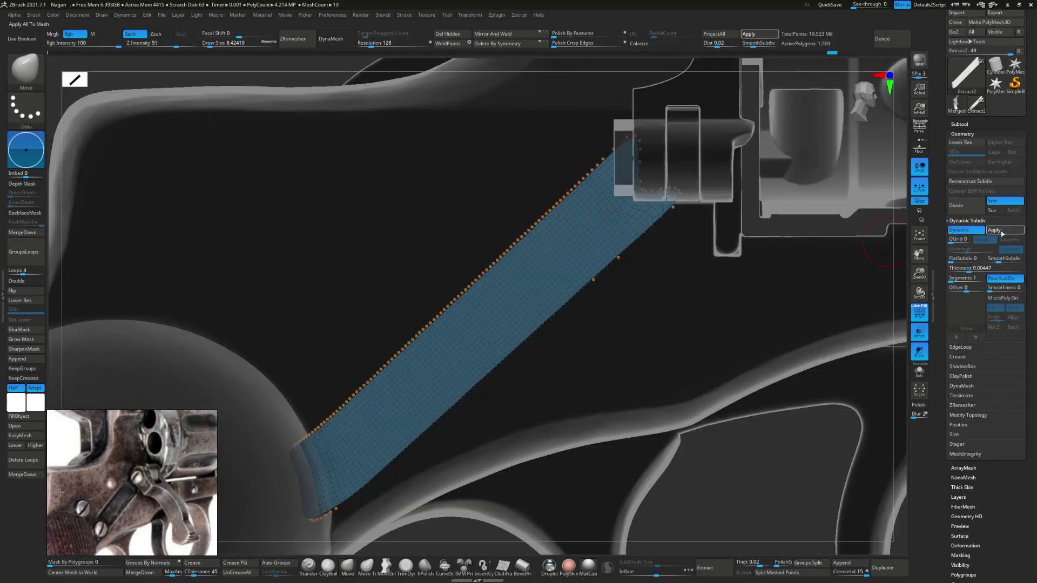
{"action": "left_click", "coordinate": [1001, 231]}
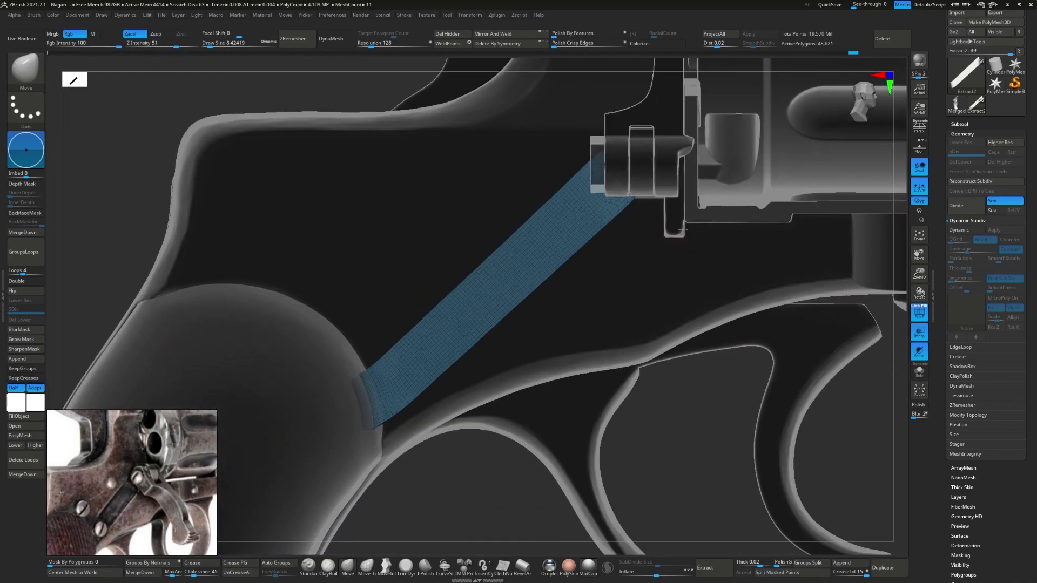
{"action": "left_click_drag", "start_coordinate": [346, 423], "coordinate": [685, 109]}
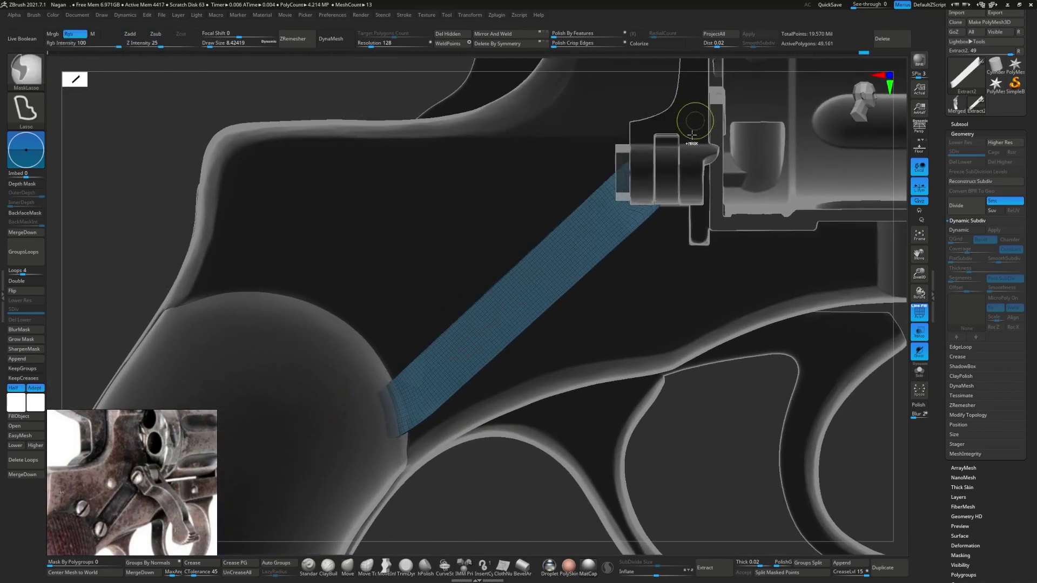
- KnifeCurve off the strip's top end and its curved end by the grip
{"action": "left_click_drag", "start_coordinate": [705, 161], "coordinate": [317, 512]}
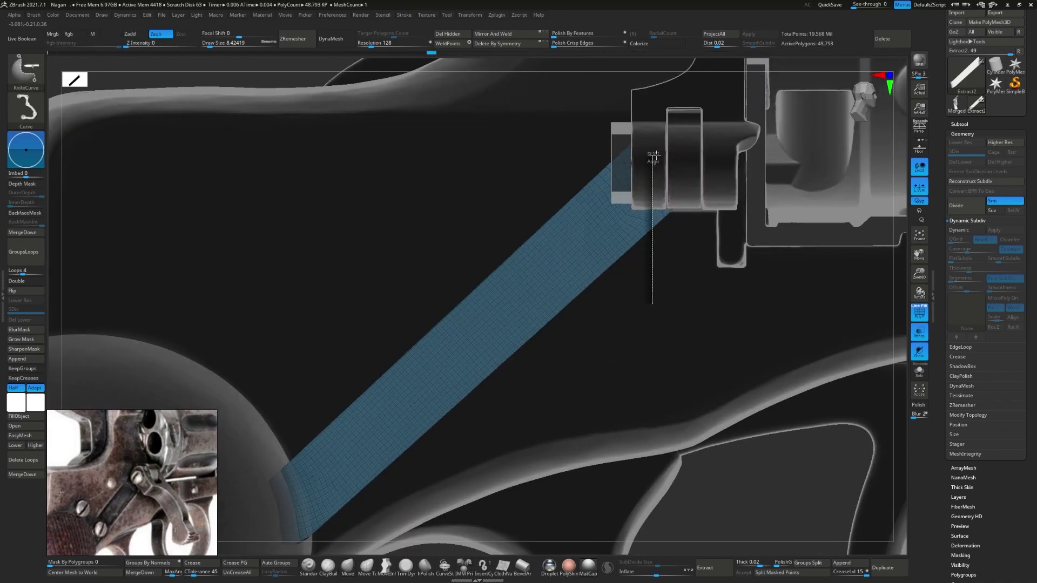
{"action": "left_click_drag", "start_coordinate": [648, 317], "coordinate": [648, 317], "text": "ctrl+shift"}
{"action": "mouse_move", "coordinate": [555, 285]}
{"action": "left_mouse_down"}
{"action": "mouse_move", "coordinate": [792, 301]}
{"action": "mouse_move", "coordinate": [381, 294]}
{"action": "left_mouse_up"}
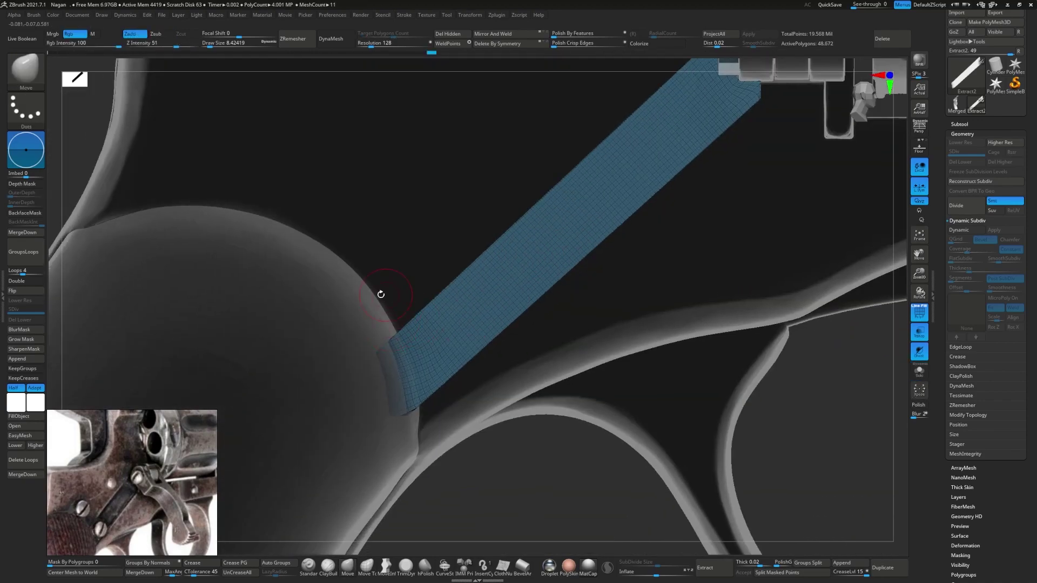
{"action": "left_click_drag", "start_coordinate": [420, 431], "coordinate": [423, 441], "text": "ctrl+shift"}
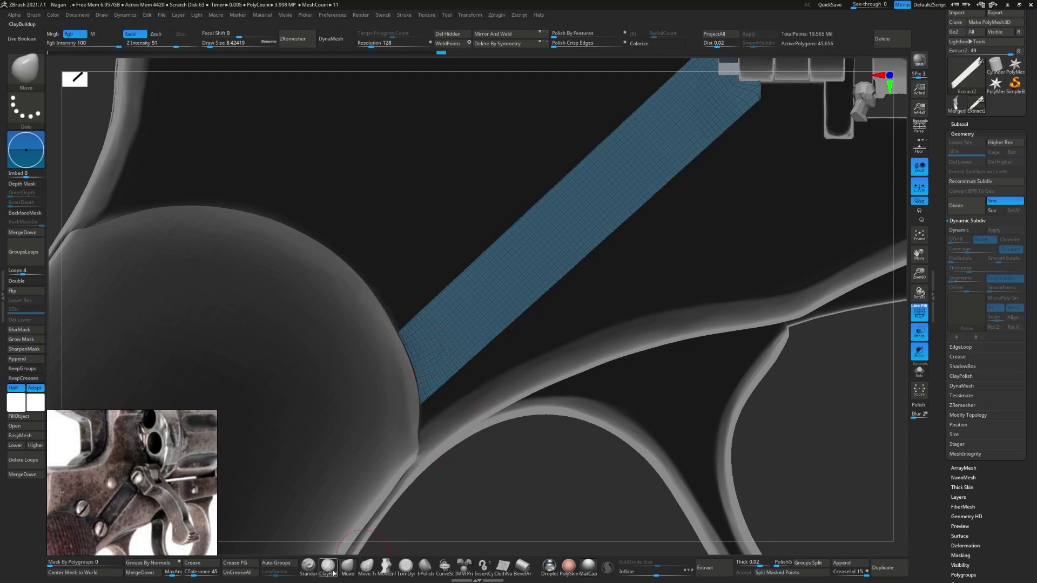
{"action": "right_click_drag", "start_coordinate": [422, 393], "coordinate": [529, 318]}
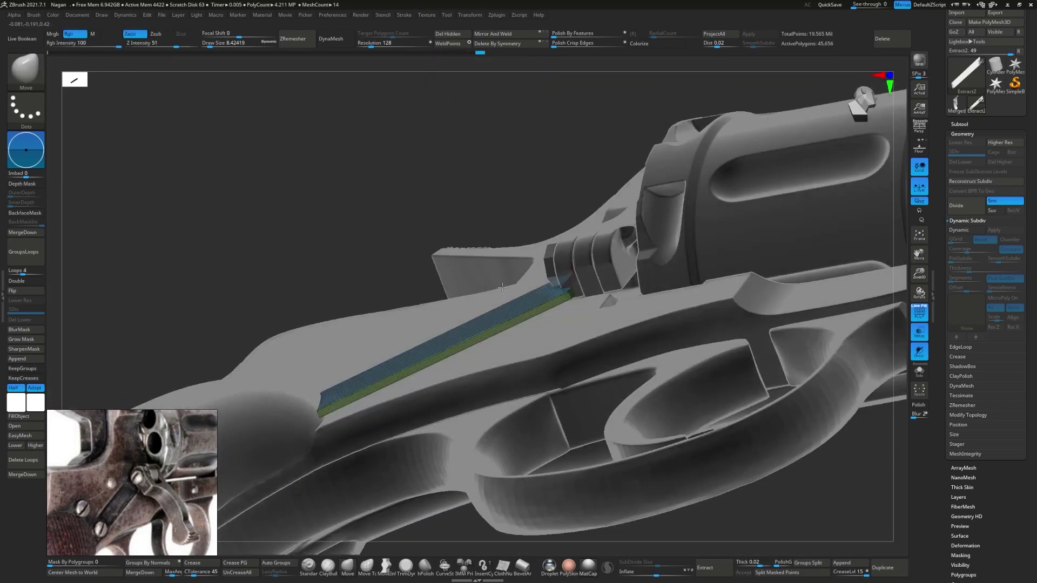
- Turn off PolyF and Transp, then make UMesh_Nagan2_2 the active subtool
{"action": "key", "text": "shift+f"}
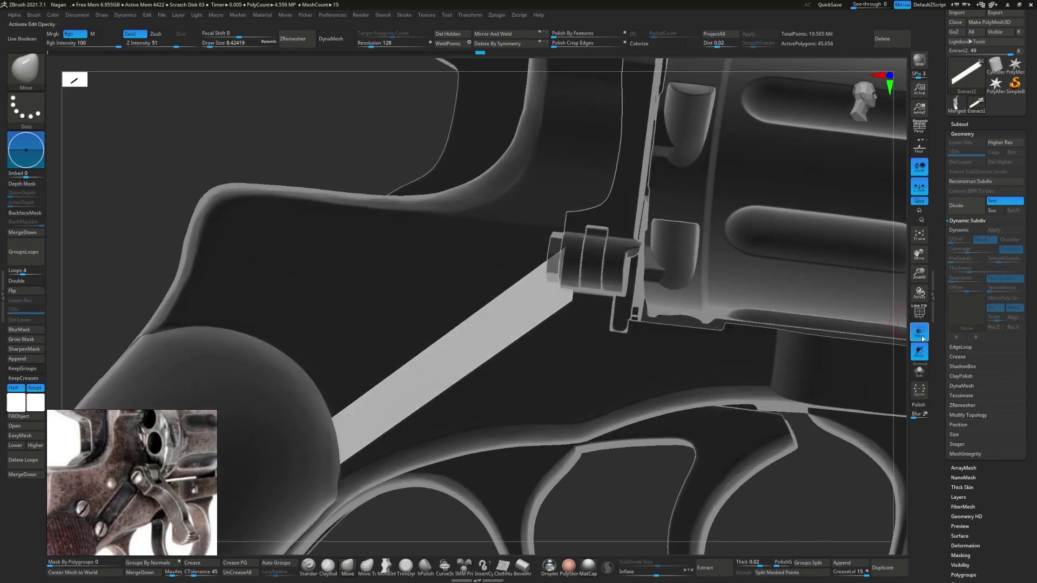
{"action": "left_click", "coordinate": [919, 333]}
{"action": "right_click_drag", "start_coordinate": [540, 324], "coordinate": [496, 374]}
{"action": "key", "text": "w"}
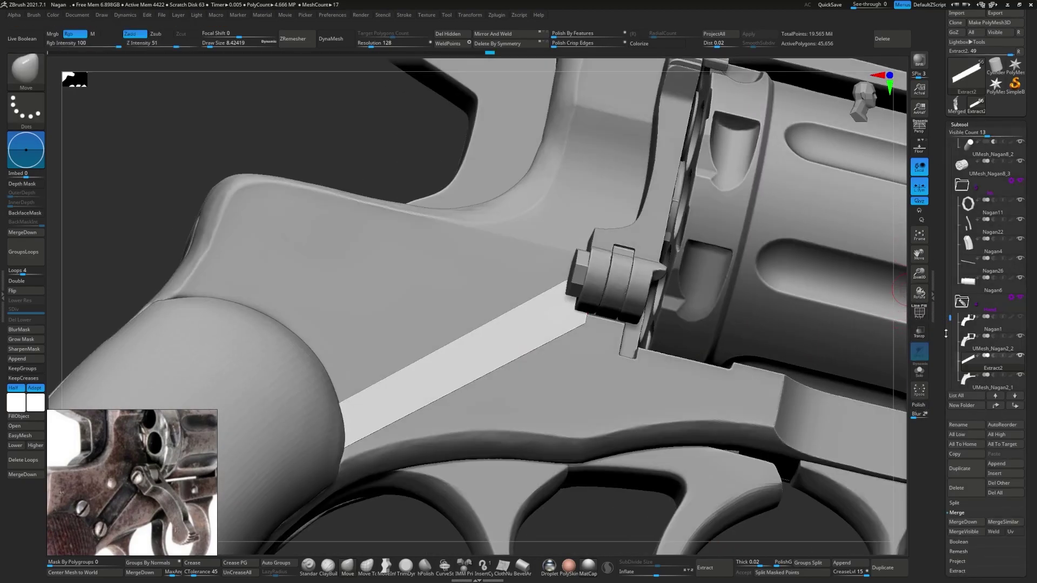
{"action": "scroll", "coordinate": [956, 356], "scroll_direction": "down", "scroll_amount": 2}
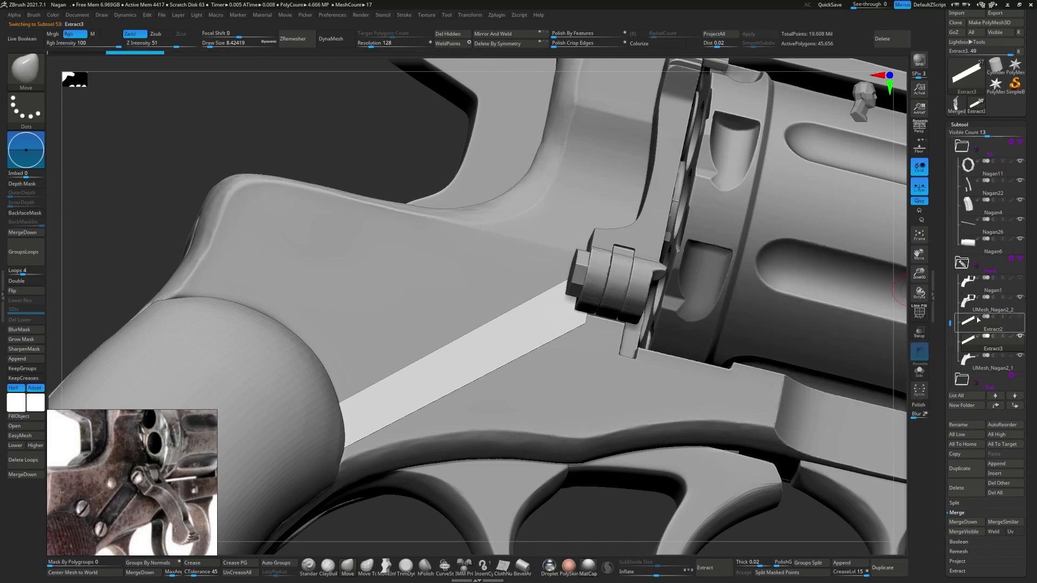
{"action": "left_click", "coordinate": [977, 319]}
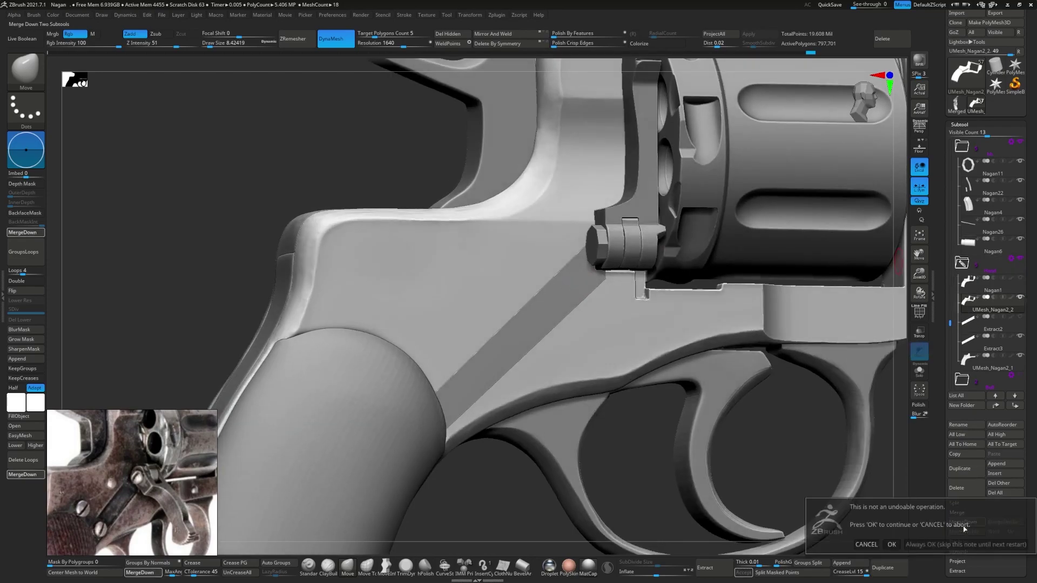
- With PolyF and Solo on, push the strip slightly into the frame with Transpose
{"action": "key", "text": "shift+f"}
{"action": "mouse_move", "coordinate": [805, 441]}
{"action": "left_mouse_down"}
{"action": "mouse_move", "coordinate": [530, 343]}
{"action": "mouse_move", "coordinate": [209, 305]}
{"action": "left_mouse_up"}
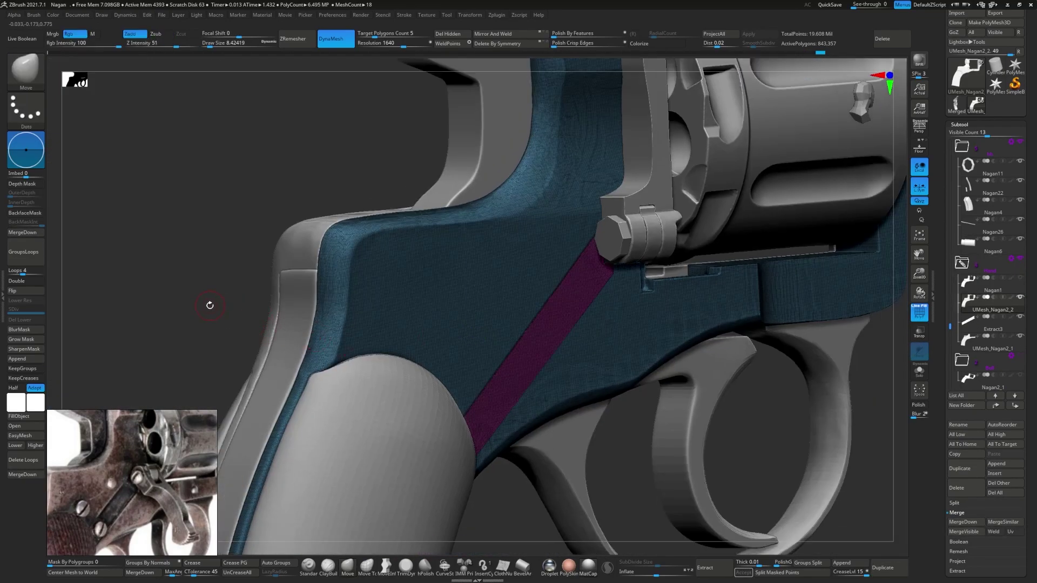
{"action": "key", "text": "shift+s"}
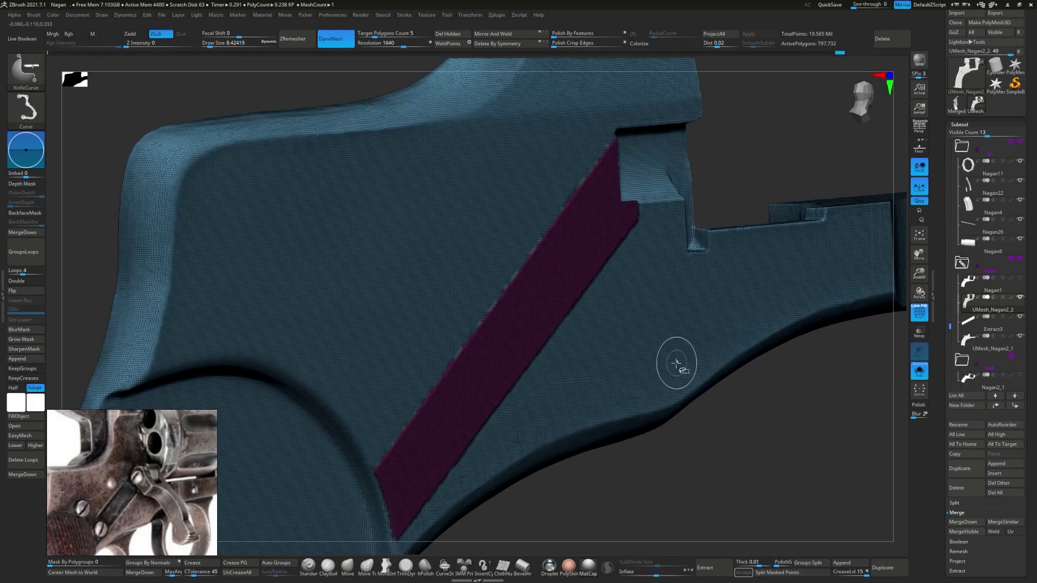
{"action": "key", "text": "w"}
{"action": "left_click_drag", "start_coordinate": [578, 300], "coordinate": [569, 362]}
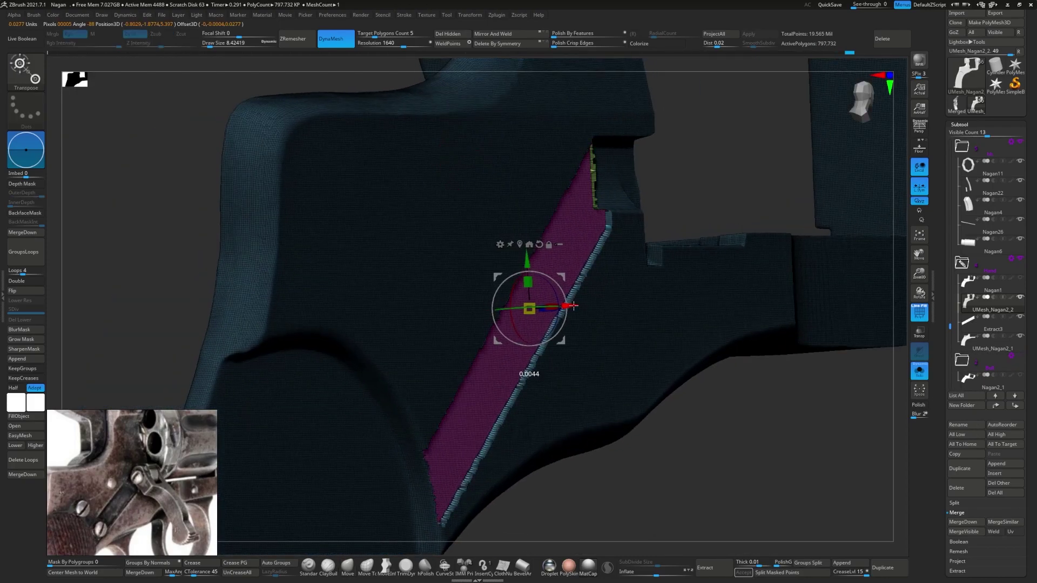
{"action": "key", "text": "q"}
{"action": "key", "text": "shift+s"}
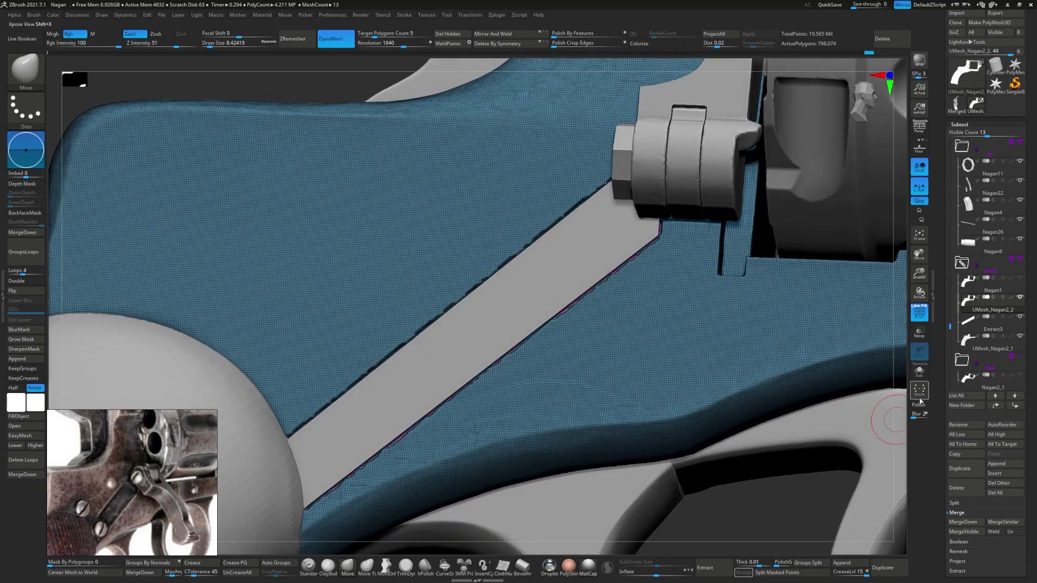
- Mask the strip region with MaskLasso, then turn Solo off
{"action": "key", "text": "shift+s"}
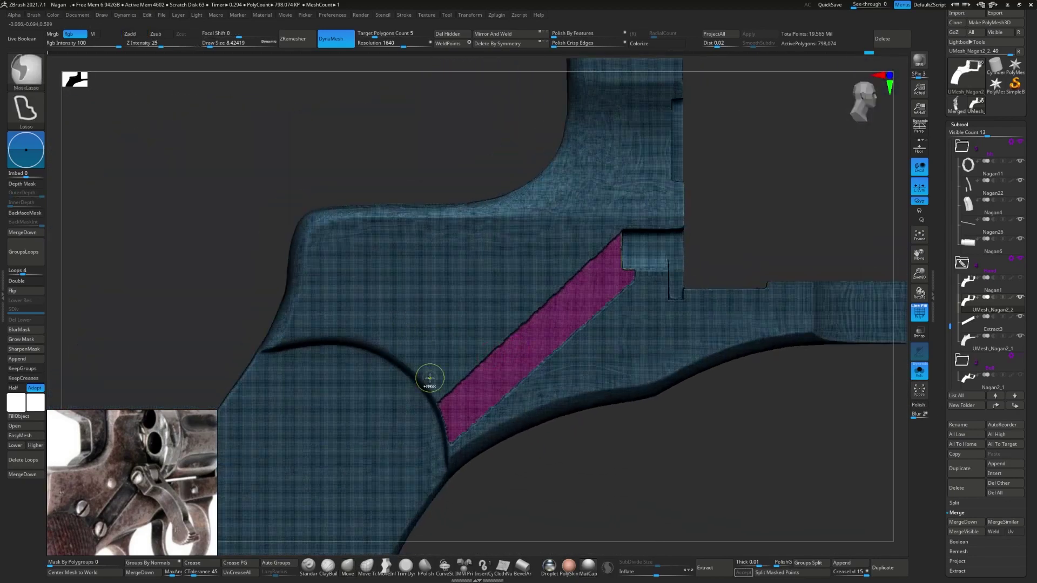
{"action": "left_click_drag", "start_coordinate": [623, 215], "coordinate": [427, 432], "text": "ctrl"}
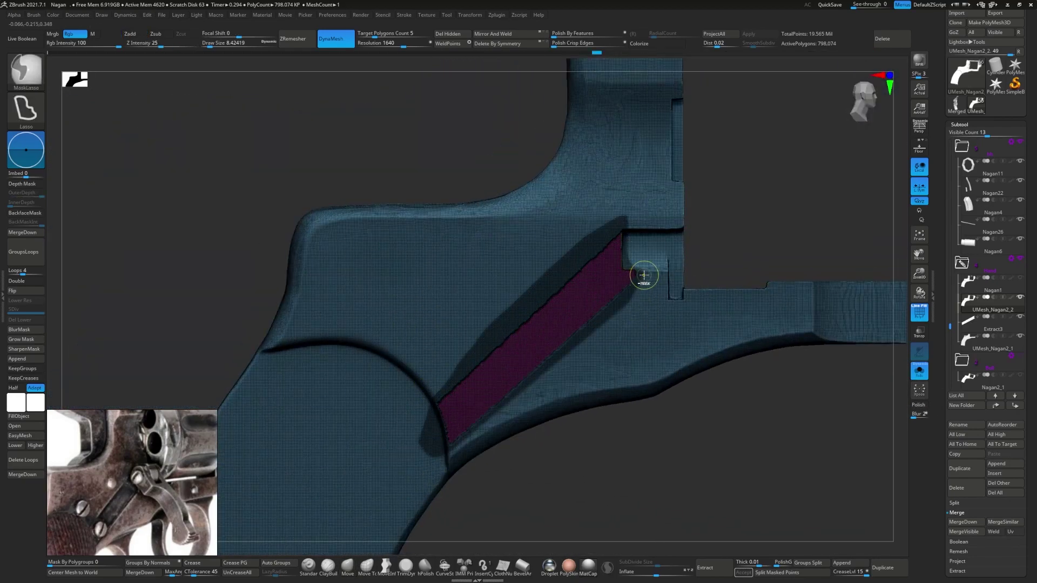
{"action": "left_click_drag", "start_coordinate": [641, 270], "coordinate": [402, 502], "text": "ctrl"}
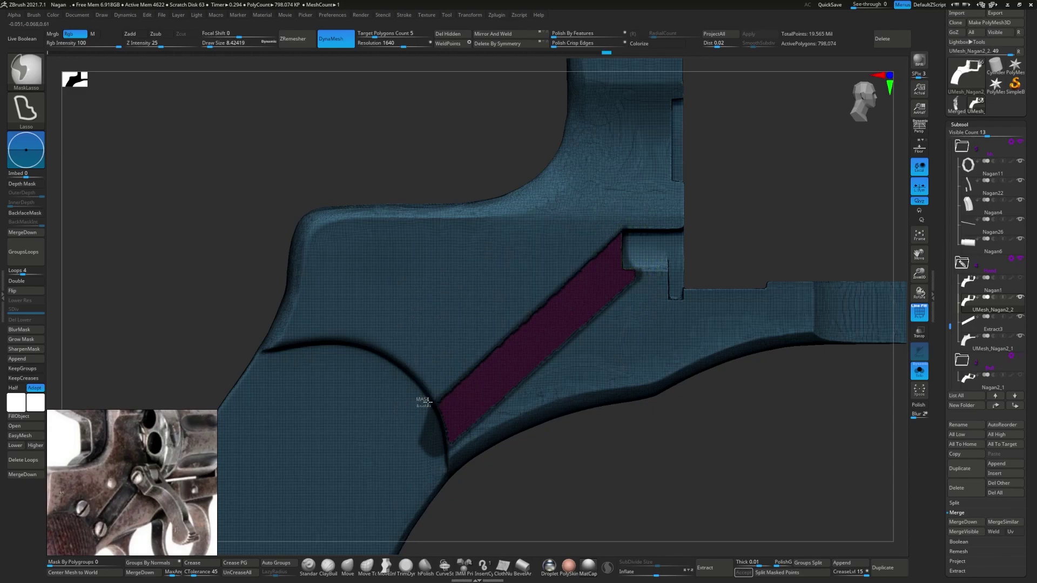
{"action": "mouse_move", "coordinate": [631, 265]}
{"action": "right_mouse_down"}
{"action": "mouse_move", "coordinate": [567, 317]}
{"action": "mouse_move", "coordinate": [565, 345]}
{"action": "mouse_move", "coordinate": [923, 335]}
{"action": "right_mouse_up"}
{"action": "left_click", "coordinate": [919, 372]}
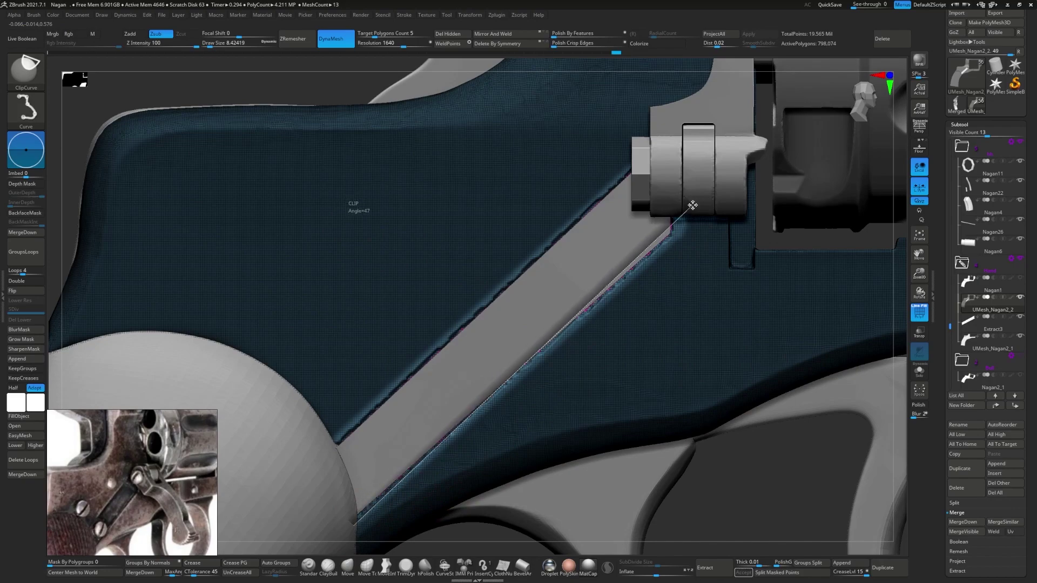
- ClipCurve along the strip edge at 47° and inspect the flattened band's end
{"action": "left_click_drag", "start_coordinate": [690, 217], "coordinate": [340, 530], "text": "ctrl+shift"}
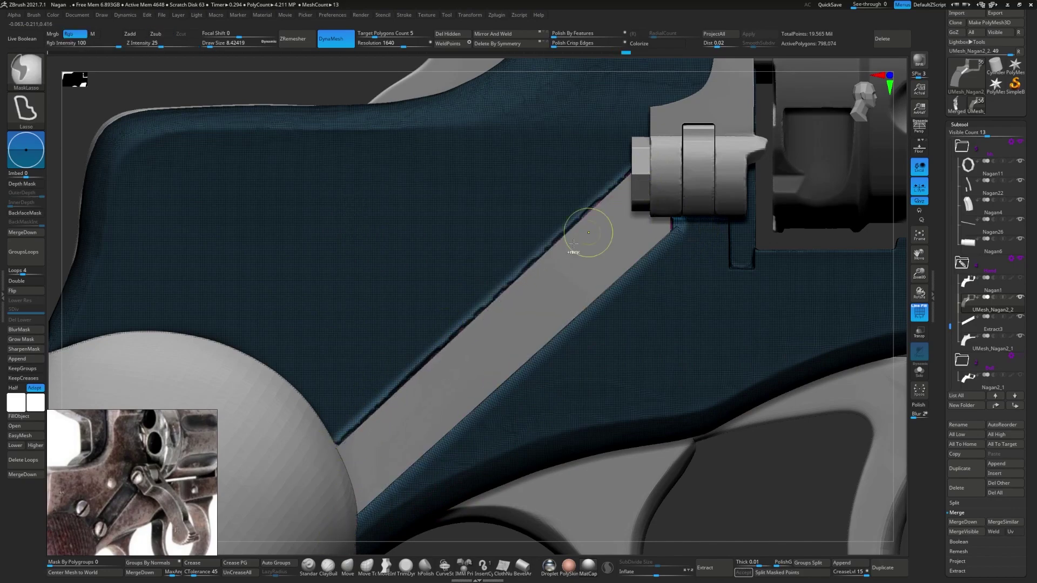
{"action": "left_click_drag", "start_coordinate": [335, 448], "coordinate": [648, 160], "text": "ctrl+shift"}
{"action": "left_click", "coordinate": [919, 372]}
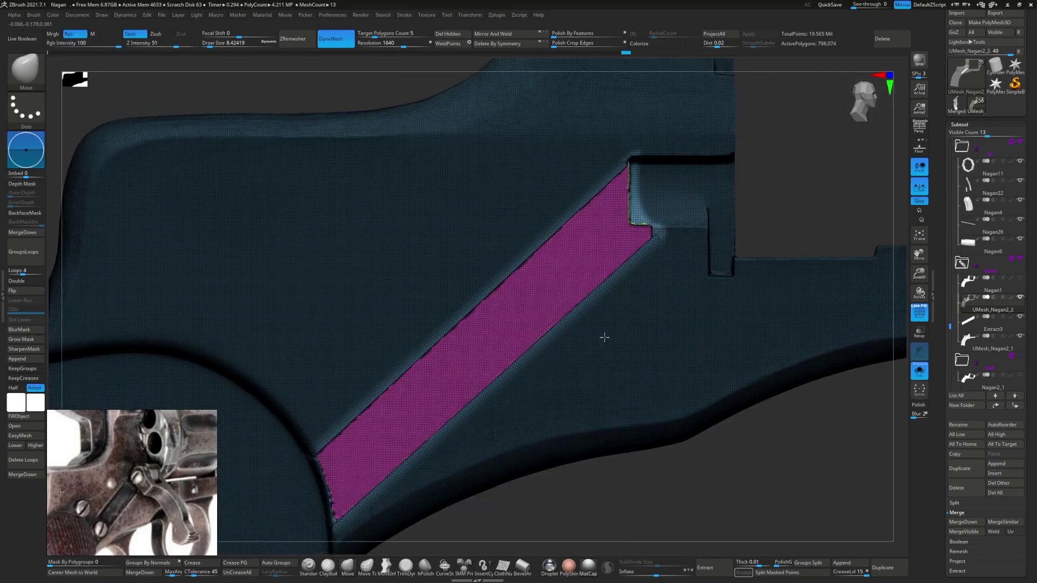
{"action": "right_click_drag", "start_coordinate": [606, 282], "coordinate": [486, 282]}
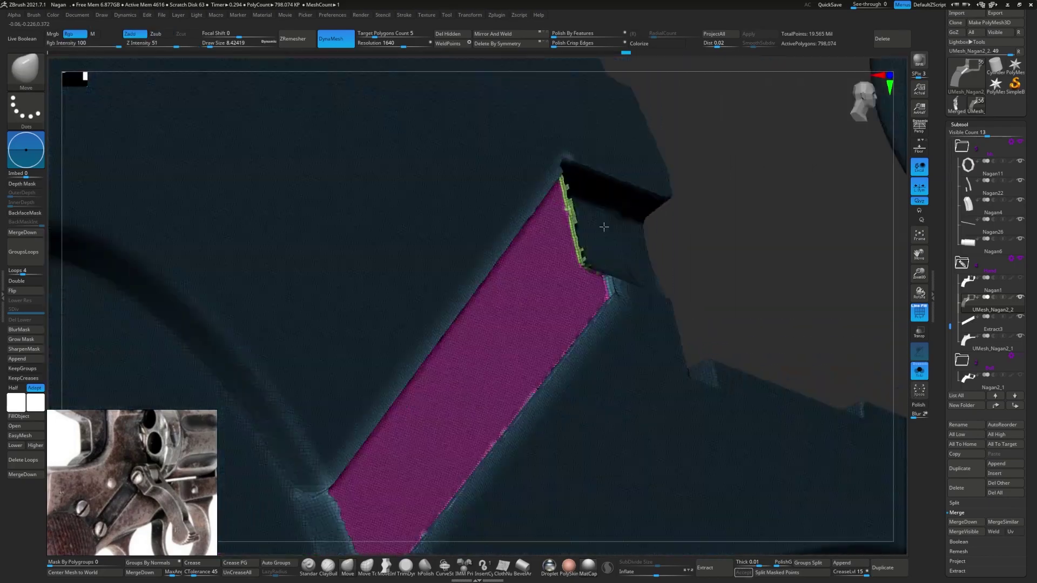
- Pick an adaptive trimming brush and size it while zooming in on the pink band
{"action": "key", "text": "b"}
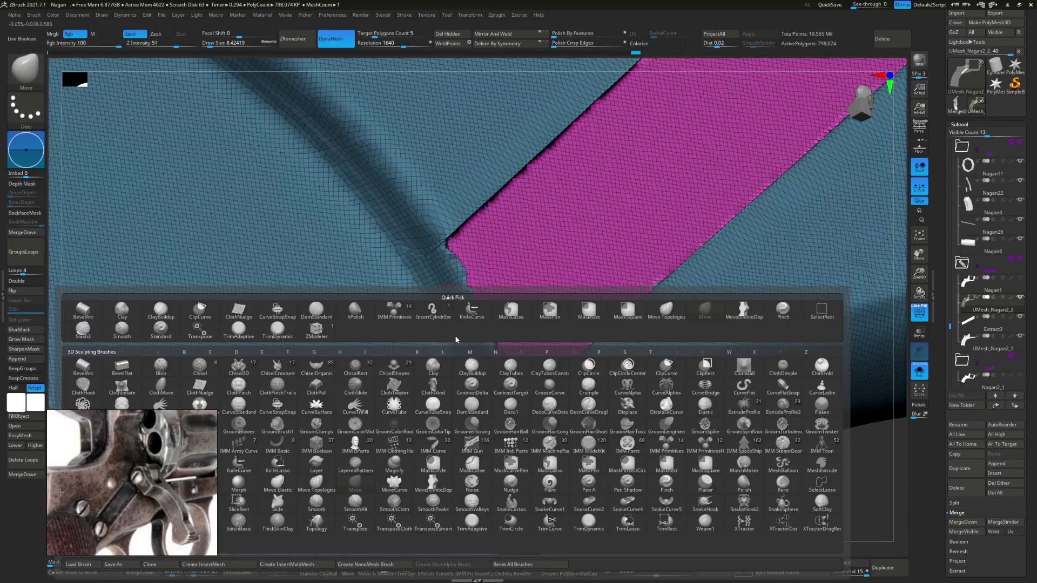
{"action": "left_click", "coordinate": [469, 312]}
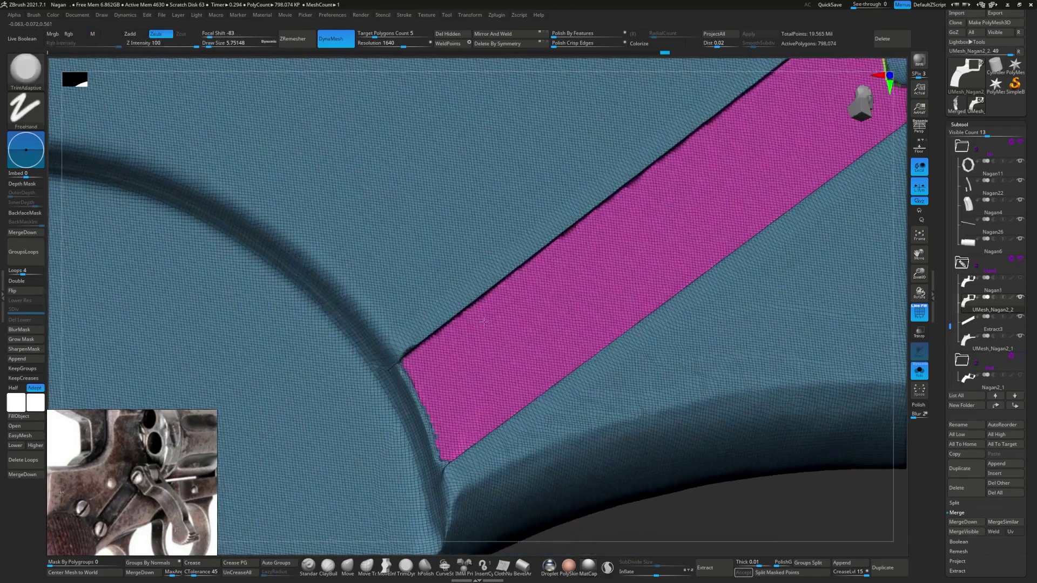
{"action": "right_click_drag", "start_coordinate": [475, 367], "coordinate": [496, 288]}
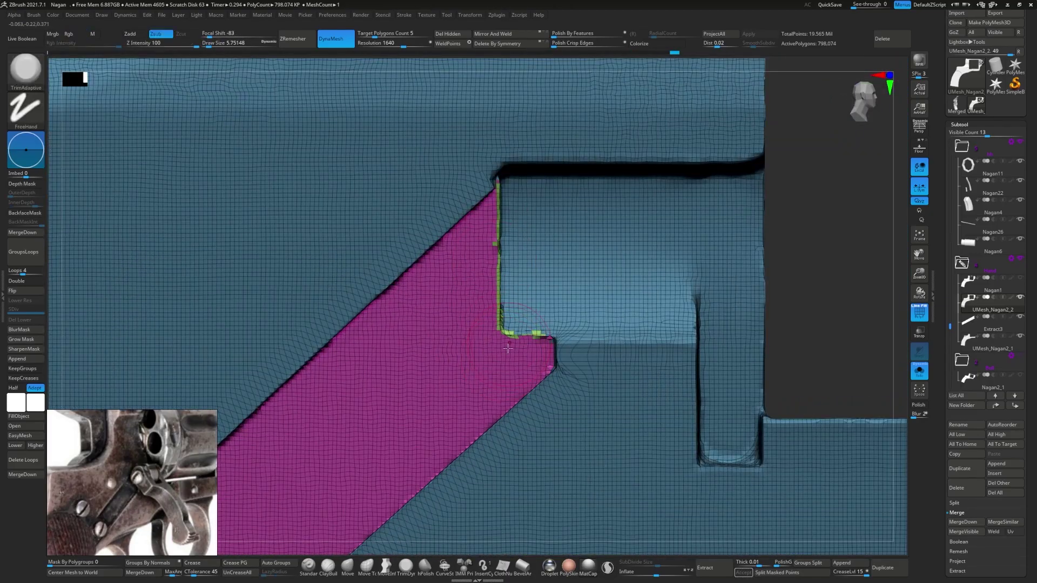
{"action": "right_click_drag", "start_coordinate": [507, 348], "coordinate": [475, 292]}
{"action": "key", "text": "s"}
{"action": "mouse_move", "coordinate": [510, 234]}
{"action": "right_mouse_down"}
{"action": "mouse_move", "coordinate": [610, 288]}
{"action": "mouse_move", "coordinate": [398, 566]}
{"action": "right_mouse_up"}
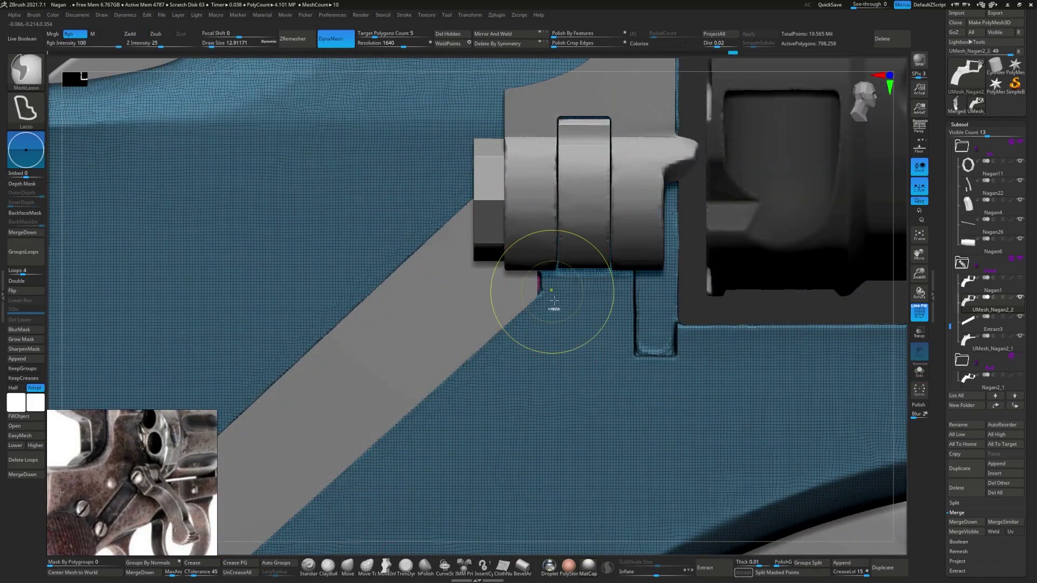
{"action": "mouse_move", "coordinate": [554, 300]}
{"action": "right_mouse_down", "text": "ctrl"}
{"action": "mouse_move", "coordinate": [538, 291]}
{"action": "mouse_move", "coordinate": [529, 303]}
{"action": "right_mouse_up", "text": "ctrl"}
{"action": "key", "text": "s"}
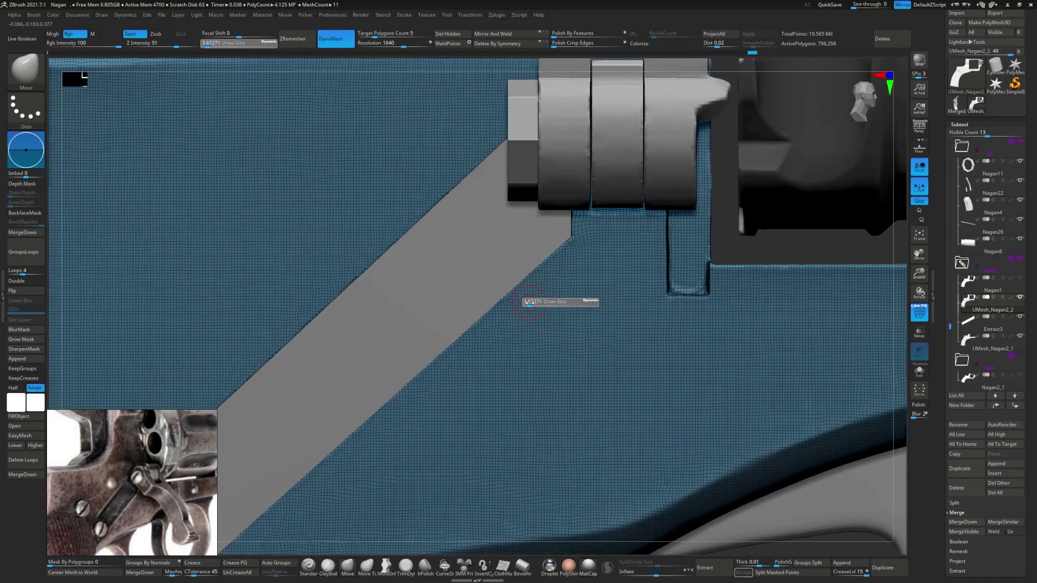
- Inspect the band near the sphere, then polish the frame to crisp its edges
{"action": "right_click_drag", "start_coordinate": [396, 397], "coordinate": [554, 228], "text": "alt"}
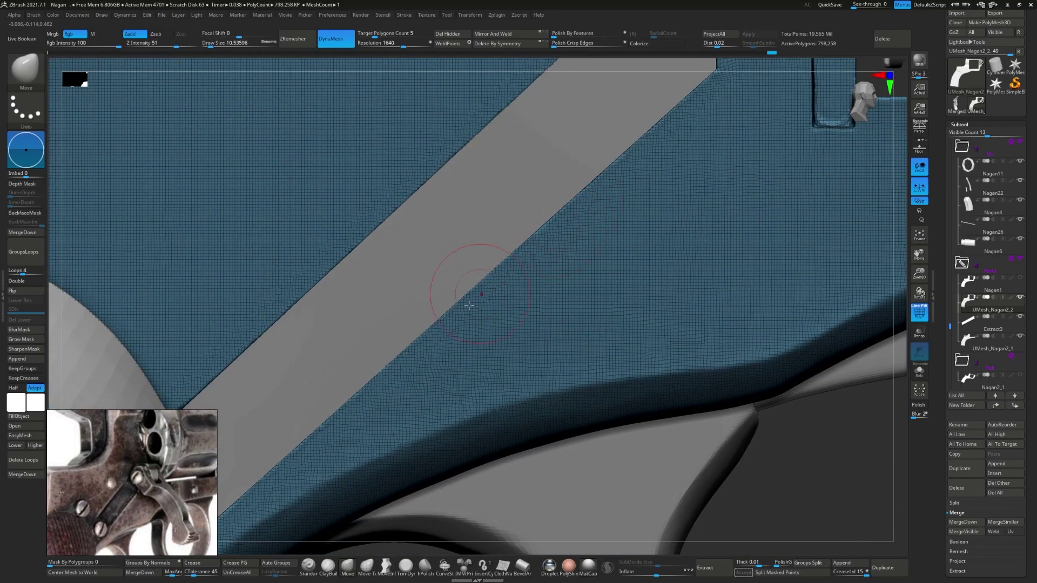
{"action": "right_click_drag", "start_coordinate": [399, 349], "coordinate": [428, 336]}
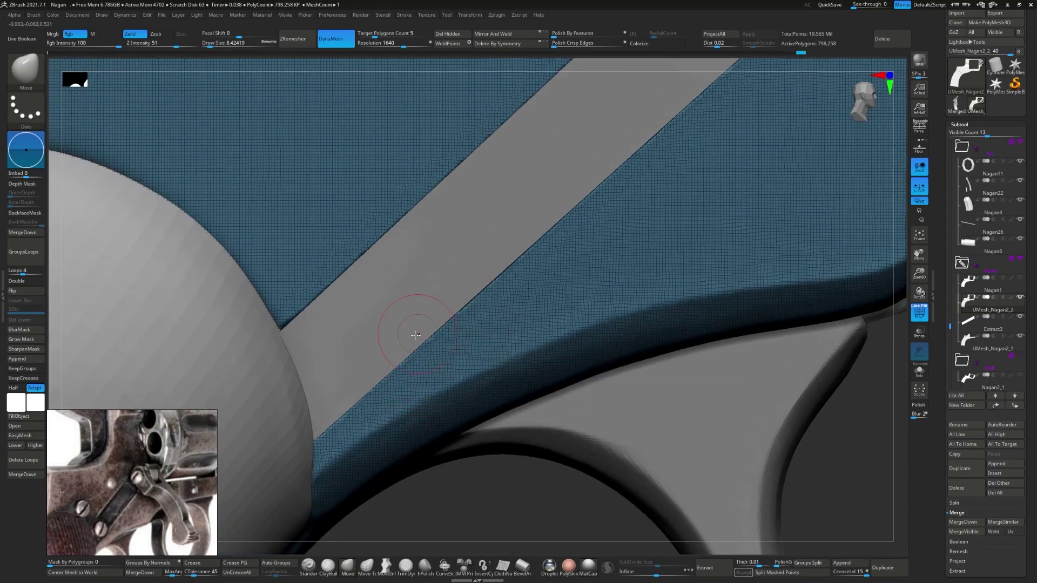
{"action": "mouse_move", "coordinate": [377, 377]}
{"action": "right_mouse_down", "text": "ctrl"}
{"action": "mouse_move", "coordinate": [497, 303]}
{"action": "mouse_move", "coordinate": [424, 227]}
{"action": "mouse_move", "coordinate": [440, 333]}
{"action": "right_mouse_up", "text": "ctrl"}
{"action": "key", "text": "shift+f"}
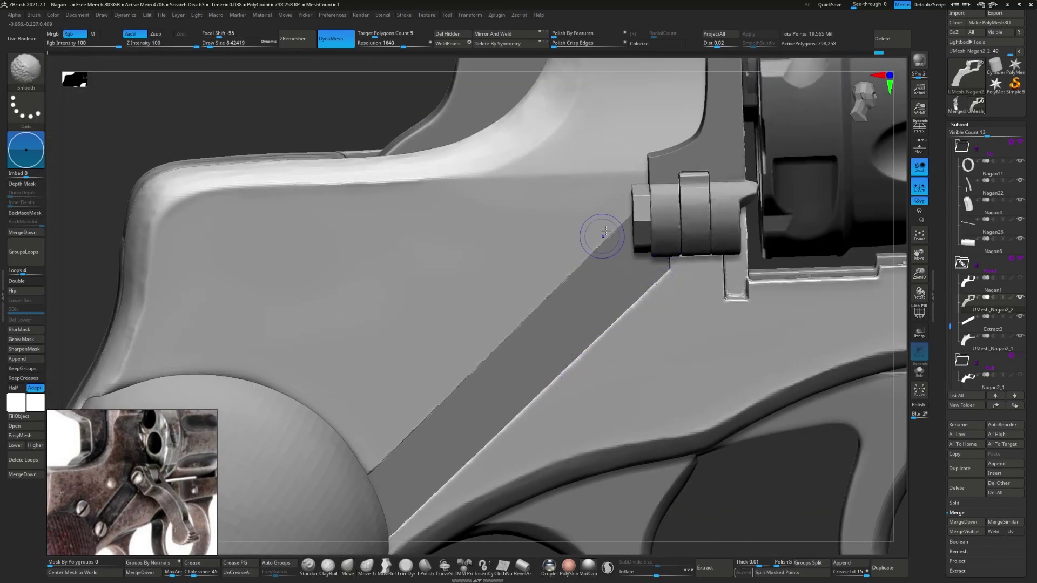
{"action": "right_click_drag", "start_coordinate": [430, 419], "coordinate": [413, 401], "text": "ctrl"}
{"action": "key", "text": "s"}
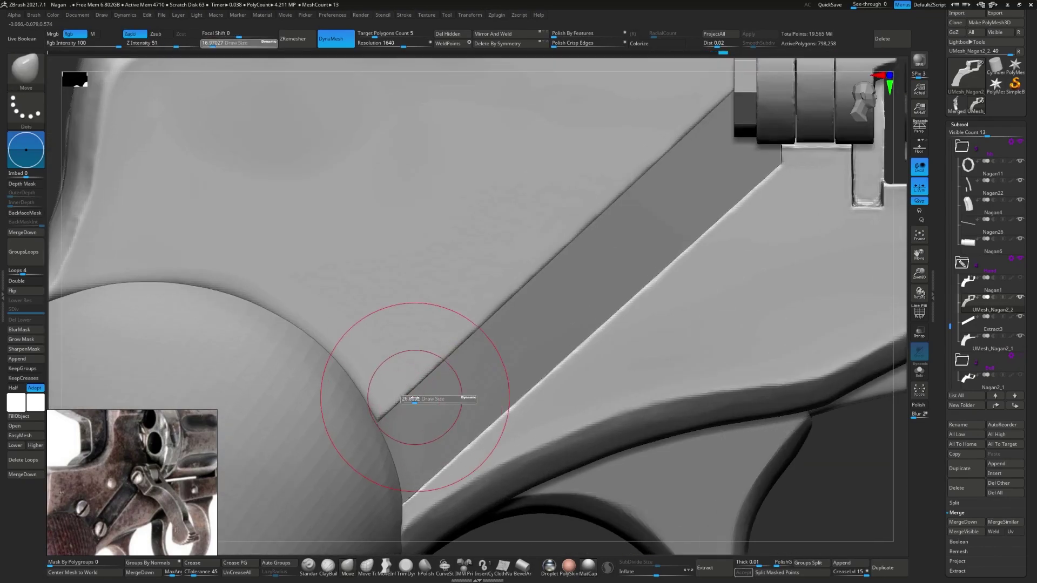
{"action": "right_click_drag", "start_coordinate": [531, 253], "coordinate": [626, 246]}
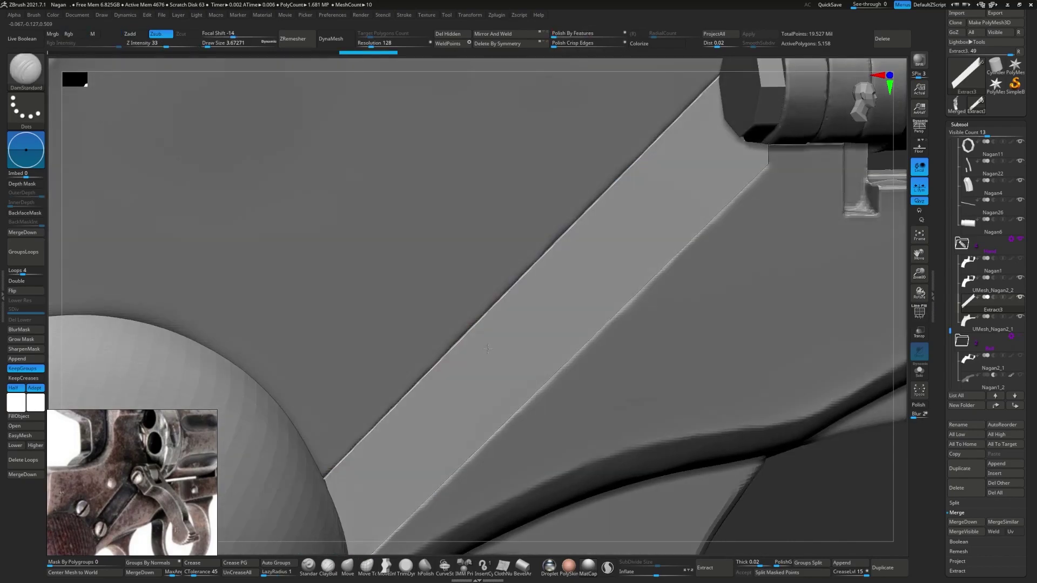
{"action": "left_click_drag", "start_coordinate": [572, 33], "coordinate": [584, 33]}
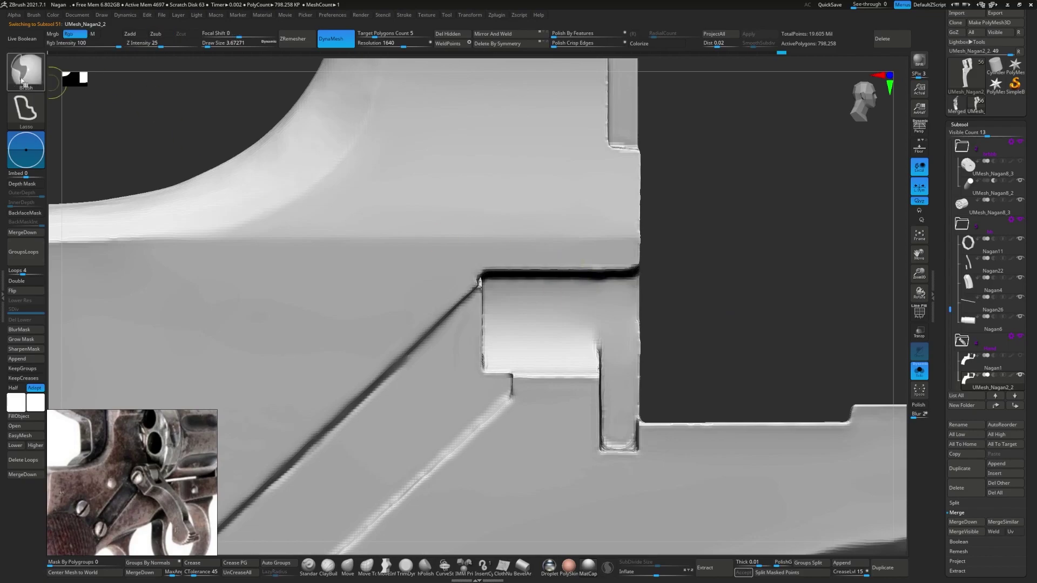
{"action": "key", "text": "ctrl"}
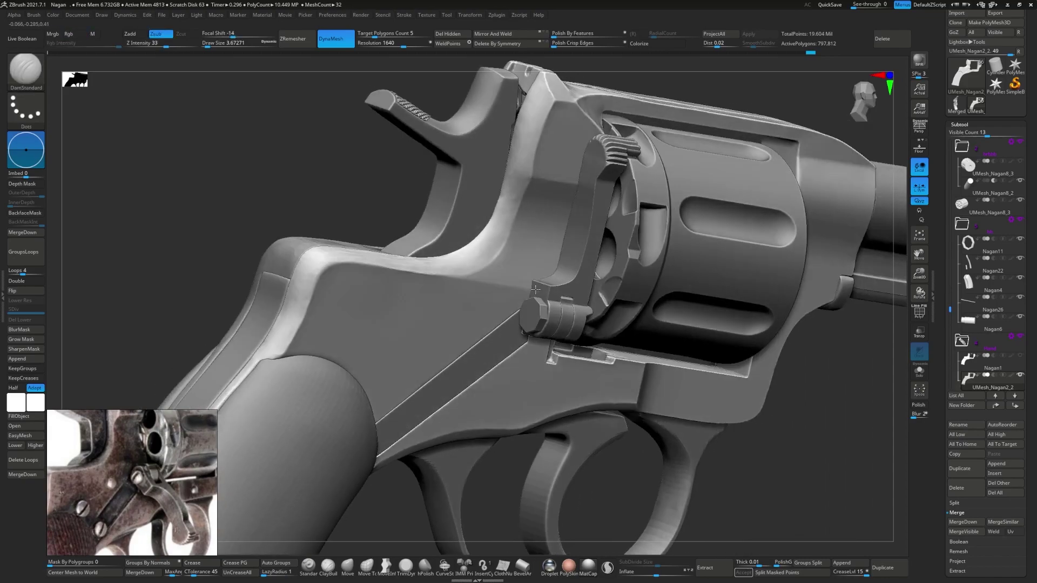
- Choose the IMM Ind. Parts brush, solo UMesh_Nagan19, and delete Nagan17
{"action": "key", "text": "b"}
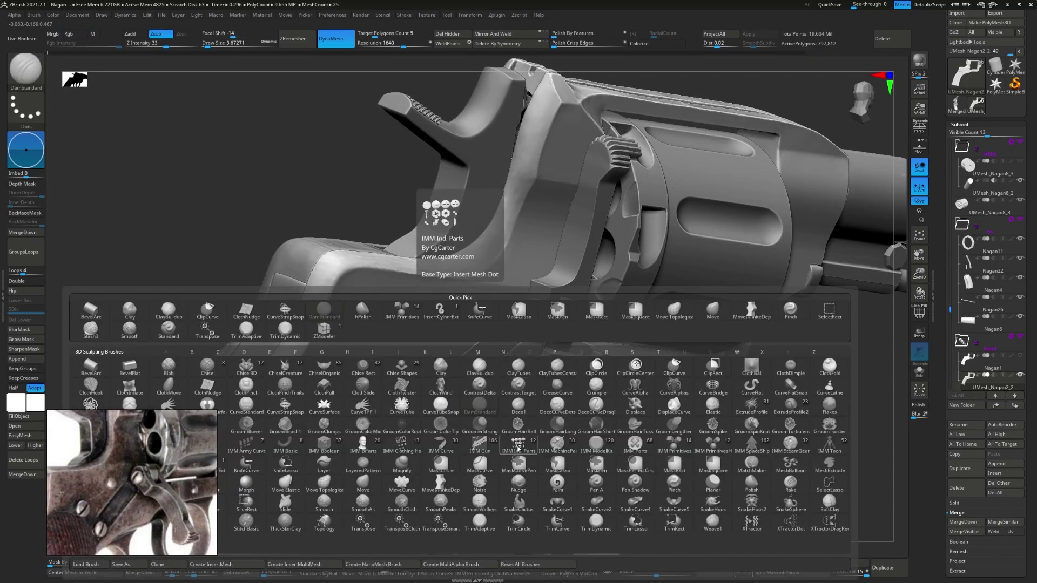
{"action": "left_click", "coordinate": [429, 310]}
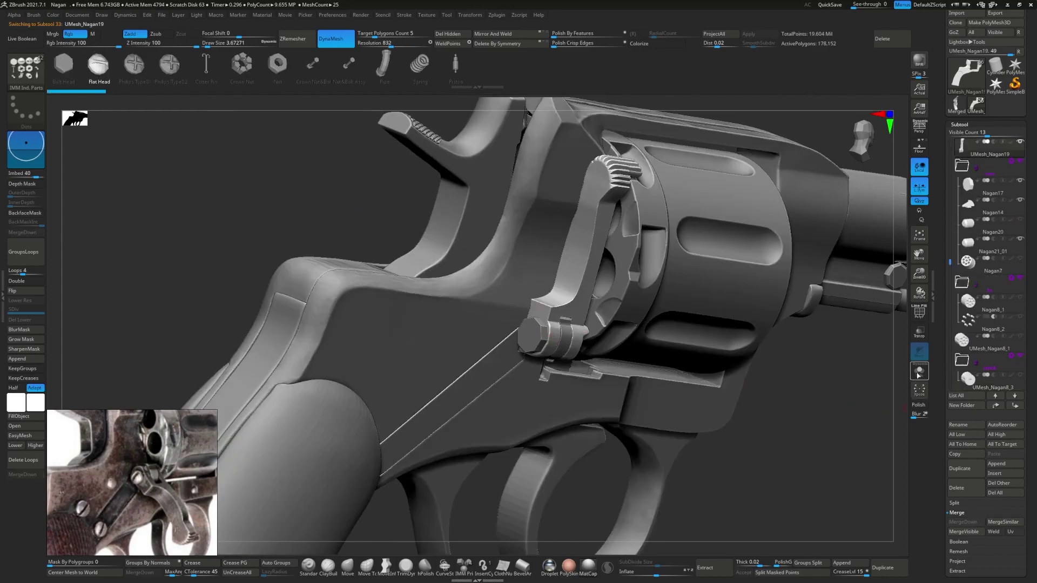
{"action": "left_click", "coordinate": [555, 323], "text": "alt"}
{"action": "key", "text": "w"}
{"action": "left_click", "coordinate": [920, 370]}
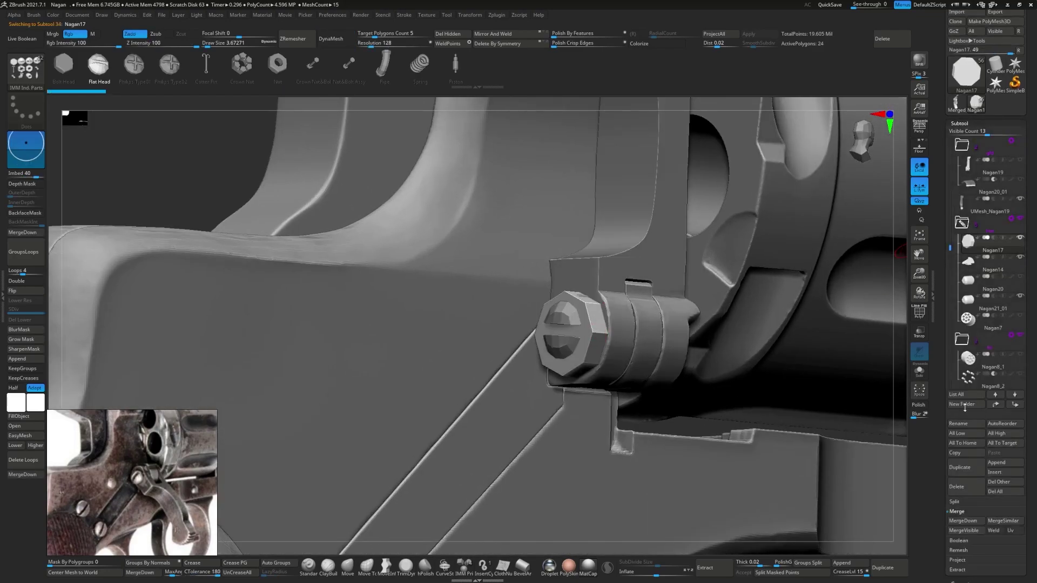
{"action": "left_click", "coordinate": [957, 487]}
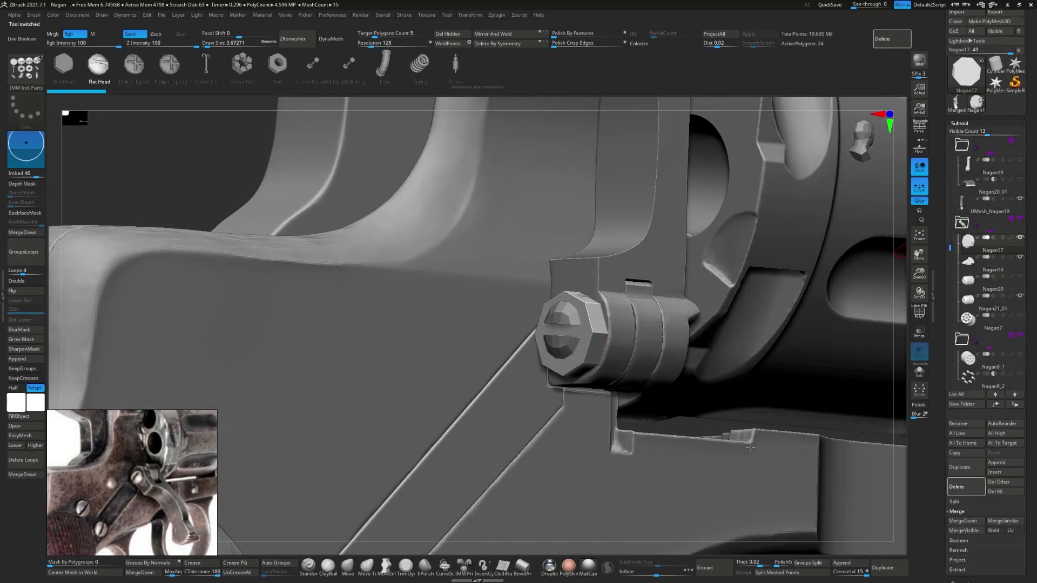
- Rotate the UMesh_Nagan19 screw head around its axis with Transpose
{"action": "key", "text": "w"}
{"action": "left_click", "coordinate": [595, 330], "text": "alt"}
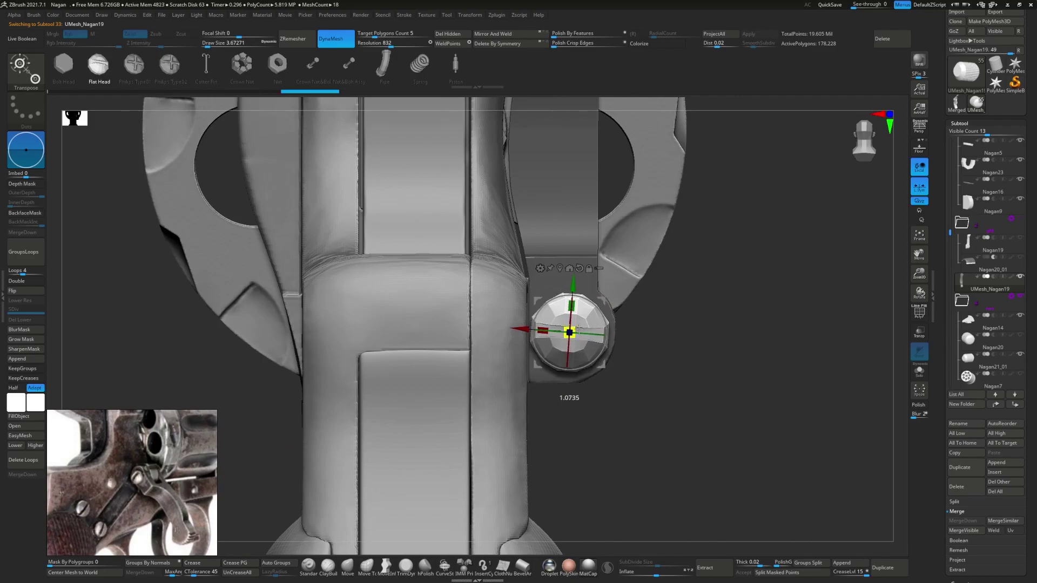
{"action": "left_click_drag", "start_coordinate": [600, 306], "coordinate": [604, 303]}
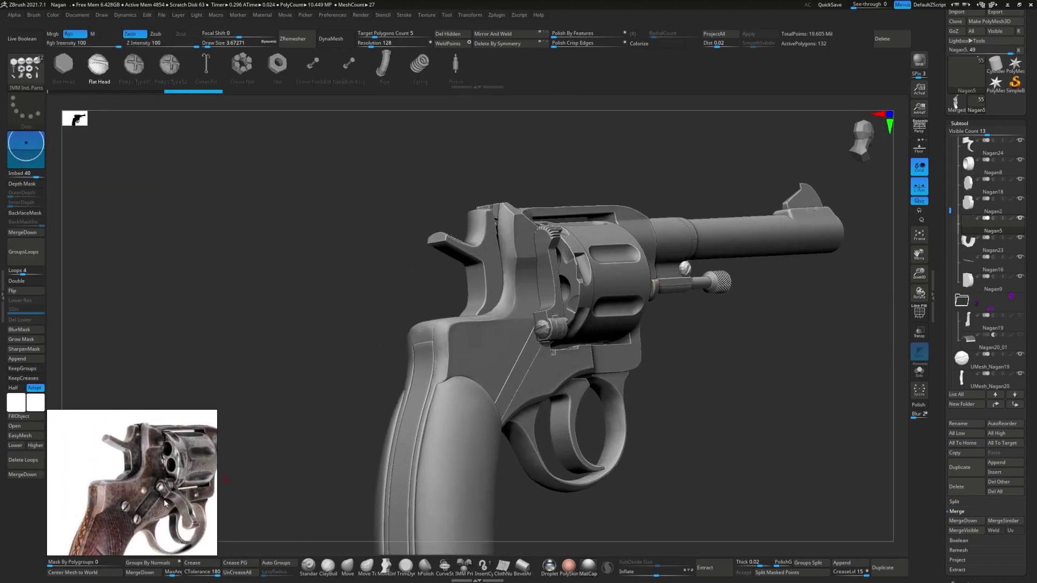
- Move the screw down to the lower screw spot above the grip
{"action": "right_click_drag", "start_coordinate": [604, 322], "coordinate": [432, 386]}
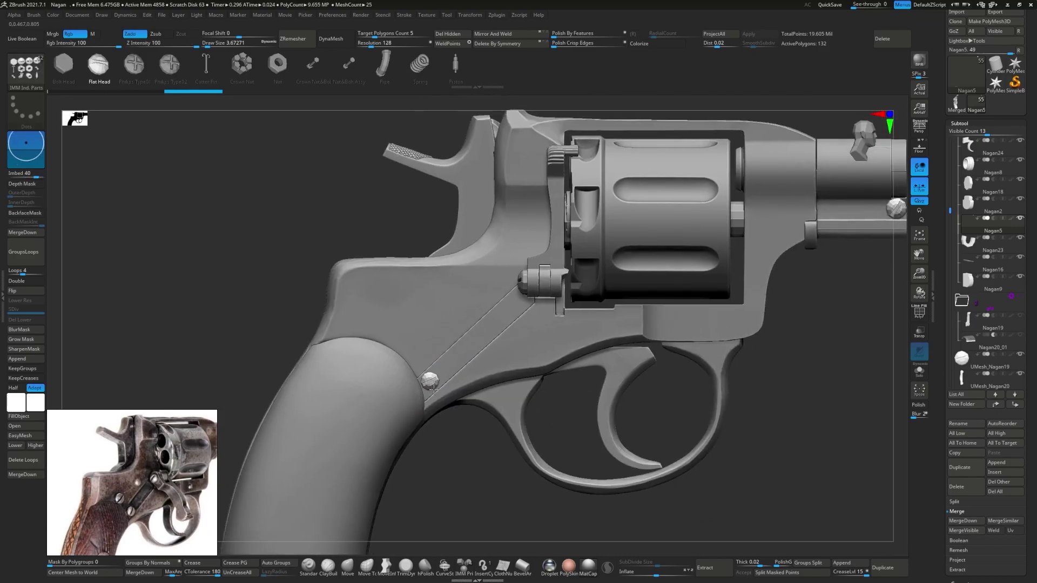
{"action": "key", "text": "w"}
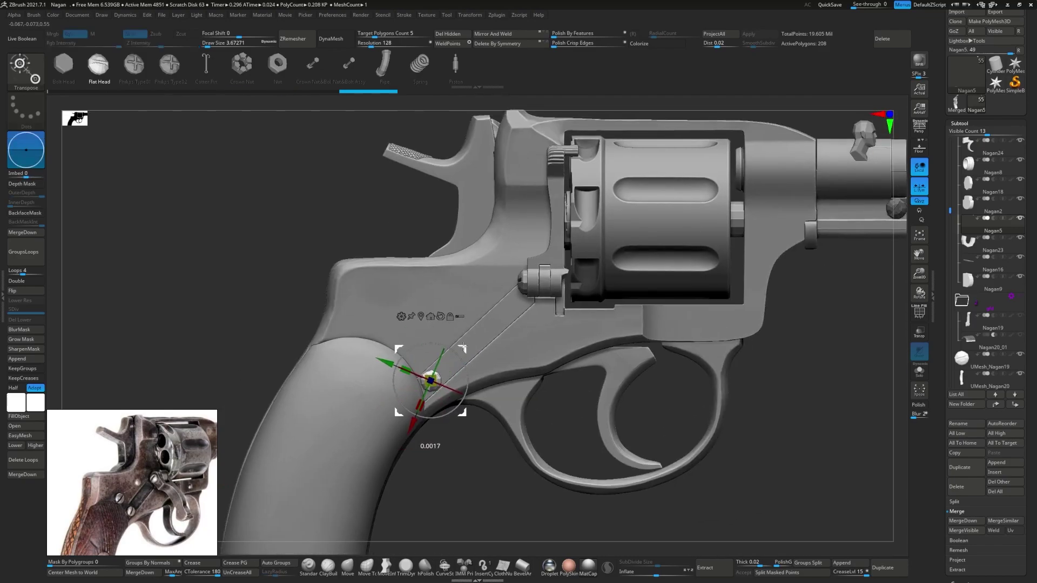
{"action": "key", "text": "q"}
{"action": "key", "text": "w"}
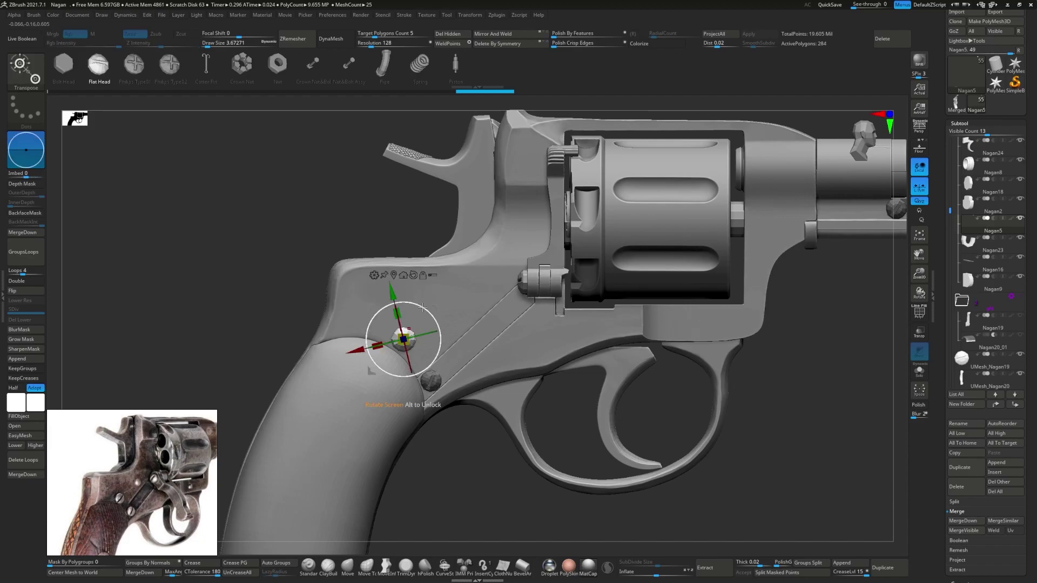
{"action": "left_click_drag", "start_coordinate": [404, 339], "coordinate": [430, 380]}
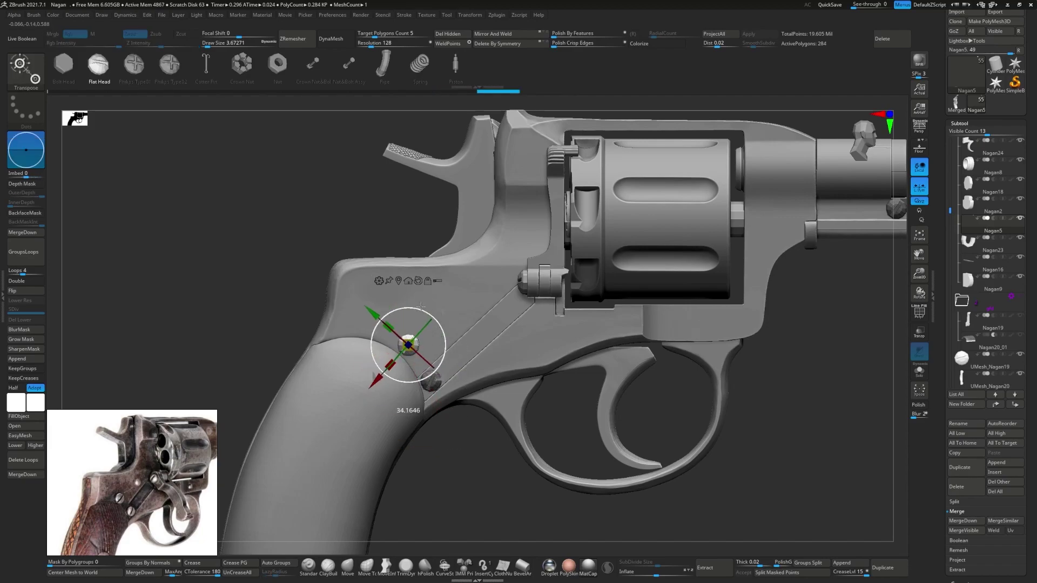
{"action": "key", "text": "q"}
{"action": "key", "text": "f"}
{"action": "left_click_drag", "start_coordinate": [233, 308], "coordinate": [447, 341], "text": "shift"}
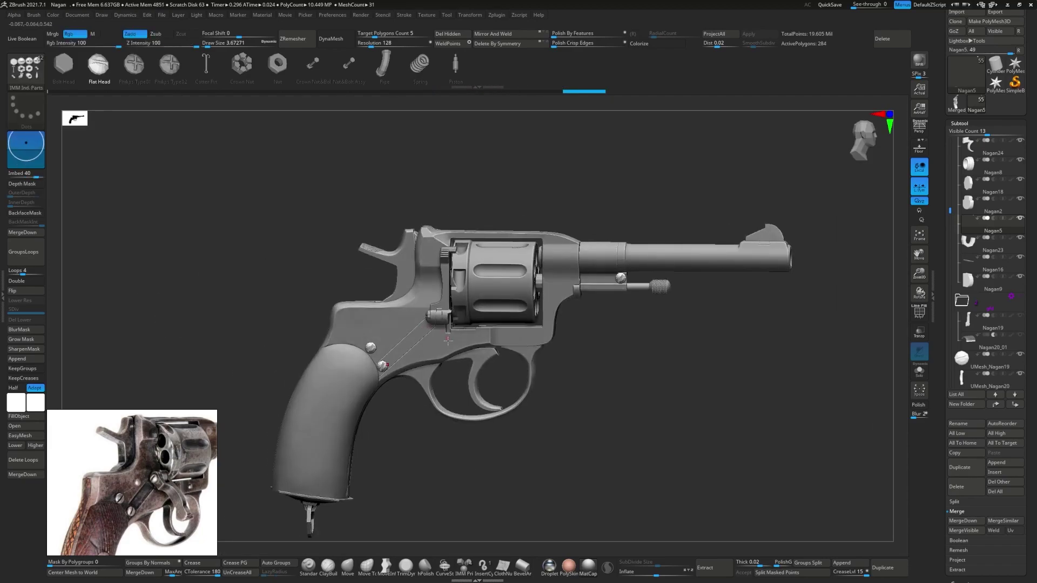
- Select UMesh_Nagan19 and merge it down, confirming the non-undoable merge
{"action": "left_click", "coordinate": [448, 341], "text": "alt"}
{"action": "left_click", "coordinate": [963, 521]}
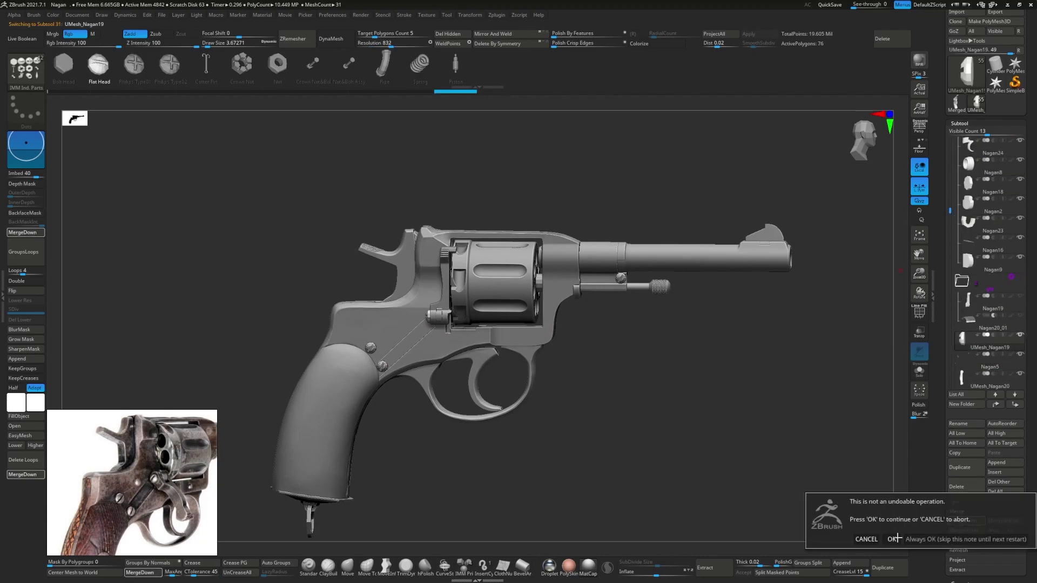
{"action": "left_click", "coordinate": [894, 539]}
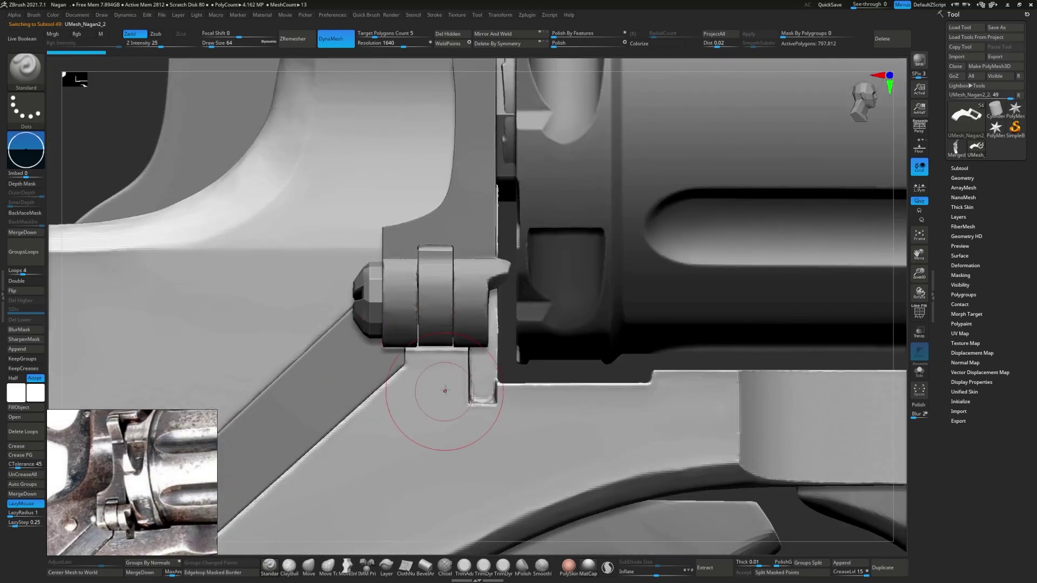
- Mask a rectangular block on the frame and push it inward to form the recess
{"action": "key", "text": "b"}
{"action": "key", "text": "m"}
{"action": "key", "text": "r"}
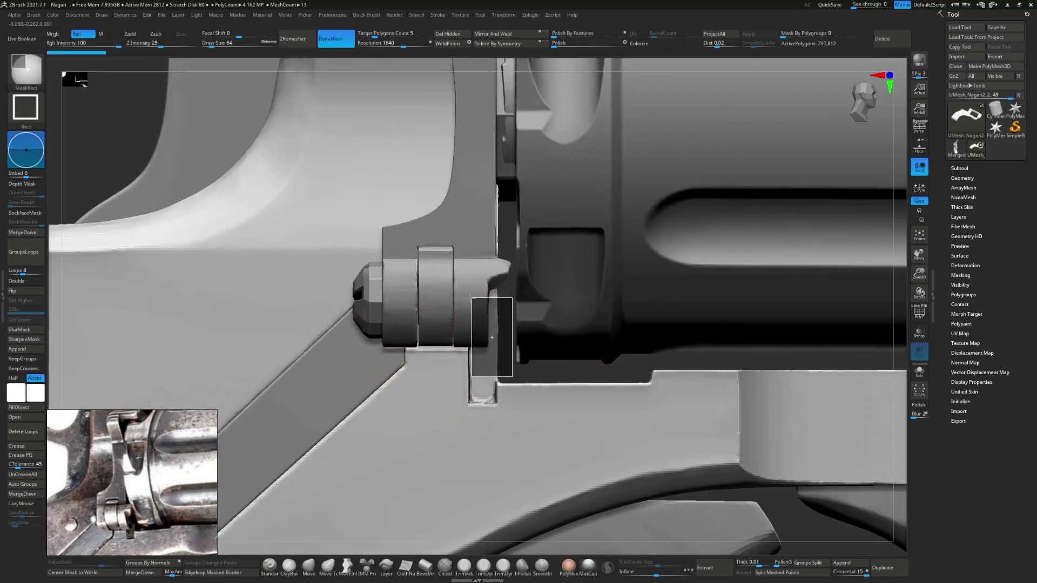
{"action": "left_click_drag", "start_coordinate": [454, 351], "coordinate": [409, 273], "text": "ctrl"}
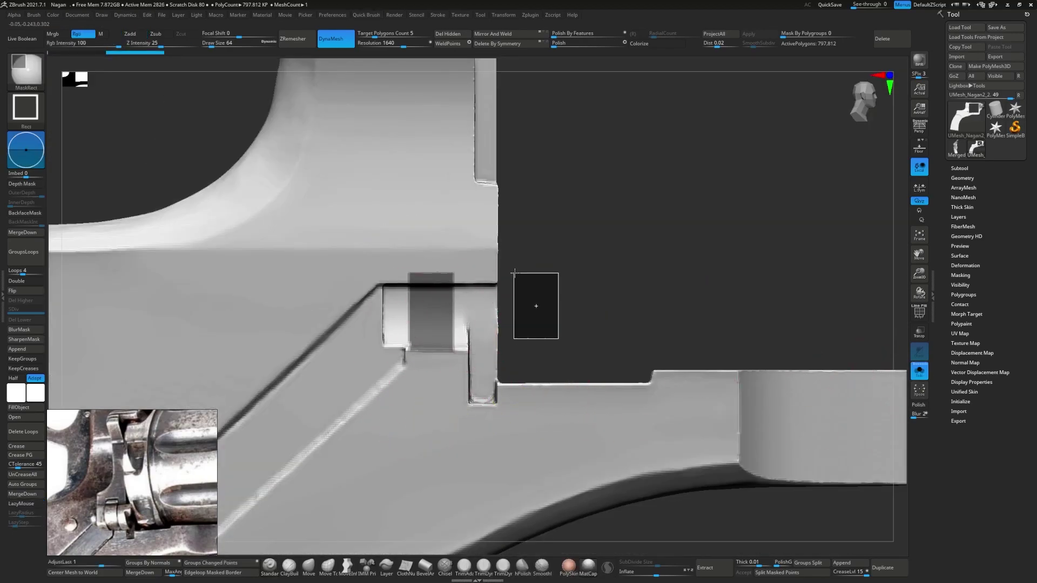
{"action": "left_click_drag", "start_coordinate": [497, 271], "coordinate": [380, 262], "text": "ctrl"}
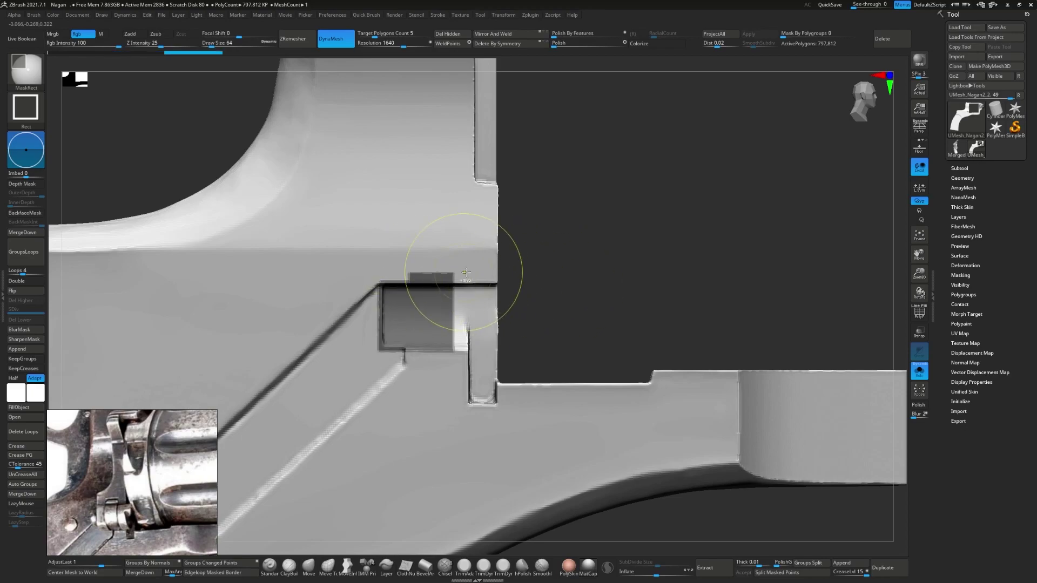
{"action": "left_click_drag", "start_coordinate": [365, 244], "coordinate": [365, 244], "text": "ctrl"}
{"action": "key", "text": "ctrl+i"}
{"action": "key", "text": "w"}
{"action": "left_click_drag", "start_coordinate": [648, 270], "coordinate": [540, 302]}
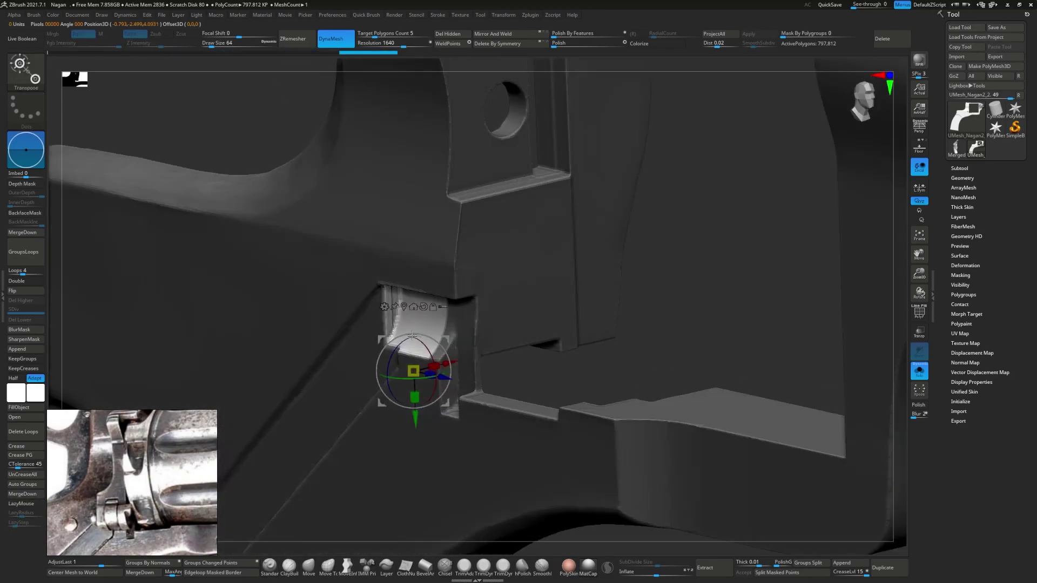
{"action": "left_click_drag", "start_coordinate": [435, 366], "coordinate": [437, 282]}
{"action": "right_click_drag", "start_coordinate": [412, 310], "coordinate": [426, 378]}
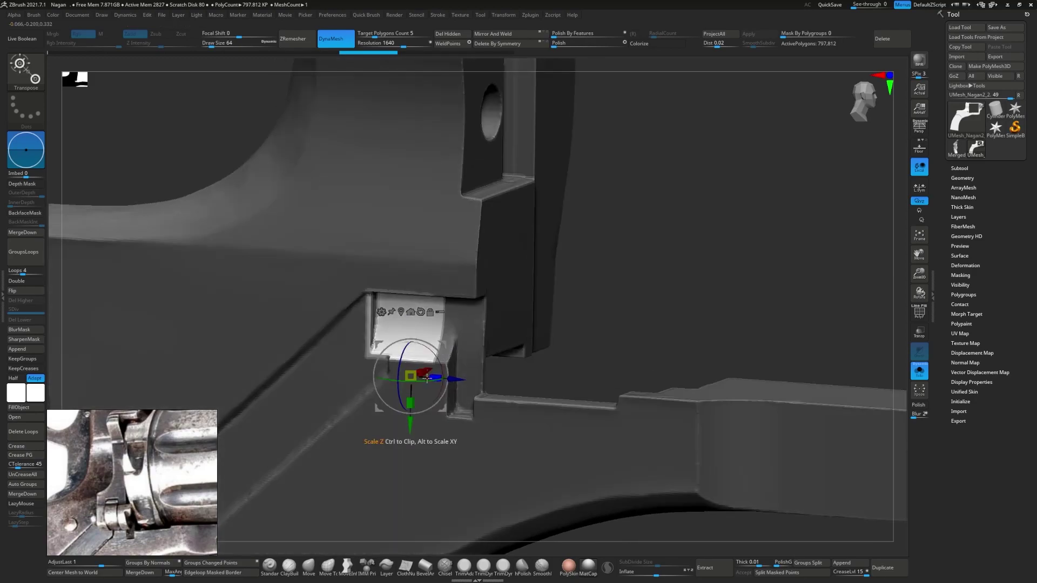
{"action": "key", "text": "q"}
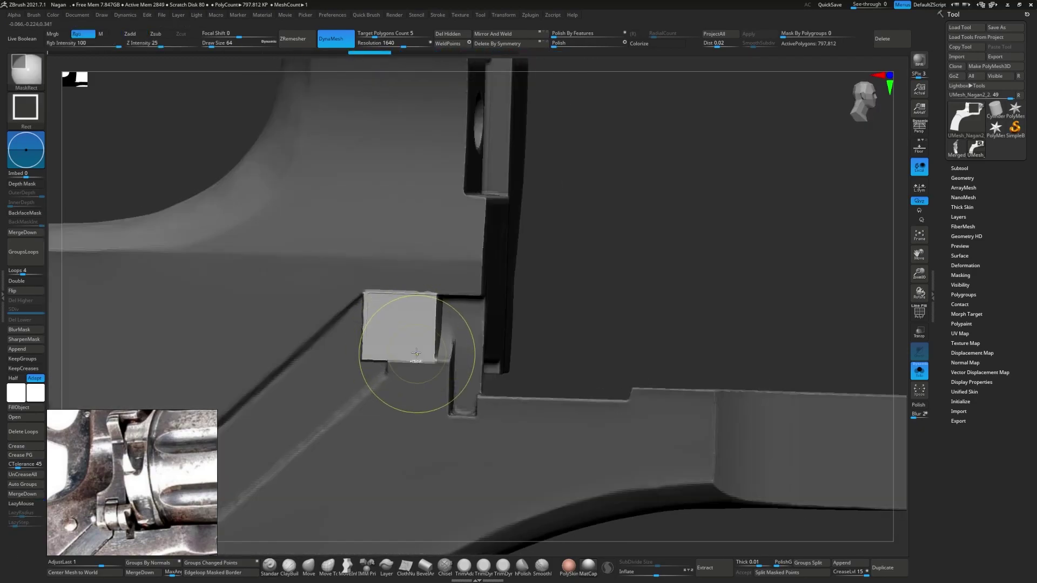
- Mask beside the block, then clear the mask and remesh the frame solid
{"action": "right_click_drag", "start_coordinate": [416, 353], "coordinate": [421, 346]}
{"action": "left_click_drag", "start_coordinate": [413, 320], "coordinate": [446, 387], "text": "ctrl"}
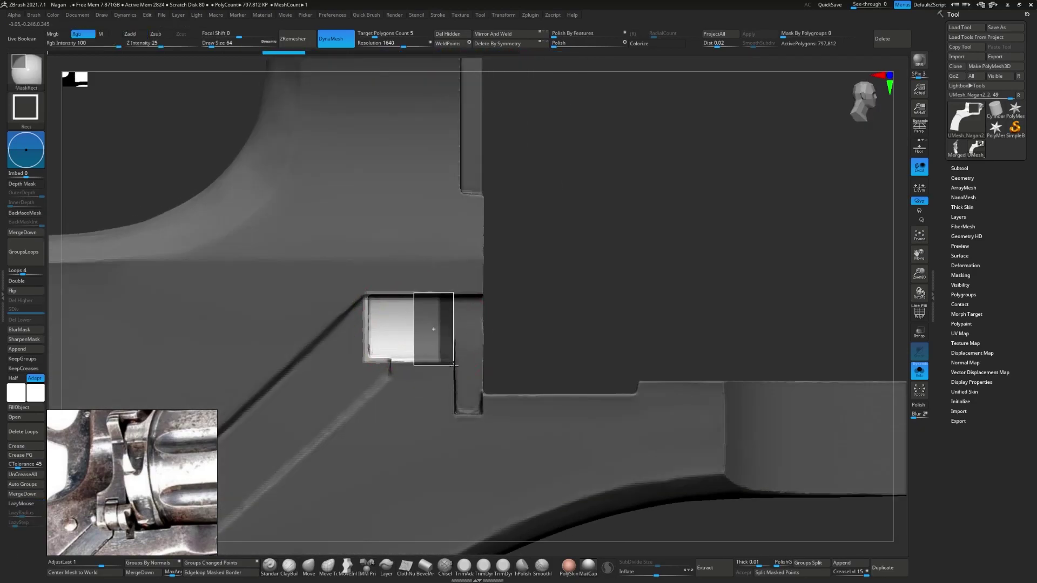
{"action": "key", "text": "w"}
{"action": "right_click_drag", "start_coordinate": [422, 335], "coordinate": [288, 411]}
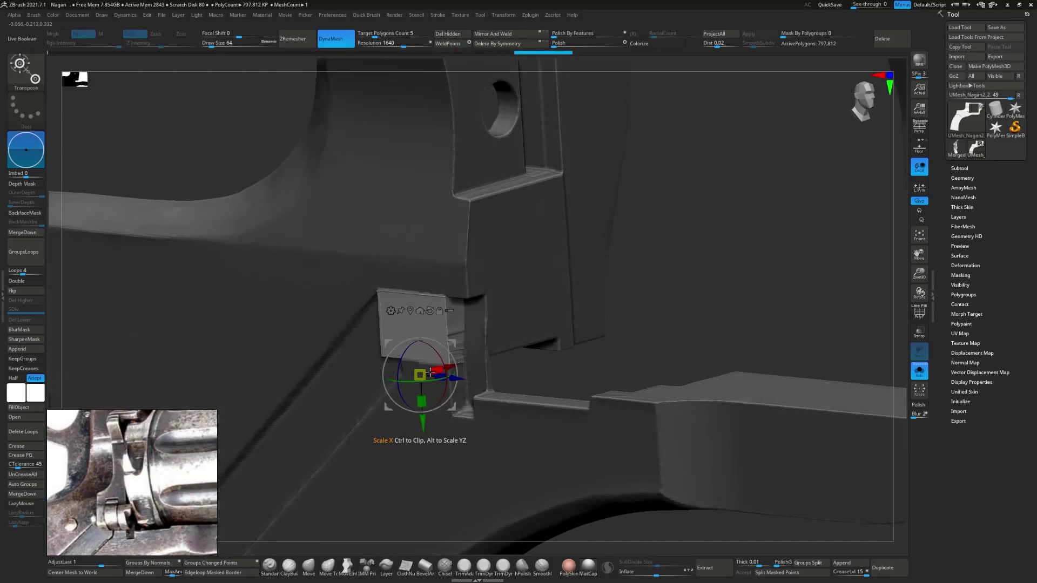
{"action": "key", "text": "q"}
{"action": "left_click", "coordinate": [667, 273], "text": "ctrl"}
{"action": "right_click_drag", "start_coordinate": [667, 273], "coordinate": [412, 359]}
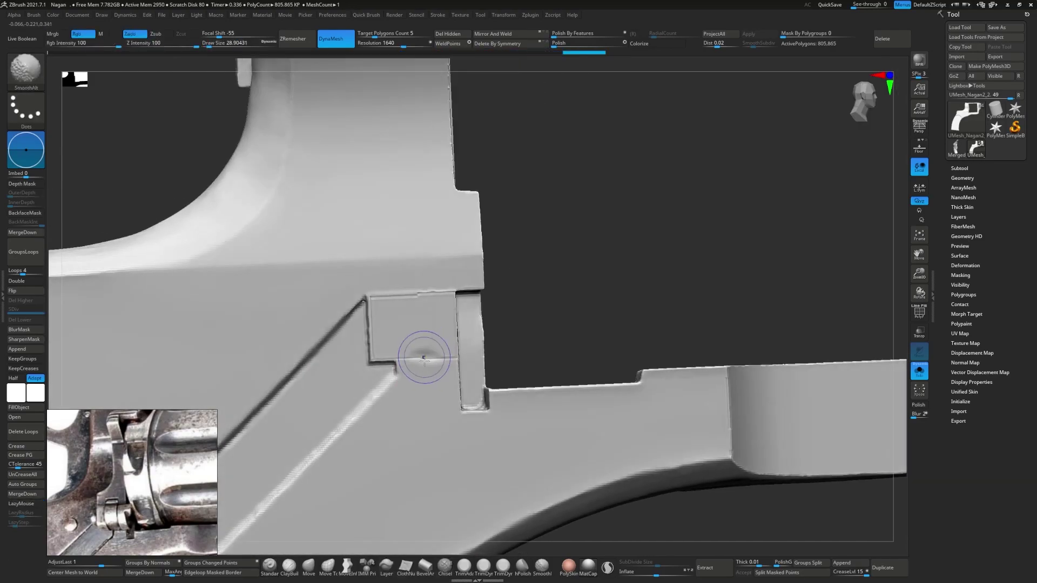
- Smooth the recess's top edge and the slot edges with the Smooth brush
{"action": "key", "text": "space"}
{"action": "key", "text": "space"}
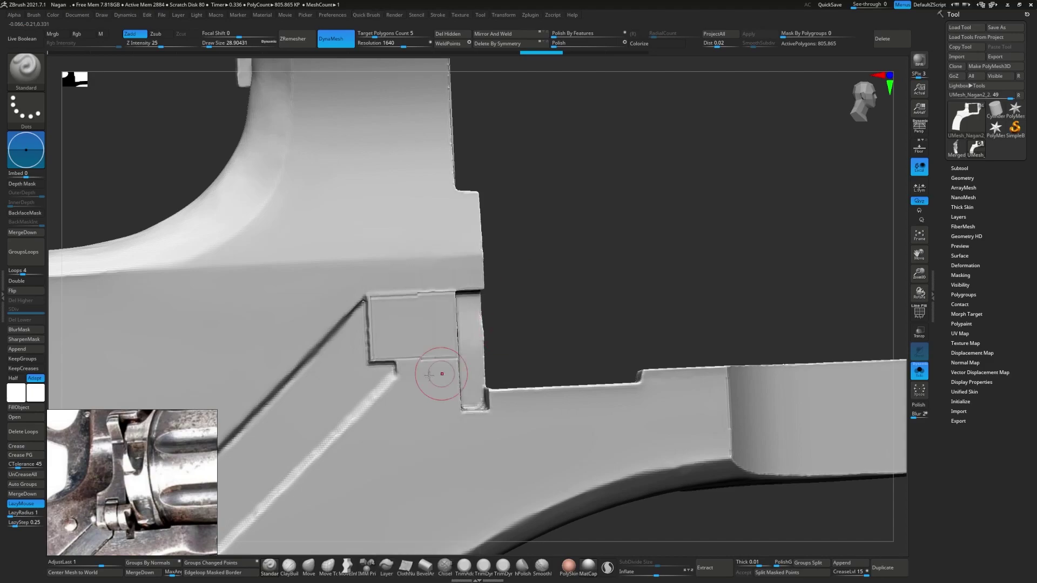
{"action": "key", "text": "shift"}
{"action": "key", "text": "shift+f"}
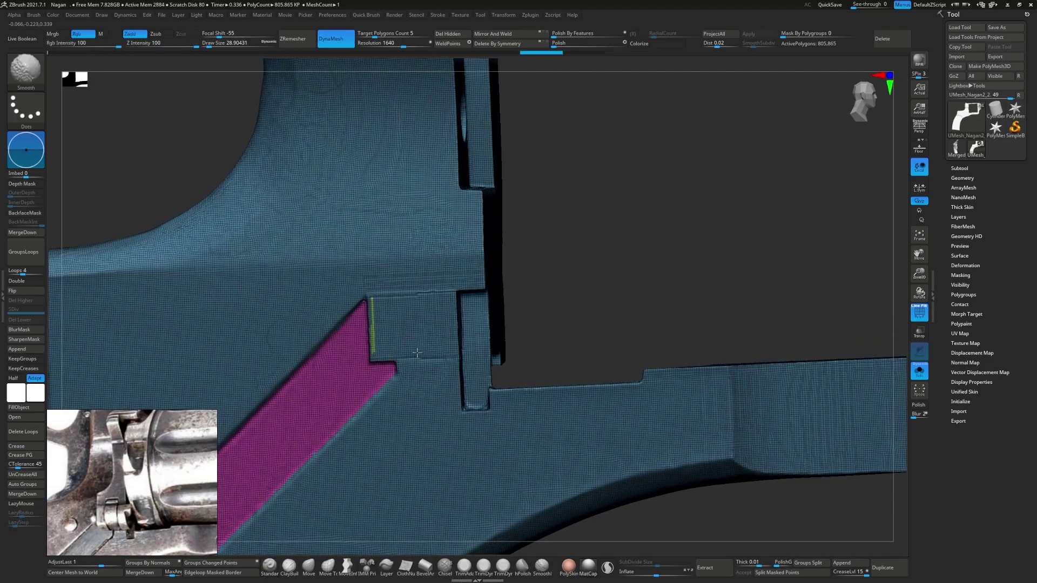
{"action": "key", "text": "shift+f"}
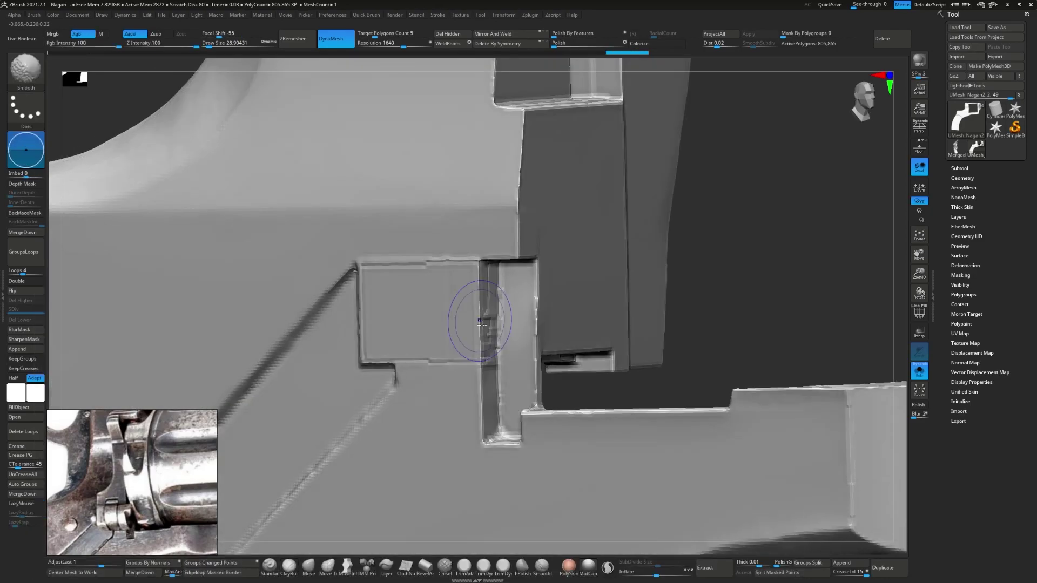
{"action": "right_click_drag", "start_coordinate": [430, 330], "coordinate": [475, 324]}
{"action": "left_click_drag", "start_coordinate": [452, 359], "coordinate": [418, 278], "text": "shift"}
{"action": "key", "text": "shift+f"}
{"action": "right_click_drag", "start_coordinate": [419, 278], "coordinate": [435, 300]}
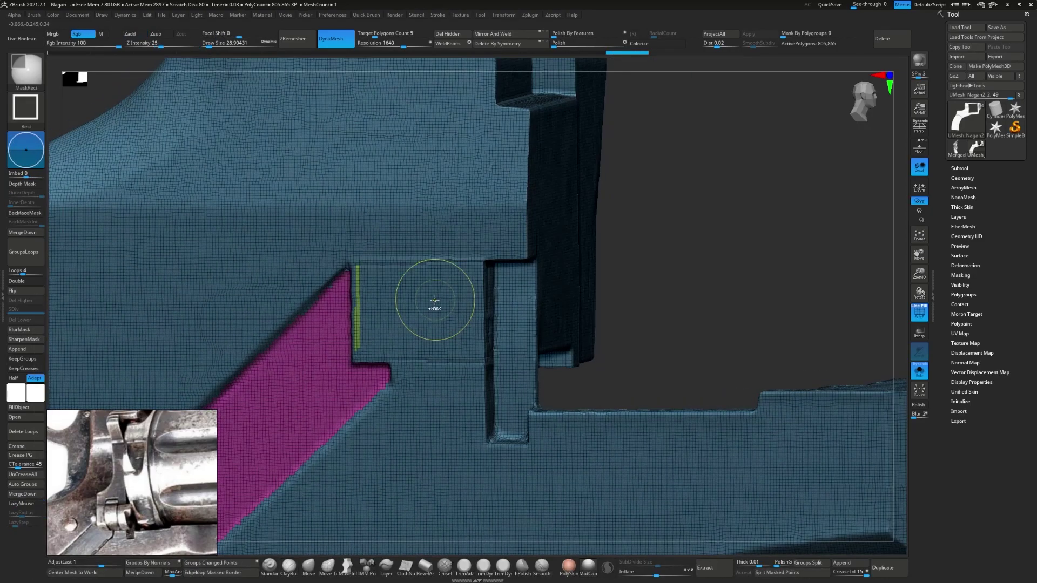
{"action": "key", "text": "shift+f"}
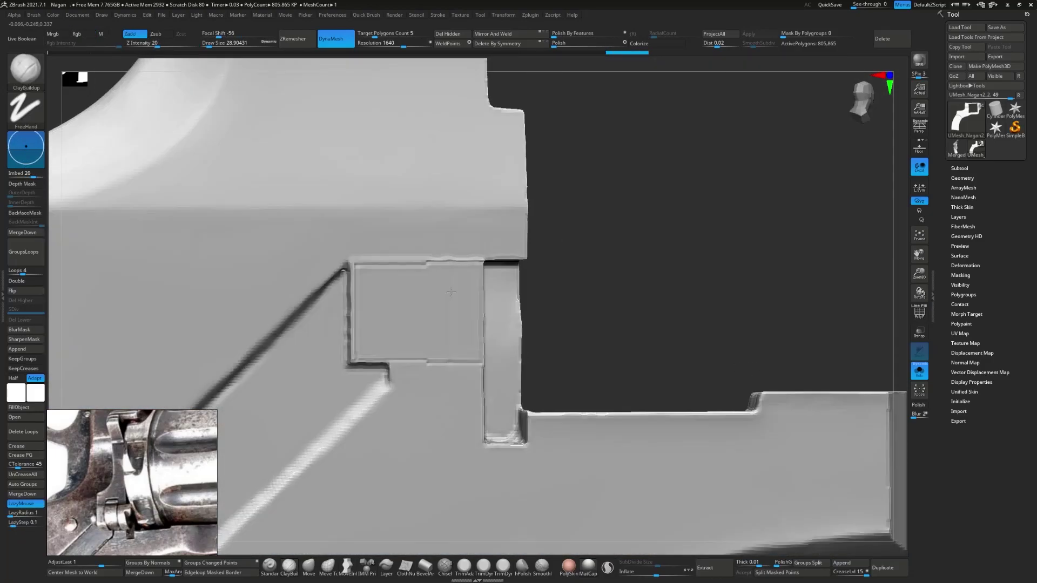
{"action": "right_click_drag", "start_coordinate": [393, 420], "coordinate": [428, 312], "text": "shift"}
- Switch to the Standard brush, adjust its size, and zoom in on the recess
{"action": "key", "text": "l"}
{"action": "key", "text": "b"}
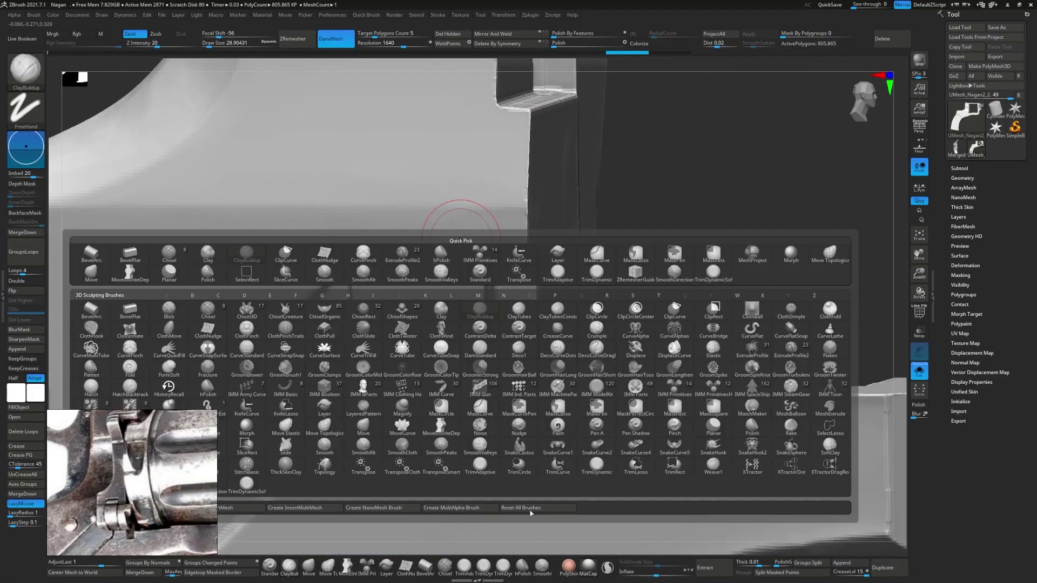
{"action": "key", "text": "s"}
{"action": "key", "text": "t"}
{"action": "key", "text": "shift+f"}
{"action": "key", "text": "s"}
{"action": "mouse_move", "coordinate": [378, 303]}
{"action": "right_mouse_down", "text": "alt"}
{"action": "mouse_move", "coordinate": [413, 368]}
{"action": "mouse_move", "coordinate": [481, 368]}
{"action": "mouse_move", "coordinate": [463, 371]}
{"action": "mouse_move", "coordinate": [352, 264]}
{"action": "mouse_move", "coordinate": [621, 343]}
{"action": "right_mouse_up", "text": "alt"}
- Smooth the remaining cut edges on the frame around the recess
{"action": "key", "text": "w"}
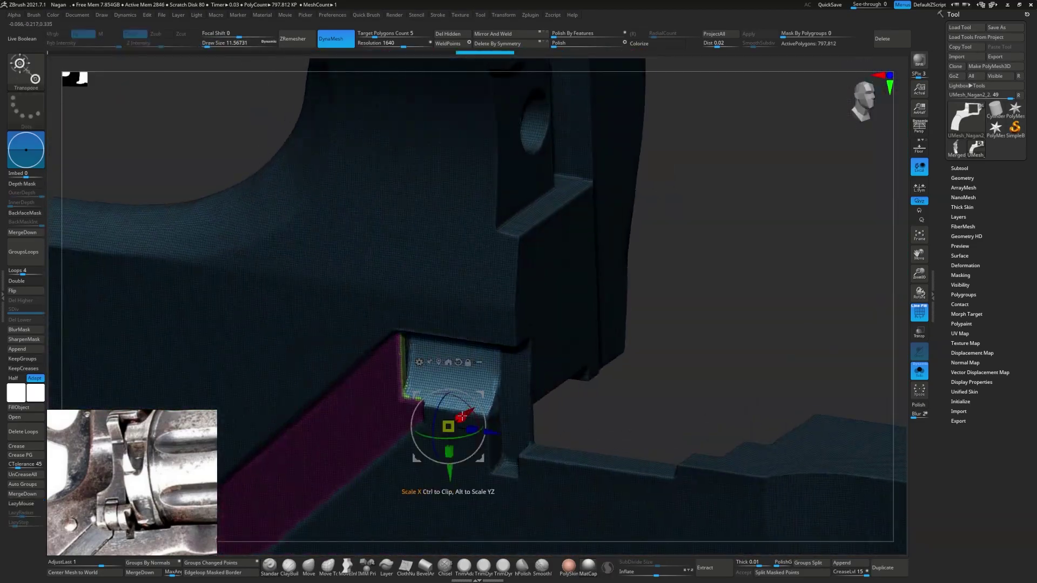
{"action": "key", "text": "q"}
{"action": "mouse_move", "coordinate": [471, 412]}
{"action": "right_mouse_down"}
{"action": "mouse_move", "coordinate": [428, 370]}
{"action": "mouse_move", "coordinate": [447, 398]}
{"action": "mouse_move", "coordinate": [524, 380]}
{"action": "mouse_move", "coordinate": [555, 412]}
{"action": "mouse_move", "coordinate": [440, 352]}
{"action": "mouse_move", "coordinate": [389, 411]}
{"action": "mouse_move", "coordinate": [243, 324]}
{"action": "mouse_move", "coordinate": [463, 381]}
{"action": "right_mouse_up"}
{"action": "key", "text": "shift+f"}
{"action": "key", "text": "w"}
{"action": "key", "text": "q"}
{"action": "right_click_drag", "start_coordinate": [432, 323], "coordinate": [359, 359]}
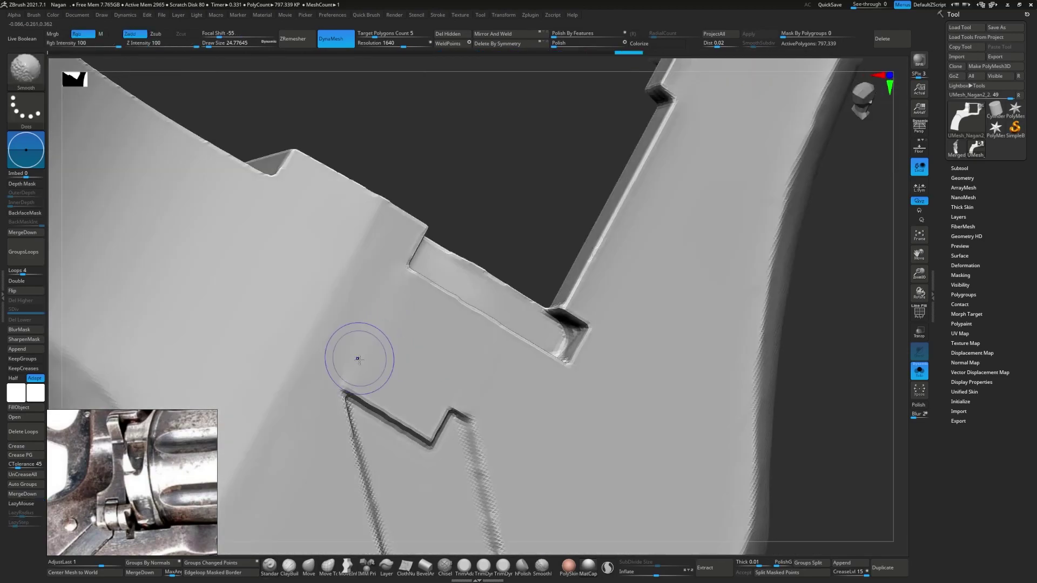
- Try the SmoothPeaks brush, return to Standard, and zoom out on the frame
{"action": "key", "text": "b"}
{"action": "key", "text": "s"}
{"action": "key", "text": "t"}
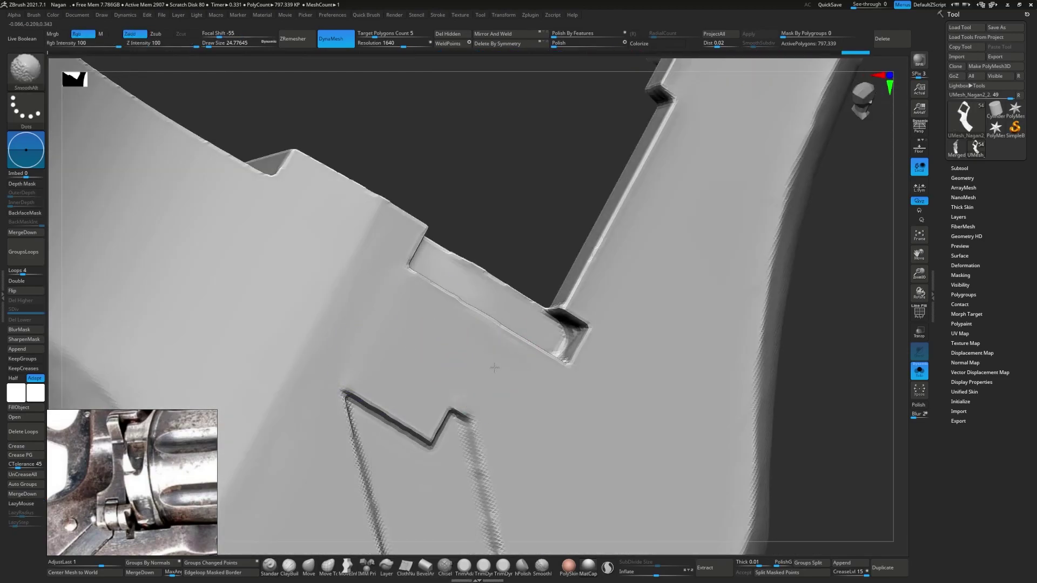
{"action": "key", "text": "b"}
{"action": "key", "text": "s"}
{"action": "key", "text": "p"}
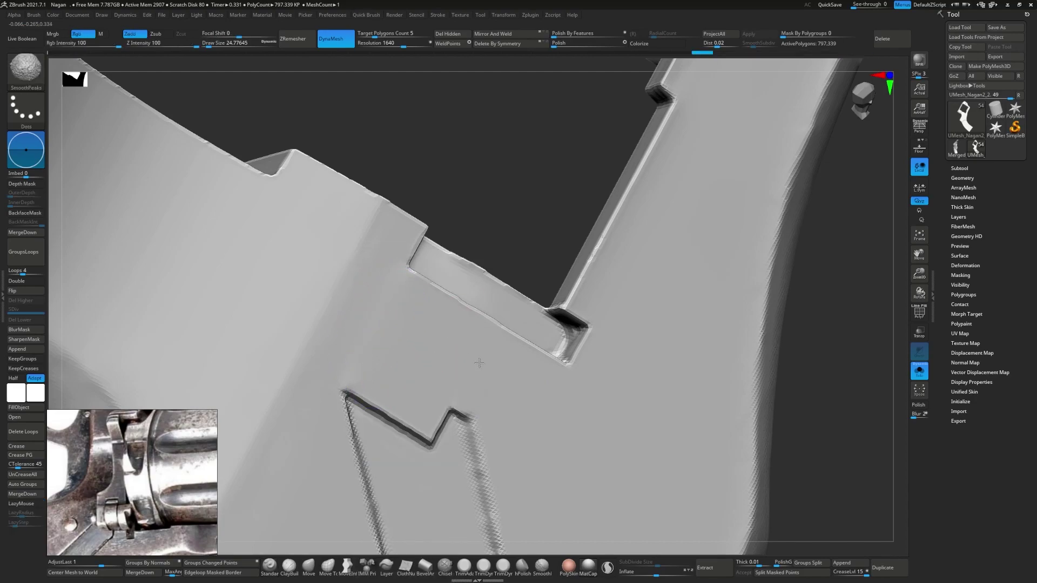
{"action": "key", "text": "b"}
{"action": "key", "text": "s"}
{"action": "key", "text": "t"}
{"action": "mouse_move", "coordinate": [681, 382]}
{"action": "right_mouse_down"}
{"action": "mouse_move", "coordinate": [507, 355]}
{"action": "mouse_move", "coordinate": [301, 463]}
{"action": "mouse_move", "coordinate": [465, 311]}
{"action": "right_mouse_up"}
- Make UMesh_Nagan20 active and ClipCurve the arm's right edge straight
{"action": "left_click", "coordinate": [466, 312], "text": "alt"}
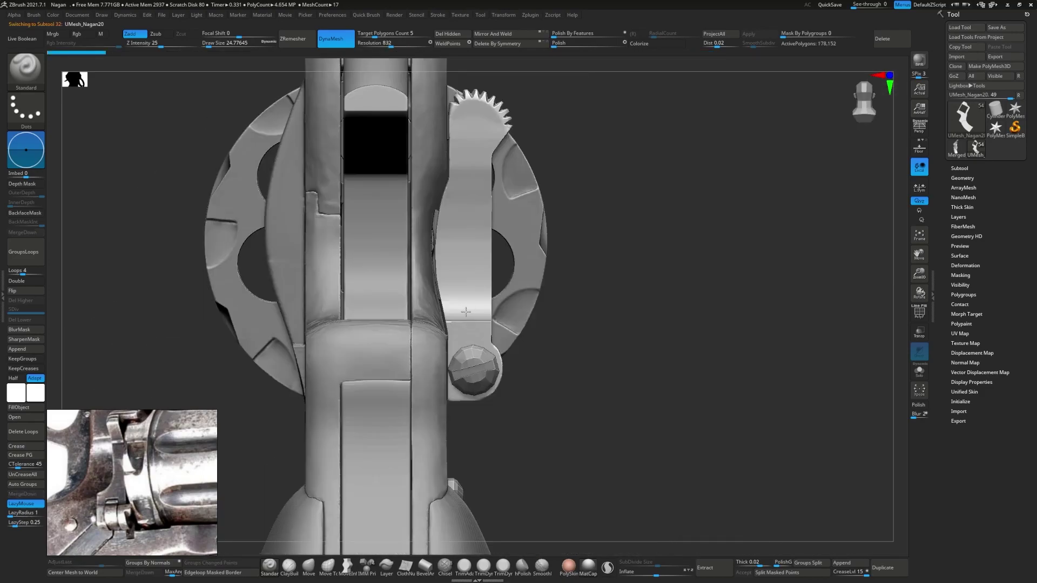
{"action": "right_click_drag", "start_coordinate": [636, 326], "coordinate": [524, 296]}
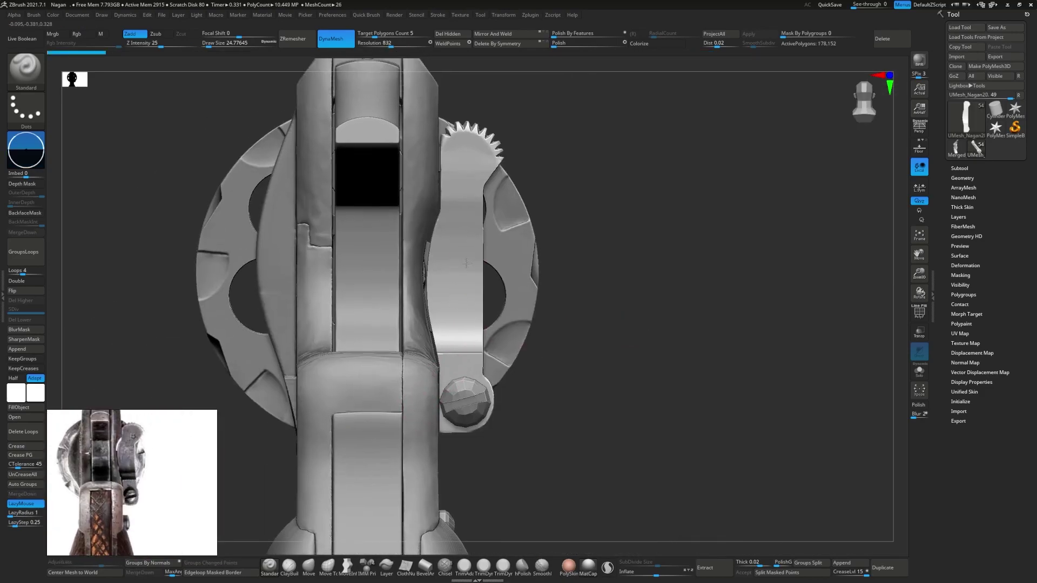
{"action": "key", "text": "space"}
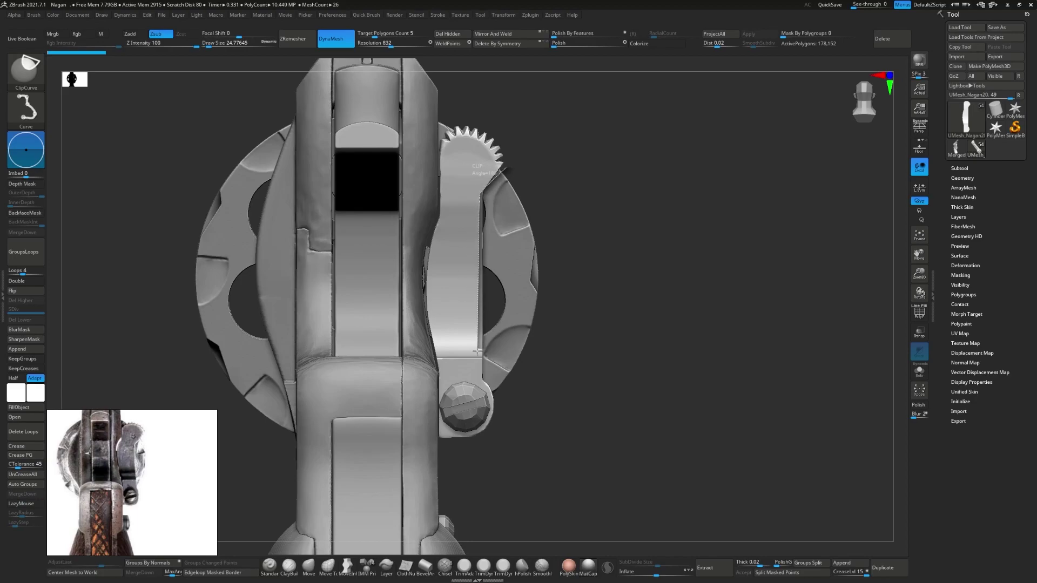
{"action": "left_click_drag", "start_coordinate": [477, 351], "coordinate": [476, 351], "text": "ctrl+shift"}
{"action": "left_click_drag", "start_coordinate": [556, 178], "coordinate": [492, 251], "text": "ctrl+shift"}
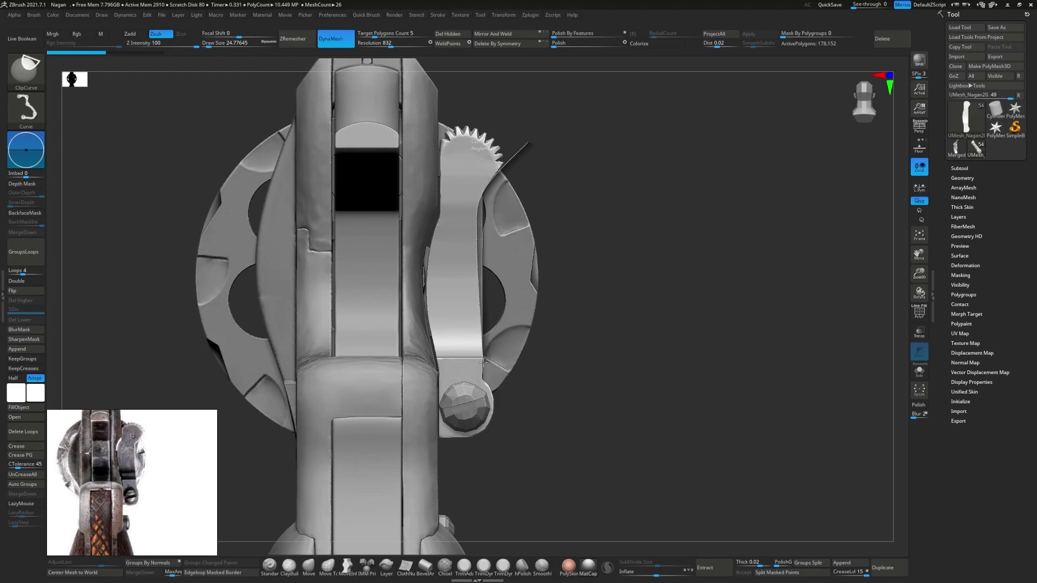
{"action": "left_click_drag", "start_coordinate": [483, 362], "coordinate": [480, 367], "text": "ctrl+shift"}
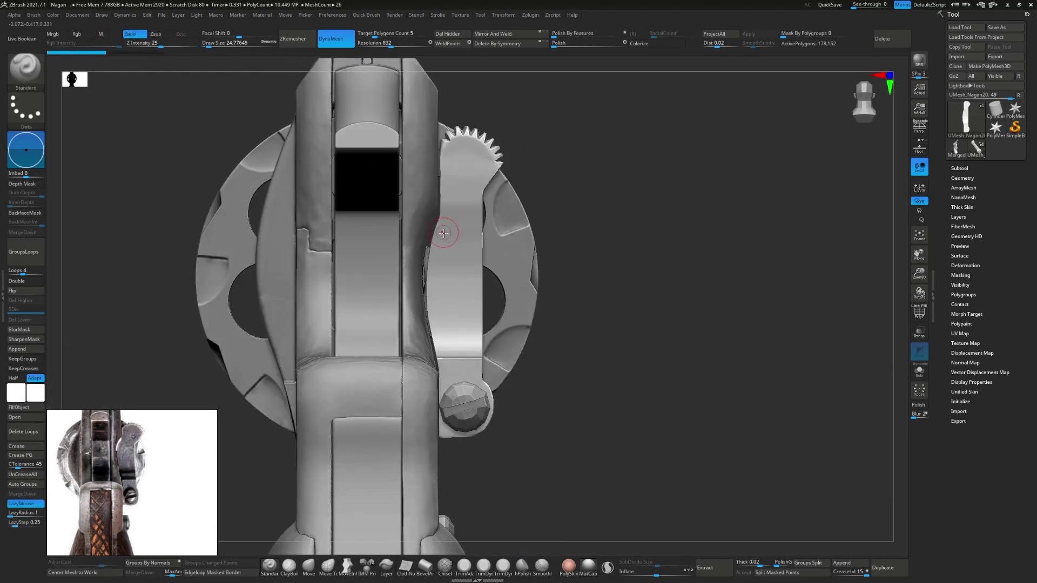
{"action": "left_click_drag", "start_coordinate": [530, 154], "coordinate": [486, 193], "text": "ctrl+shift"}
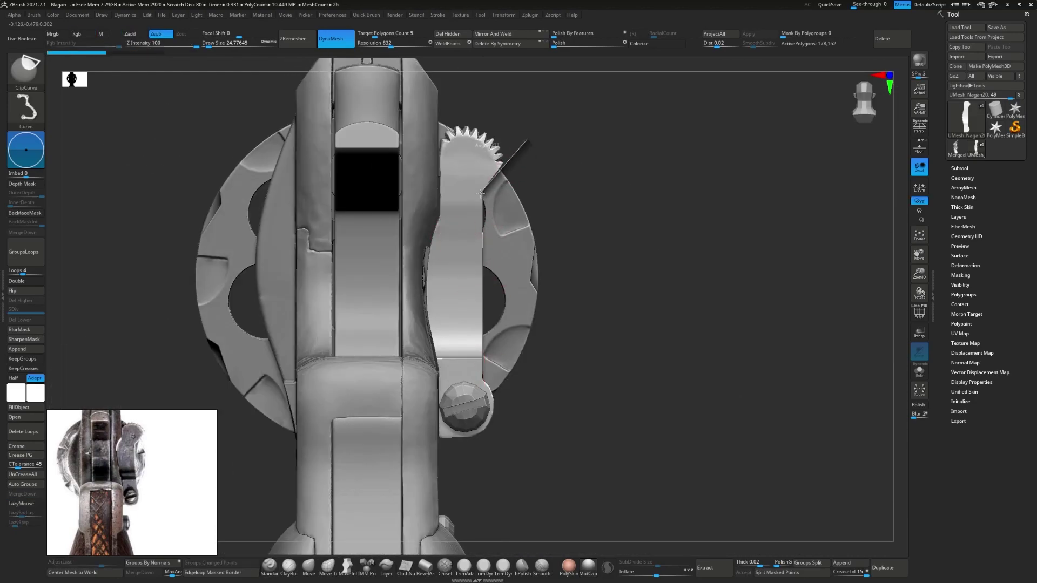
{"action": "left_click_drag", "start_coordinate": [482, 376], "coordinate": [480, 379], "text": "ctrl+shift"}
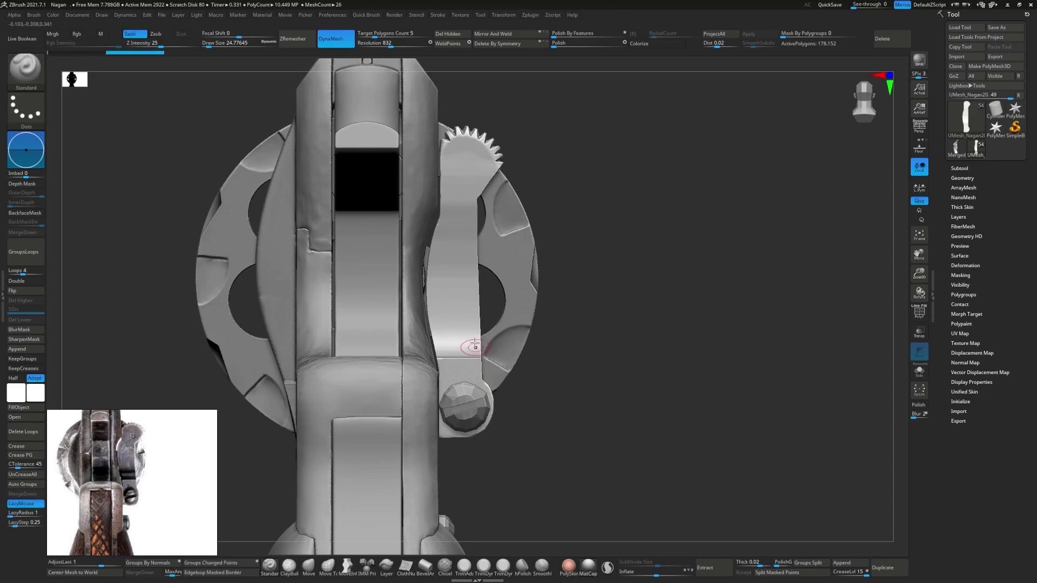
{"action": "mouse_move", "coordinate": [552, 135]}
{"action": "left_mouse_down", "text": "ctrl+shift"}
{"action": "mouse_move", "coordinate": [501, 205]}
{"action": "mouse_move", "coordinate": [478, 198]}
{"action": "left_mouse_up", "text": "ctrl+shift"}
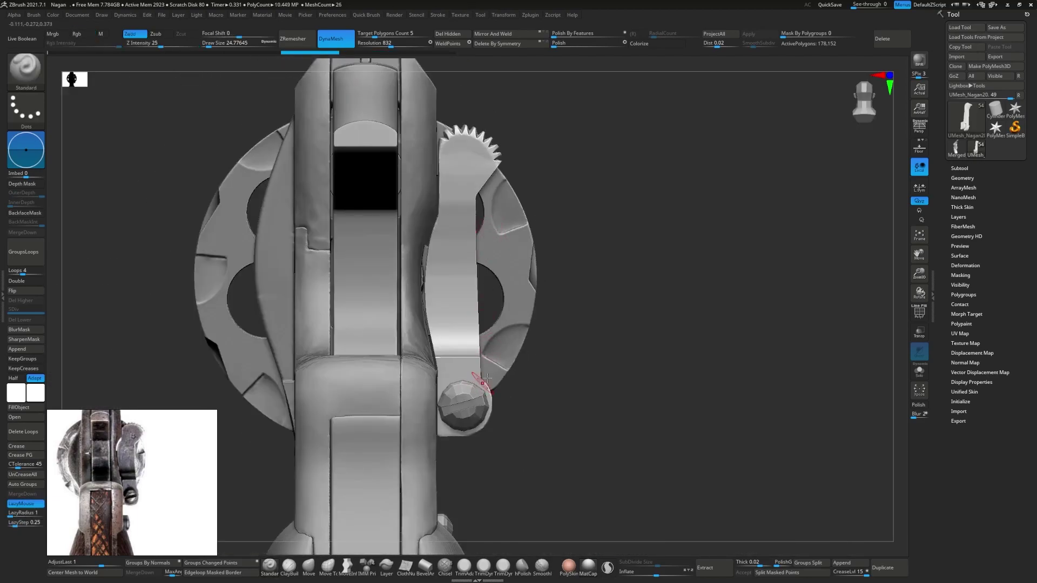
- Clip the arm's remaining right and left edges, then make UMesh_Nagan2_2 active
{"action": "left_click_drag", "start_coordinate": [507, 408], "coordinate": [572, 459], "text": "ctrl+shift"}
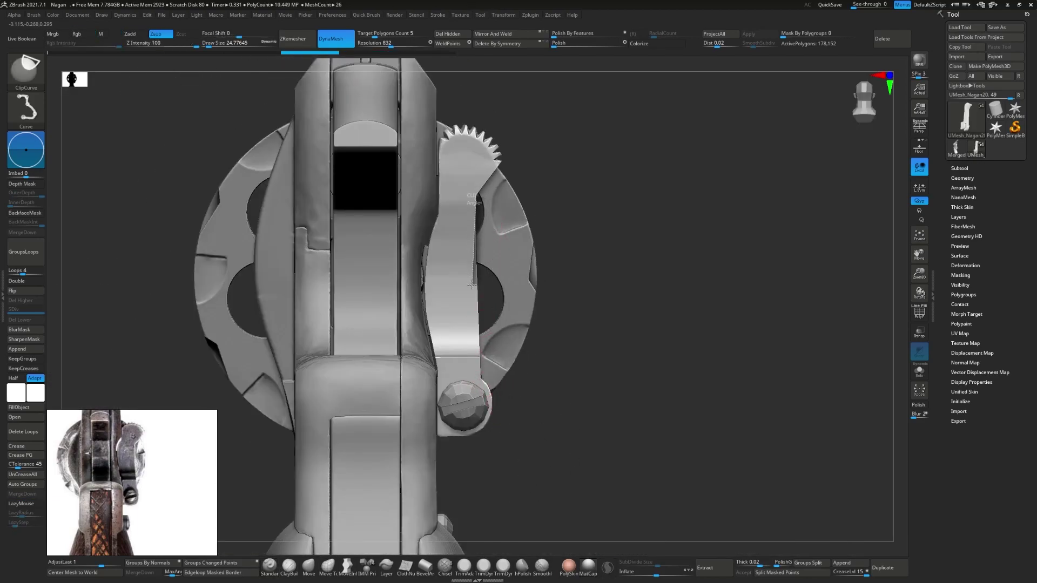
{"action": "left_click_drag", "start_coordinate": [480, 382], "coordinate": [480, 384], "text": "ctrl+shift"}
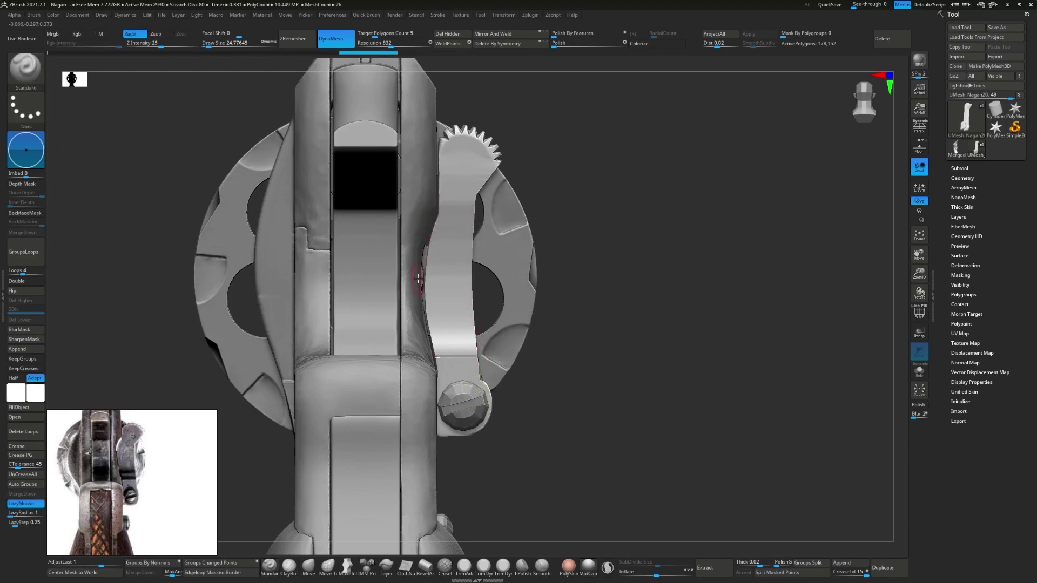
{"action": "left_click_drag", "start_coordinate": [418, 278], "coordinate": [429, 223], "text": "ctrl+shift"}
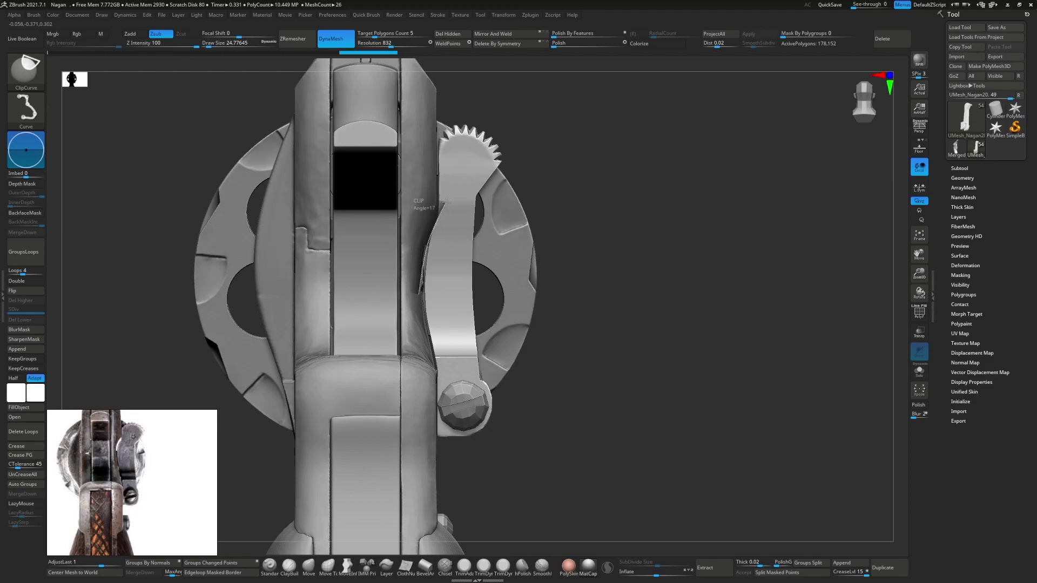
{"action": "left_click_drag", "start_coordinate": [446, 134], "coordinate": [446, 135], "text": "ctrl+shift"}
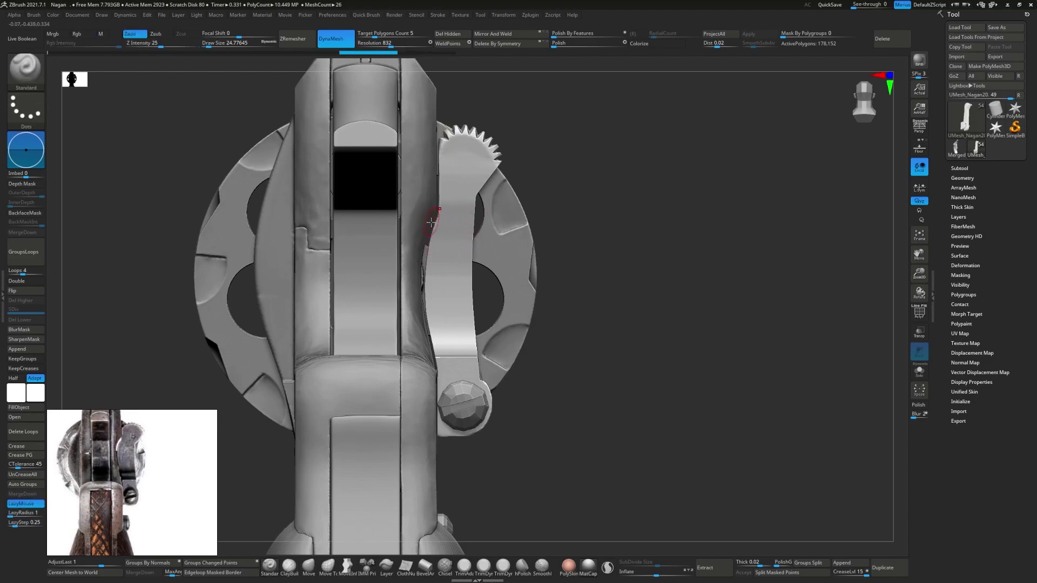
{"action": "mouse_move", "coordinate": [430, 223]}
{"action": "right_mouse_down"}
{"action": "mouse_move", "coordinate": [408, 245]}
{"action": "mouse_move", "coordinate": [612, 315]}
{"action": "right_mouse_up"}
{"action": "left_click", "coordinate": [398, 202], "text": "alt"}
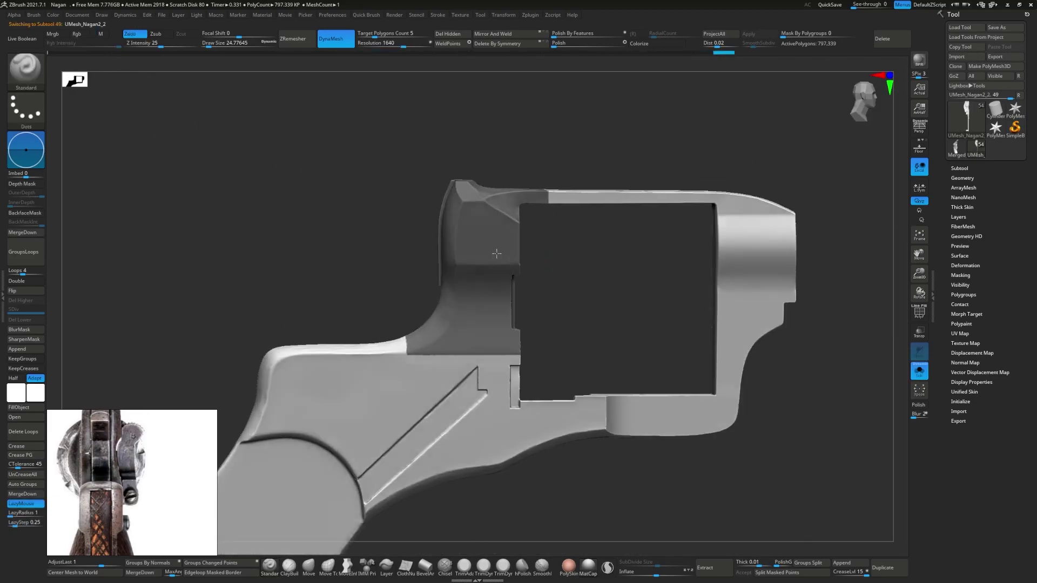
- Mask off the lower frame and apply a straight cut to the freed frame area
{"action": "right_click_drag", "start_coordinate": [496, 253], "coordinate": [410, 243]}
{"action": "left_click_drag", "start_coordinate": [412, 139], "coordinate": [539, 232], "text": "ctrl"}
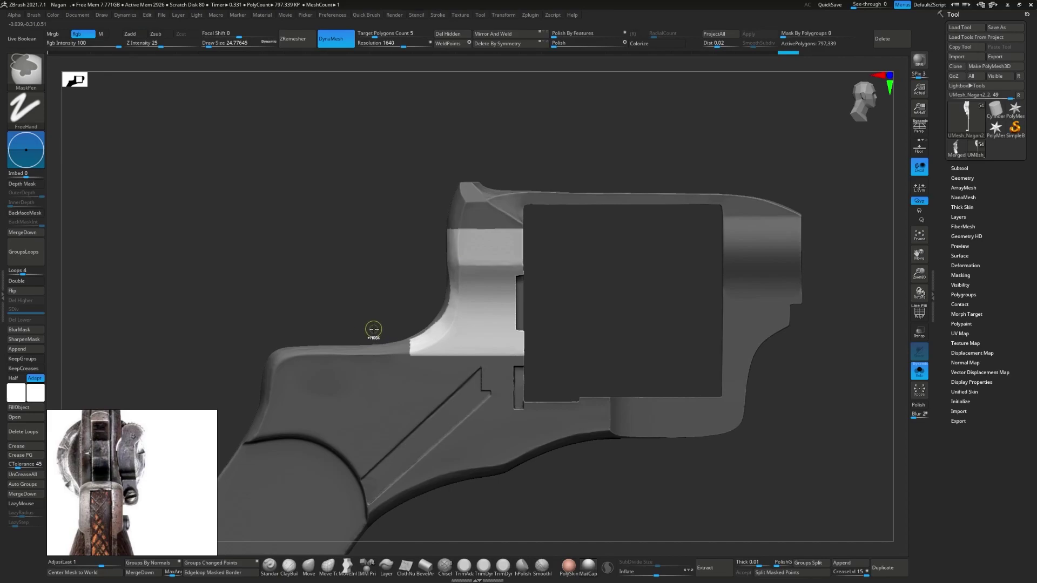
{"action": "left_click_drag", "start_coordinate": [373, 330], "coordinate": [605, 384], "text": "ctrl"}
{"action": "left_click_drag", "start_coordinate": [478, 334], "coordinate": [480, 411], "text": "ctrl+shift"}
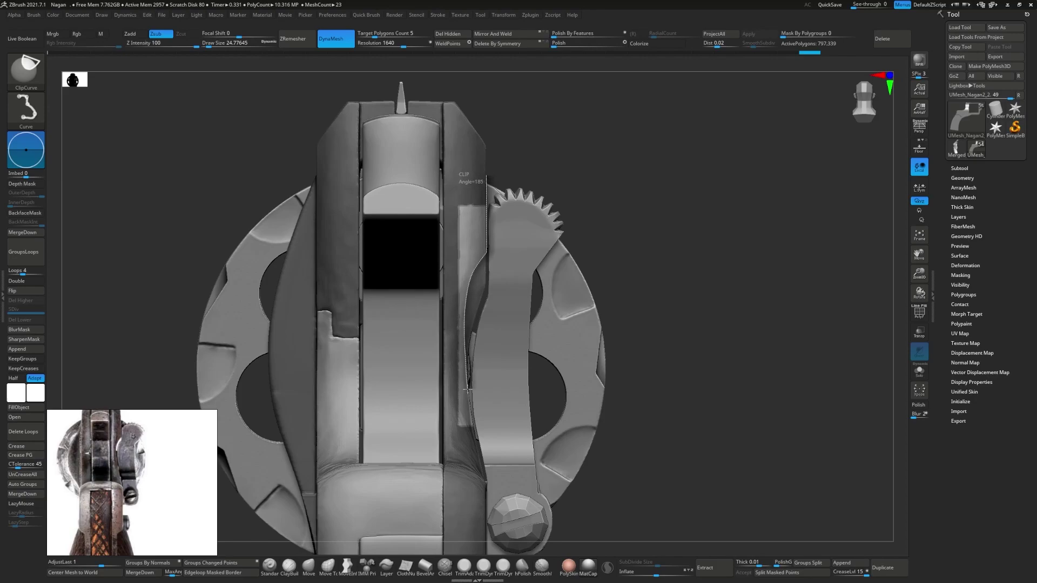
{"action": "left_click_drag", "start_coordinate": [468, 402], "coordinate": [468, 411], "text": "ctrl+shift"}
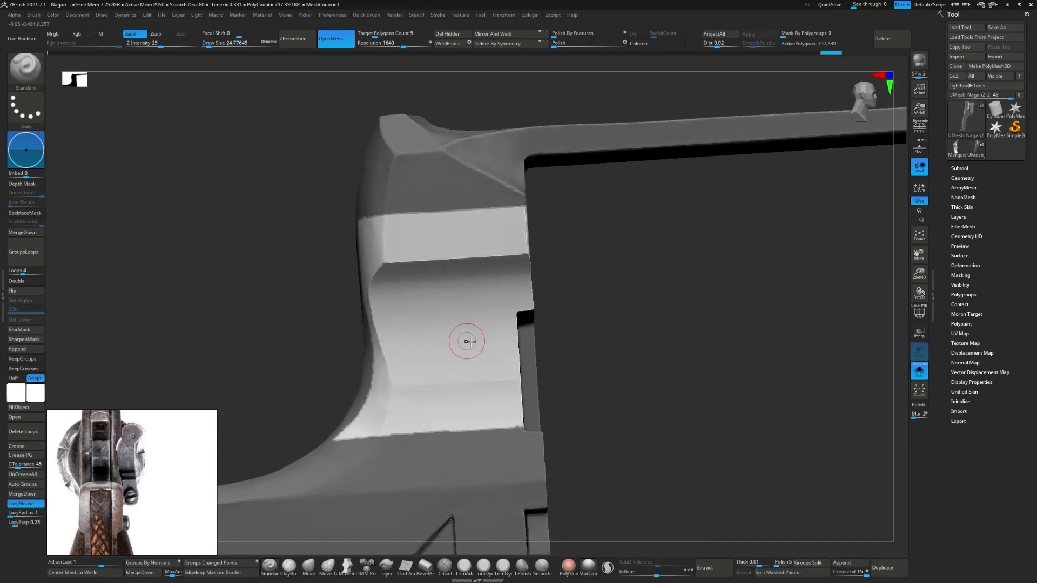
- Show all revolver parts and ClipCurve away the frame strip beside the gear
{"action": "right_click_drag", "start_coordinate": [441, 337], "coordinate": [594, 324]}
{"action": "left_click", "coordinate": [919, 371]}
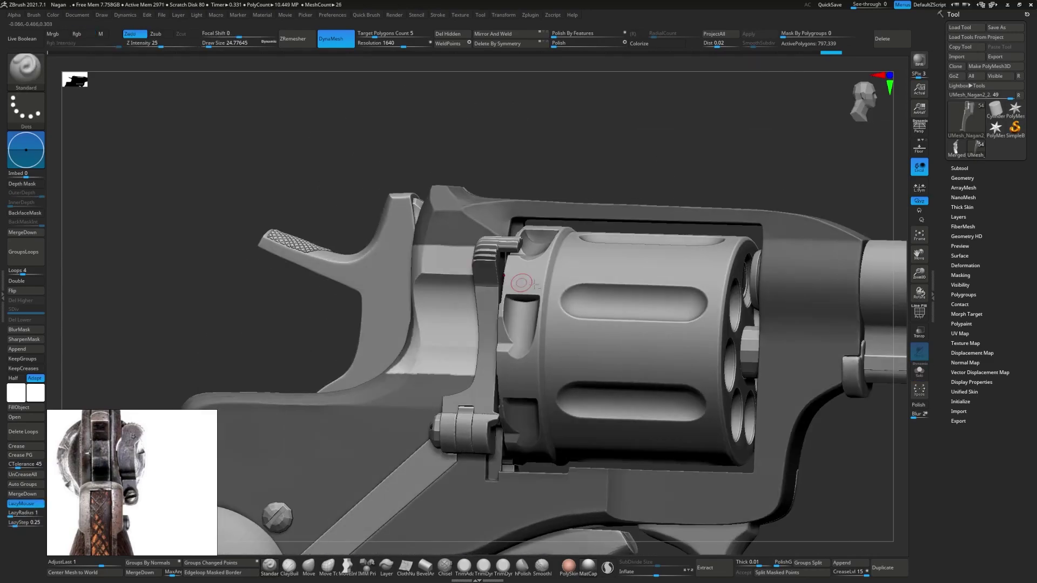
{"action": "right_click_drag", "start_coordinate": [475, 275], "coordinate": [509, 270]}
{"action": "left_click_drag", "start_coordinate": [585, 253], "coordinate": [562, 272], "text": "ctrl+shift"}
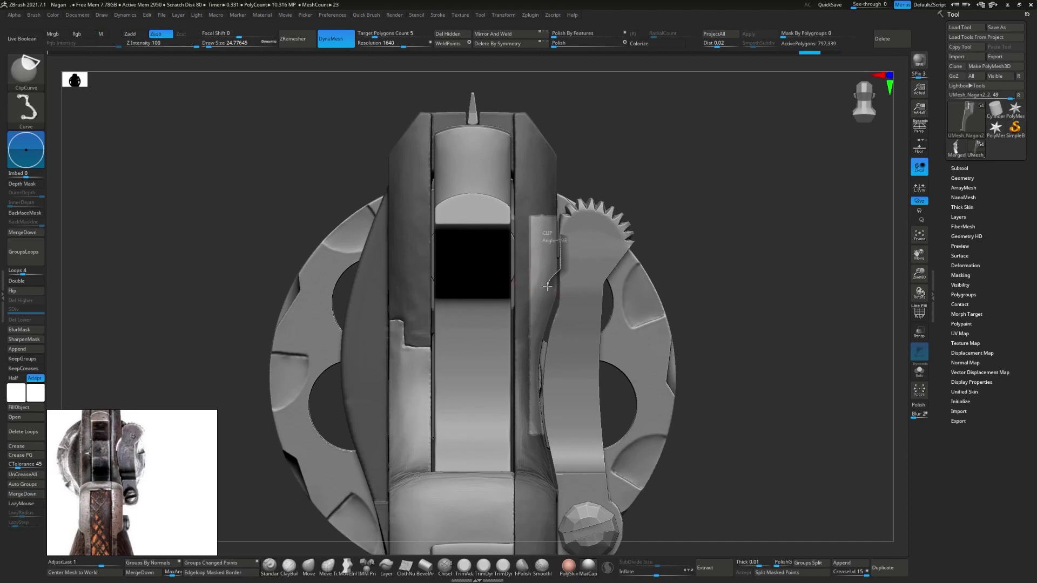
{"action": "left_click_drag", "start_coordinate": [543, 362], "coordinate": [565, 275], "text": "ctrl+shift"}
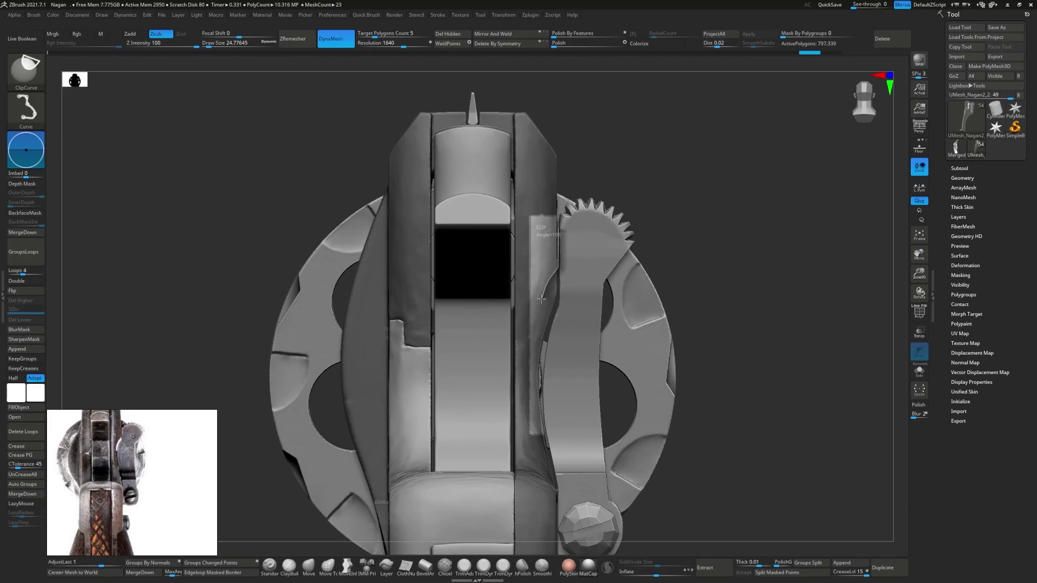
{"action": "left_click_drag", "start_coordinate": [538, 391], "coordinate": [536, 373], "text": "ctrl+shift"}
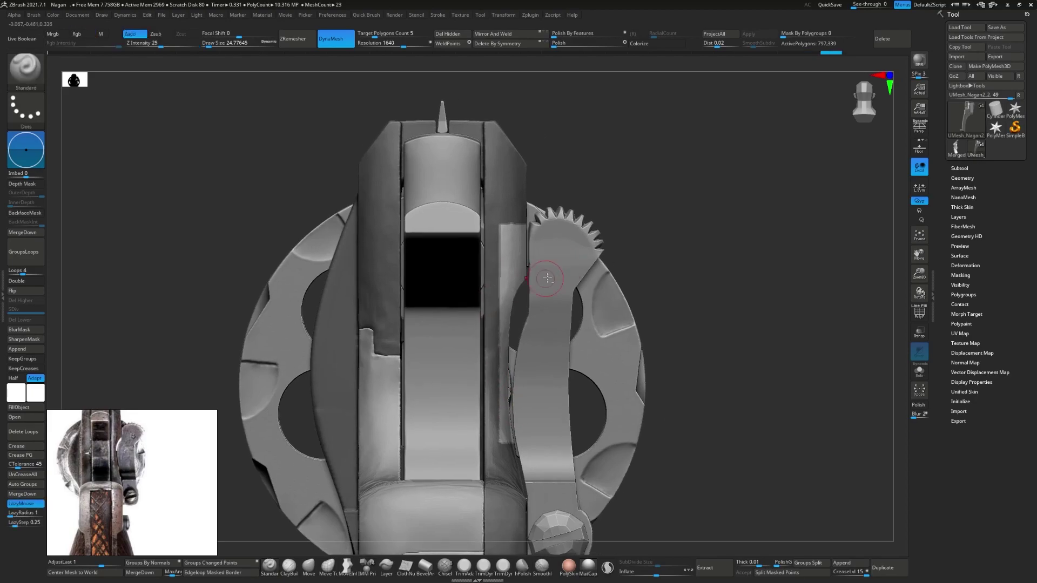
- ClipCurve the lever arm's left edge narrower on UMesh_Nagan20
{"action": "key", "text": "b"}
{"action": "left_click_drag", "start_coordinate": [478, 434], "coordinate": [543, 253], "text": "ctrl+shift"}
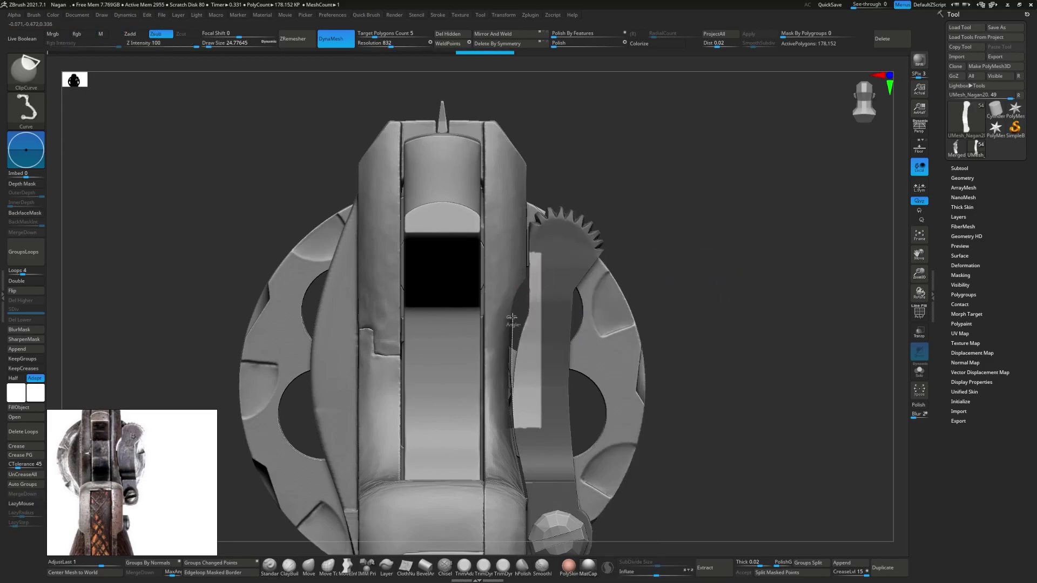
{"action": "left_click_drag", "start_coordinate": [541, 265], "coordinate": [510, 310], "text": "ctrl+shift"}
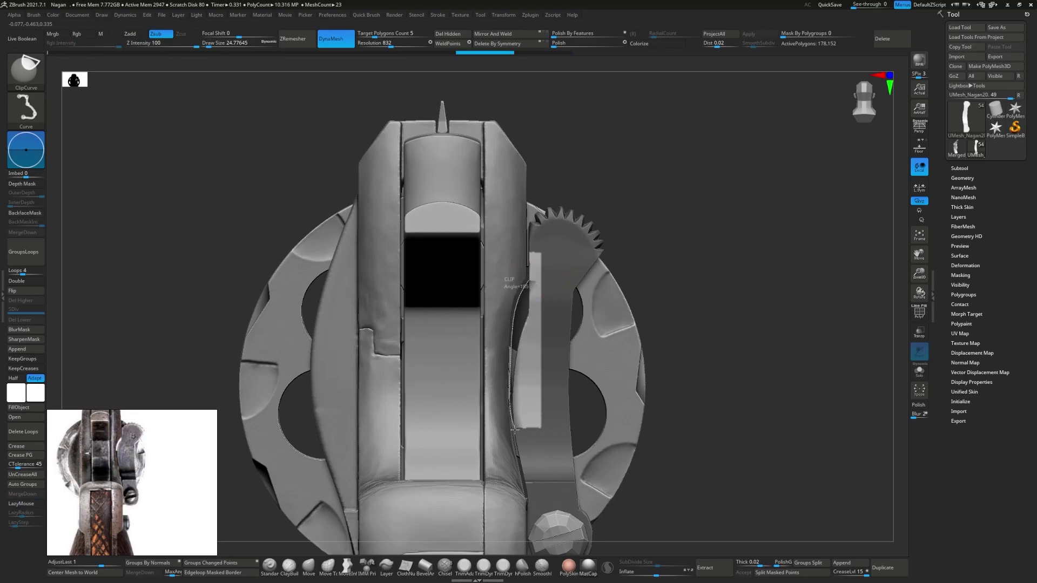
{"action": "left_click_drag", "start_coordinate": [514, 444], "coordinate": [514, 444], "text": "ctrl+shift"}
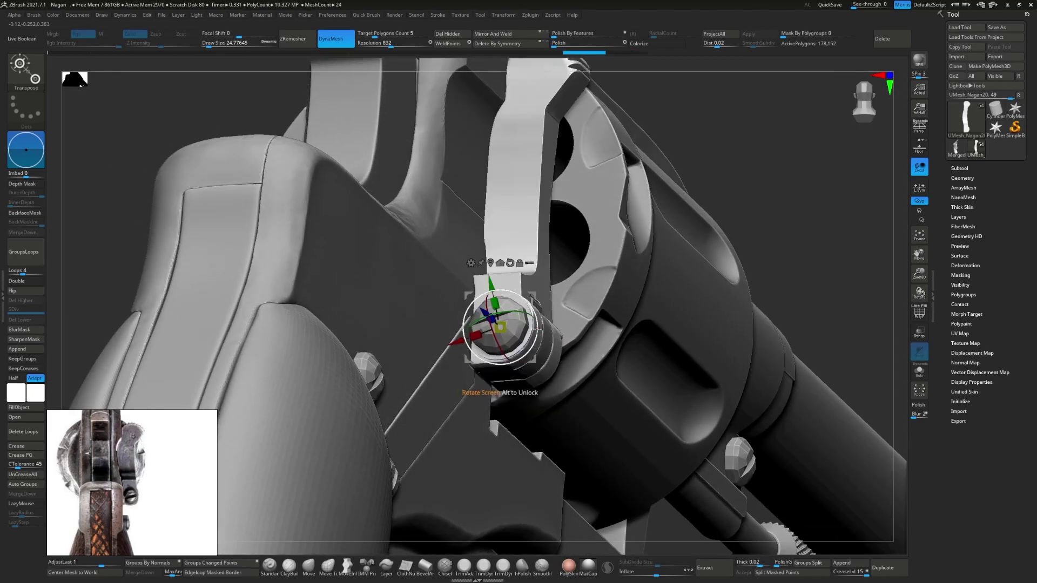
- Swing the hammer about -51° on its pivot, then begin a rectangle mask on the frame
{"action": "left_click_drag", "start_coordinate": [486, 345], "coordinate": [295, 443]}
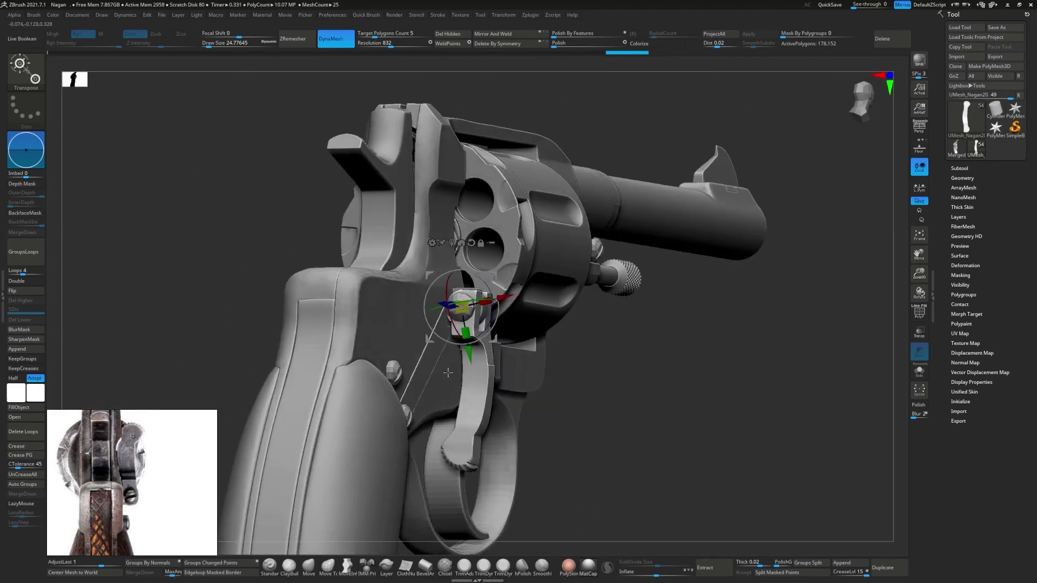
{"action": "left_click_drag", "start_coordinate": [487, 286], "coordinate": [493, 332]}
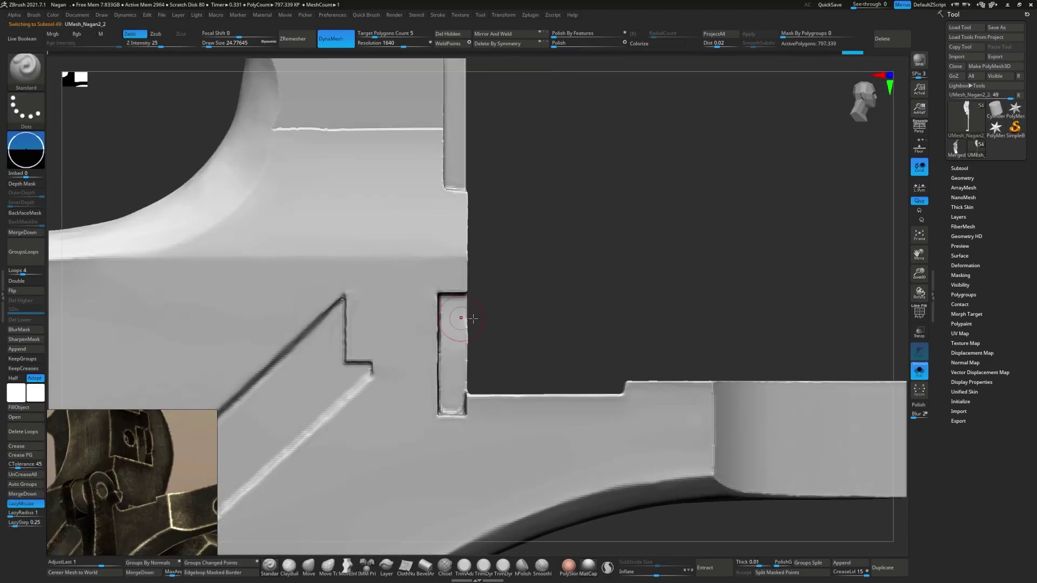
{"action": "left_click_drag", "start_coordinate": [344, 293], "coordinate": [425, 363]}
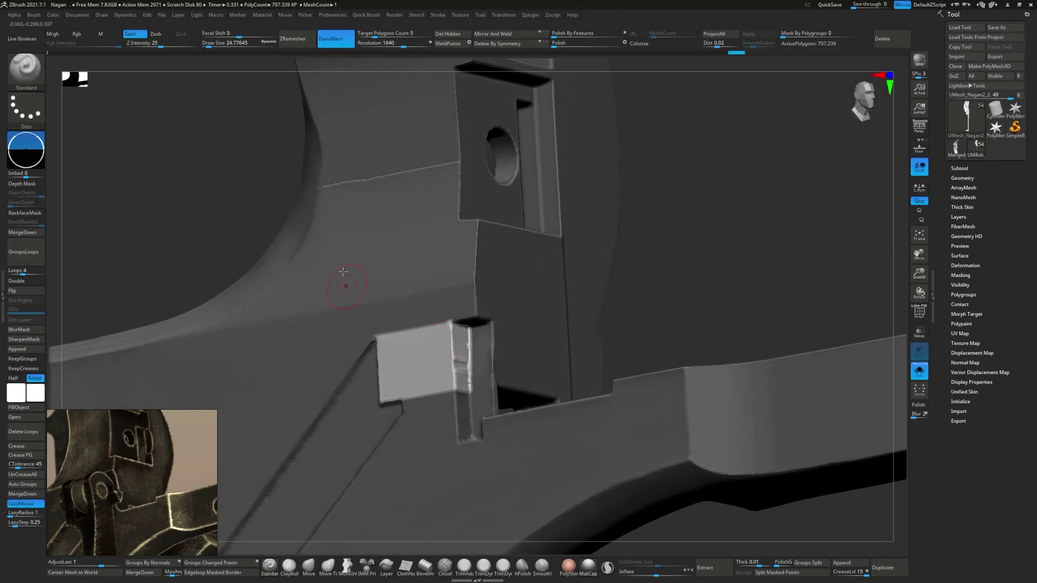
- MaskRect the area around the small block in the frame slot and switch to Transpose
{"action": "left_click", "coordinate": [29, 78]}
{"action": "left_click_drag", "start_coordinate": [397, 274], "coordinate": [430, 302], "text": "ctrl+shift"}
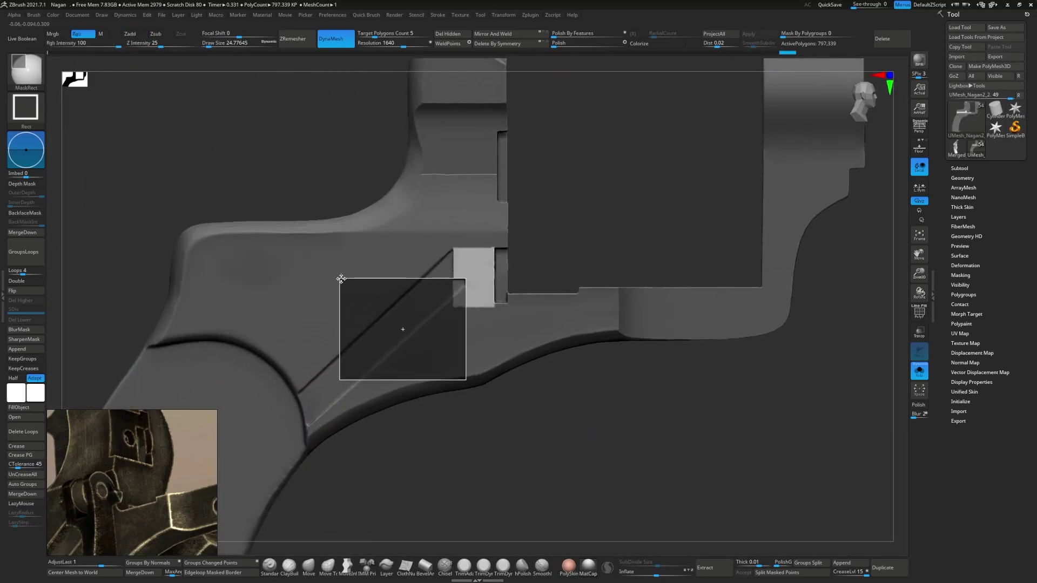
{"action": "left_click_drag", "start_coordinate": [400, 281], "coordinate": [501, 336], "text": "ctrl"}
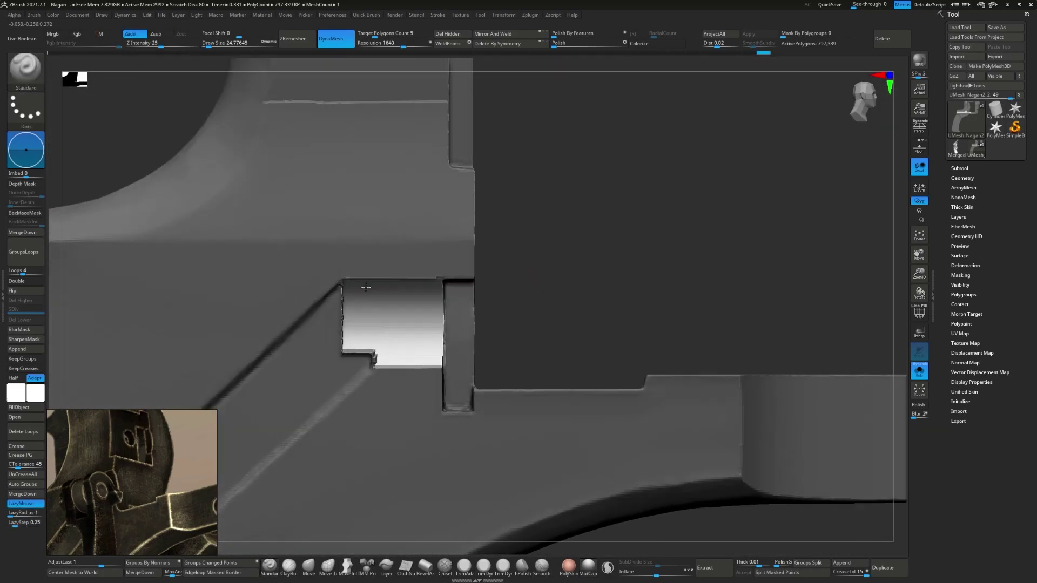
{"action": "key", "text": "w"}
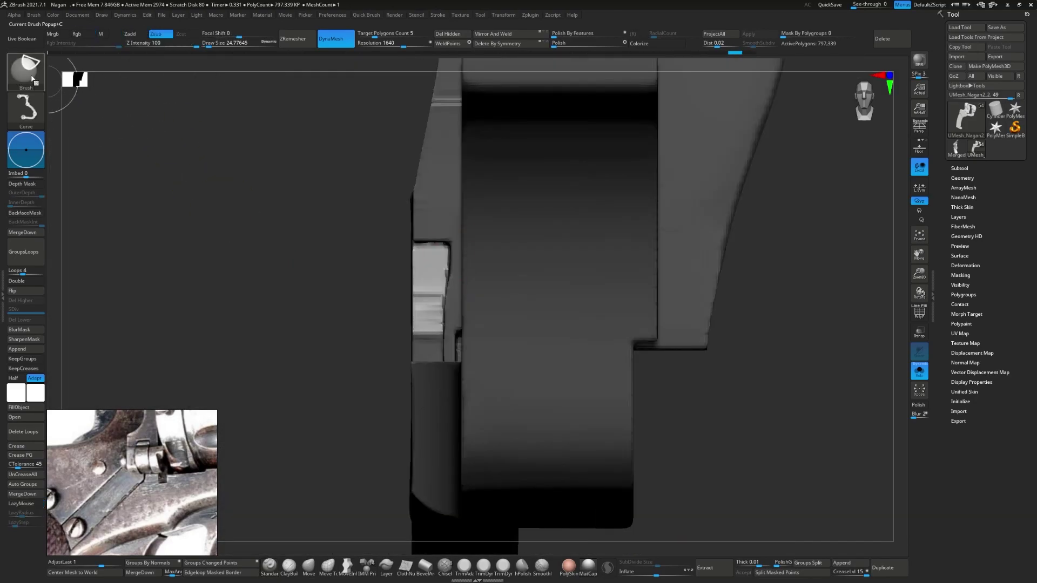
- Round the block's end with a ClipCircle ellipse and orbit to inspect it
{"action": "left_click", "coordinate": [26, 71]}
{"action": "left_click", "coordinate": [84, 121]}
{"action": "left_click_drag", "start_coordinate": [444, 336], "coordinate": [432, 334], "text": "ctrl+shift"}
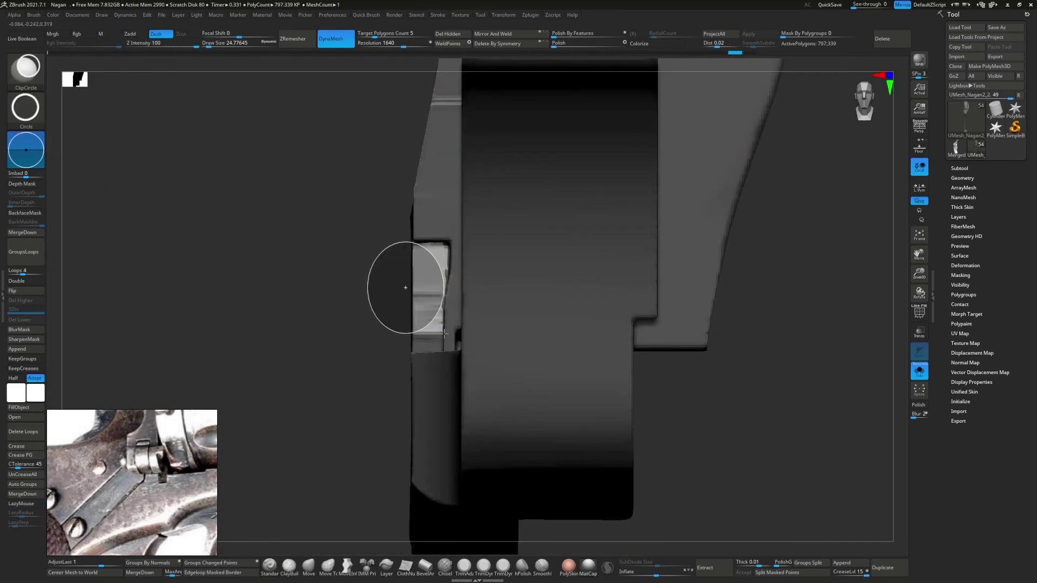
{"action": "left_click_drag", "start_coordinate": [444, 334], "coordinate": [372, 298]}
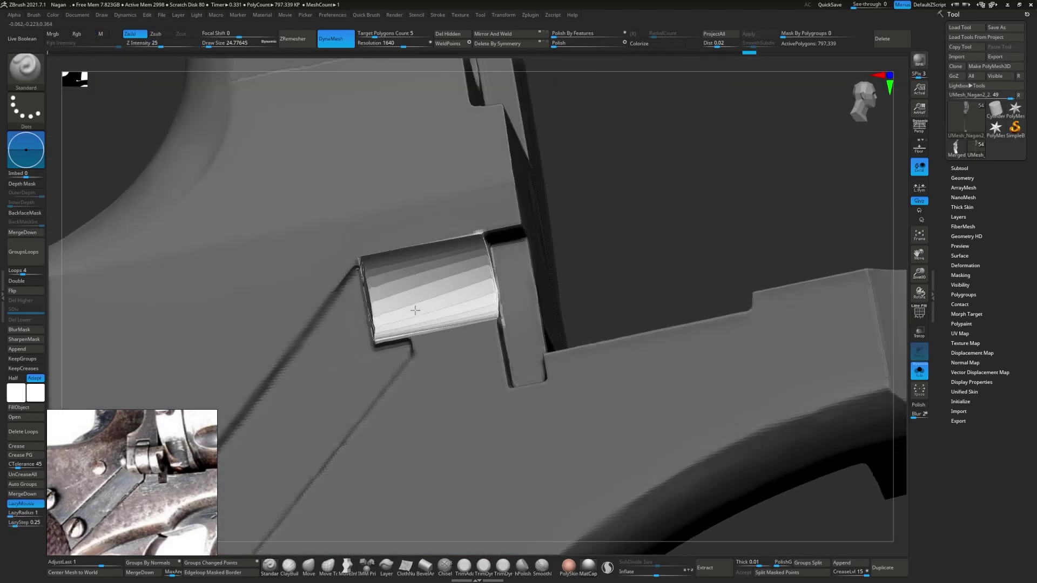
{"action": "mouse_move", "coordinate": [400, 334]}
{"action": "right_mouse_down"}
{"action": "mouse_move", "coordinate": [448, 321]}
{"action": "mouse_move", "coordinate": [411, 292]}
{"action": "right_mouse_up"}
- Check the trigger pin with Transpose, then mask the area around the frame notch
{"action": "left_click", "coordinate": [449, 321], "text": "alt"}
{"action": "key", "text": "w"}
{"action": "key", "text": "q"}
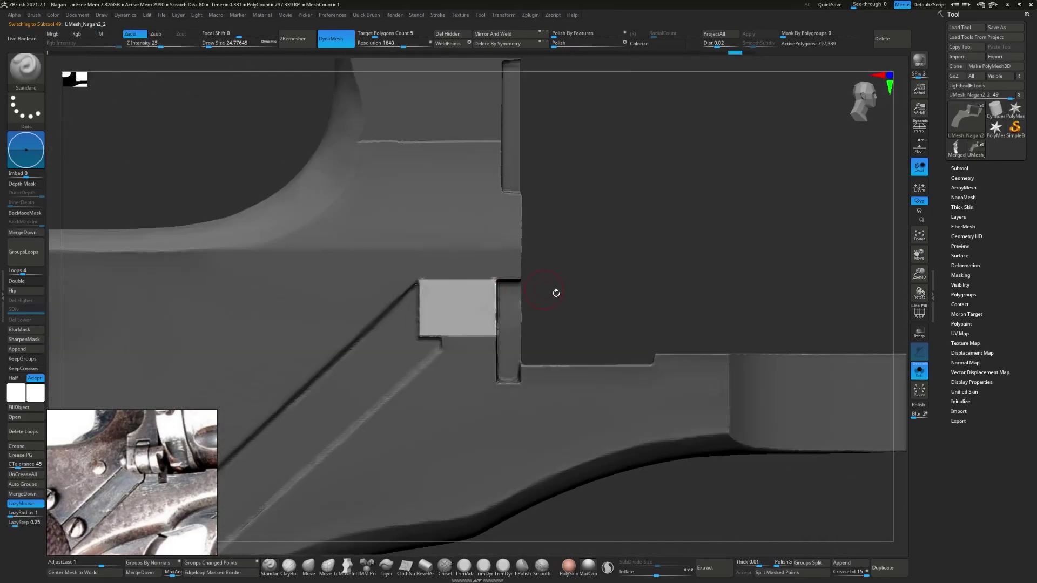
{"action": "left_click_drag", "start_coordinate": [486, 281], "coordinate": [419, 236], "text": "ctrl"}
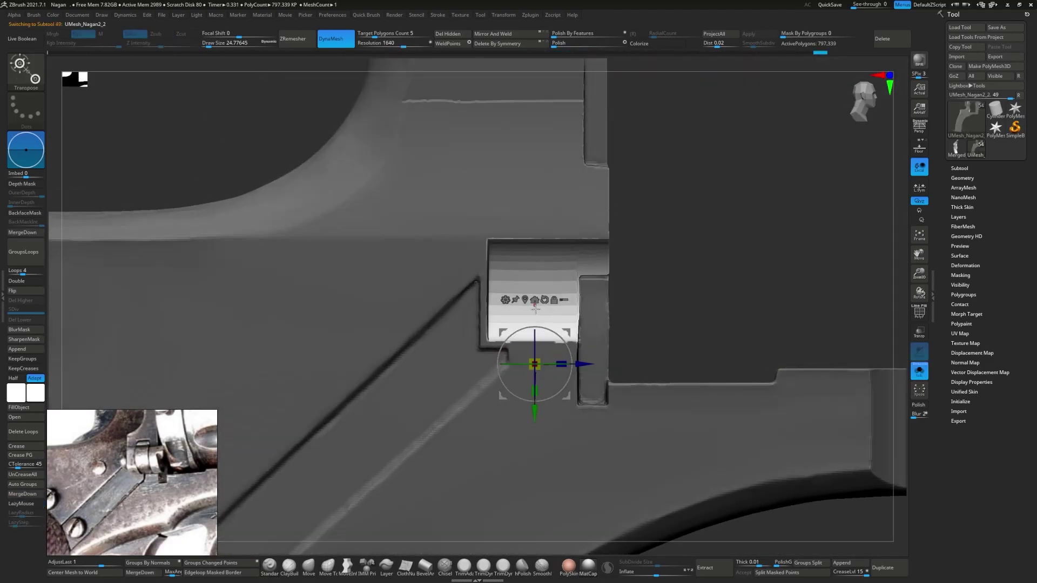
{"action": "left_click_drag", "start_coordinate": [553, 327], "coordinate": [488, 241], "text": "ctrl"}
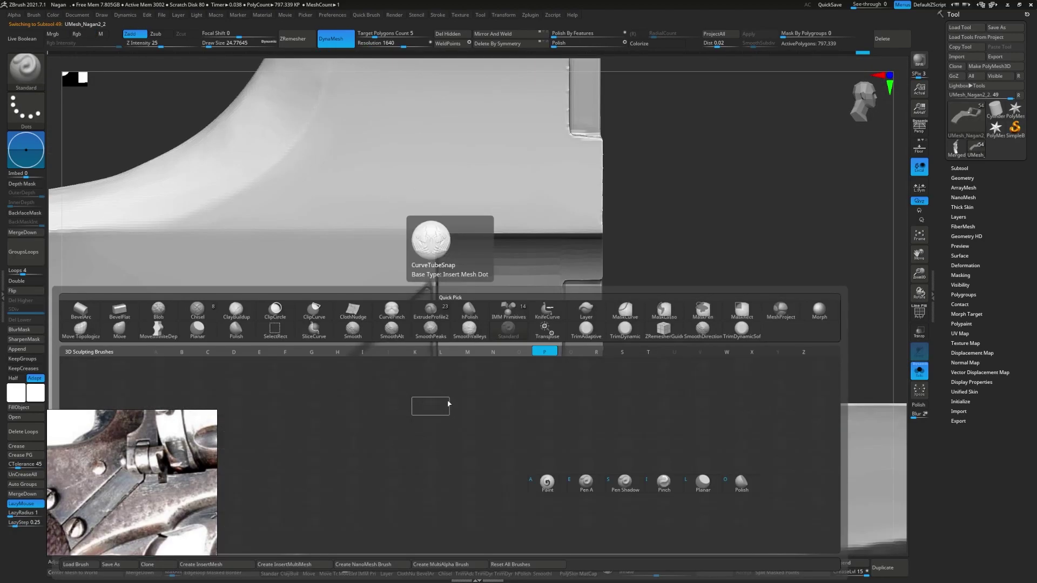
- Mask a rectangle to isolate the frame section and turn to its side view
{"action": "key", "text": "ctrl"}
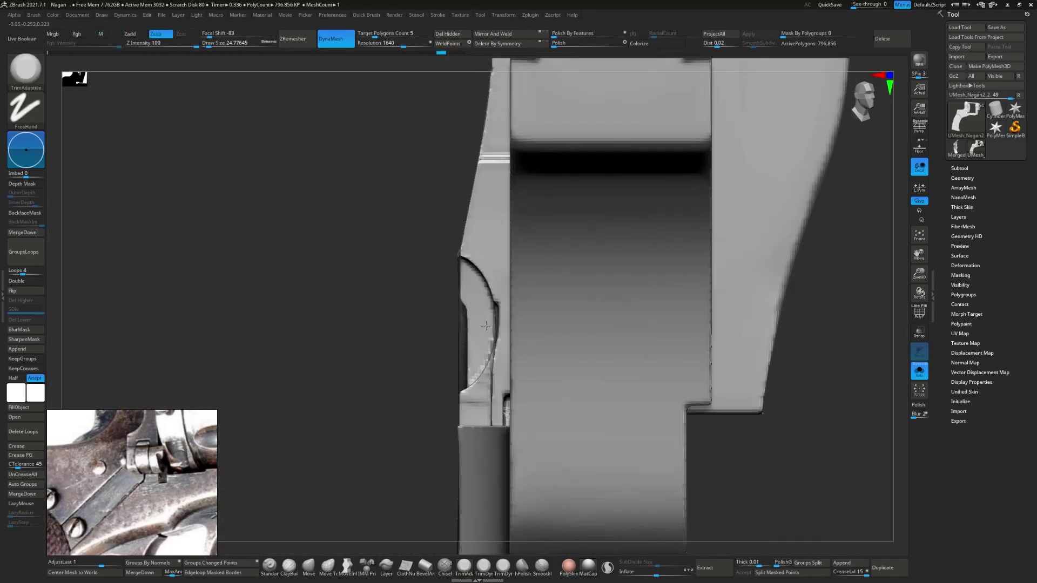
{"action": "left_click_drag", "start_coordinate": [442, 295], "coordinate": [504, 415], "text": "ctrl"}
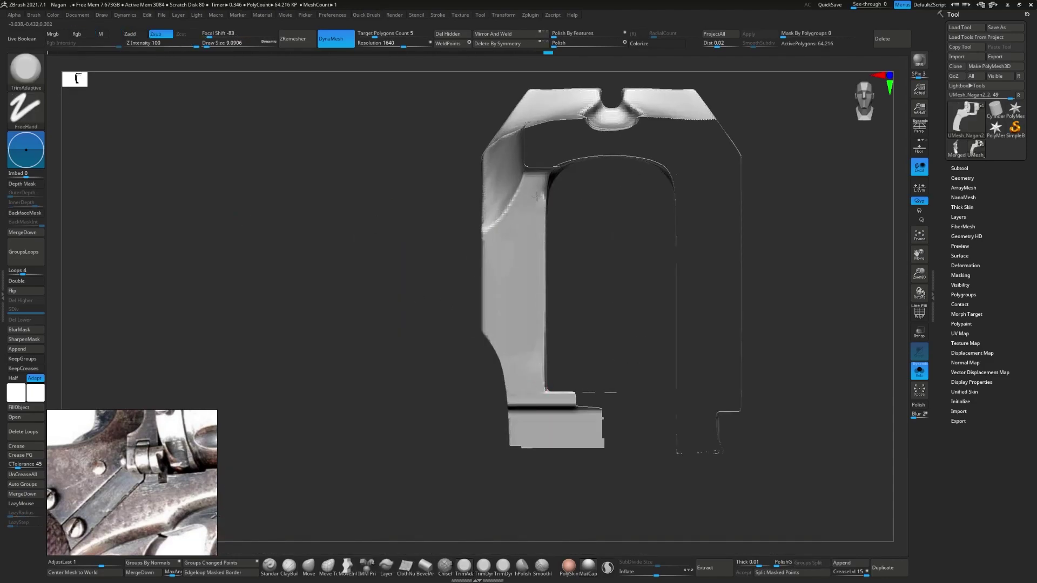
{"action": "mouse_move", "coordinate": [538, 196]}
{"action": "right_mouse_down"}
{"action": "mouse_move", "coordinate": [513, 291]}
{"action": "mouse_move", "coordinate": [570, 310]}
{"action": "right_mouse_up"}
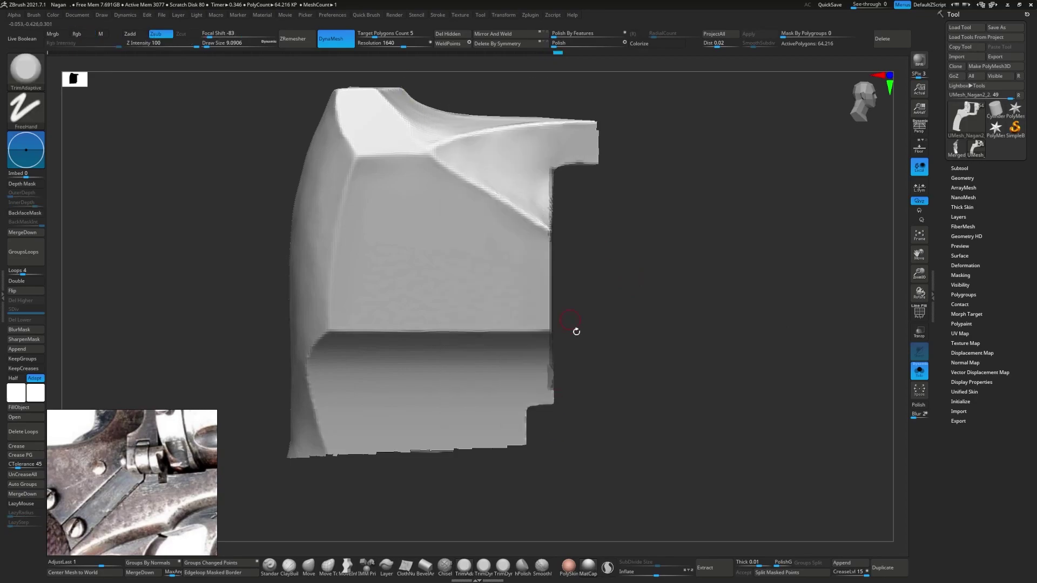
- ClipCurve a straight edge along the section's right side, then unhide the whole frame
{"action": "key", "text": "b"}
{"action": "key", "text": "c"}
{"action": "key", "text": "c"}
{"action": "left_click_drag", "start_coordinate": [566, 403], "coordinate": [566, 179], "text": "ctrl+shift"}
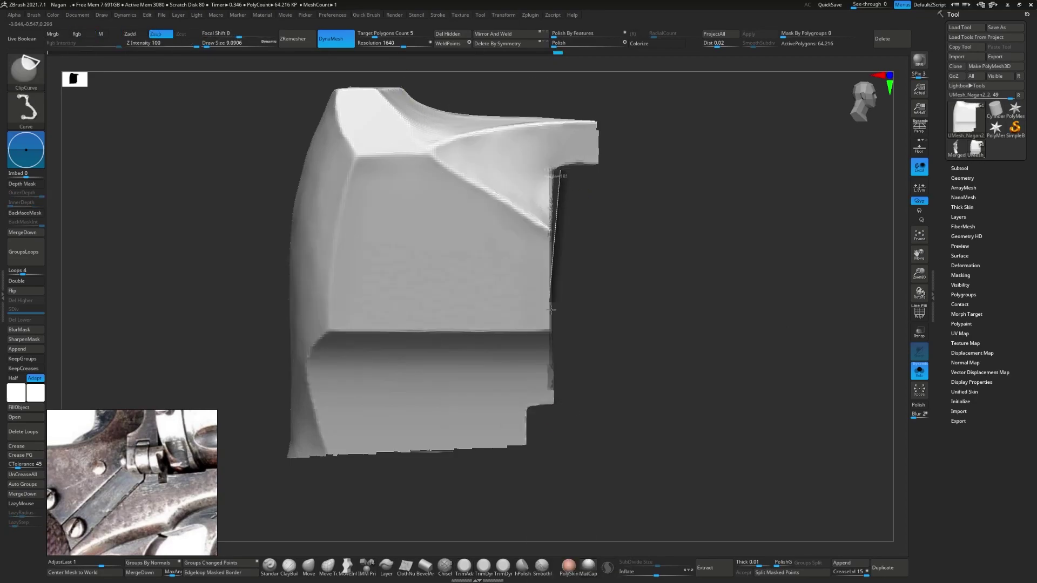
{"action": "left_click", "coordinate": [597, 305], "text": "ctrl"}
{"action": "left_click_drag", "start_coordinate": [555, 398], "coordinate": [552, 177], "text": "ctrl+shift"}
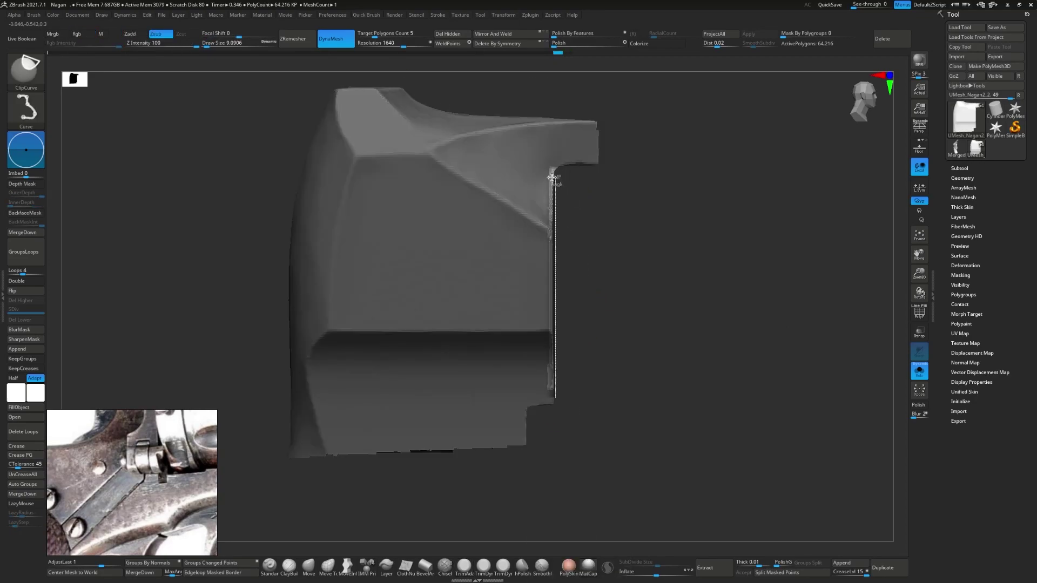
{"action": "right_click_drag", "start_coordinate": [520, 248], "coordinate": [556, 331]}
{"action": "key", "text": "w"}
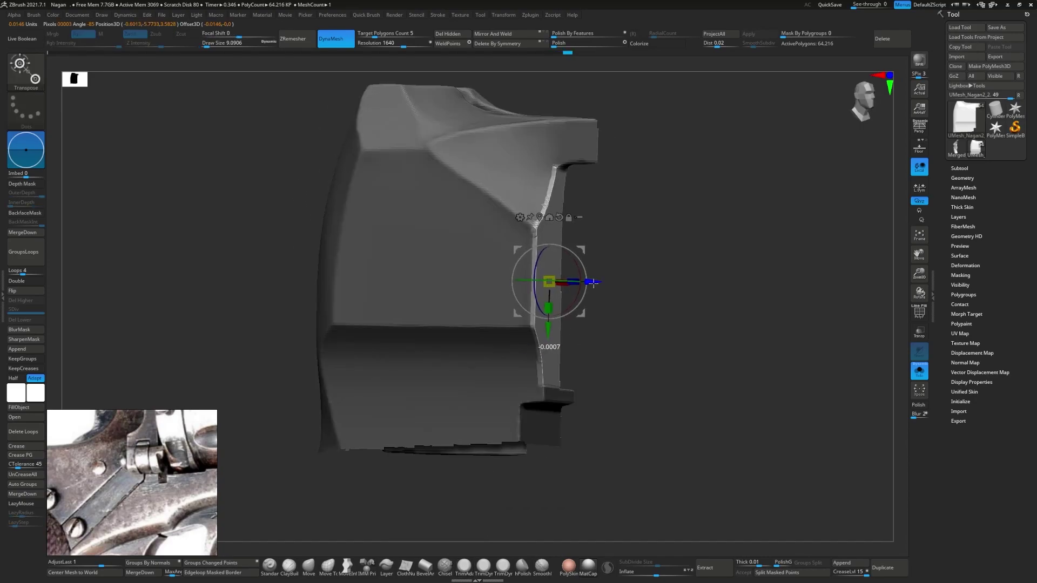
{"action": "key", "text": "q"}
{"action": "mouse_move", "coordinate": [593, 282]}
{"action": "left_mouse_down"}
{"action": "mouse_move", "coordinate": [498, 296]}
{"action": "mouse_move", "coordinate": [512, 281]}
{"action": "left_mouse_up"}
- Unhide the full frame, turn Solo off, and zoom onto the hammer area
{"action": "left_click", "coordinate": [577, 295], "text": "ctrl+shift"}
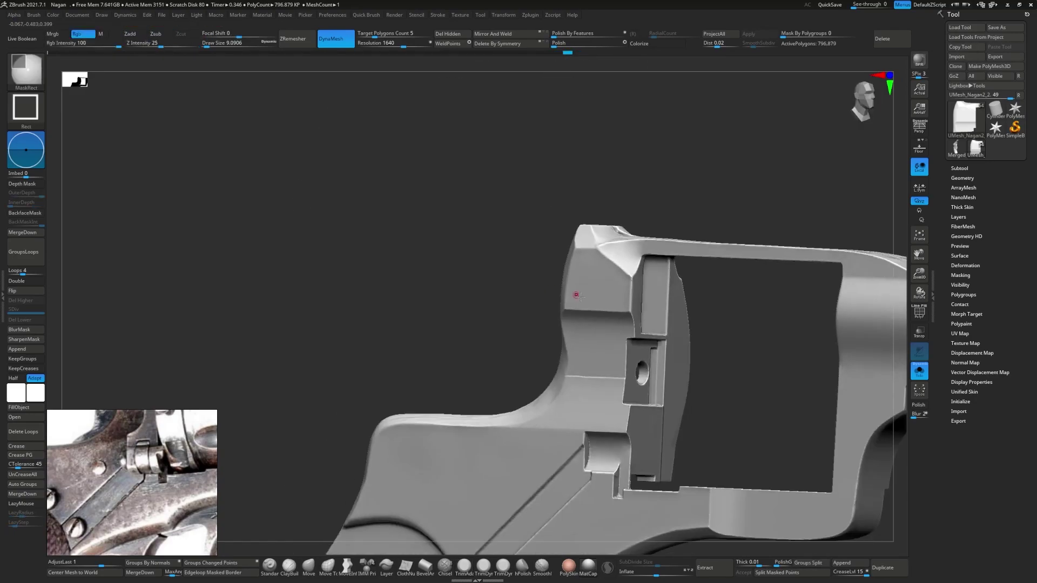
{"action": "key", "text": "shift+alt+s"}
{"action": "mouse_move", "coordinate": [554, 258]}
{"action": "left_mouse_down", "text": "alt"}
{"action": "mouse_move", "coordinate": [448, 333]}
{"action": "mouse_move", "coordinate": [529, 259]}
{"action": "left_mouse_up", "text": "alt"}
{"action": "key", "text": "b"}
{"action": "key", "text": "m"}
{"action": "key", "text": "v"}
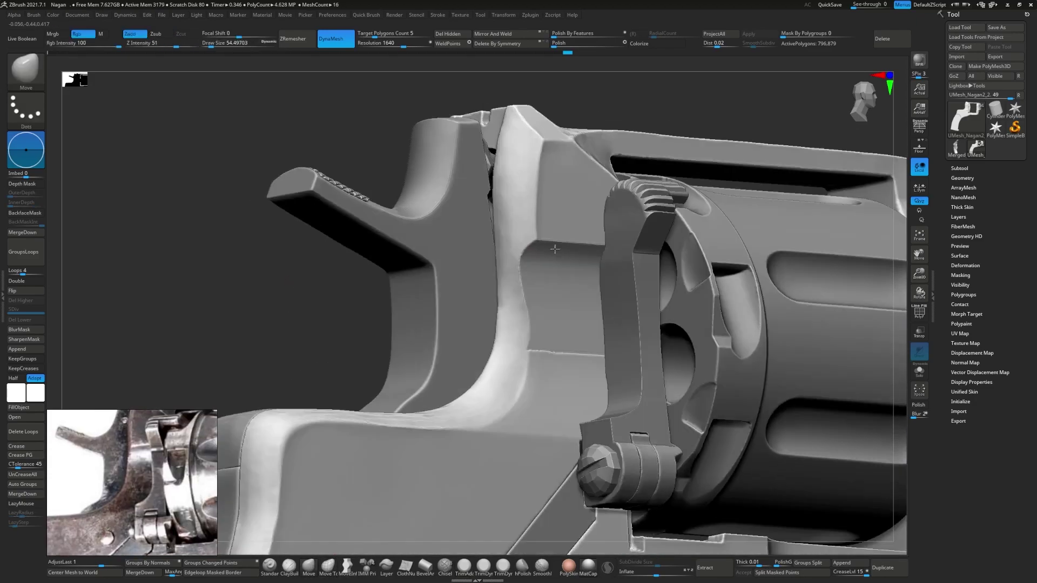
{"action": "mouse_move", "coordinate": [531, 261]}
{"action": "right_mouse_down"}
{"action": "mouse_move", "coordinate": [437, 280]}
{"action": "mouse_move", "coordinate": [458, 236]}
{"action": "right_mouse_up"}
- Flatten the frame beside the hammer, alternating TrimDynamic and Move brushes
{"action": "key", "text": "b"}
{"action": "key", "text": "t"}
{"action": "key", "text": "d"}
{"action": "key", "text": "s"}
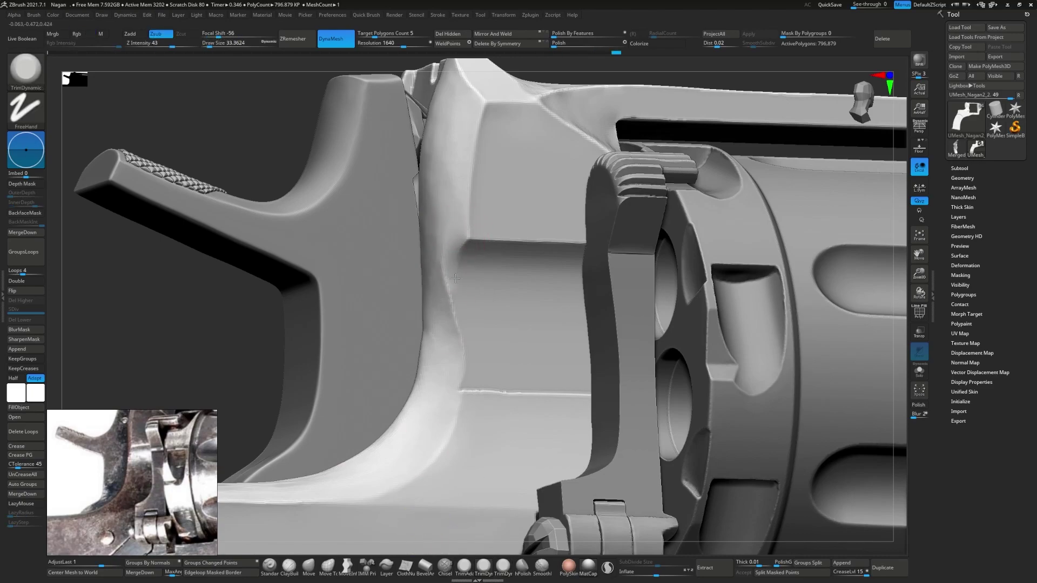
{"action": "right_click_drag", "start_coordinate": [441, 324], "coordinate": [452, 265]}
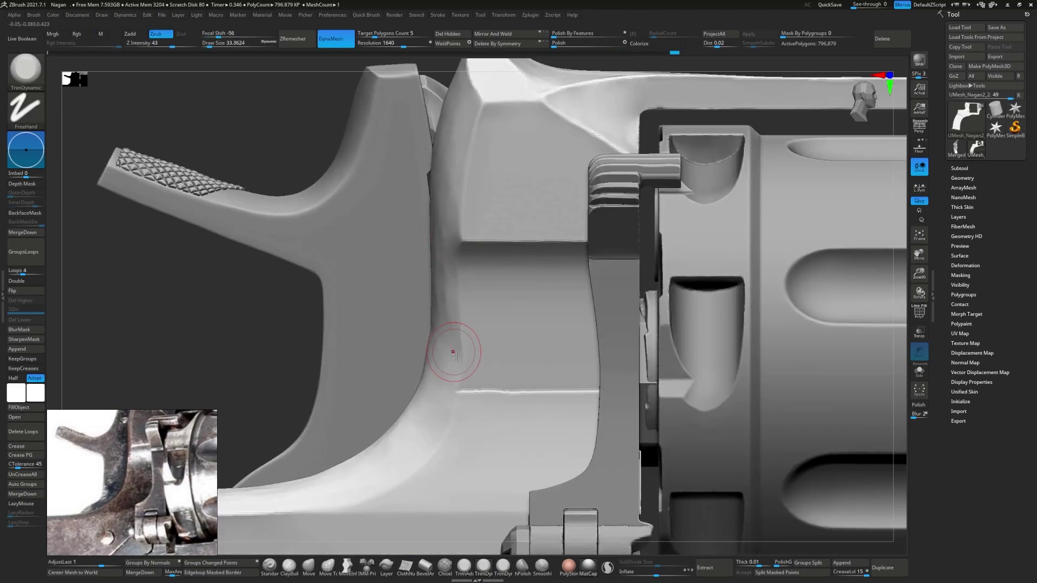
{"action": "key", "text": "b"}
{"action": "key", "text": "m"}
{"action": "key", "text": "v"}
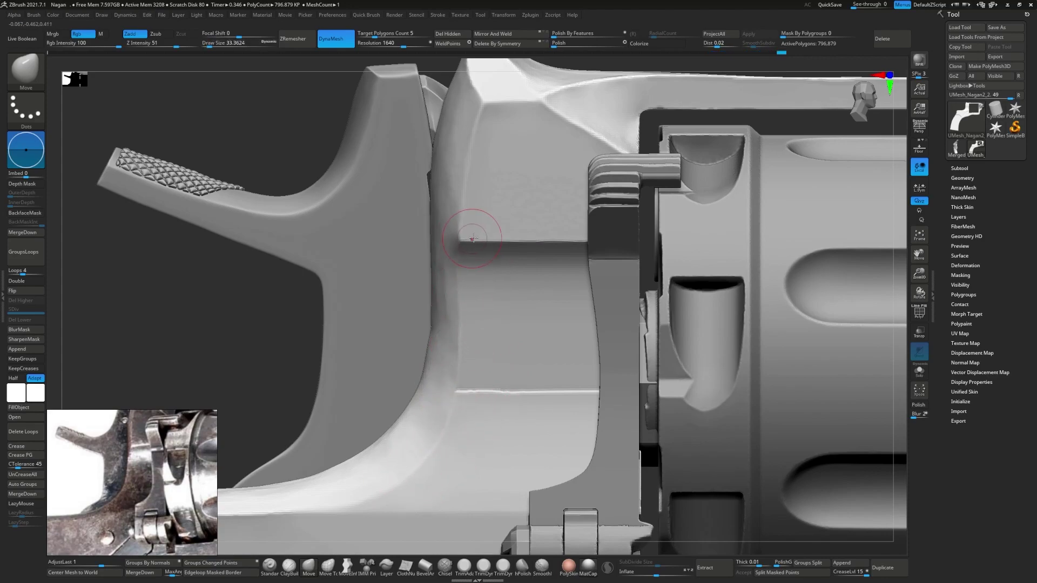
{"action": "key", "text": "b"}
{"action": "key", "text": "t"}
{"action": "key", "text": "d"}
- Reshape the hammer-side surface from new angles with a smaller Move brush
{"action": "right_click_drag", "start_coordinate": [445, 262], "coordinate": [479, 540]}
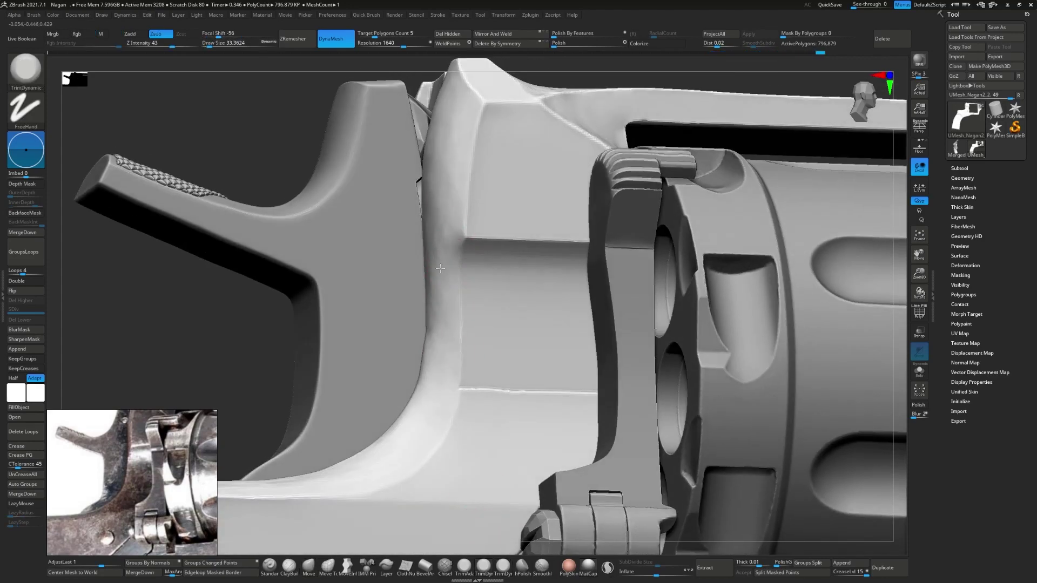
{"action": "mouse_move", "coordinate": [440, 287]}
{"action": "right_mouse_down"}
{"action": "mouse_move", "coordinate": [463, 243]}
{"action": "mouse_move", "coordinate": [454, 474]}
{"action": "mouse_move", "coordinate": [489, 433]}
{"action": "mouse_move", "coordinate": [371, 243]}
{"action": "right_mouse_up"}
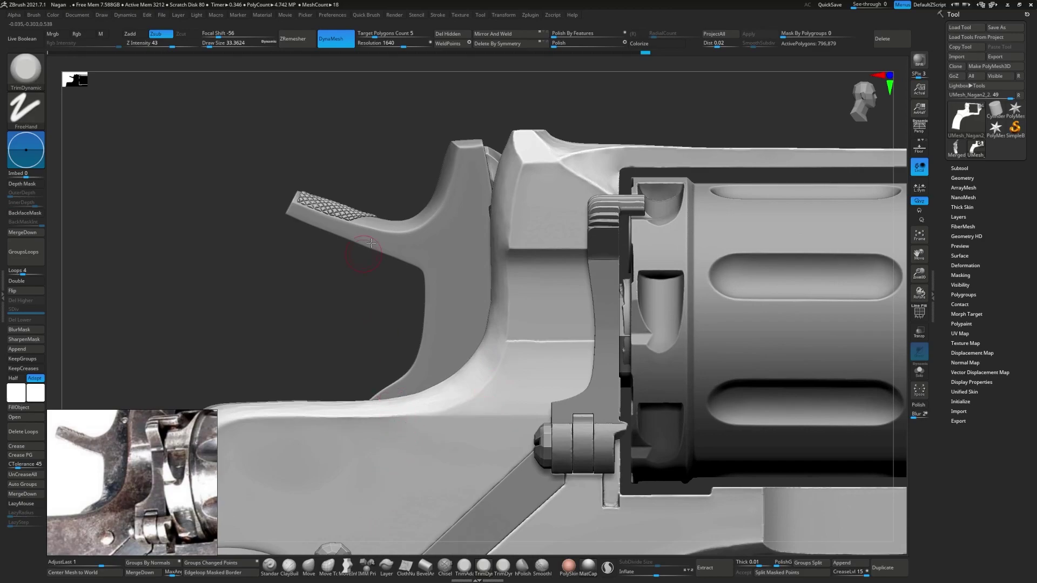
{"action": "mouse_move", "coordinate": [474, 416]}
{"action": "right_mouse_down"}
{"action": "mouse_move", "coordinate": [471, 337]}
{"action": "mouse_move", "coordinate": [449, 416]}
{"action": "right_mouse_up"}
{"action": "key", "text": "b"}
{"action": "key", "text": "m"}
{"action": "key", "text": "v"}
{"action": "key", "text": "s"}
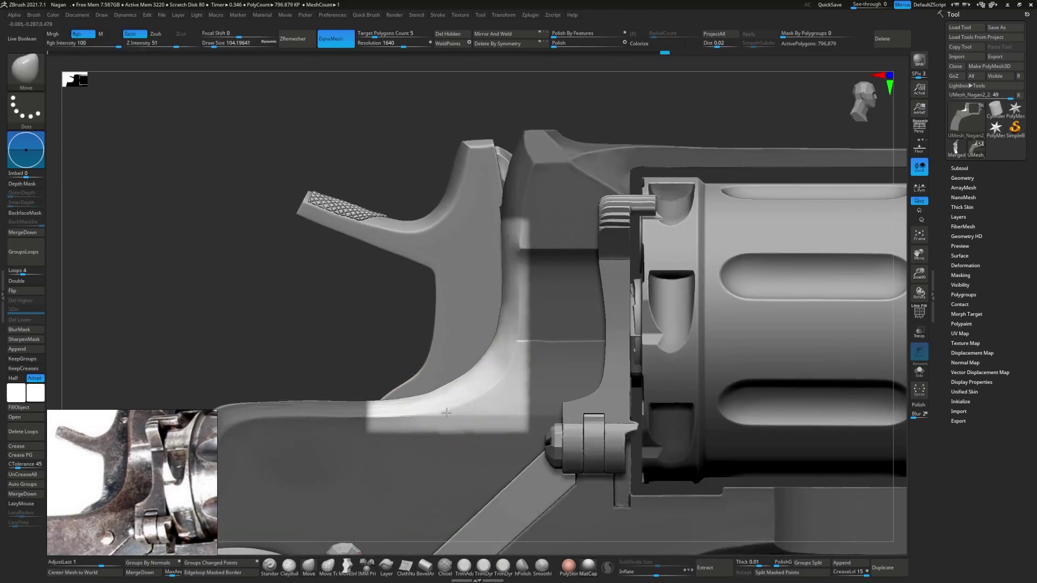
{"action": "key", "text": "ctrl"}
{"action": "right_click_drag", "start_coordinate": [520, 297], "coordinate": [512, 361]}
{"action": "mouse_move", "coordinate": [657, 349]}
{"action": "right_mouse_down"}
{"action": "mouse_move", "coordinate": [541, 371]}
{"action": "mouse_move", "coordinate": [518, 386]}
{"action": "right_mouse_up"}
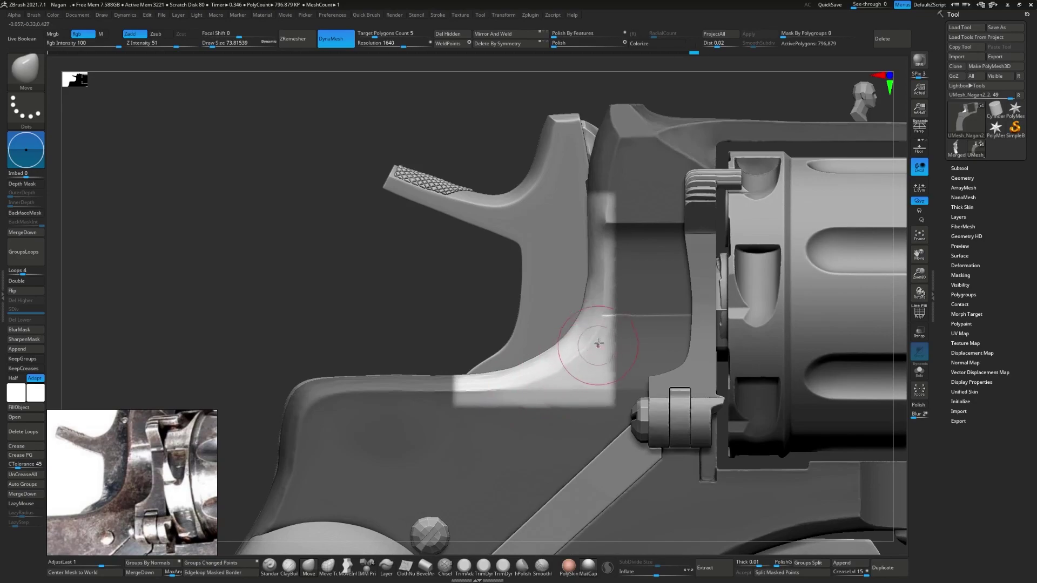
{"action": "key", "text": "bracketleft"}
{"action": "mouse_move", "coordinate": [399, 280]}
{"action": "right_mouse_down"}
{"action": "mouse_move", "coordinate": [608, 341]}
{"action": "mouse_move", "coordinate": [555, 343]}
{"action": "mouse_move", "coordinate": [535, 429]}
{"action": "mouse_move", "coordinate": [627, 327]}
{"action": "mouse_move", "coordinate": [510, 389]}
{"action": "right_mouse_up"}
- Push and trim the surface around the frame opening with Move and TrimDynamic
{"action": "key", "text": "b"}
{"action": "key", "text": "m"}
{"action": "key", "text": "v"}
{"action": "key", "text": "space"}
{"action": "key", "text": "b"}
{"action": "key", "text": "t"}
{"action": "key", "text": "d"}
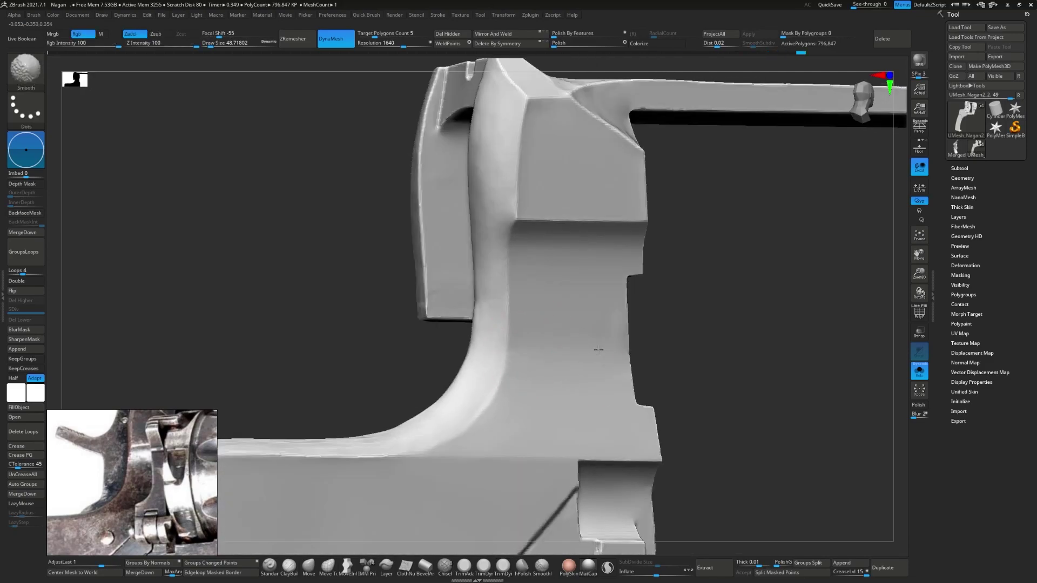
{"action": "mouse_move", "coordinate": [589, 370]}
{"action": "right_mouse_down"}
{"action": "mouse_move", "coordinate": [597, 331]}
{"action": "mouse_move", "coordinate": [715, 346]}
{"action": "mouse_move", "coordinate": [608, 341]}
{"action": "right_mouse_up"}
{"action": "scroll", "coordinate": [157, 497], "scroll_direction": "down", "scroll_amount": 3}
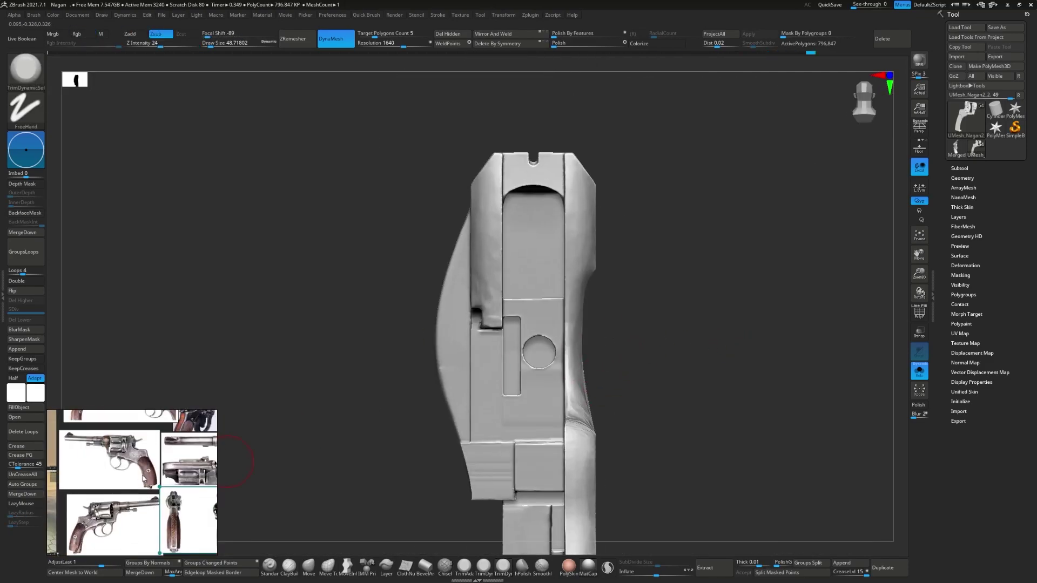
{"action": "scroll", "coordinate": [157, 497], "scroll_direction": "up", "scroll_amount": 3}
- Straighten the frame's rear right edge with MoveInfiniteDepth, then show all parts and select the lever
{"action": "mouse_move", "coordinate": [455, 382]}
{"action": "right_mouse_down"}
{"action": "mouse_move", "coordinate": [266, 231]}
{"action": "mouse_move", "coordinate": [324, 270]}
{"action": "mouse_move", "coordinate": [412, 295]}
{"action": "right_mouse_up"}
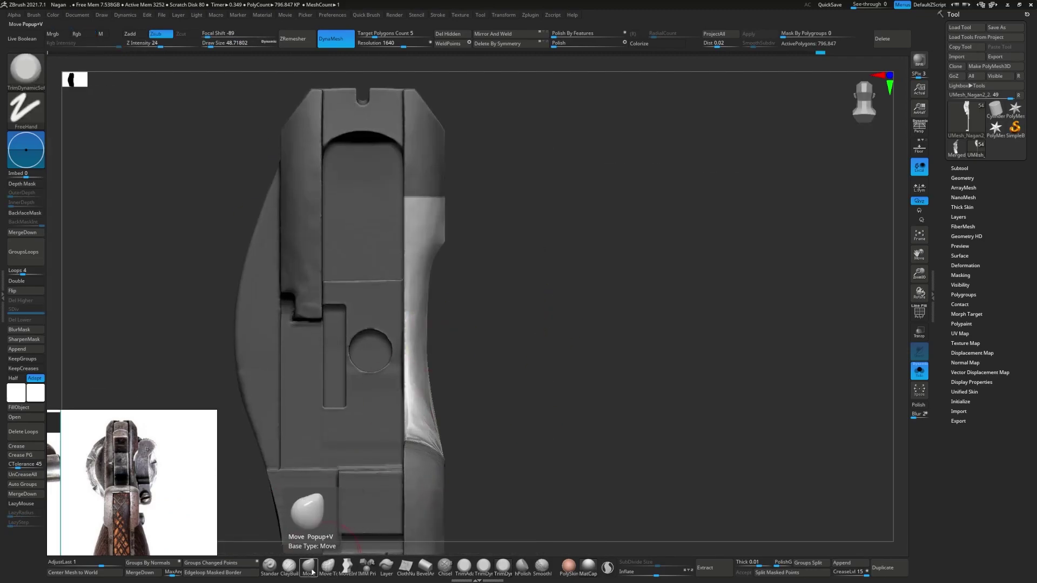
{"action": "left_click", "coordinate": [347, 566]}
{"action": "right_click_drag", "start_coordinate": [433, 261], "coordinate": [432, 285], "text": "alt"}
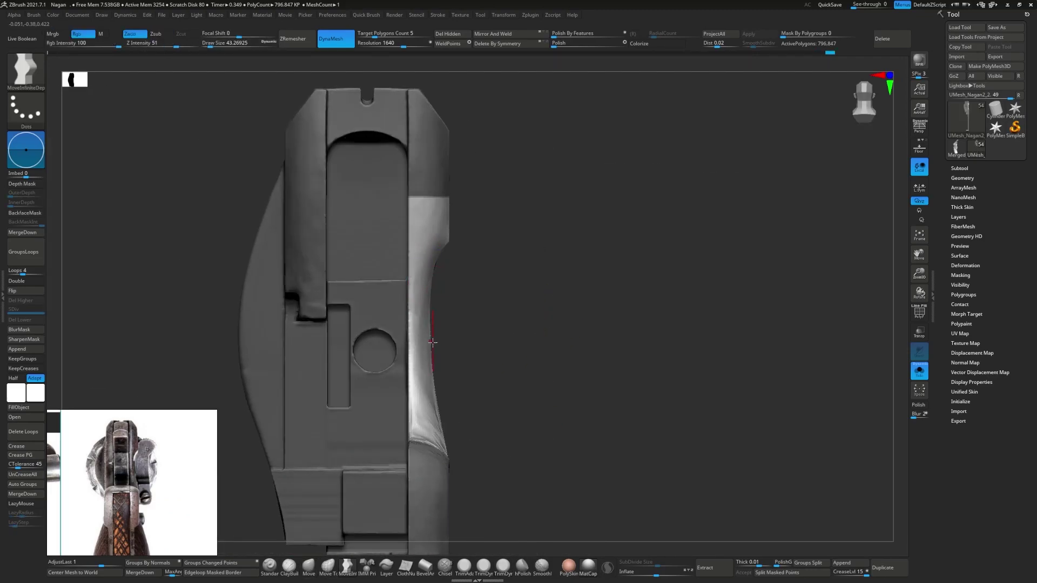
{"action": "right_click_drag", "start_coordinate": [441, 371], "coordinate": [475, 242]}
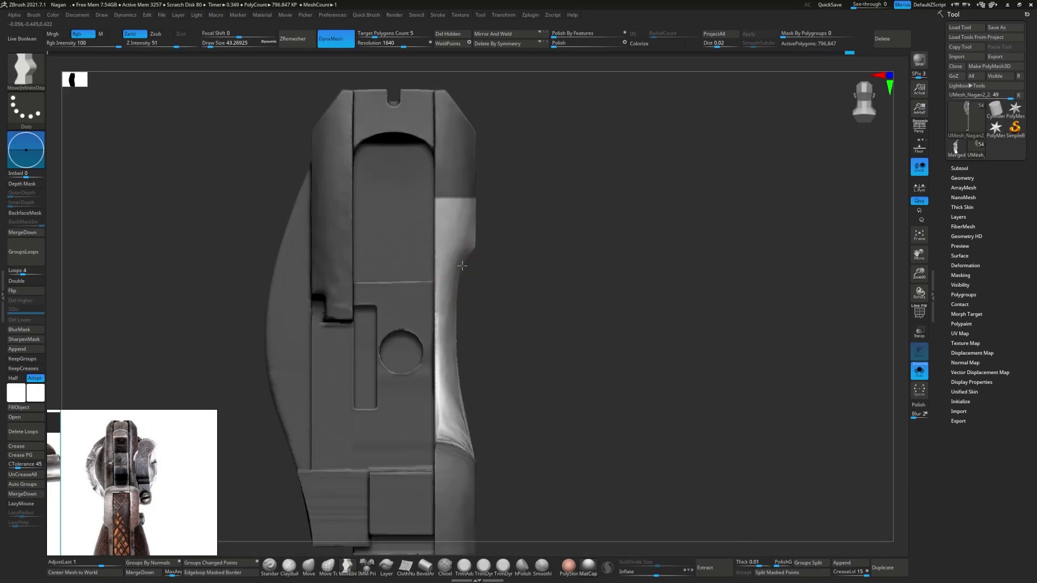
{"action": "left_click", "coordinate": [919, 371]}
{"action": "left_click", "coordinate": [477, 254], "text": "alt"}
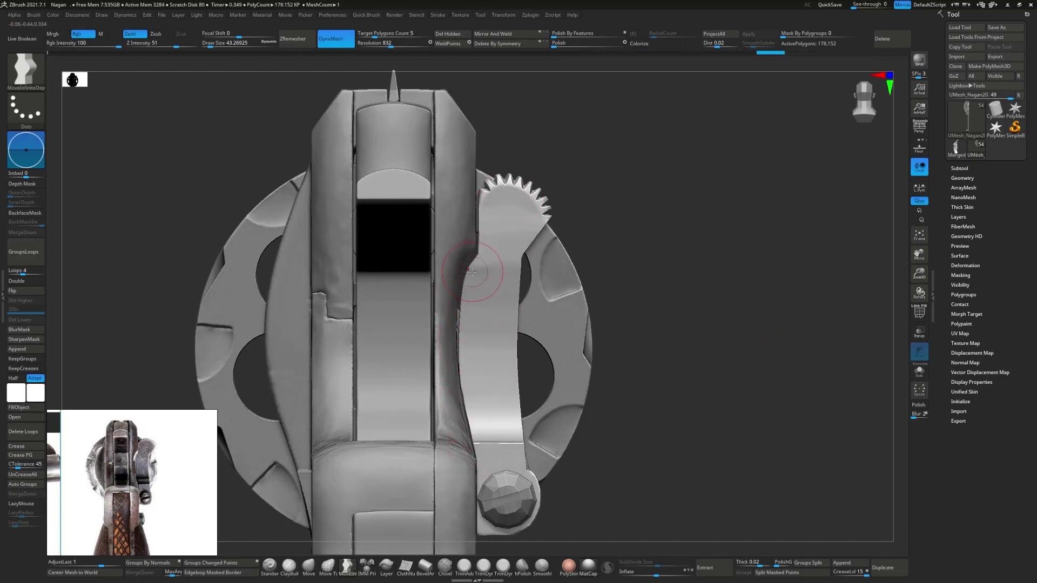
- Select the UMesh_Nagan2_2 frame and solo it in a front view
{"action": "right_click_drag", "start_coordinate": [464, 322], "coordinate": [436, 301], "text": "shift"}
{"action": "mouse_move", "coordinate": [482, 402]}
{"action": "right_mouse_down"}
{"action": "mouse_move", "coordinate": [470, 537]}
{"action": "mouse_move", "coordinate": [378, 378]}
{"action": "mouse_move", "coordinate": [458, 324]}
{"action": "mouse_move", "coordinate": [458, 301]}
{"action": "right_mouse_up"}
{"action": "left_click", "coordinate": [370, 361], "text": "alt"}
{"action": "left_click_drag", "start_coordinate": [434, 279], "coordinate": [473, 426], "text": "ctrl+shift"}
{"action": "right_click_drag", "start_coordinate": [473, 427], "coordinate": [443, 368]}
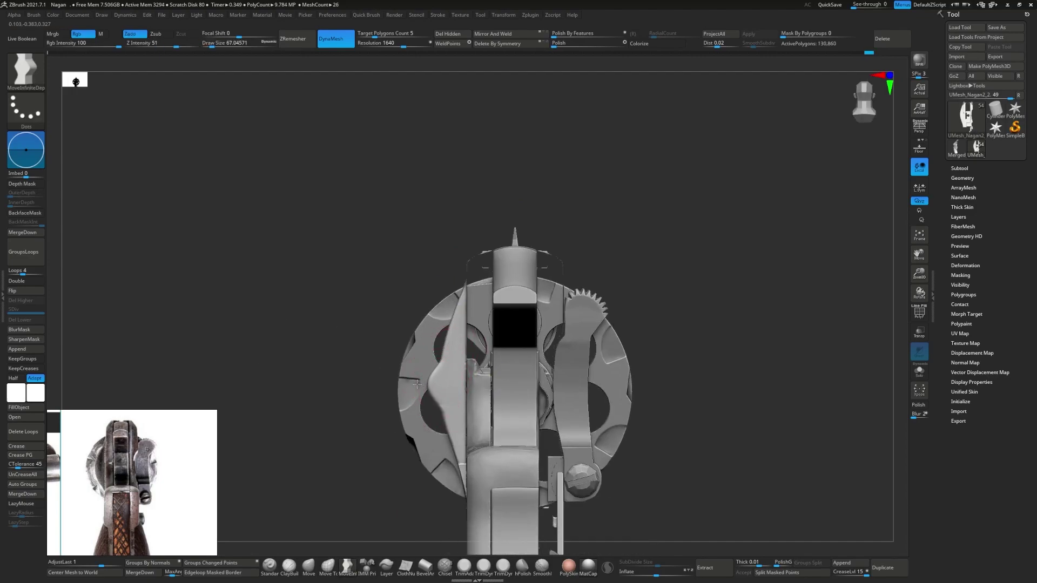
{"action": "left_click", "coordinate": [384, 338], "text": "ctrl+shift"}
- MaskRect the frame regions and ClipCurve away the geometry left of the cylinder edge
{"action": "mouse_move", "coordinate": [384, 338]}
{"action": "right_mouse_down"}
{"action": "mouse_move", "coordinate": [432, 324]}
{"action": "mouse_move", "coordinate": [231, 233]}
{"action": "right_mouse_up"}
{"action": "left_click_drag", "start_coordinate": [230, 232], "coordinate": [348, 513], "text": "ctrl"}
{"action": "right_click_drag", "start_coordinate": [348, 513], "coordinate": [348, 205]}
{"action": "left_click_drag", "start_coordinate": [561, 533], "coordinate": [346, 231], "text": "ctrl"}
{"action": "right_click_drag", "start_coordinate": [346, 231], "coordinate": [449, 319]}
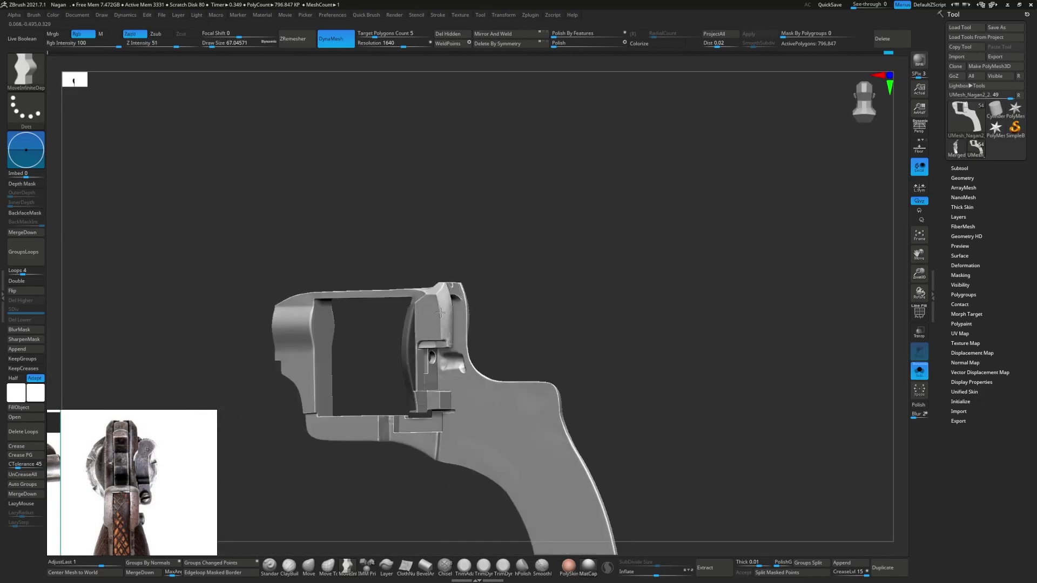
{"action": "left_click", "coordinate": [378, 329], "text": "ctrl+shift"}
{"action": "right_click_drag", "start_coordinate": [348, 336], "coordinate": [371, 312], "text": "alt"}
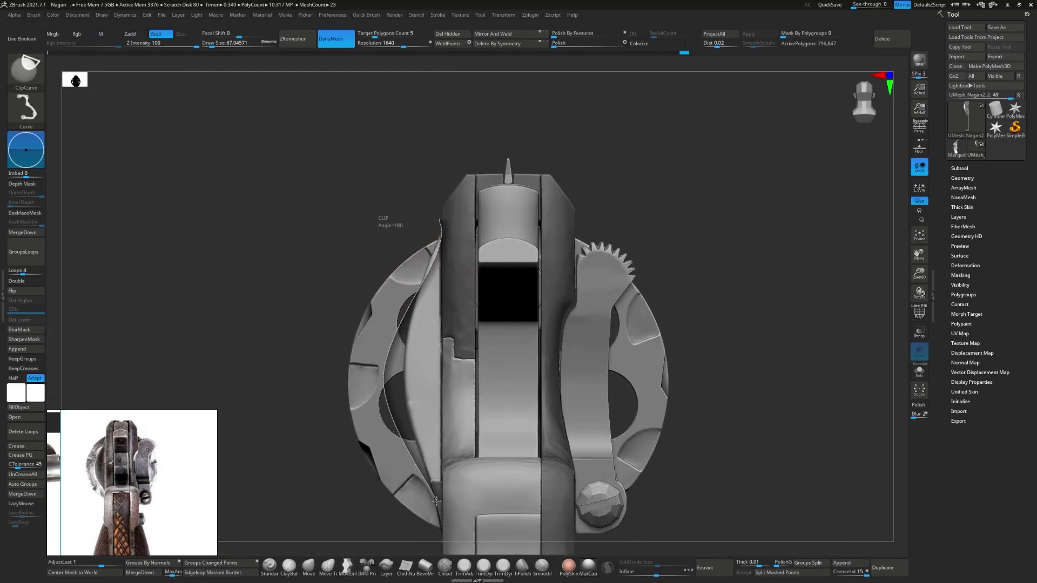
{"action": "left_click_drag", "start_coordinate": [442, 540], "coordinate": [443, 547], "text": "ctrl+shift"}
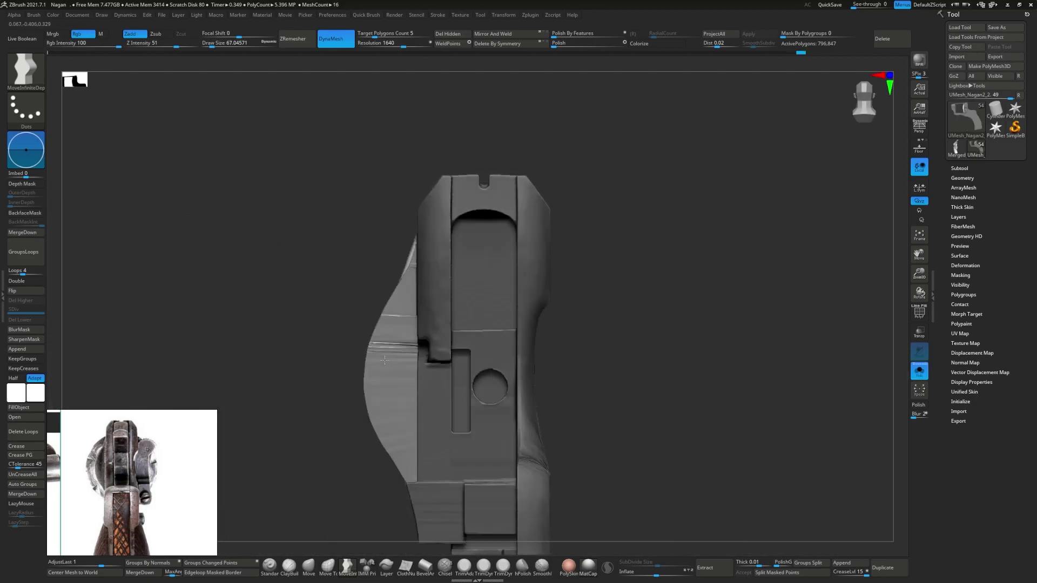
- ClipCurve off the frame geometry left of a cutting line behind the cylinder
{"action": "left_click_drag", "start_coordinate": [379, 211], "coordinate": [366, 281], "text": "ctrl+shift"}
{"action": "left_click_drag", "start_coordinate": [421, 182], "coordinate": [344, 313], "text": "ctrl+shift"}
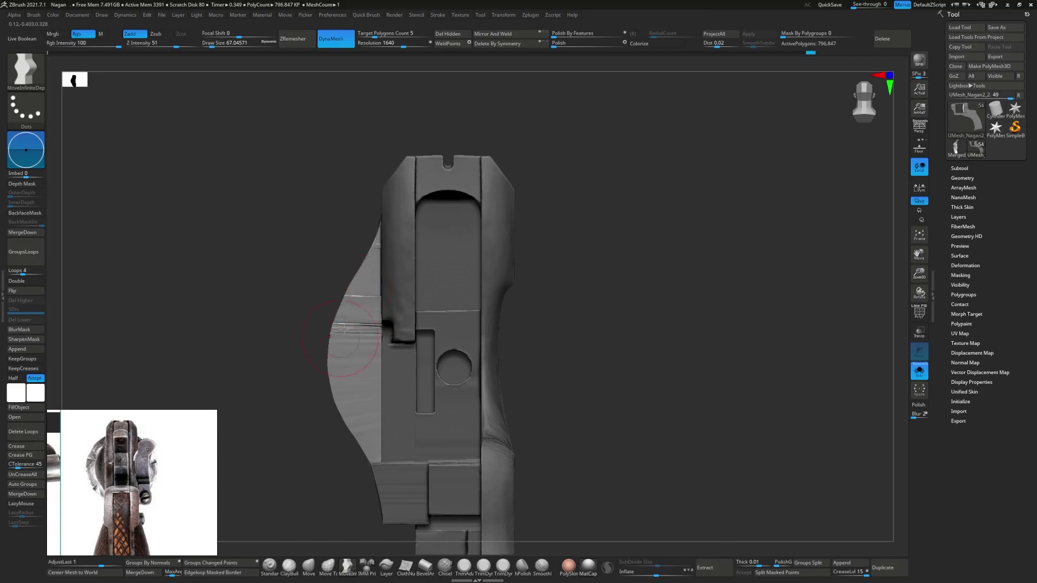
{"action": "left_click_drag", "start_coordinate": [338, 372], "coordinate": [200, 402]}
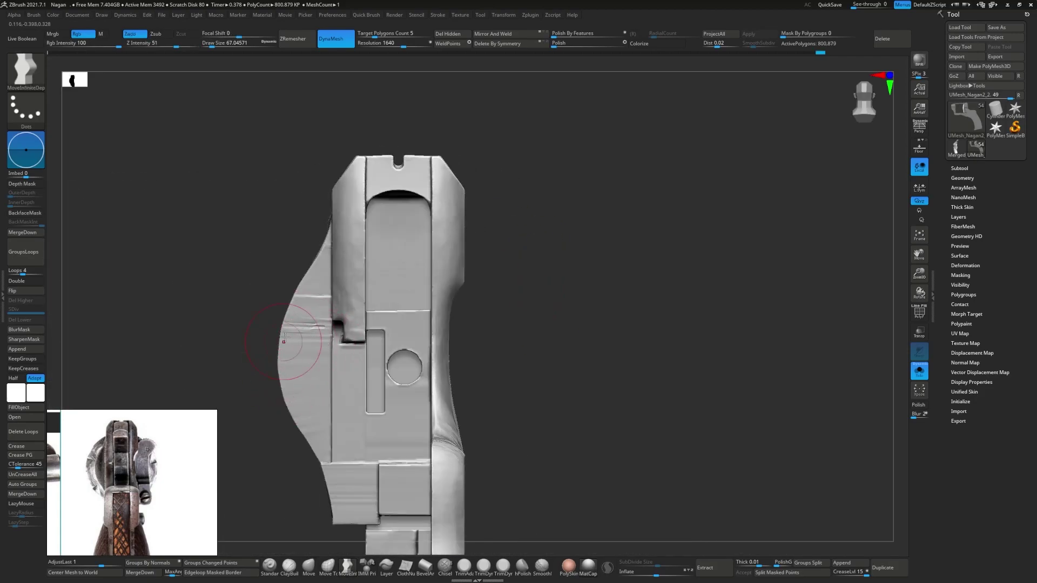
{"action": "scroll", "coordinate": [125, 489], "scroll_direction": "down", "scroll_amount": 2}
{"action": "scroll", "coordinate": [125, 489], "scroll_direction": "up", "scroll_amount": 3}
{"action": "scroll", "coordinate": [125, 488], "scroll_direction": "up", "scroll_amount": 2}
{"action": "left_click_drag", "start_coordinate": [378, 324], "coordinate": [320, 290]}
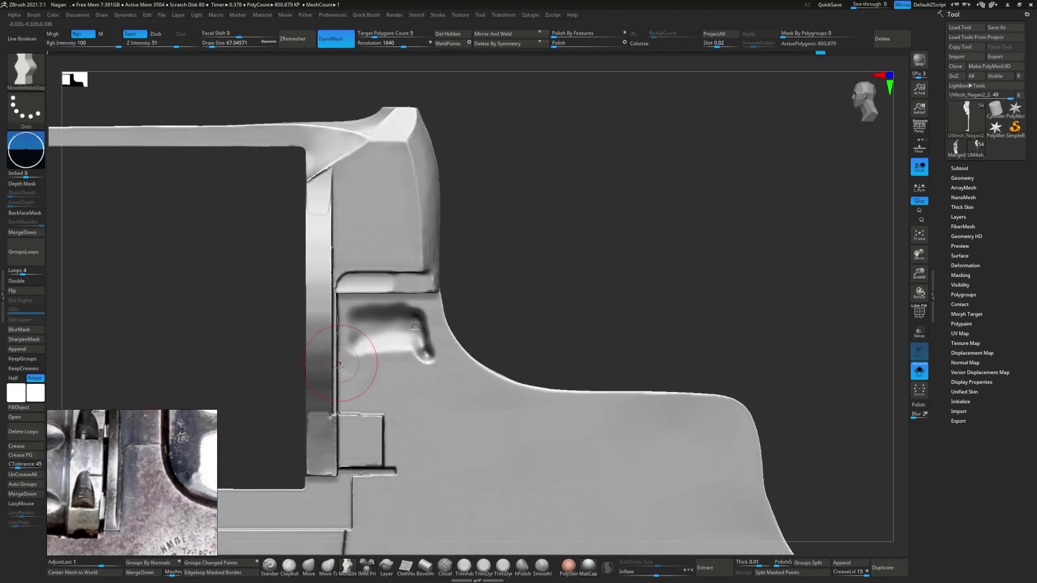
{"action": "scroll", "coordinate": [320, 290], "scroll_direction": "up", "scroll_amount": 2}
{"action": "key", "text": "s"}
{"action": "key", "text": "ctrl+z"}
{"action": "key", "text": "ctrl+z"}
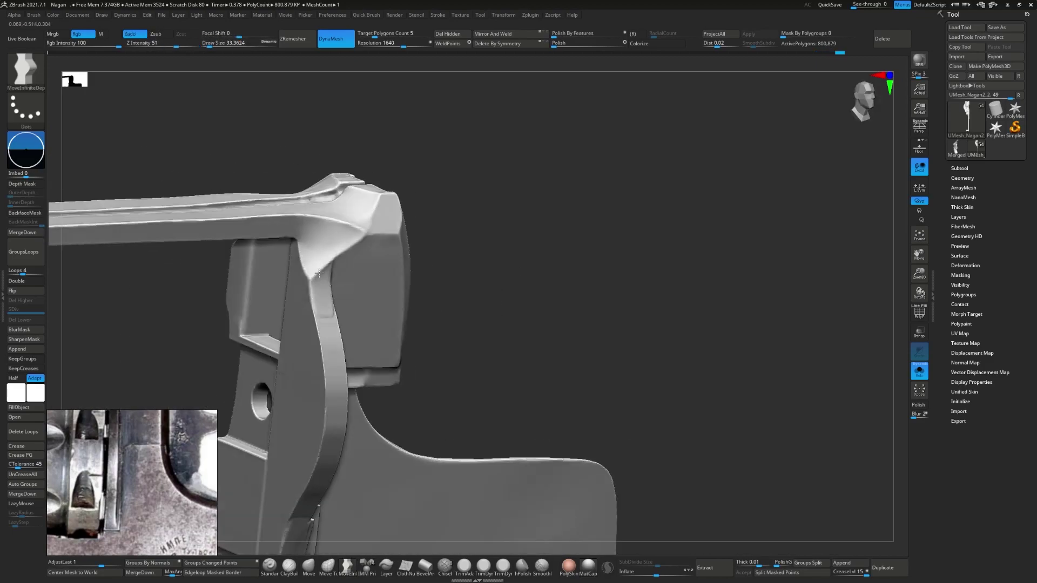
{"action": "key", "text": "ctrl+z"}
{"action": "key", "text": "ctrl+shift+z"}
{"action": "key", "text": "ctrl+shift+z"}
- Flatten the frame wall and lower block with TrimDynamic, then return to front view
{"action": "mouse_move", "coordinate": [329, 281]}
{"action": "right_mouse_down", "text": "shift"}
{"action": "mouse_move", "coordinate": [326, 325]}
{"action": "mouse_move", "coordinate": [366, 290]}
{"action": "right_mouse_up", "text": "shift"}
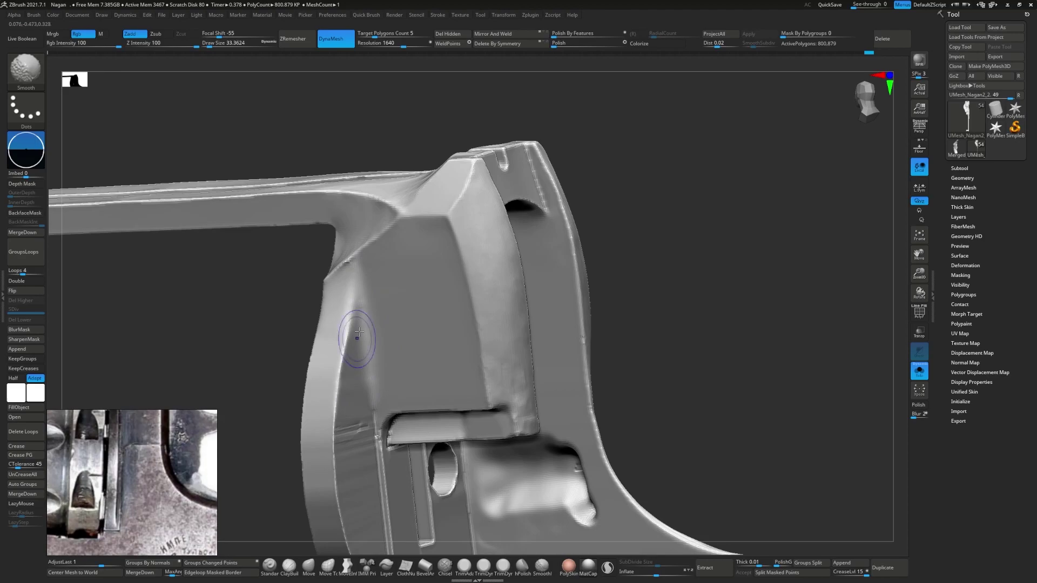
{"action": "right_click_drag", "start_coordinate": [357, 332], "coordinate": [375, 371]}
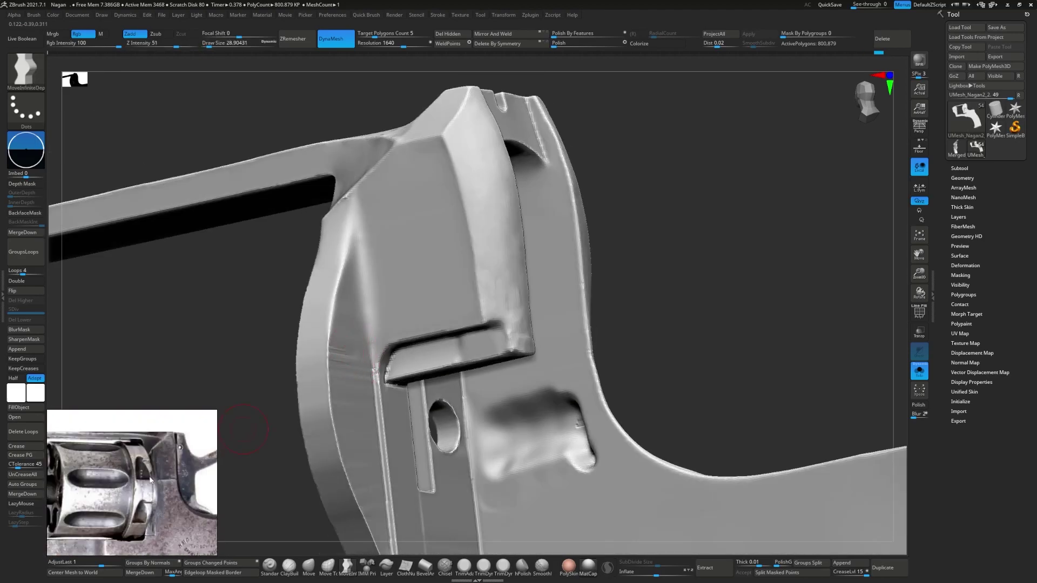
{"action": "right_click_drag", "start_coordinate": [234, 373], "coordinate": [387, 277]}
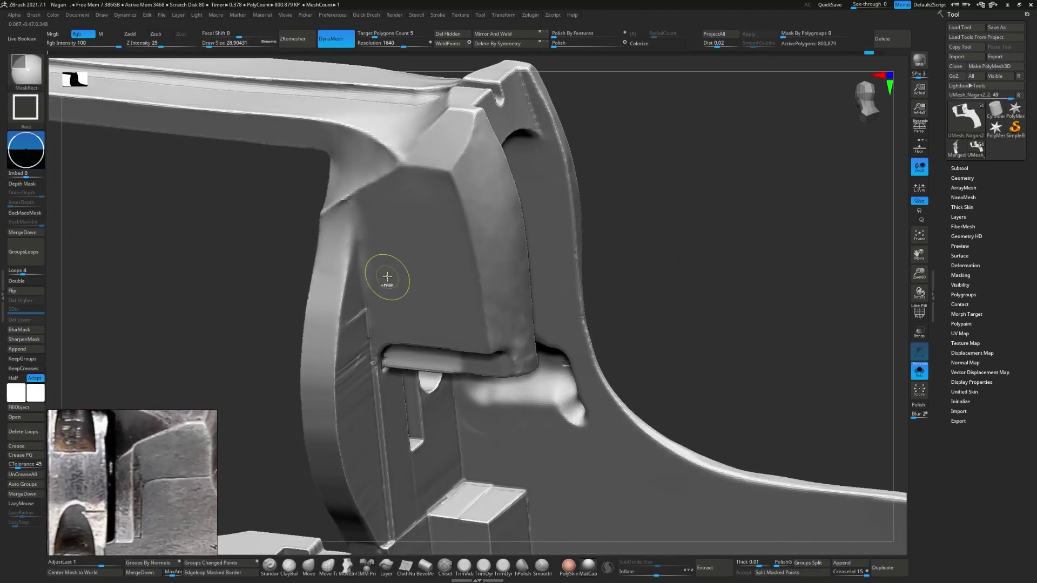
{"action": "right_click_drag", "start_coordinate": [347, 246], "coordinate": [344, 257]}
{"action": "key", "text": "b"}
{"action": "key", "text": "t"}
{"action": "key", "text": "d"}
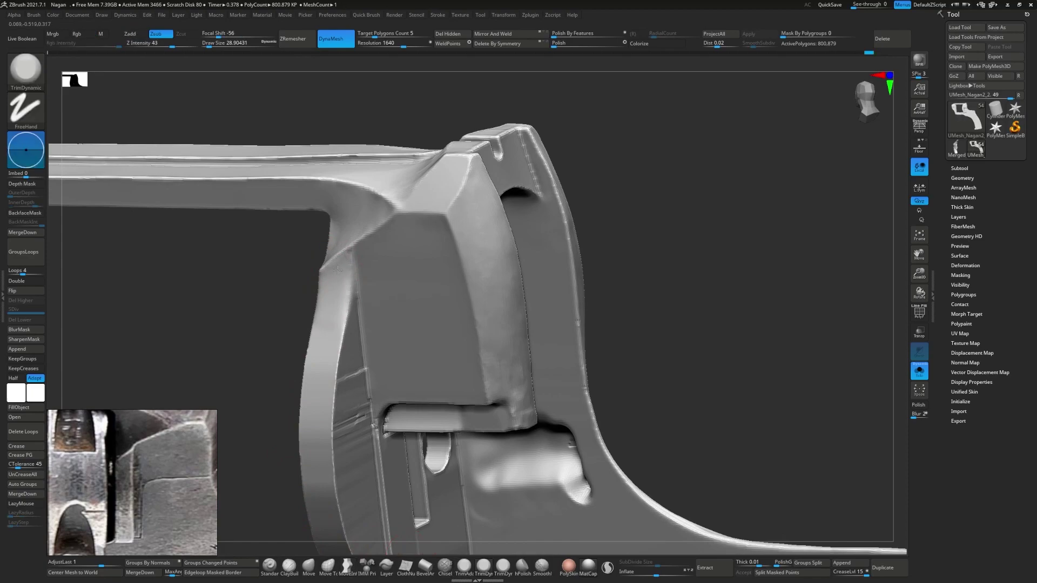
{"action": "mouse_move", "coordinate": [337, 310]}
{"action": "right_mouse_down"}
{"action": "mouse_move", "coordinate": [358, 289]}
{"action": "mouse_move", "coordinate": [312, 313]}
{"action": "mouse_move", "coordinate": [346, 374]}
{"action": "right_mouse_up"}
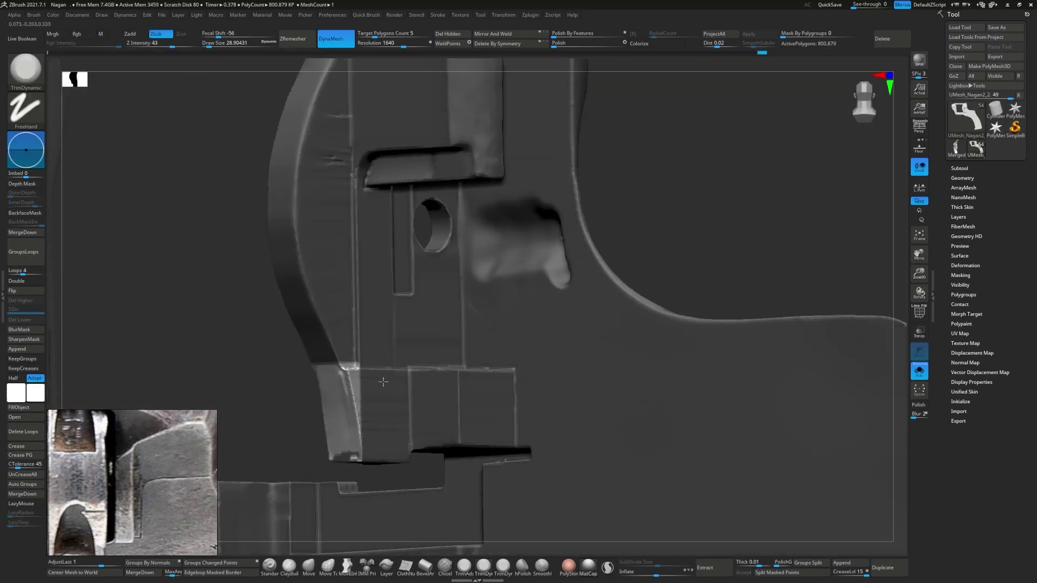
{"action": "mouse_move", "coordinate": [248, 322]}
{"action": "left_mouse_down", "text": "ctrl"}
{"action": "mouse_move", "coordinate": [362, 504]}
{"action": "mouse_move", "coordinate": [319, 304]}
{"action": "left_mouse_up", "text": "ctrl"}
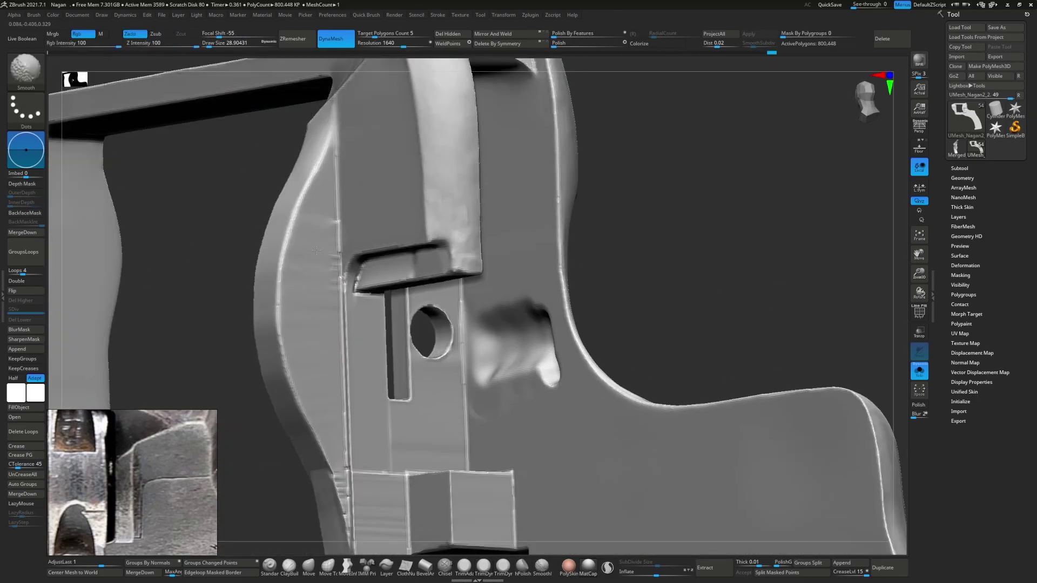
{"action": "left_click_drag", "start_coordinate": [316, 250], "coordinate": [300, 418]}
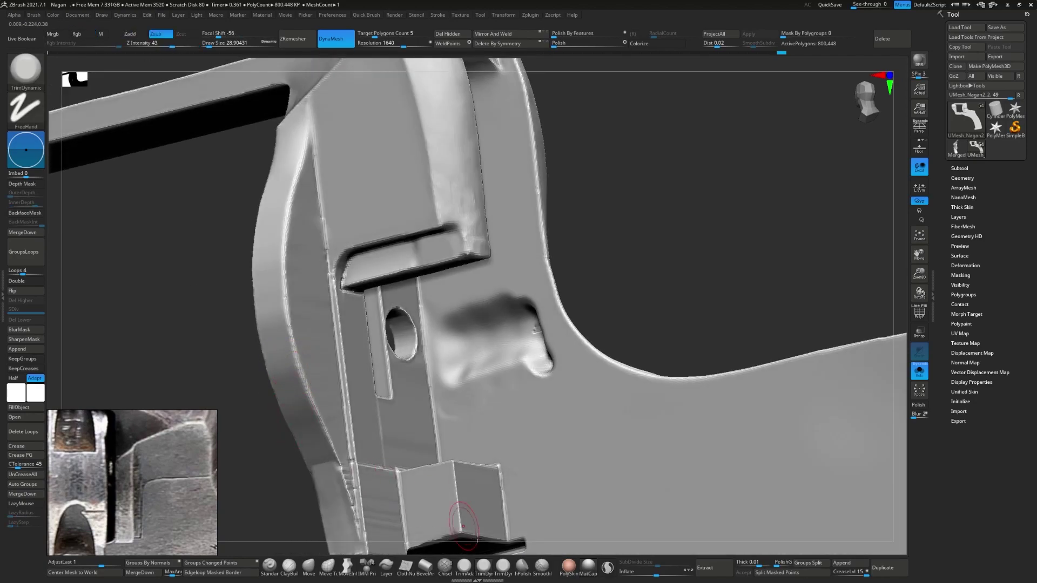
{"action": "left_click_drag", "start_coordinate": [316, 464], "coordinate": [362, 446], "text": "shift"}
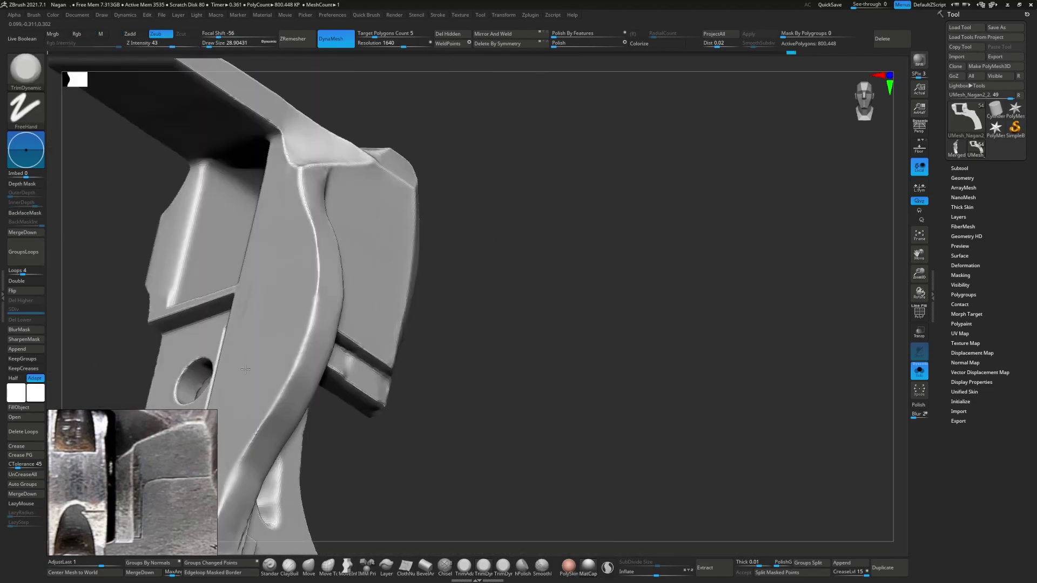
- Mask the frame side and cut a straight vertical edge along the wall
{"action": "mouse_move", "coordinate": [520, 514]}
{"action": "left_mouse_down", "text": "ctrl"}
{"action": "mouse_move", "coordinate": [339, 152]}
{"action": "mouse_move", "coordinate": [366, 233]}
{"action": "left_mouse_up", "text": "ctrl"}
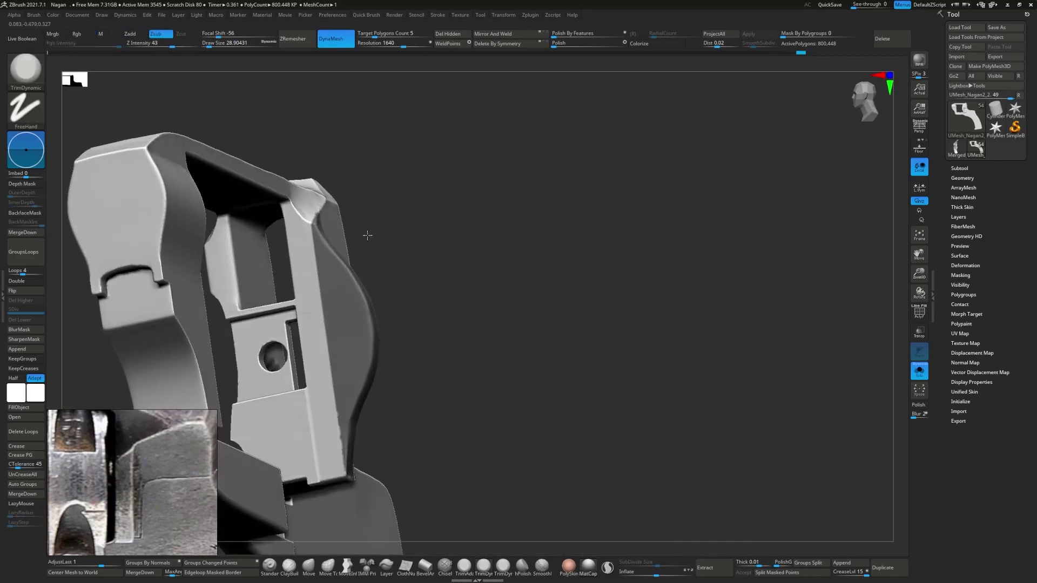
{"action": "left_click_drag", "start_coordinate": [368, 510], "coordinate": [367, 271], "text": "ctrl+shift"}
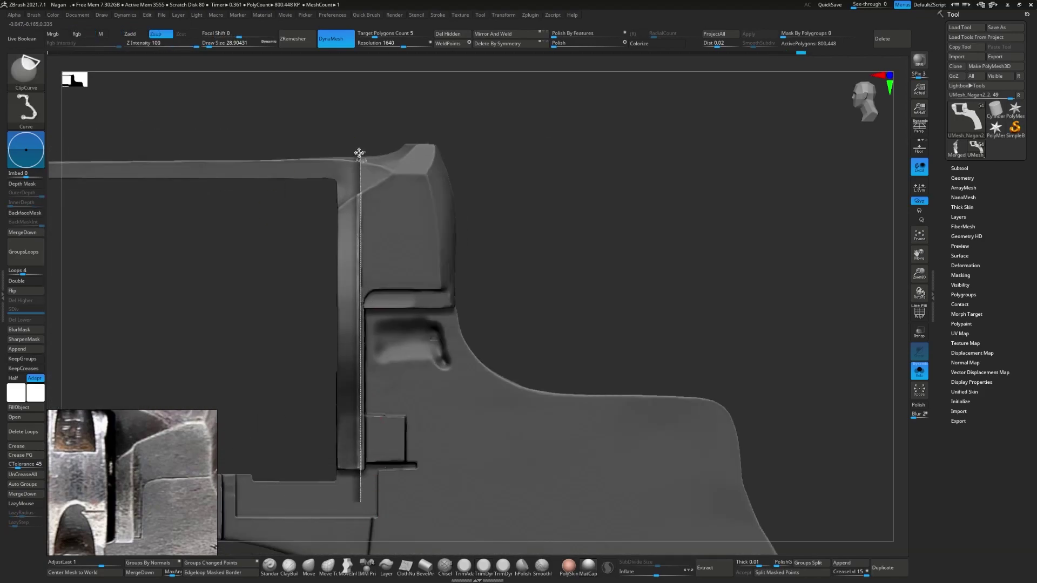
{"action": "left_click_drag", "start_coordinate": [324, 232], "coordinate": [329, 238]}
{"action": "key", "text": "w"}
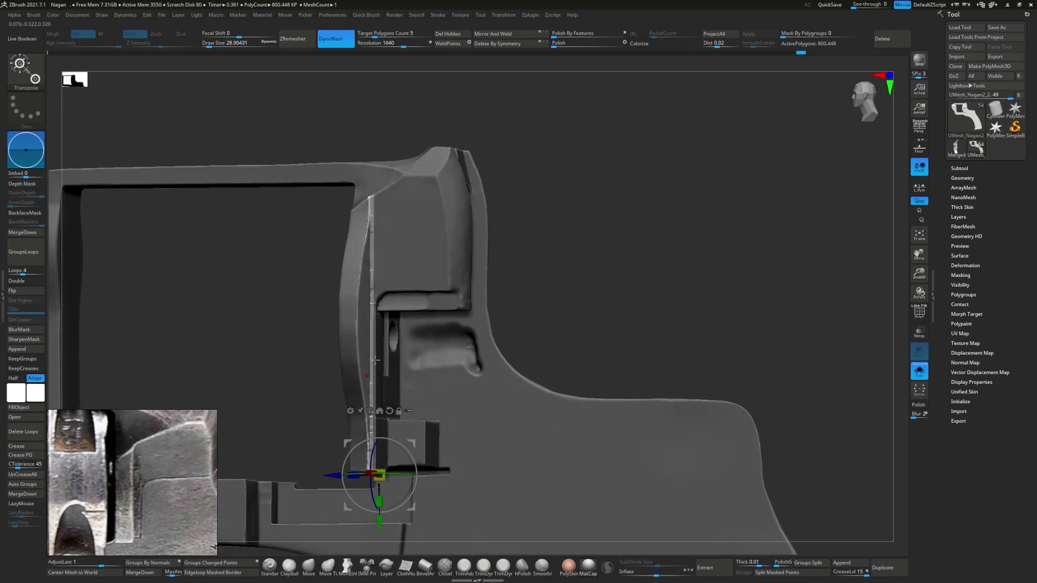
{"action": "left_click_drag", "start_coordinate": [375, 359], "coordinate": [378, 372], "text": "shift"}
{"action": "left_click_drag", "start_coordinate": [378, 489], "coordinate": [383, 192], "text": "ctrl+shift"}
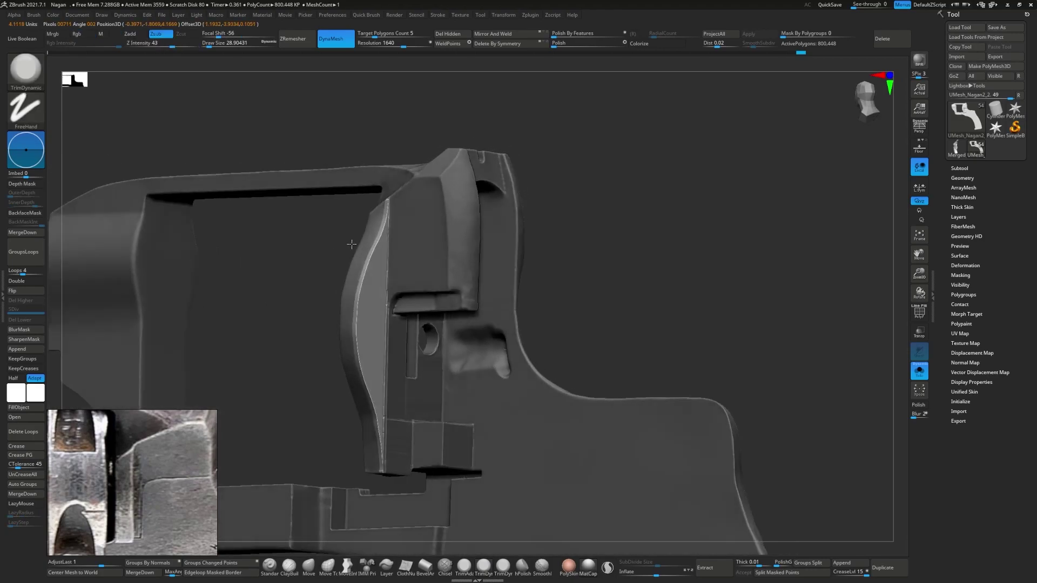
- Mask another part, cut a second vertical edge, clear the mask and trim flat
{"action": "left_click_drag", "start_coordinate": [303, 365], "coordinate": [243, 201]}
{"action": "mouse_move", "coordinate": [243, 201]}
{"action": "left_mouse_down", "text": "ctrl"}
{"action": "mouse_move", "coordinate": [348, 456]}
{"action": "mouse_move", "coordinate": [486, 378]}
{"action": "mouse_move", "coordinate": [378, 270]}
{"action": "left_mouse_up", "text": "ctrl"}
{"action": "left_click_drag", "start_coordinate": [336, 138], "coordinate": [331, 419], "text": "ctrl+shift"}
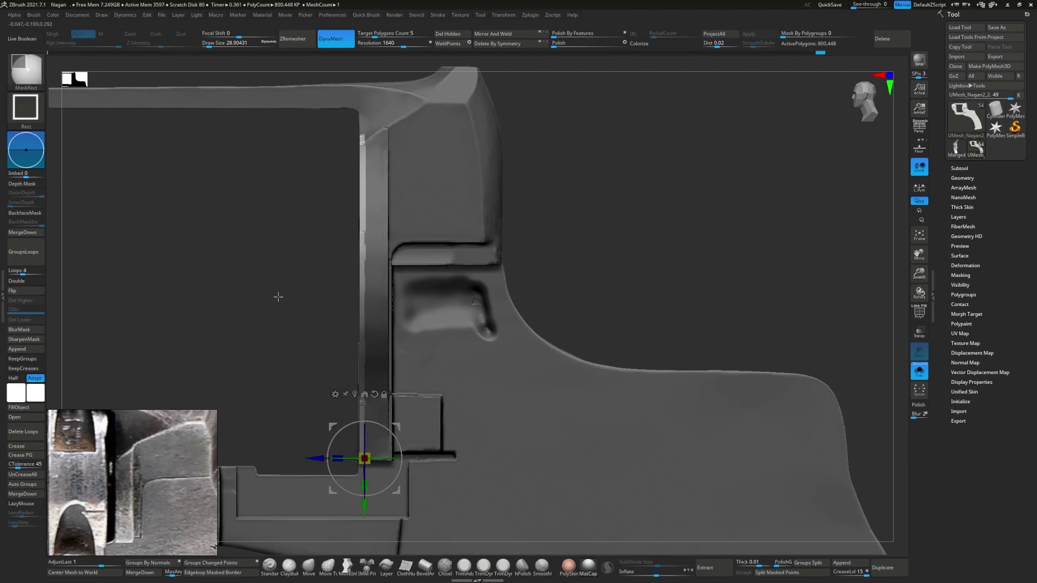
{"action": "left_click_drag", "start_coordinate": [278, 296], "coordinate": [286, 302], "text": "ctrl"}
{"action": "mouse_move", "coordinate": [286, 302]}
{"action": "left_mouse_down"}
{"action": "mouse_move", "coordinate": [324, 324]}
{"action": "mouse_move", "coordinate": [340, 273]}
{"action": "left_mouse_up"}
{"action": "key", "text": "q"}
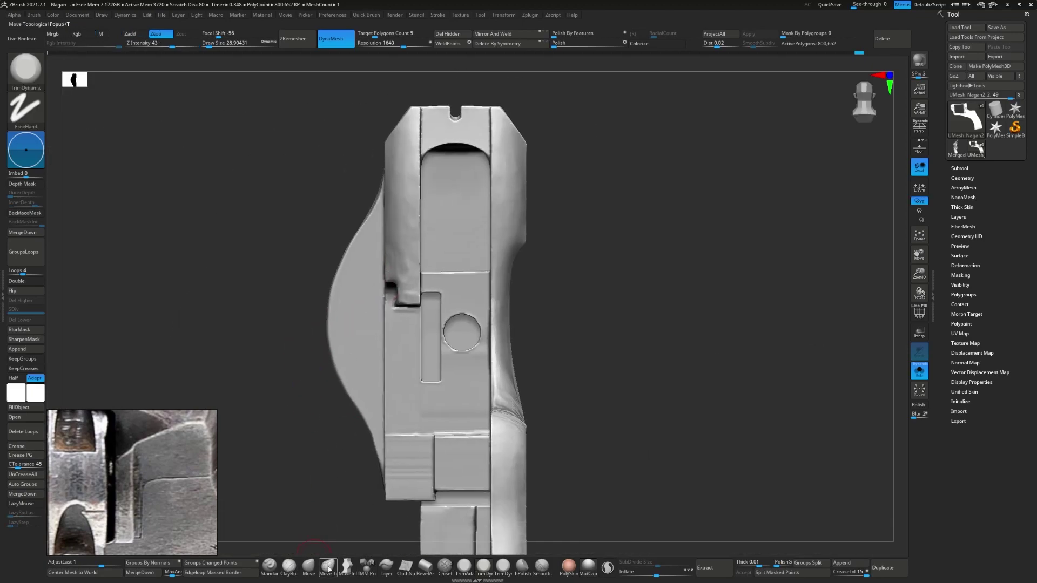
- Pick the MoveInfiniteDepth brush and re-solo the frame in a side view
{"action": "left_click", "coordinate": [346, 566]}
{"action": "mouse_move", "coordinate": [346, 403]}
{"action": "left_mouse_down"}
{"action": "mouse_move", "coordinate": [318, 361]}
{"action": "mouse_move", "coordinate": [378, 318]}
{"action": "mouse_move", "coordinate": [340, 438]}
{"action": "left_mouse_up"}
{"action": "key", "text": "alt+s"}
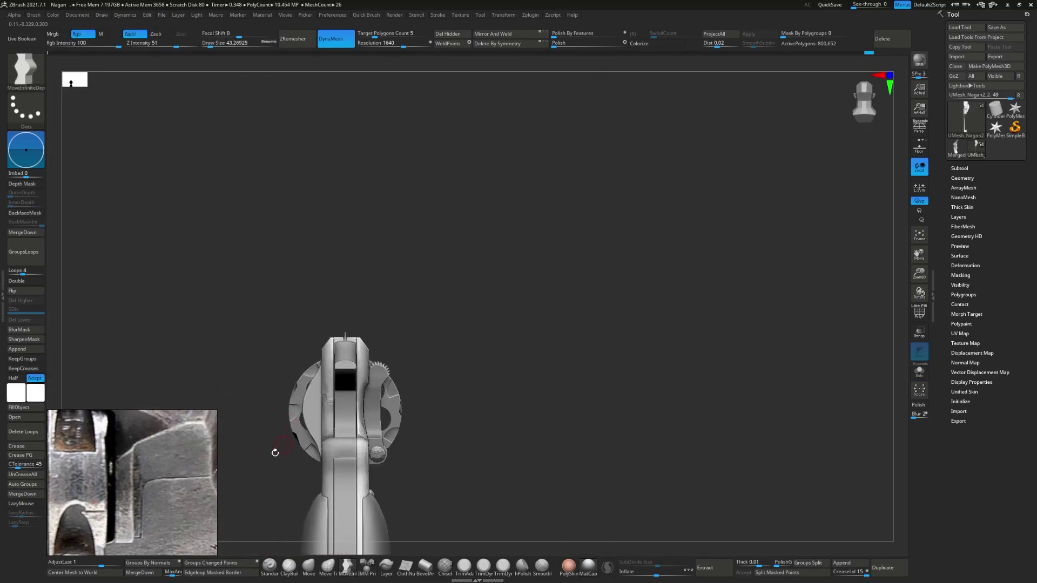
{"action": "scroll", "coordinate": [180, 458], "scroll_direction": "up", "scroll_amount": 3}
{"action": "key", "text": "alt+s"}
- Mask all of the frame except its curved side, enlarge the brush, then show the whole revolver angled
{"action": "left_click_drag", "start_coordinate": [405, 329], "coordinate": [378, 378]}
{"action": "mouse_move", "coordinate": [236, 247]}
{"action": "left_mouse_down", "text": "ctrl"}
{"action": "mouse_move", "coordinate": [353, 474]}
{"action": "mouse_move", "coordinate": [333, 263]}
{"action": "mouse_move", "coordinate": [317, 276]}
{"action": "left_mouse_up", "text": "ctrl"}
{"action": "left_click", "coordinate": [344, 307], "text": "ctrl"}
{"action": "key", "text": "s"}
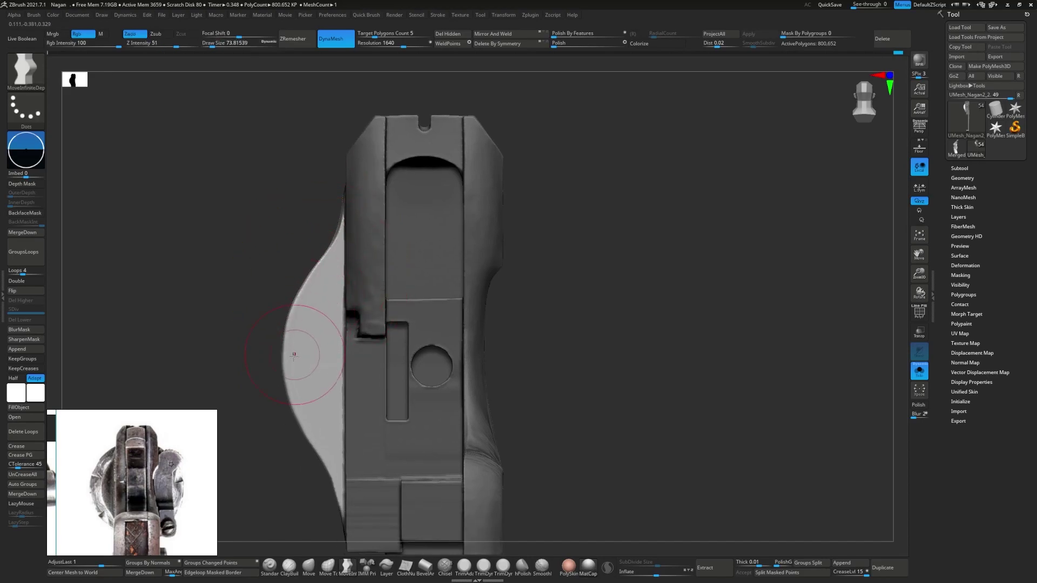
{"action": "left_click", "coordinate": [916, 381]}
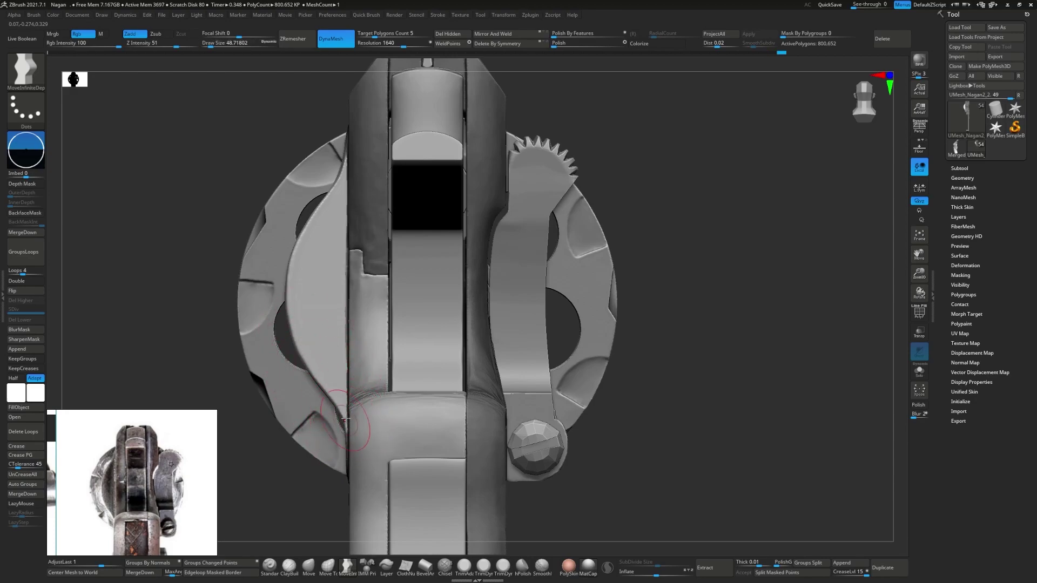
{"action": "mouse_move", "coordinate": [319, 290]}
{"action": "left_mouse_down"}
{"action": "mouse_move", "coordinate": [336, 366]}
{"action": "mouse_move", "coordinate": [359, 373]}
{"action": "mouse_move", "coordinate": [291, 444]}
{"action": "mouse_move", "coordinate": [346, 389]}
{"action": "mouse_move", "coordinate": [324, 421]}
{"action": "mouse_move", "coordinate": [381, 409]}
{"action": "mouse_move", "coordinate": [352, 430]}
{"action": "left_mouse_up"}
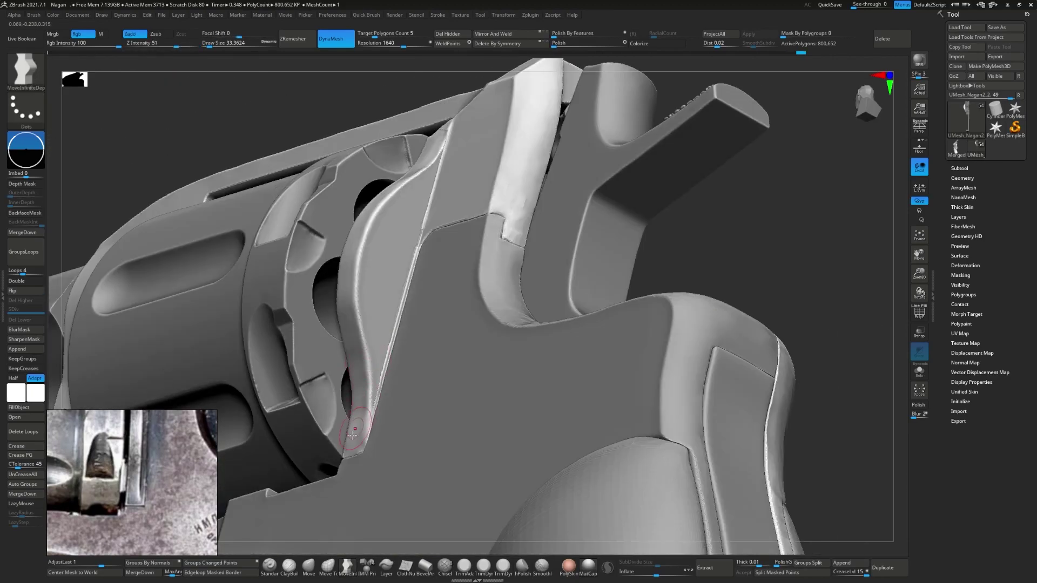
- Flatten the frame surface near the cylinder junction with TrimDynamic and hPolish
{"action": "key", "text": "b"}
{"action": "key", "text": "t"}
{"action": "key", "text": "d"}
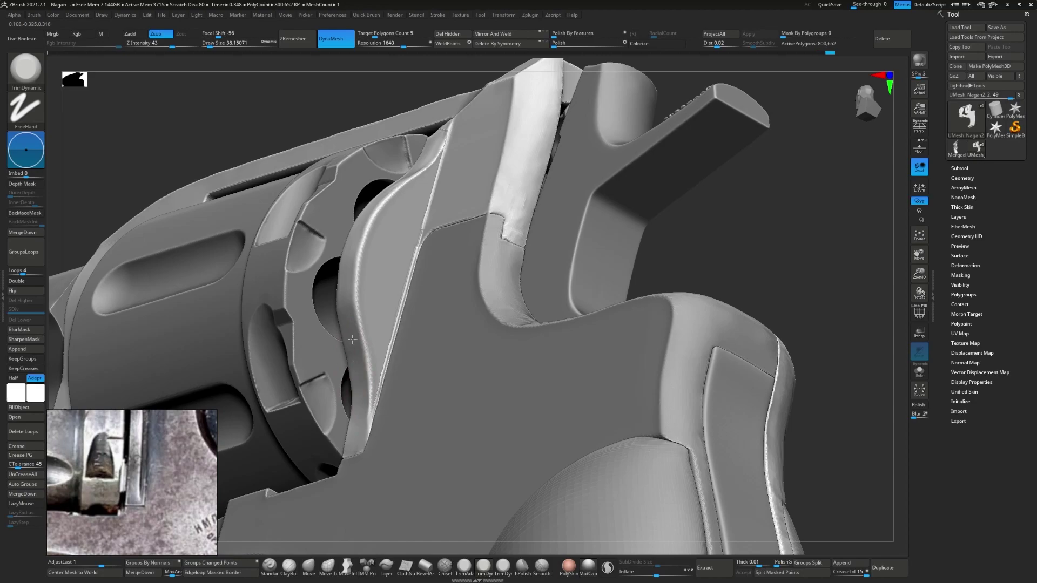
{"action": "left_click", "coordinate": [522, 566]}
{"action": "right_click_drag", "start_coordinate": [351, 247], "coordinate": [339, 367]}
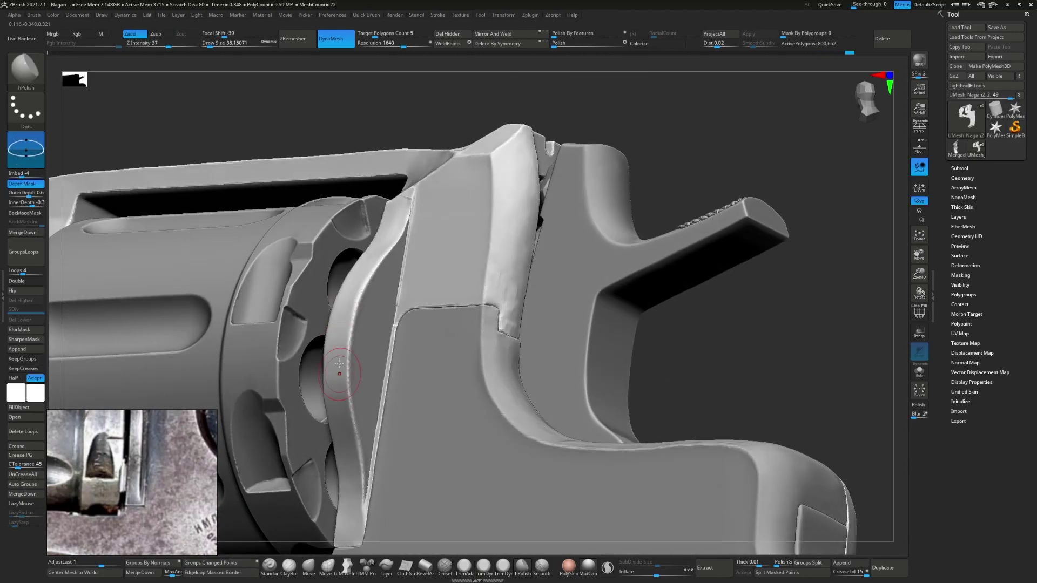
{"action": "mouse_move", "coordinate": [339, 409]}
{"action": "right_mouse_down", "text": "ctrl"}
{"action": "mouse_move", "coordinate": [367, 351]}
{"action": "mouse_move", "coordinate": [361, 243]}
{"action": "right_mouse_up", "text": "ctrl"}
- Crease and re-polish the frame edge using DamStandard and a resized hPolish
{"action": "key", "text": "b"}
{"action": "key", "text": "d"}
{"action": "key", "text": "s"}
{"action": "key", "text": "b"}
{"action": "key", "text": "h"}
{"action": "key", "text": "p"}
{"action": "right_click_drag", "start_coordinate": [358, 346], "coordinate": [373, 348], "text": "ctrl"}
{"action": "key", "text": "s"}
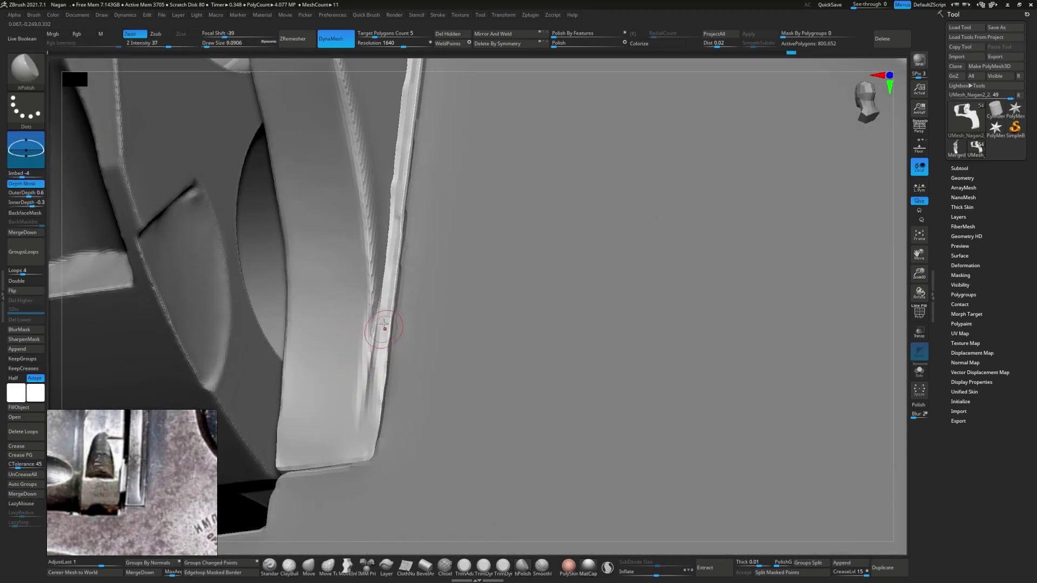
- Push the frame edge geometry with the Move brush from a new angle
{"action": "right_click_drag", "start_coordinate": [371, 410], "coordinate": [382, 380]}
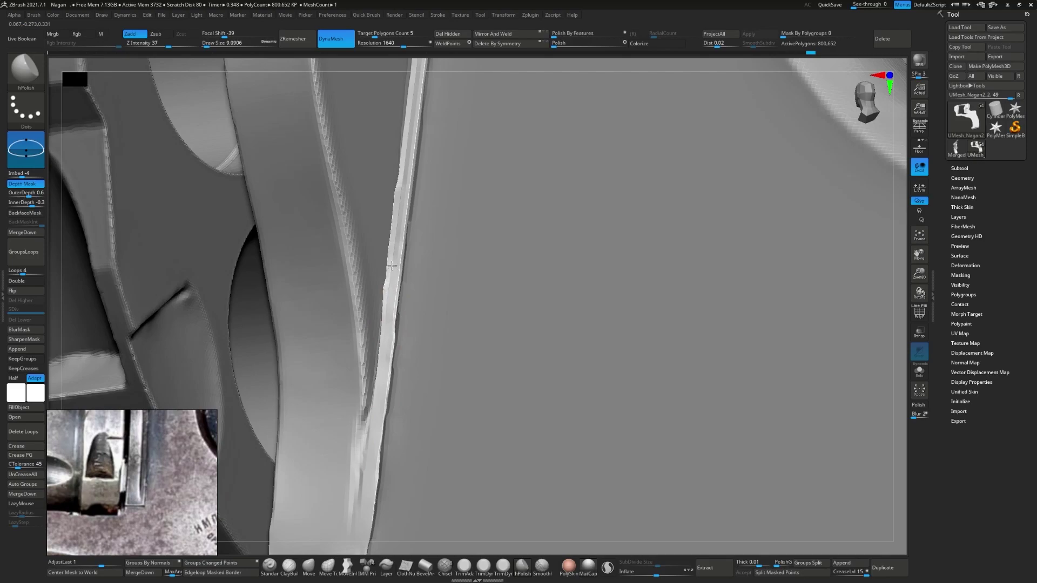
{"action": "right_click_drag", "start_coordinate": [400, 232], "coordinate": [343, 514]}
{"action": "key", "text": "b"}
{"action": "key", "text": "m"}
{"action": "key", "text": "v"}
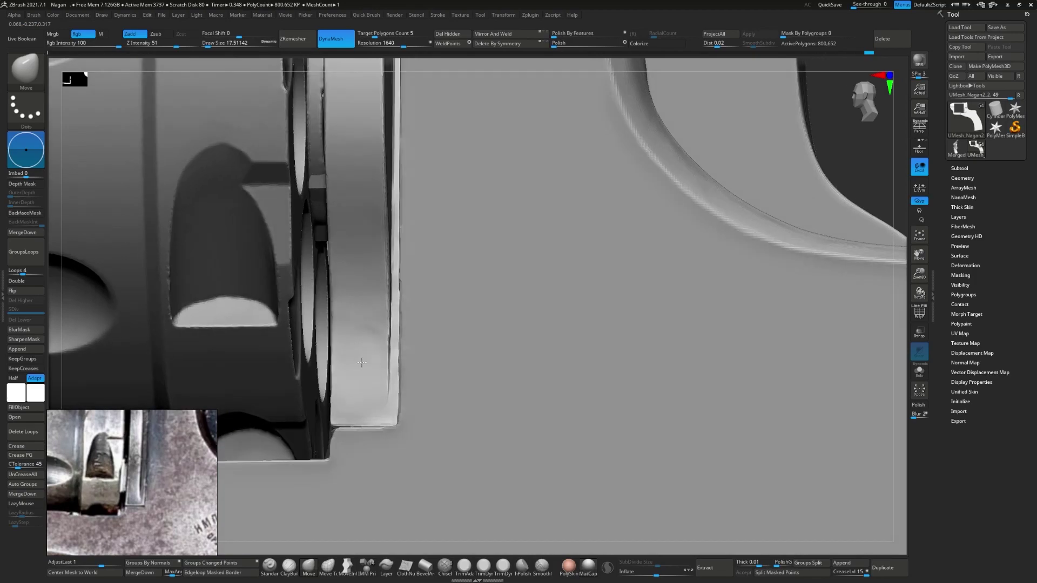
{"action": "mouse_move", "coordinate": [374, 394]}
{"action": "right_mouse_down"}
{"action": "mouse_move", "coordinate": [419, 391]}
{"action": "mouse_move", "coordinate": [426, 411]}
{"action": "mouse_move", "coordinate": [407, 305]}
{"action": "mouse_move", "coordinate": [398, 444]}
{"action": "right_mouse_up"}
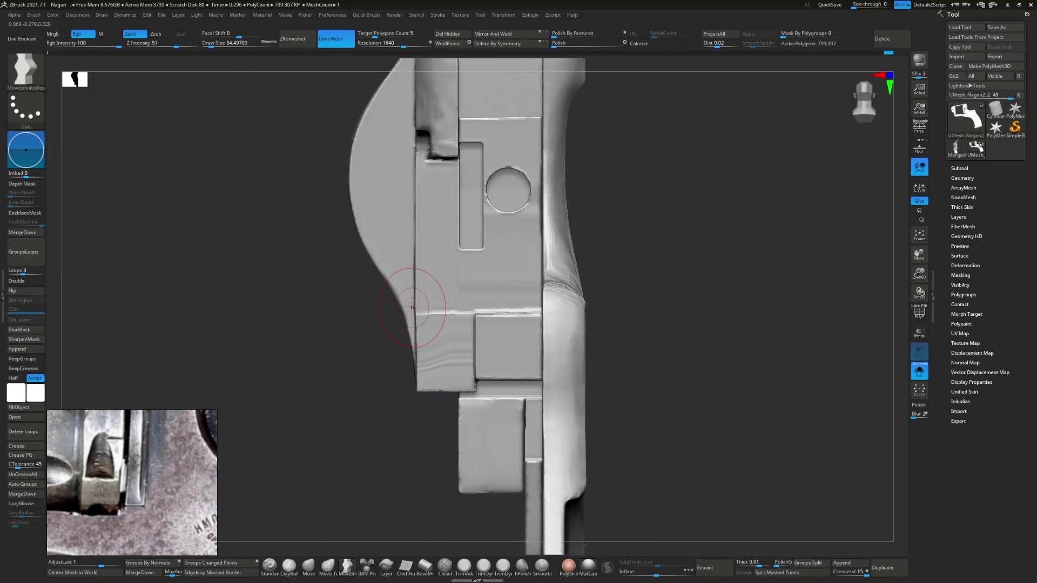
- Mask the frame's left edge and polish it flat with hPolish
{"action": "left_click_drag", "start_coordinate": [293, 238], "coordinate": [416, 374], "text": "ctrl"}
{"action": "left_click_drag", "start_coordinate": [480, 378], "coordinate": [400, 306], "text": "ctrl"}
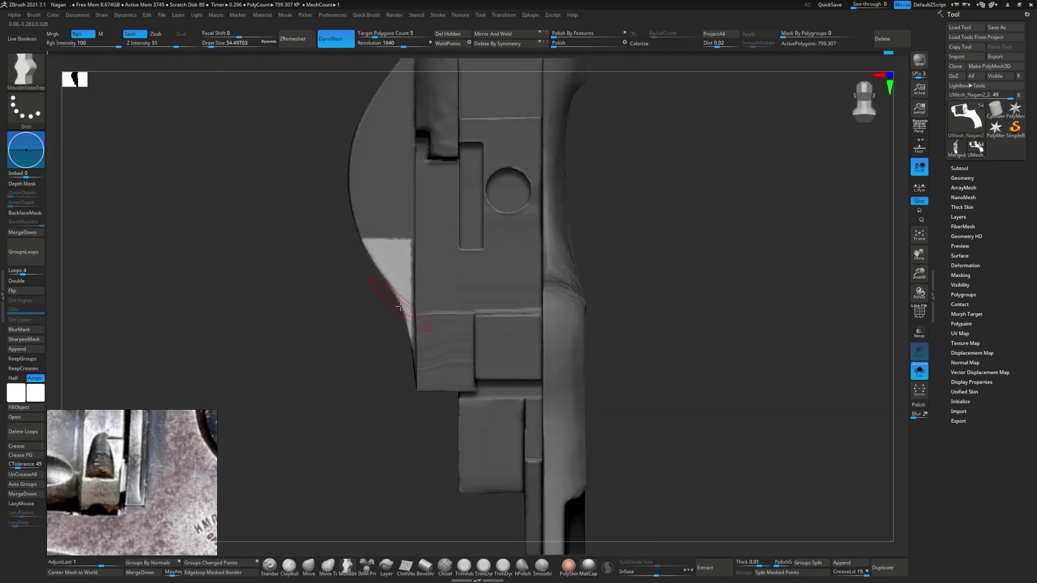
{"action": "key", "text": "b"}
{"action": "key", "text": "h"}
{"action": "key", "text": "p"}
{"action": "right_click_drag", "start_coordinate": [353, 338], "coordinate": [409, 373]}
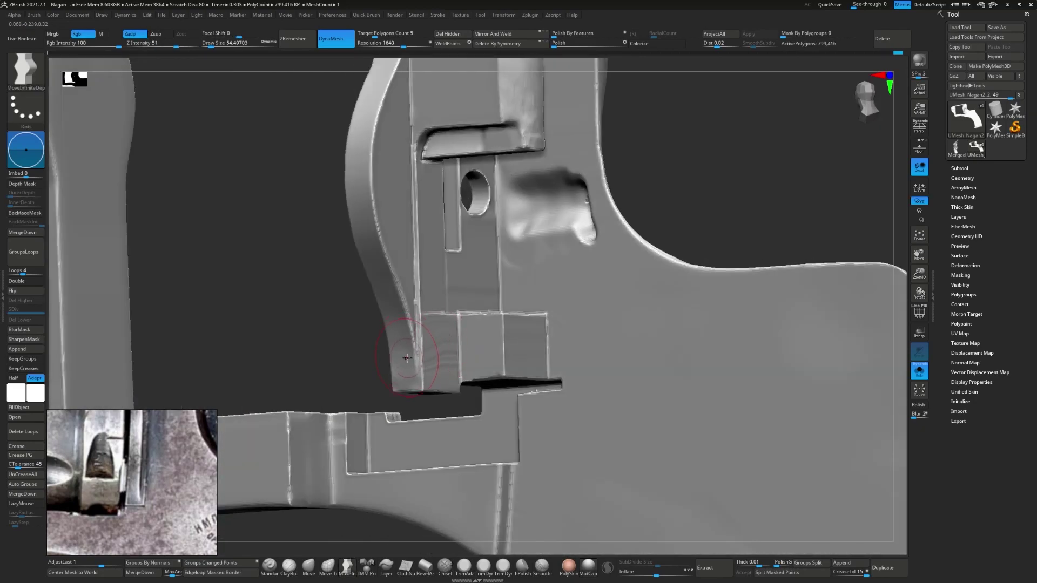
{"action": "mouse_move", "coordinate": [377, 245]}
{"action": "right_mouse_down"}
{"action": "mouse_move", "coordinate": [382, 301]}
{"action": "mouse_move", "coordinate": [429, 354]}
{"action": "mouse_move", "coordinate": [473, 356]}
{"action": "mouse_move", "coordinate": [471, 337]}
{"action": "right_mouse_up"}
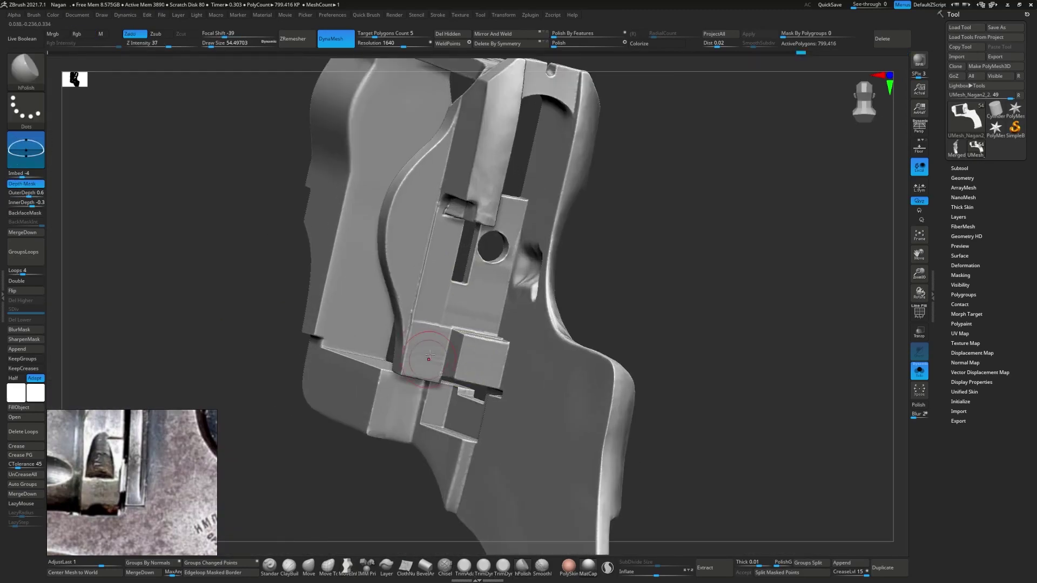
- Select the Nagan12 frame strip and reshape its curve with the MoveInfiniteDepth and Move brushes
{"action": "mouse_move", "coordinate": [402, 341]}
{"action": "right_mouse_down"}
{"action": "mouse_move", "coordinate": [343, 331]}
{"action": "mouse_move", "coordinate": [490, 340]}
{"action": "mouse_move", "coordinate": [378, 378]}
{"action": "right_mouse_up"}
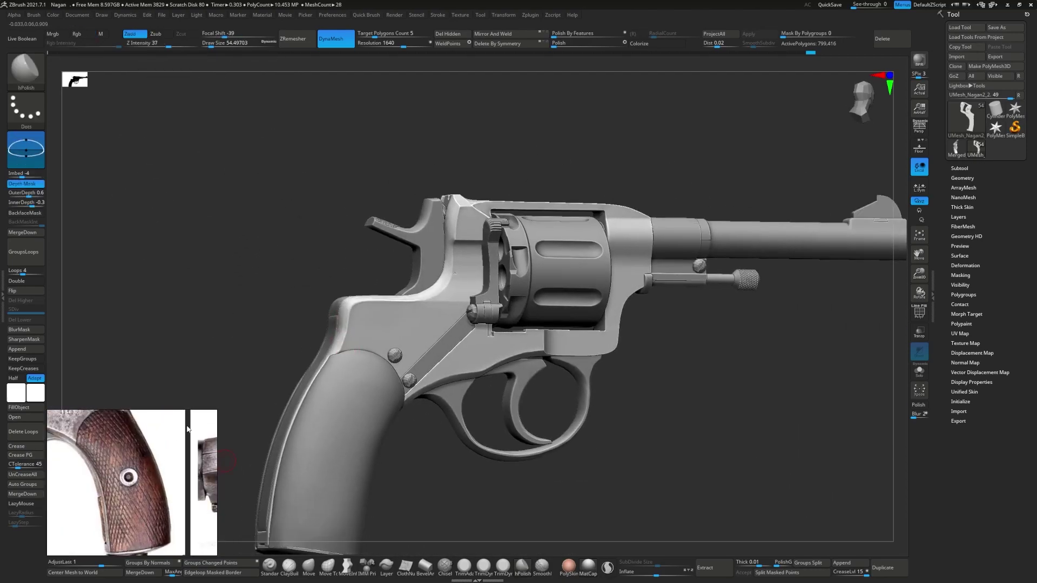
{"action": "mouse_move", "coordinate": [401, 378]}
{"action": "right_mouse_down"}
{"action": "mouse_move", "coordinate": [481, 369]}
{"action": "mouse_move", "coordinate": [445, 375]}
{"action": "mouse_move", "coordinate": [462, 358]}
{"action": "mouse_move", "coordinate": [326, 564]}
{"action": "right_mouse_up"}
{"action": "left_click", "coordinate": [463, 358], "text": "alt"}
{"action": "left_click", "coordinate": [347, 565]}
{"action": "key", "text": "s"}
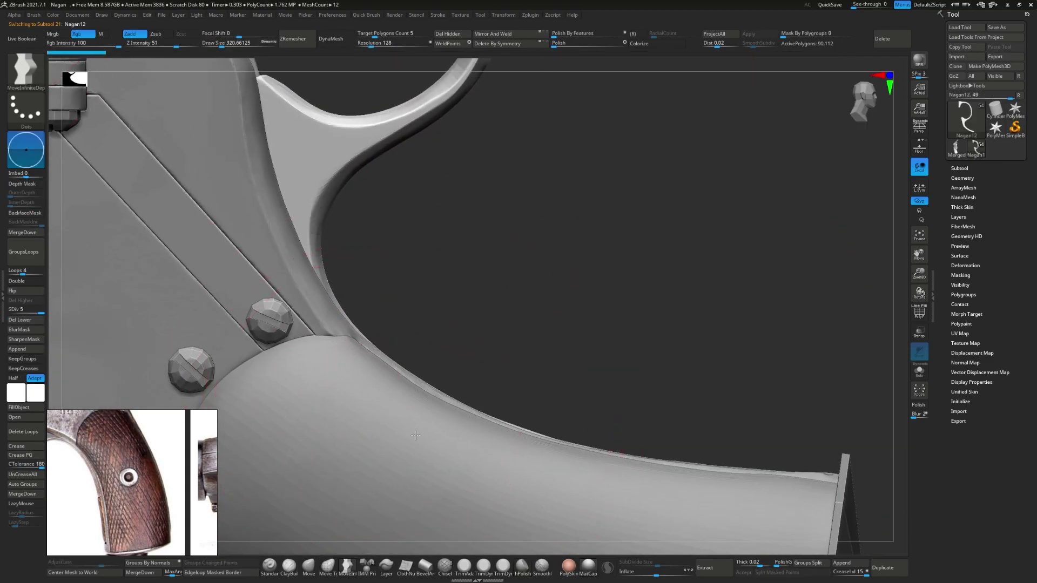
{"action": "mouse_move", "coordinate": [416, 435]}
{"action": "right_mouse_down"}
{"action": "mouse_move", "coordinate": [411, 410]}
{"action": "mouse_move", "coordinate": [421, 432]}
{"action": "mouse_move", "coordinate": [517, 462]}
{"action": "right_mouse_up"}
{"action": "left_click", "coordinate": [308, 565]}
{"action": "key", "text": "s"}
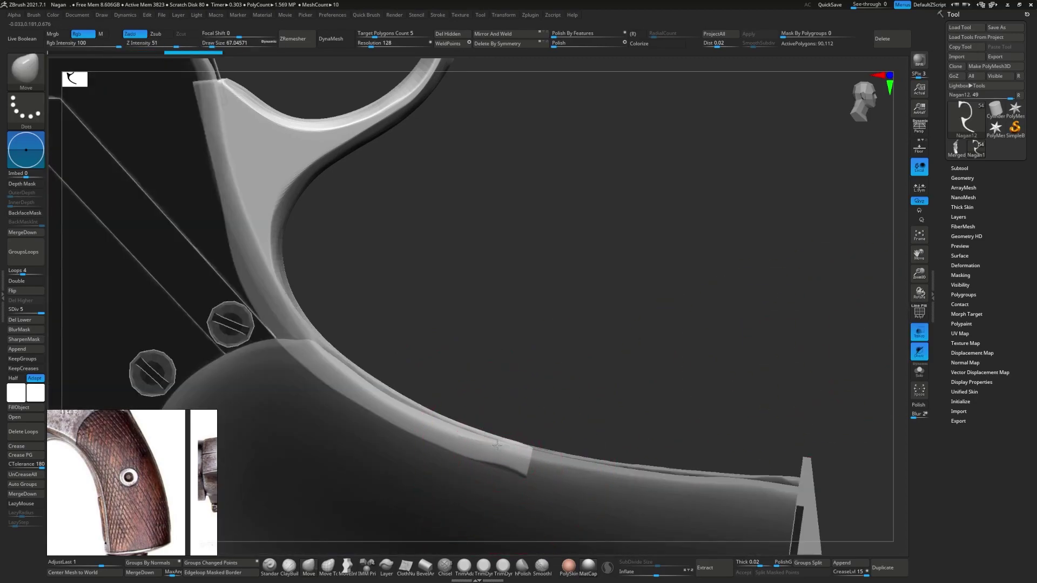
- Undo and redo the strip deformation to compare versions
{"action": "key", "text": "ctrl+z"}
{"action": "key", "text": "b"}
{"action": "key", "text": "m"}
{"action": "key", "text": "l"}
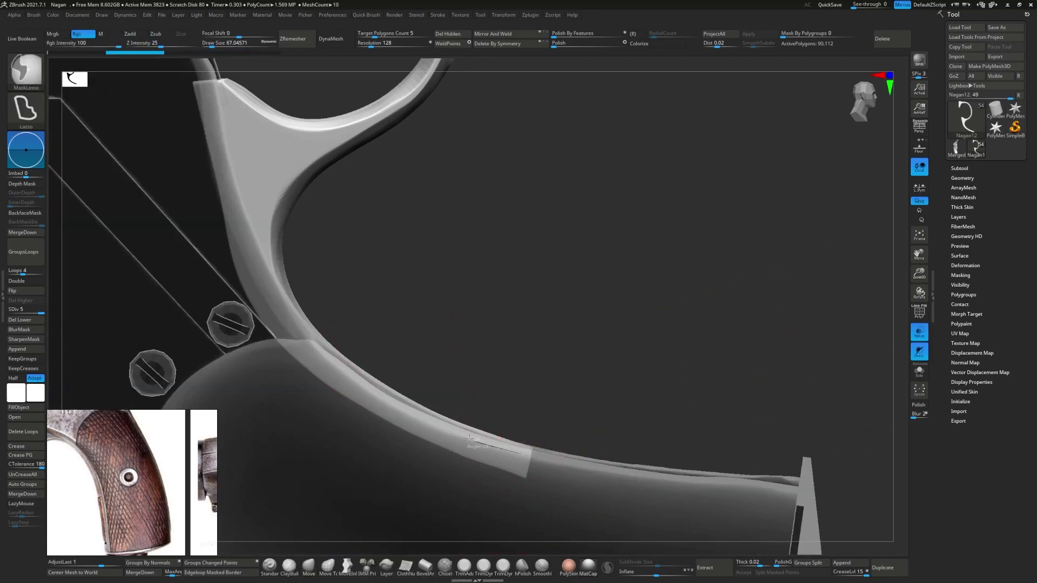
{"action": "key", "text": "ctrl+z"}
{"action": "key", "text": "ctrl+shift+z"}
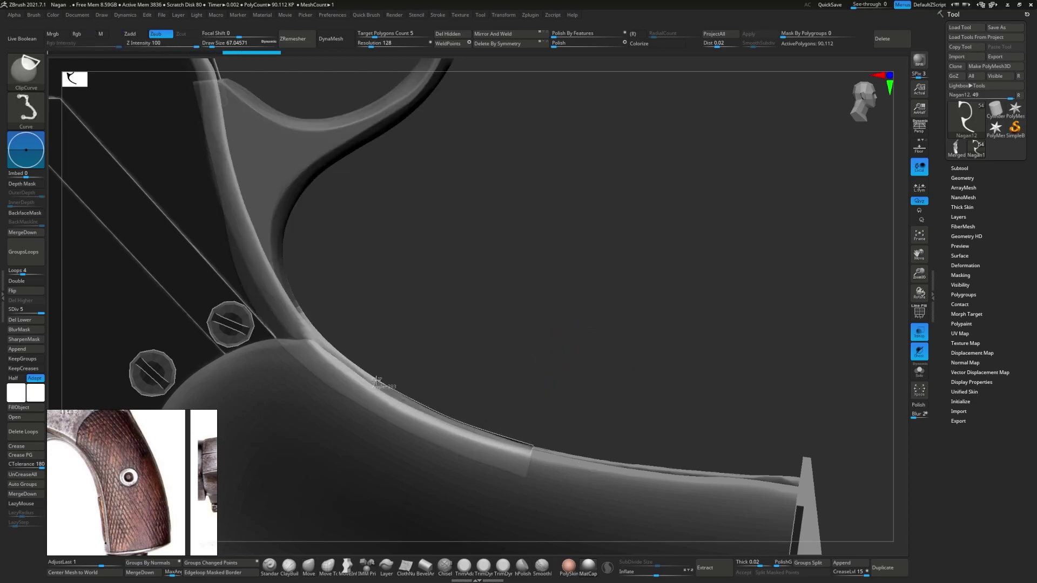
{"action": "key", "text": "ctrl+shift+z"}
{"action": "key", "text": "ctrl+shift+z"}
{"action": "key", "text": "ctrl+shift+z"}
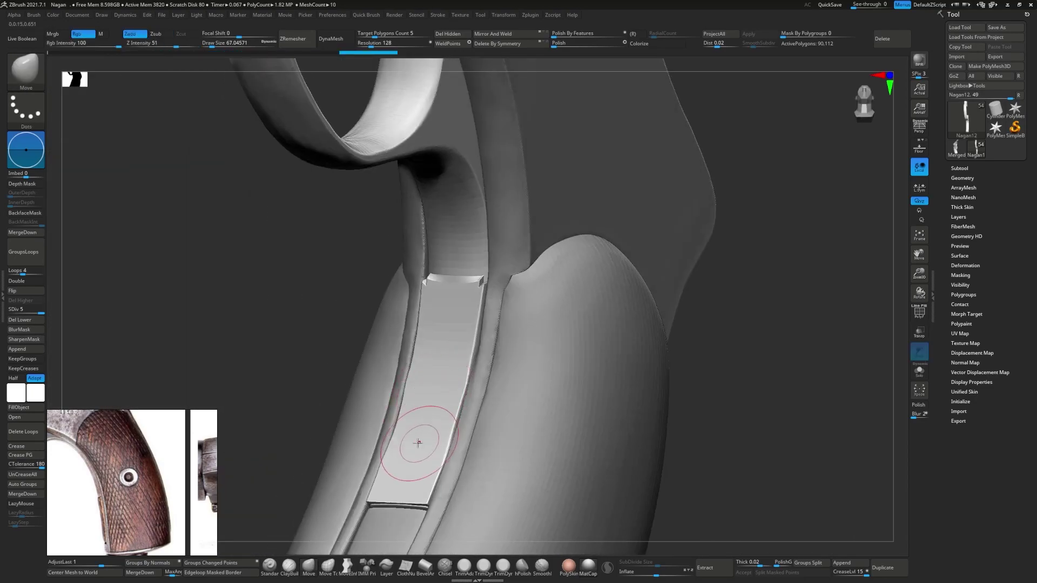
{"action": "key", "text": "ctrl+shift+z"}
{"action": "key", "text": "ctrl+shift+z"}
{"action": "key", "text": "ctrl+shift+z"}
{"action": "key", "text": "ctrl+shift+z"}
{"action": "key", "text": "ctrl+shift+z"}
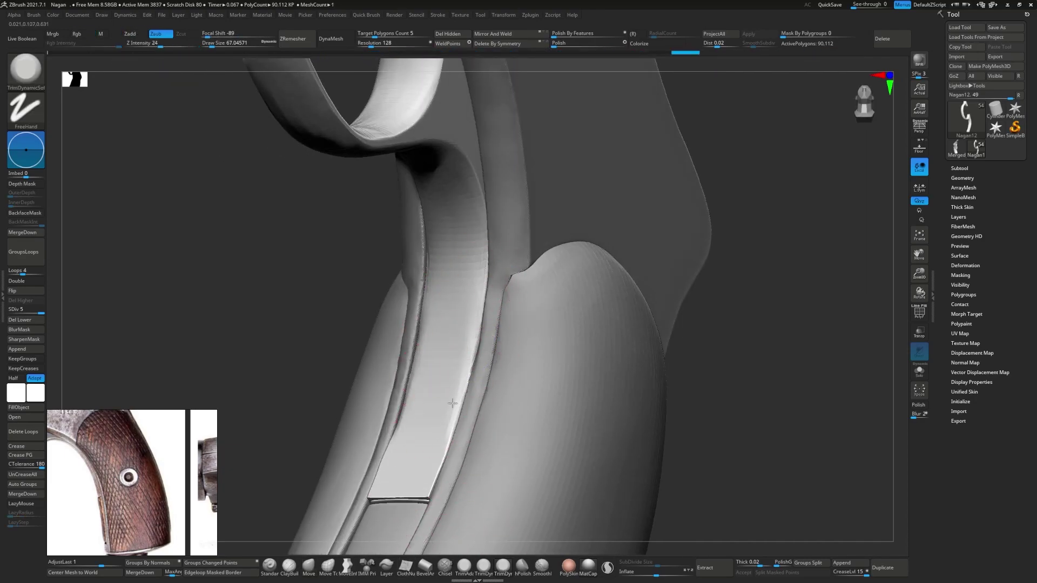
- Scrub back and forth through the undo history until the Nagan22 grip panel state is active
{"action": "key", "text": "ctrl+shift+z"}
{"action": "key", "text": "ctrl+z"}
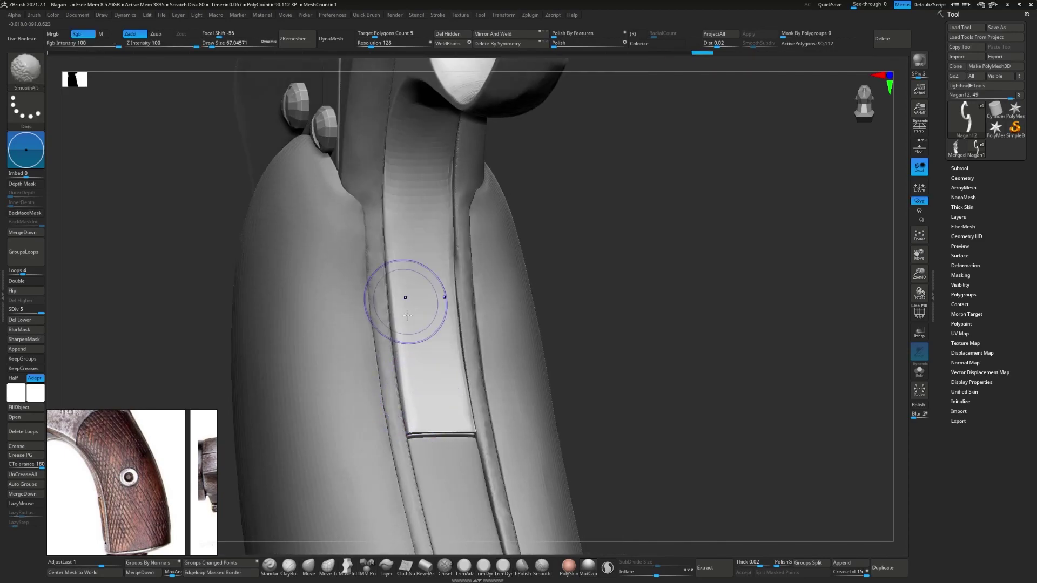
{"action": "key", "text": "ctrl+z"}
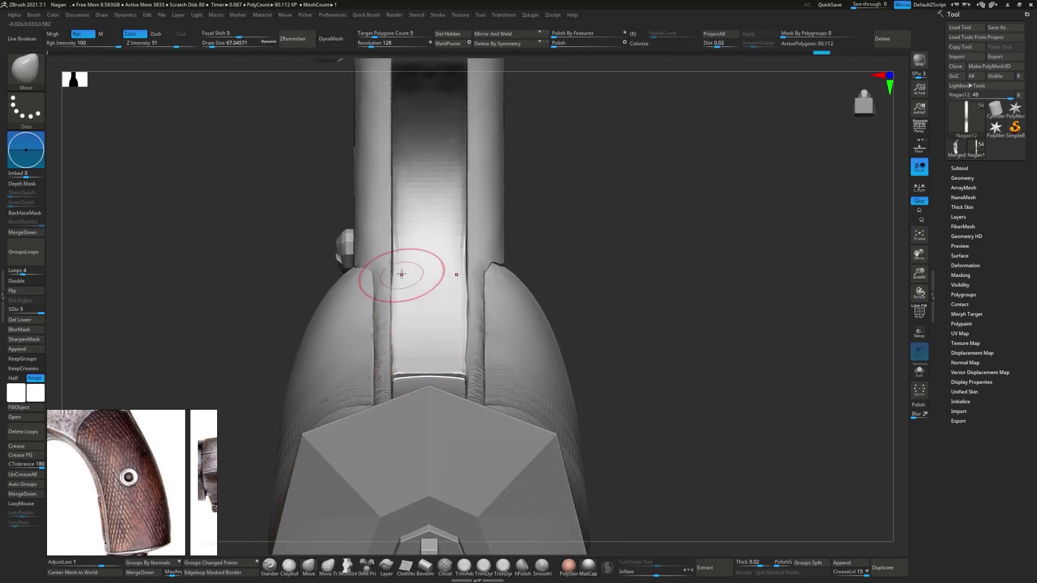
{"action": "key", "text": "ctrl+z"}
{"action": "key", "text": "ctrl+z"}
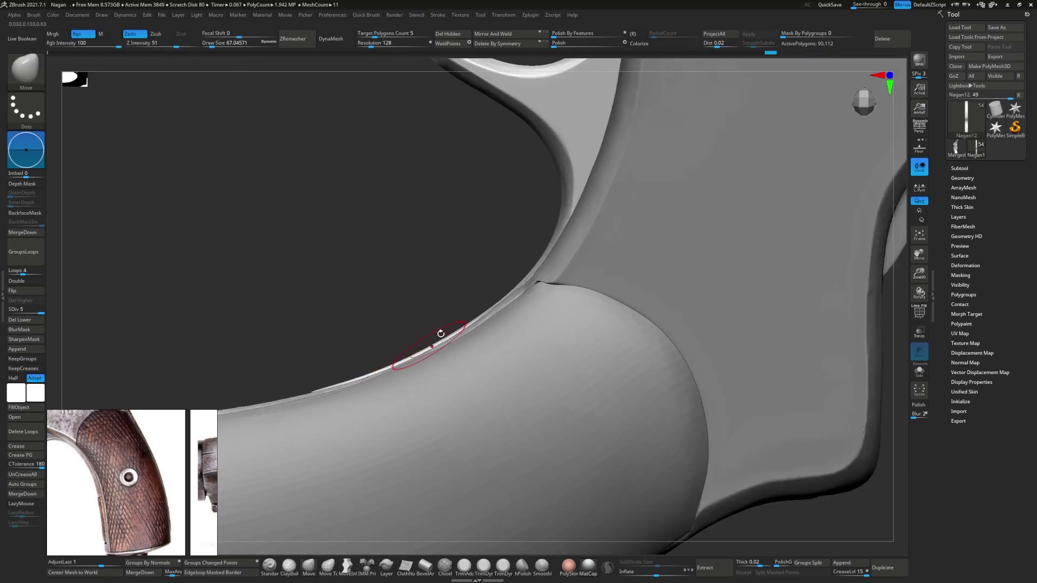
{"action": "key", "text": "ctrl+z"}
{"action": "key", "text": "ctrl+z"}
{"action": "key", "text": "ctrl+shift+z"}
{"action": "key", "text": "ctrl+shift+z"}
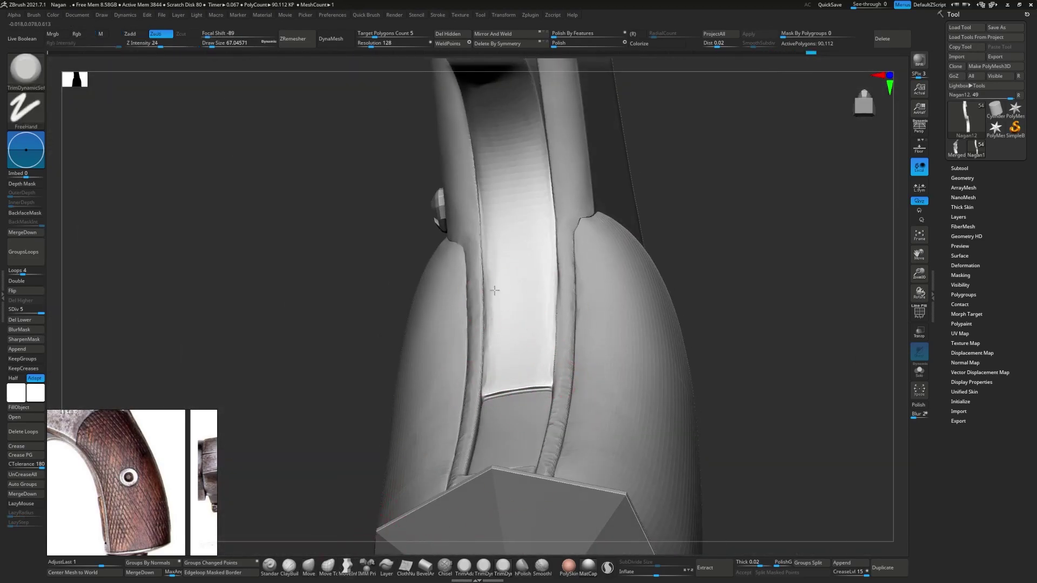
{"action": "key", "text": "ctrl+z"}
{"action": "key", "text": "ctrl+z"}
{"action": "key", "text": "ctrl+z"}
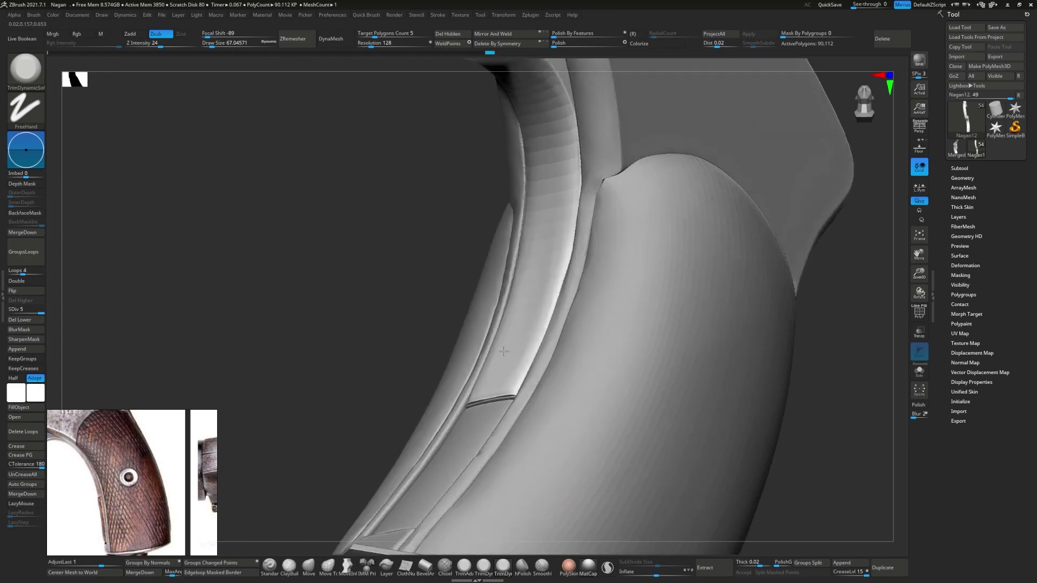
{"action": "key", "text": "ctrl+z"}
{"action": "key", "text": "ctrl+shift+z"}
{"action": "key", "text": "ctrl+shift+z"}
{"action": "key", "text": "ctrl+shift+z"}
{"action": "key", "text": "ctrl+shift+z"}
{"action": "key", "text": "ctrl+shift+z"}
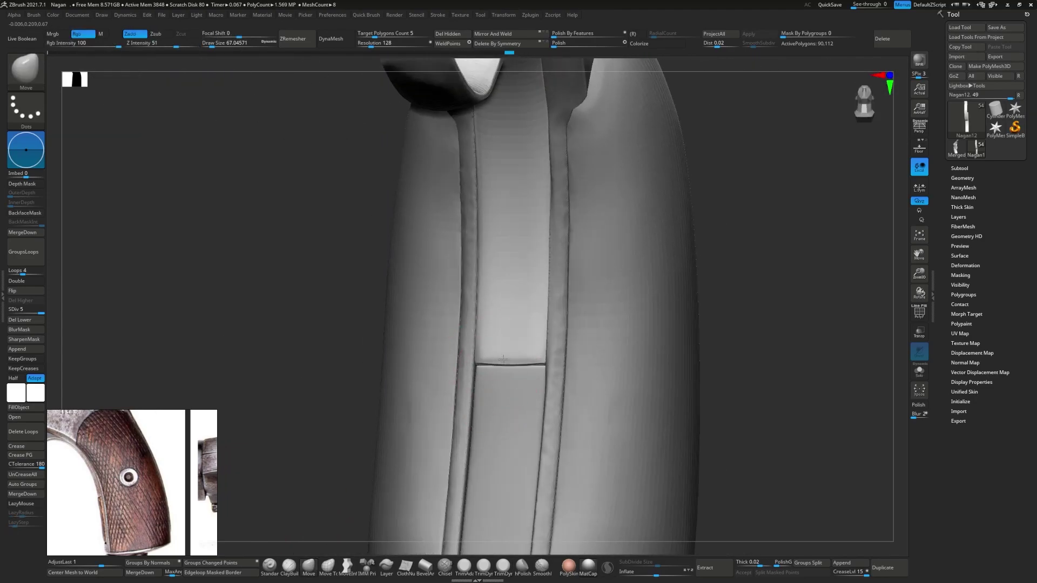
{"action": "key", "text": "ctrl+shift+z"}
{"action": "key", "text": "ctrl+z"}
{"action": "key", "text": "ctrl+z"}
{"action": "key", "text": "ctrl+z"}
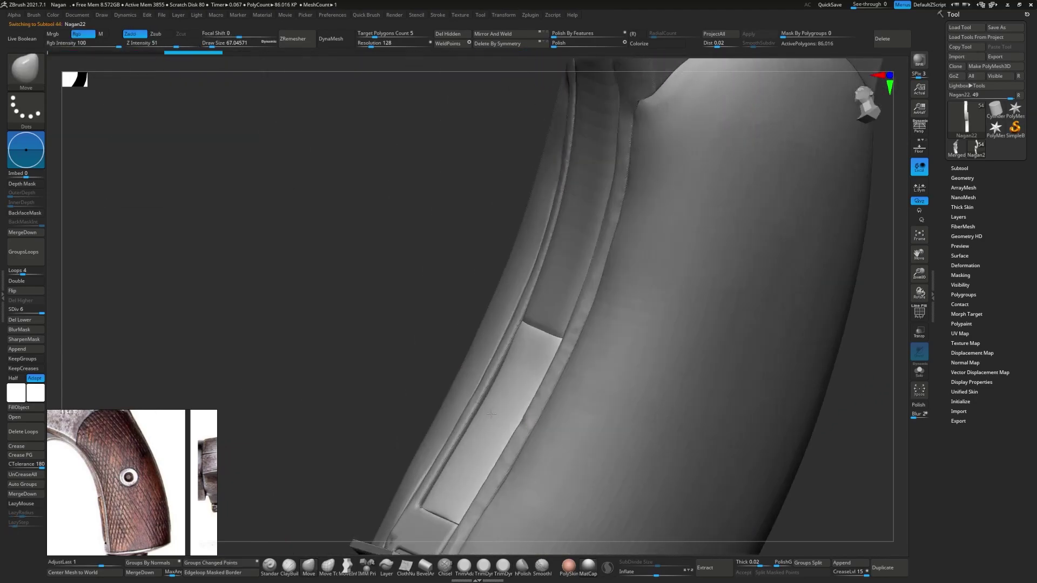
{"action": "key", "text": "ctrl+z"}
{"action": "key", "text": "ctrl+z"}
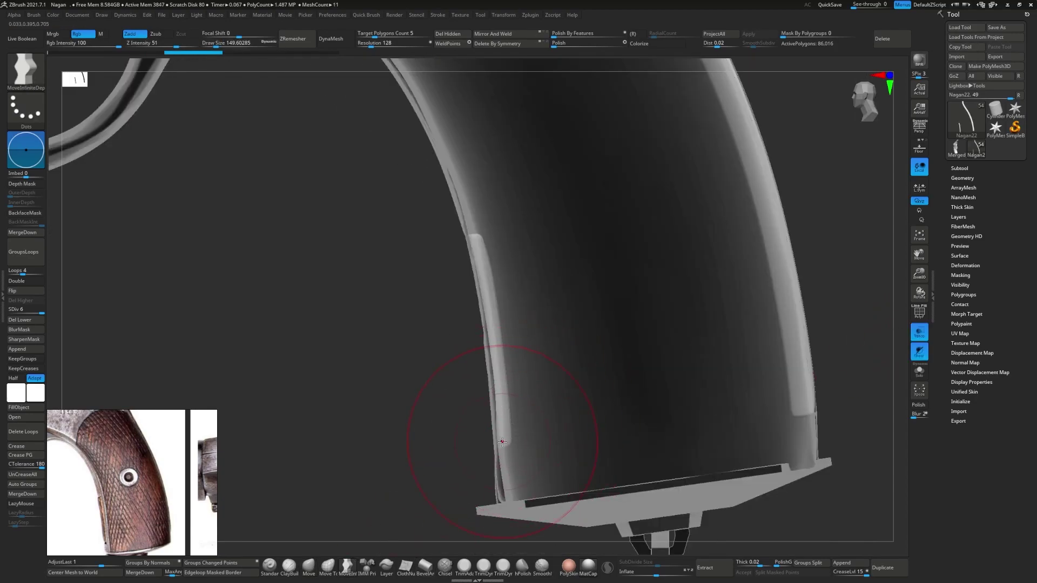
{"action": "key", "text": "ctrl+z"}
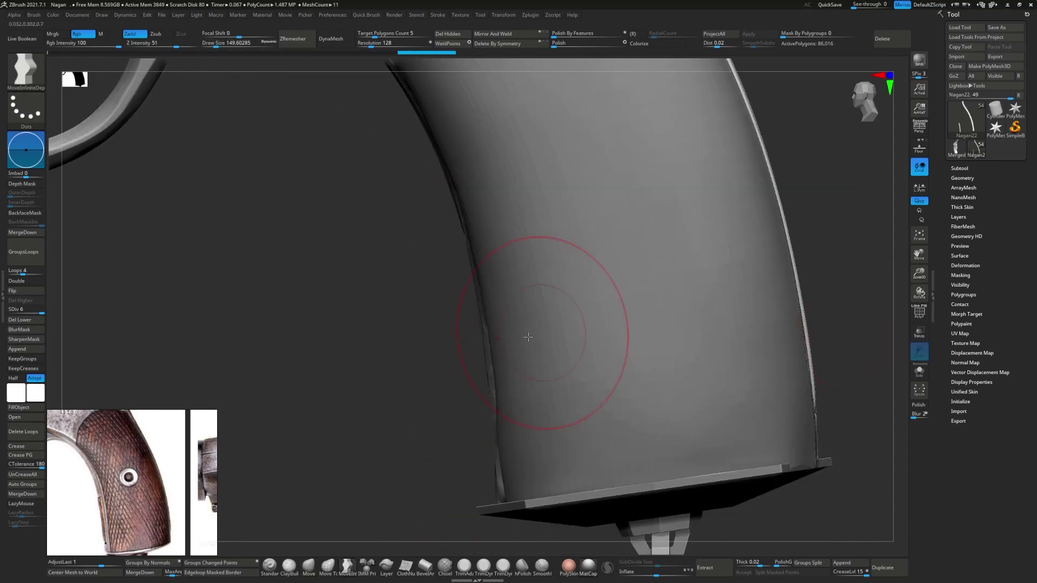
{"action": "key", "text": "ctrl+z"}
{"action": "key", "text": "ctrl+z"}
{"action": "key", "text": "ctrl+z"}
{"action": "key", "text": "ctrl+z"}
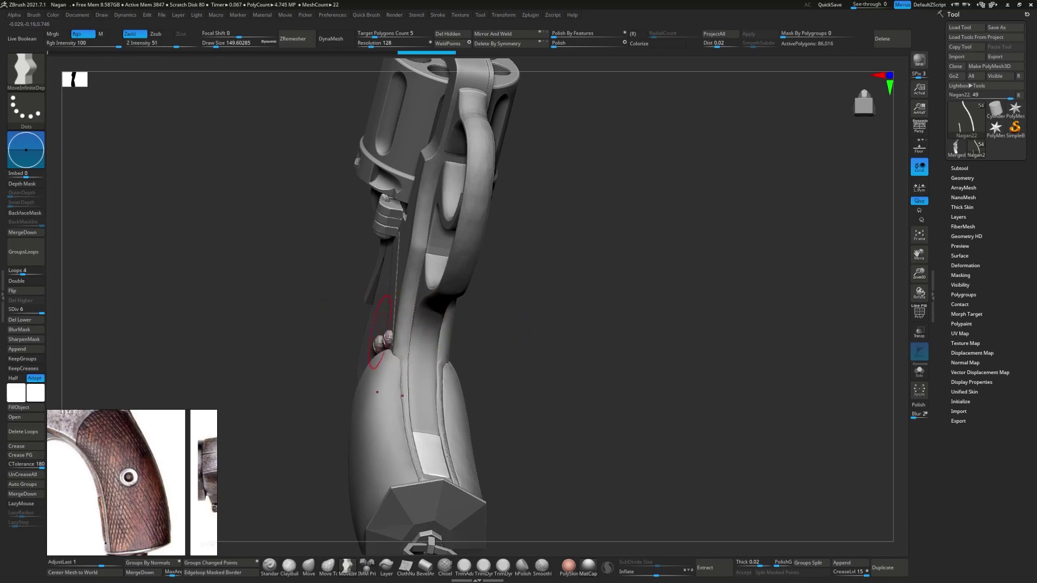
{"action": "key", "text": "ctrl+shift+z"}
{"action": "key", "text": "ctrl+z"}
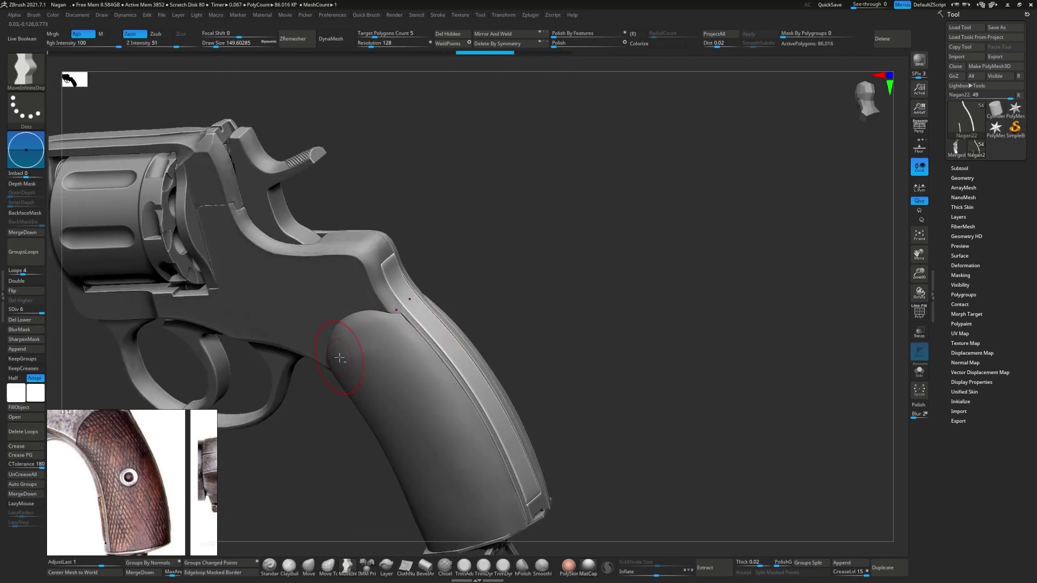
{"action": "key", "text": "ctrl+z"}
{"action": "key", "text": "ctrl+z"}
{"action": "key", "text": "ctrl+z"}
- Step through history to the grip remeshed at DynaMesh resolution 848, with PolyFrame on
{"action": "key", "text": "ctrl+shift+z"}
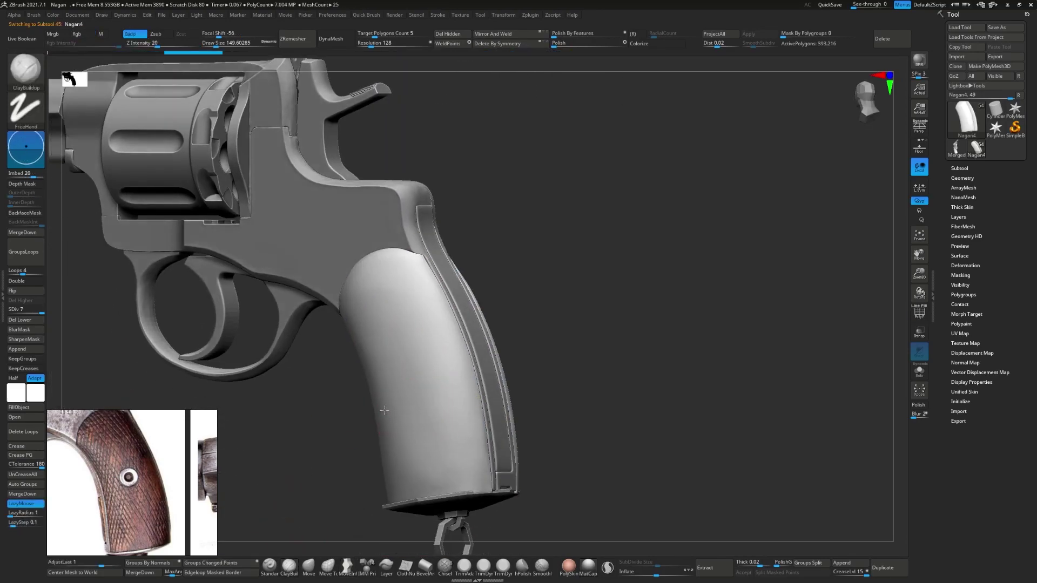
{"action": "key", "text": "ctrl+shift+z"}
{"action": "key", "text": "ctrl+shift+z"}
{"action": "key", "text": "ctrl+shift+z"}
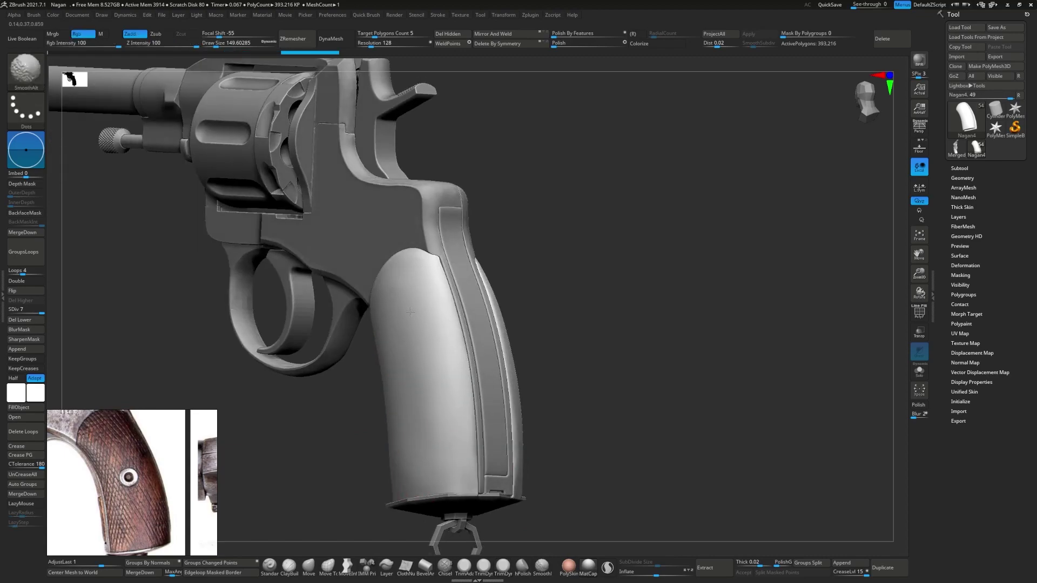
{"action": "key", "text": "ctrl+shift+z"}
{"action": "key", "text": "ctrl+shift+z"}
{"action": "key", "text": "ctrl+shift+z"}
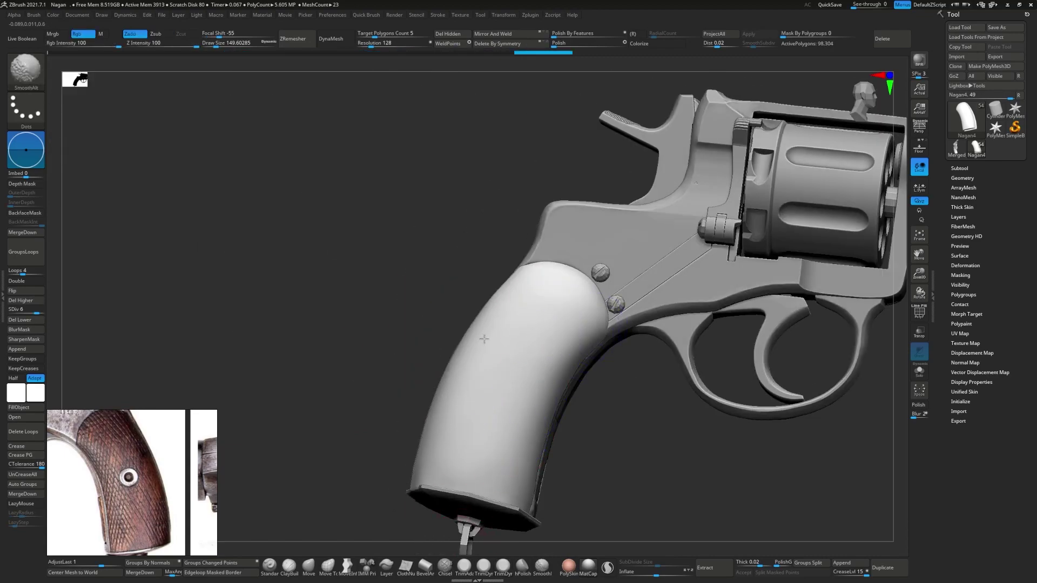
{"action": "key", "text": "ctrl+shift+z"}
{"action": "key", "text": "ctrl+shift+z"}
{"action": "key", "text": "ctrl+shift+z"}
{"action": "key", "text": "ctrl+shift+z"}
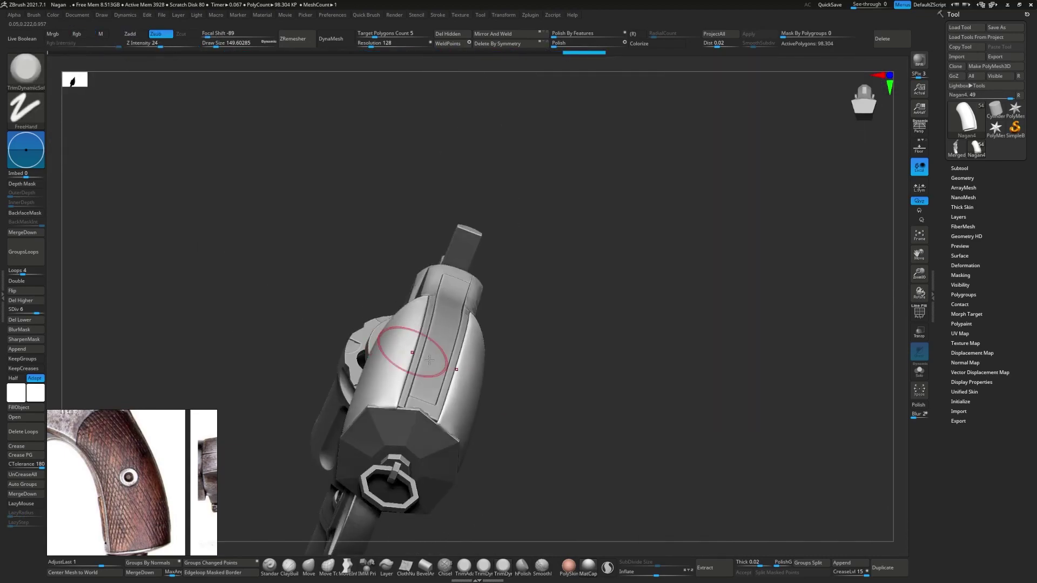
{"action": "key", "text": "ctrl+shift+z"}
{"action": "key", "text": "ctrl+shift+z"}
{"action": "key", "text": "ctrl+shift+z"}
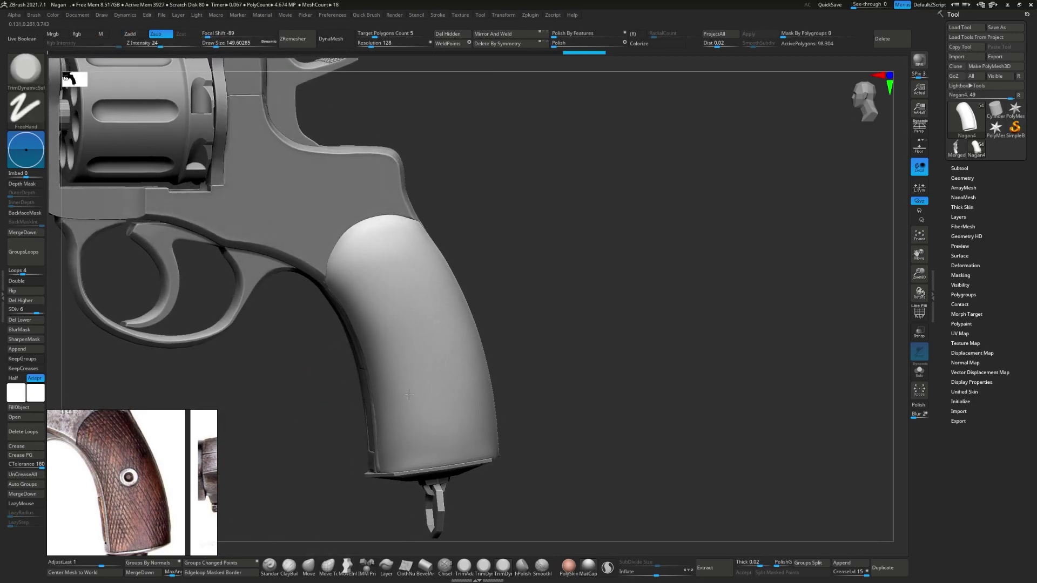
{"action": "key", "text": "ctrl+shift+z"}
{"action": "key", "text": "ctrl+shift+z"}
{"action": "key", "text": "shift+f"}
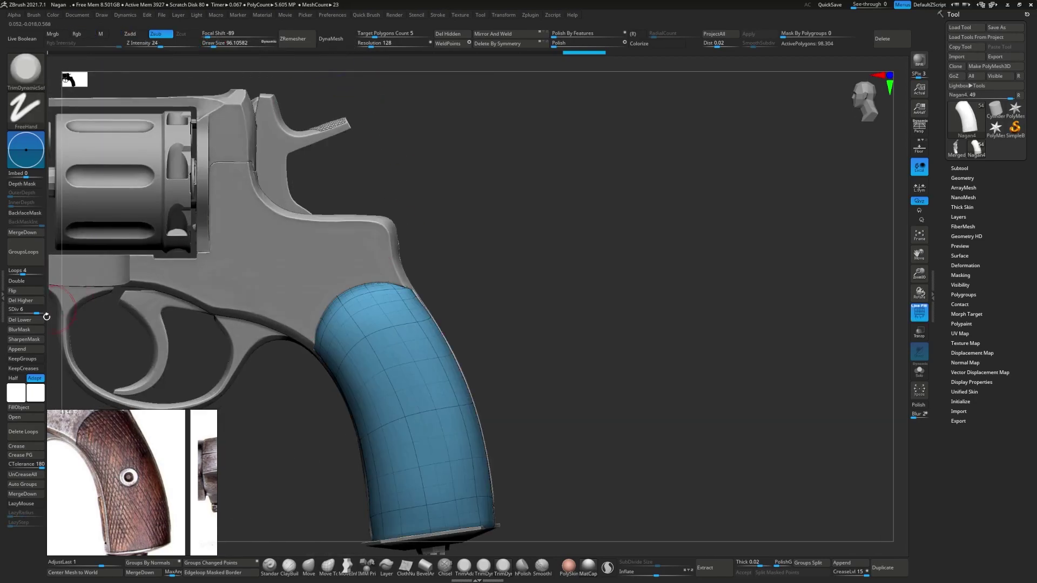
{"action": "key", "text": "ctrl+shift+z"}
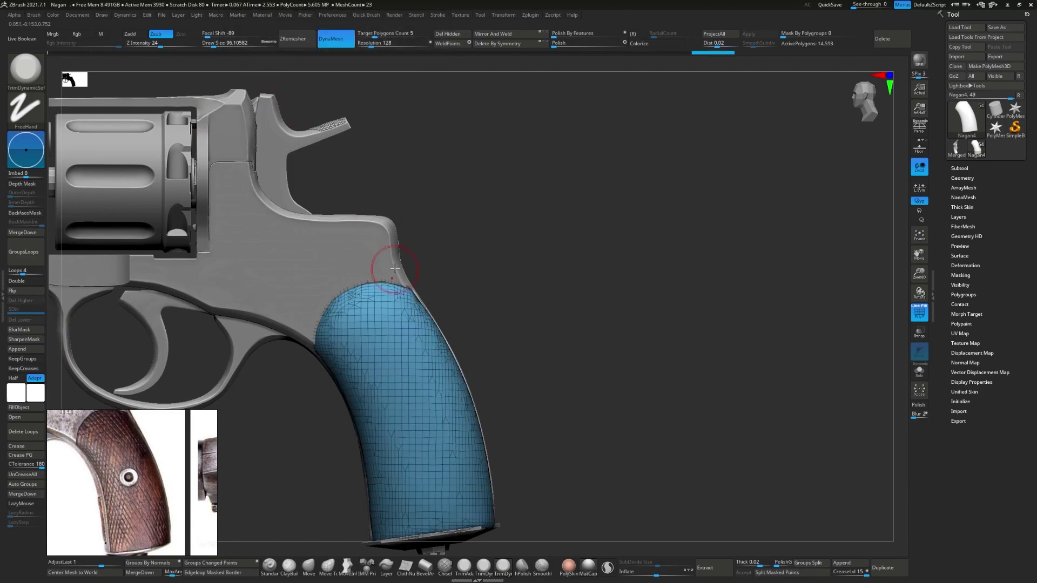
{"action": "key", "text": "ctrl+z"}
{"action": "key", "text": "ctrl+z"}
{"action": "key", "text": "ctrl+z"}
{"action": "key", "text": "ctrl+shift+z"}
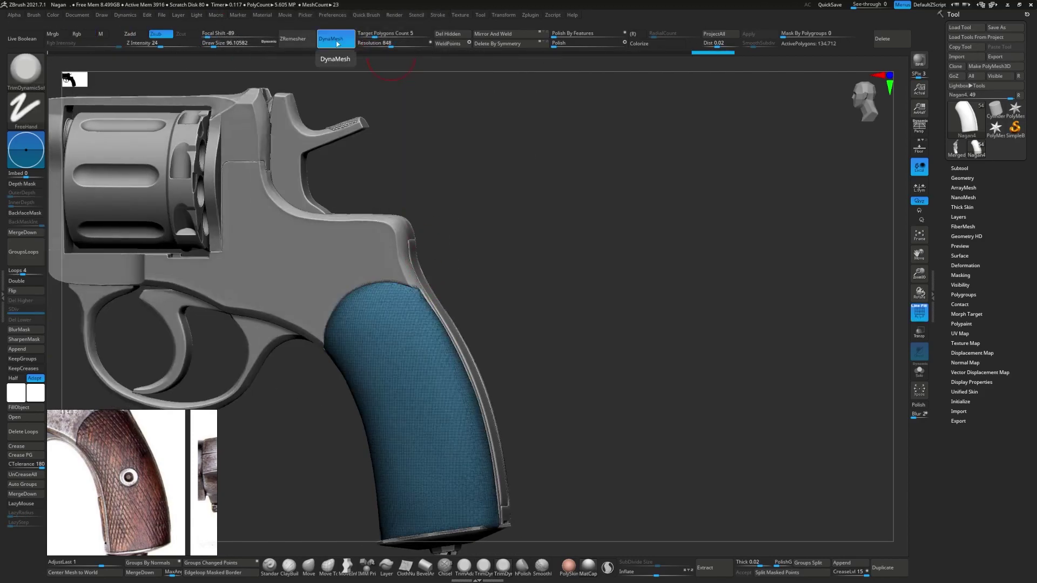
{"action": "key", "text": "ctrl+shift+z"}
{"action": "key", "text": "ctrl+shift+z"}
{"action": "key", "text": "ctrl+shift+z"}
{"action": "key", "text": "ctrl+shift+z"}
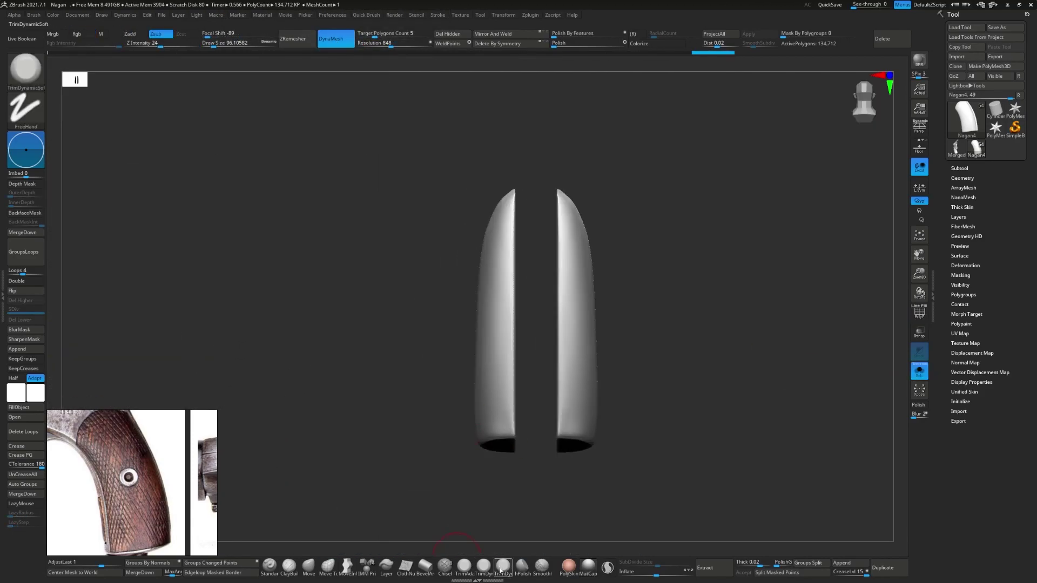
{"action": "key", "text": "ctrl+shift+z"}
{"action": "key", "text": "ctrl+shift+z"}
- Slice the grip's bottom edge straight with ClipCurve and orbit to check the cut
{"action": "left_click_drag", "start_coordinate": [335, 471], "coordinate": [570, 446], "text": "ctrl+shift"}
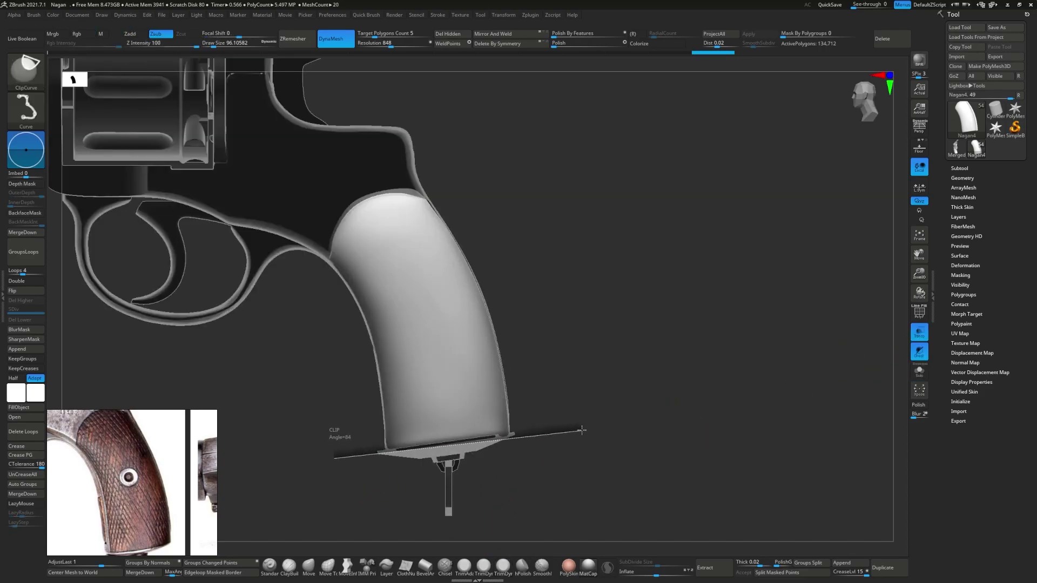
{"action": "mouse_move", "coordinate": [713, 378]}
{"action": "left_mouse_down"}
{"action": "mouse_move", "coordinate": [486, 398]}
{"action": "mouse_move", "coordinate": [541, 382]}
{"action": "mouse_move", "coordinate": [399, 362]}
{"action": "left_mouse_up"}
{"action": "key", "text": "space"}
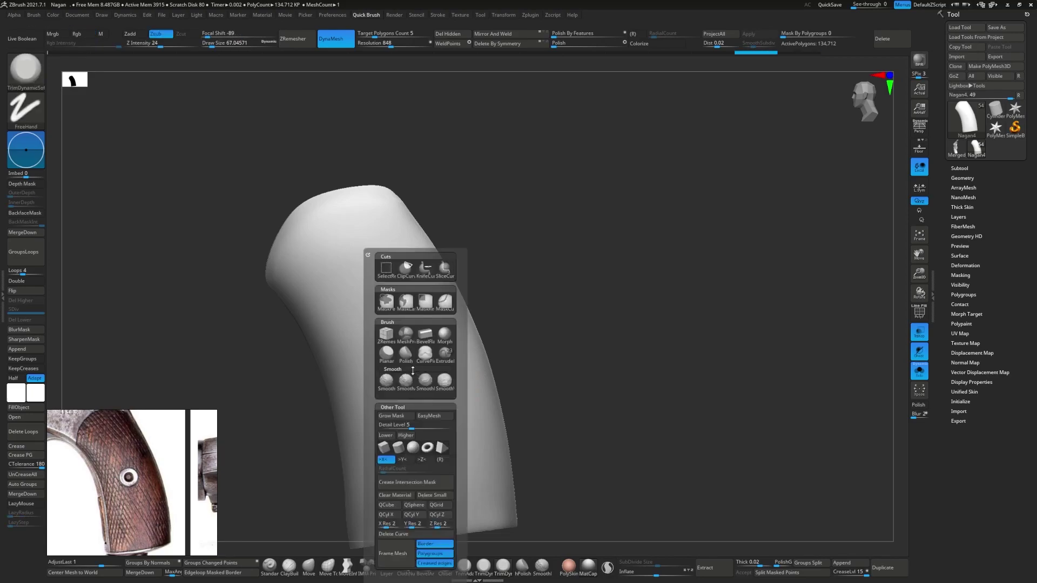
{"action": "left_click", "coordinate": [417, 311]}
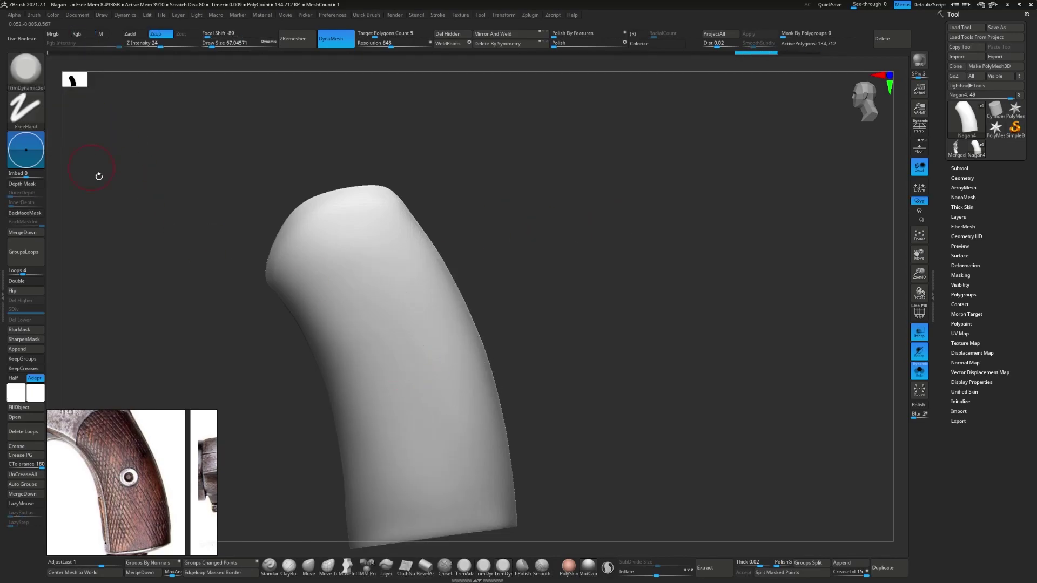
{"action": "left_click", "coordinate": [366, 568]}
{"action": "left_click", "coordinate": [169, 63]}
- Test-insert an IMM Cylinder Inner at the grip's screw spot and orbit the full revolver to check it
{"action": "mouse_move", "coordinate": [247, 291]}
{"action": "left_mouse_down"}
{"action": "mouse_move", "coordinate": [407, 349]}
{"action": "mouse_move", "coordinate": [341, 345]}
{"action": "left_mouse_up"}
{"action": "left_click", "coordinate": [424, 357]}
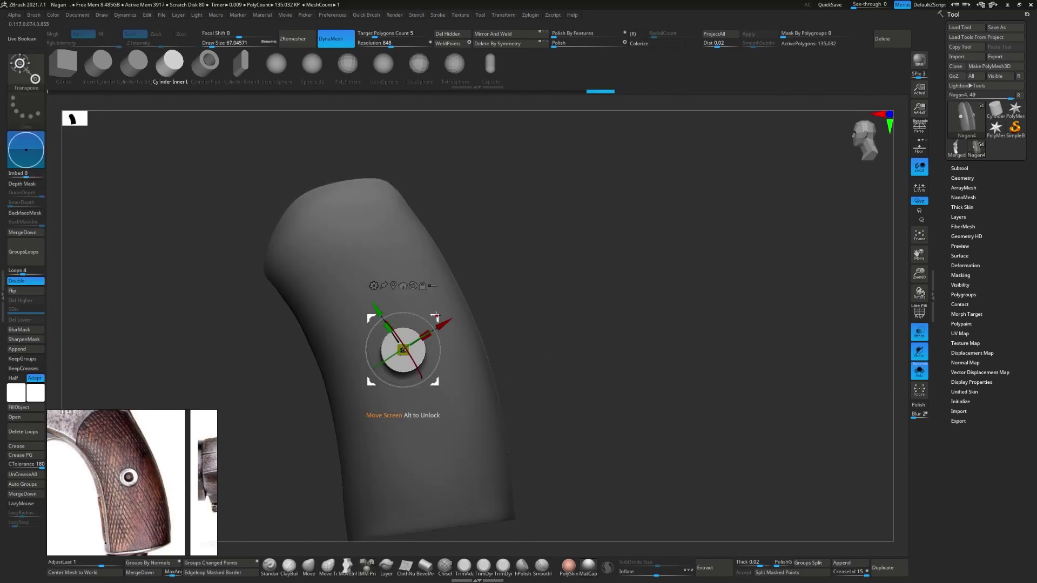
{"action": "key", "text": "alt+s"}
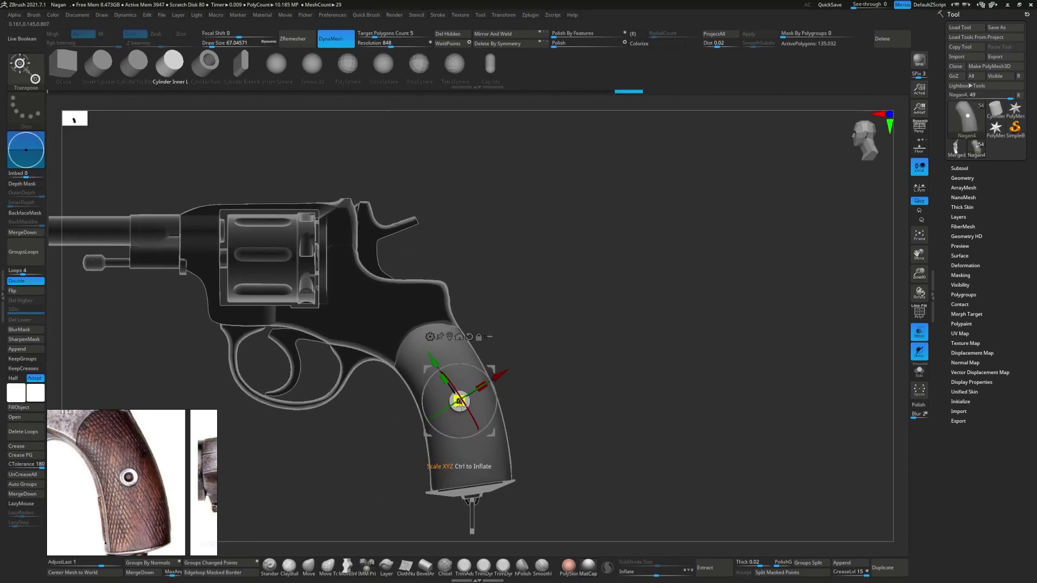
{"action": "mouse_move", "coordinate": [459, 401]}
{"action": "right_mouse_down"}
{"action": "mouse_move", "coordinate": [425, 400]}
{"action": "mouse_move", "coordinate": [429, 390]}
{"action": "right_mouse_up"}
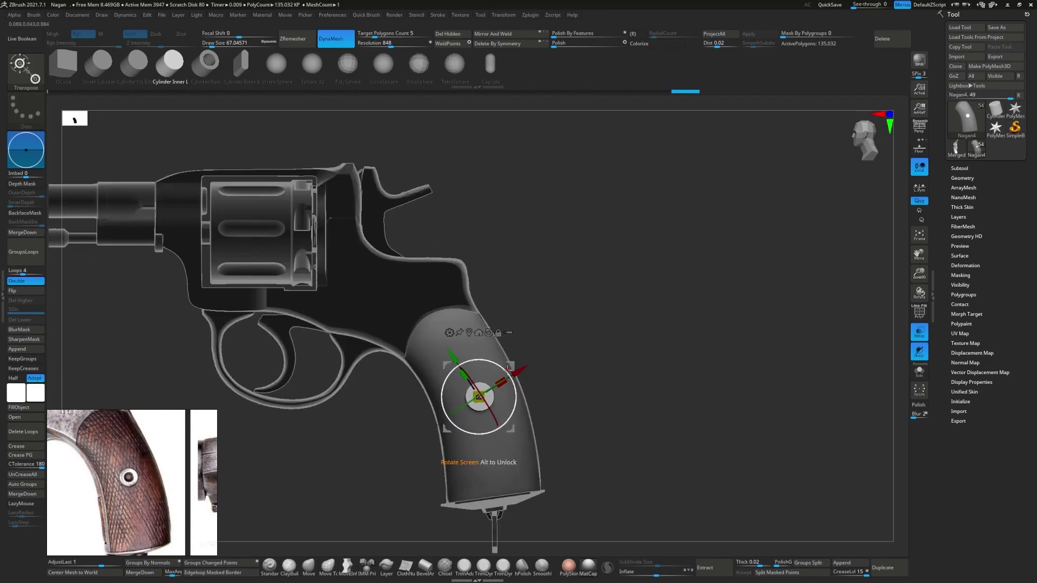
{"action": "mouse_move", "coordinate": [508, 369]}
{"action": "right_mouse_down"}
{"action": "mouse_move", "coordinate": [505, 389]}
{"action": "mouse_move", "coordinate": [526, 386]}
{"action": "right_mouse_up"}
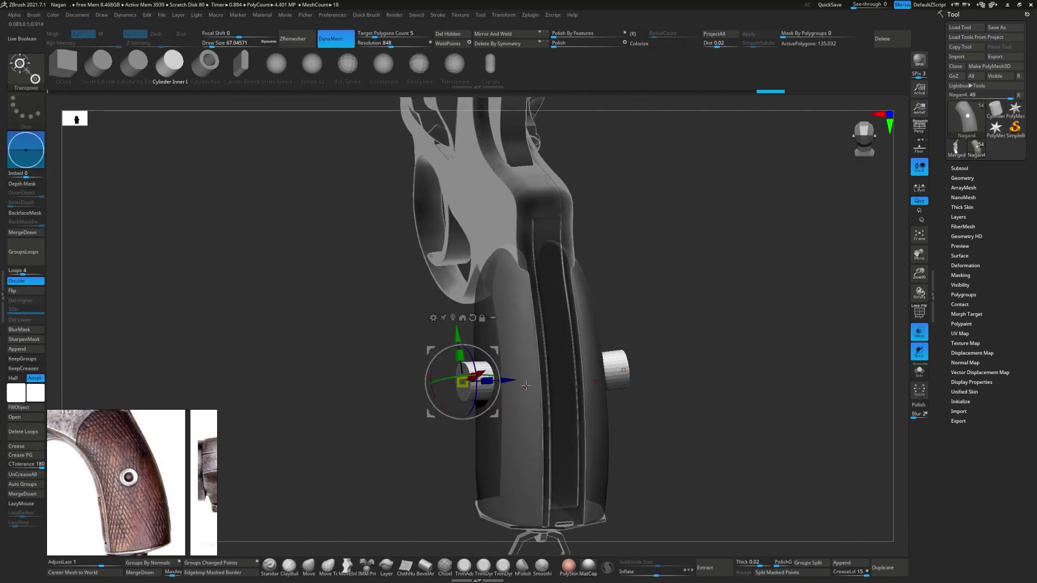
{"action": "right_click_drag", "start_coordinate": [492, 323], "coordinate": [462, 387], "text": "shift"}
{"action": "key", "text": "q"}
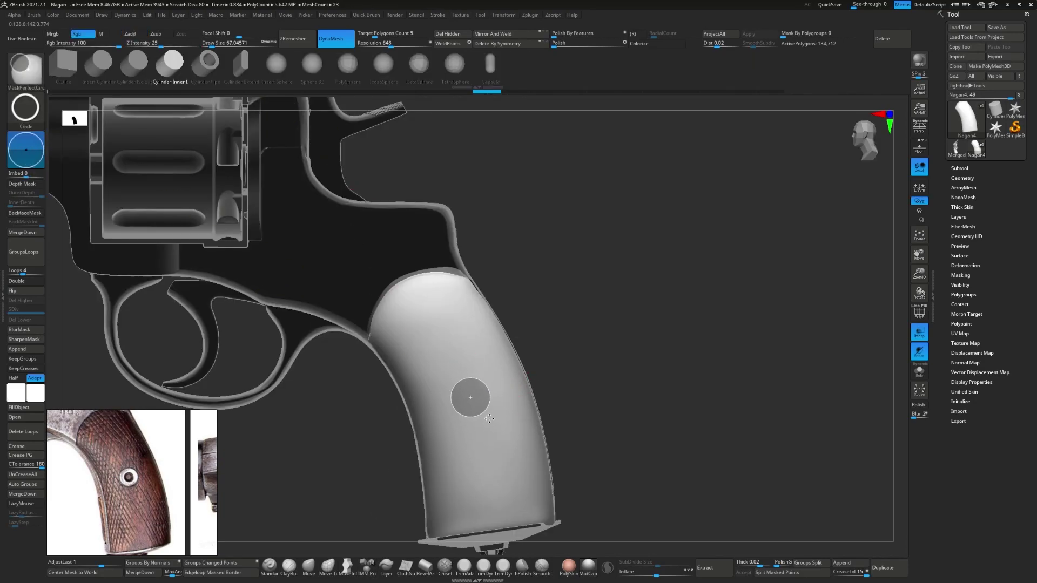
- Mask the round screw area on the grip and make it its own polygroup
{"action": "right_click_drag", "start_coordinate": [490, 418], "coordinate": [511, 232], "text": "shift"}
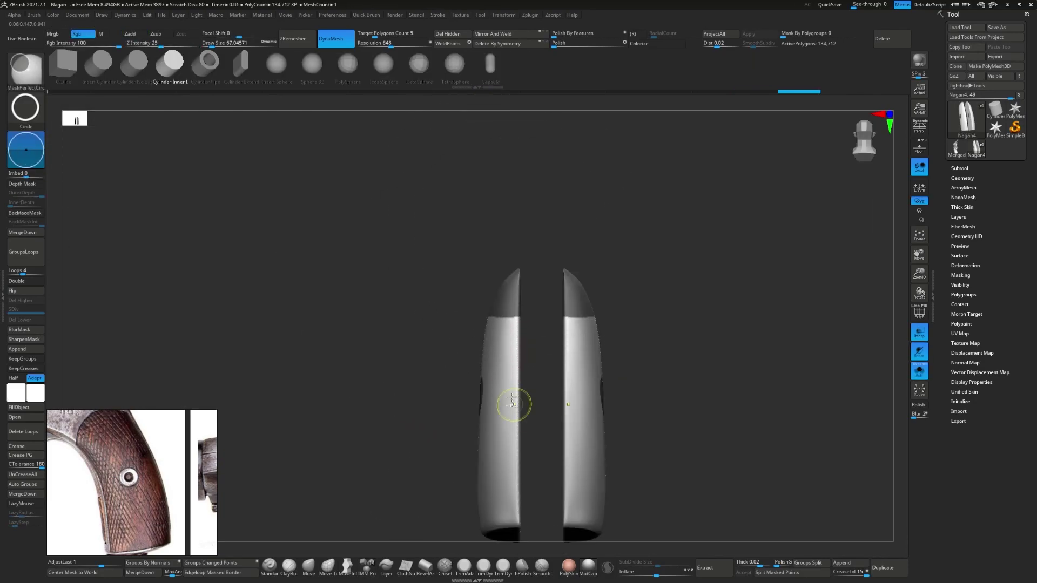
{"action": "key", "text": "b"}
{"action": "key", "text": "m"}
{"action": "key", "text": "r"}
{"action": "mouse_move", "coordinate": [508, 272]}
{"action": "right_mouse_down"}
{"action": "mouse_move", "coordinate": [499, 386]}
{"action": "mouse_move", "coordinate": [329, 398]}
{"action": "right_mouse_up"}
{"action": "key", "text": "shift+f"}
{"action": "key", "text": "b"}
{"action": "key", "text": "i"}
{"action": "key", "text": "p"}
{"action": "key", "text": "ctrl+w"}
- Inspect the new circular polygroup and try the SliceCirc brush on it
{"action": "right_click_drag", "start_coordinate": [456, 416], "coordinate": [423, 397], "text": "ctrl"}
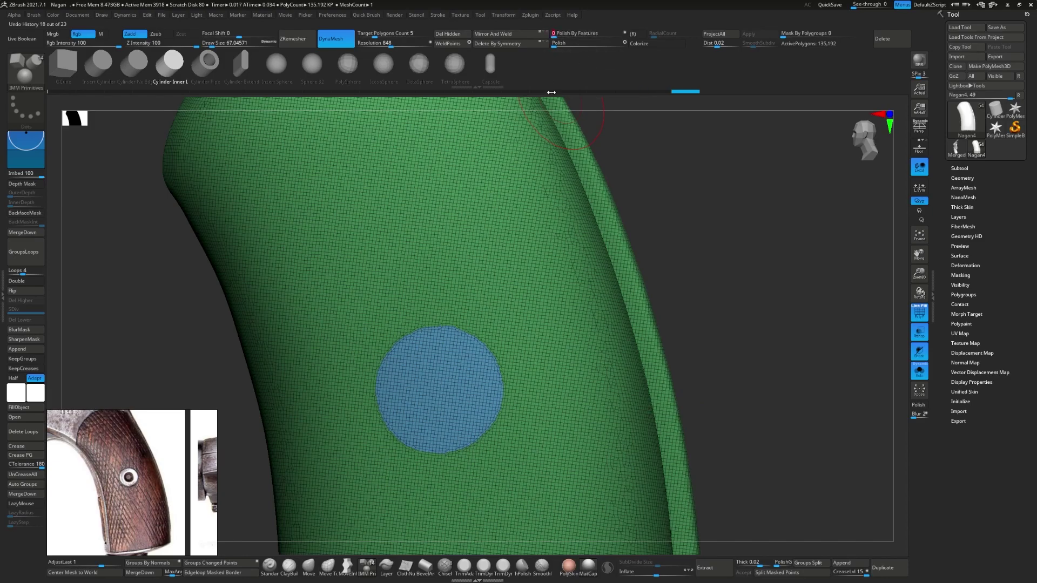
{"action": "right_click_drag", "start_coordinate": [540, 135], "coordinate": [496, 298], "text": "ctrl"}
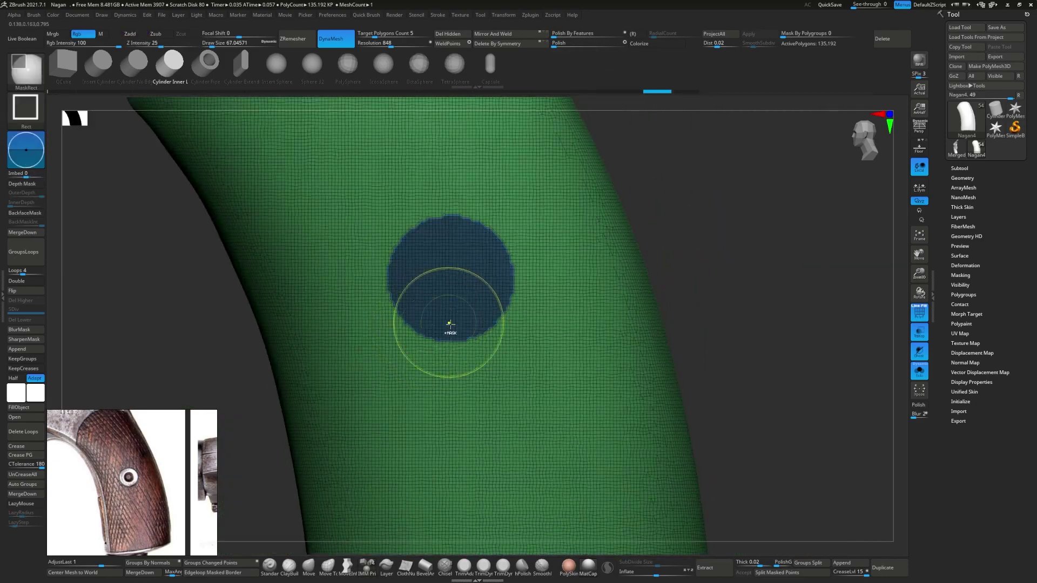
{"action": "key", "text": "shift+f"}
{"action": "key", "text": "f"}
{"action": "key", "text": "b"}
{"action": "left_click", "coordinate": [425, 129]}
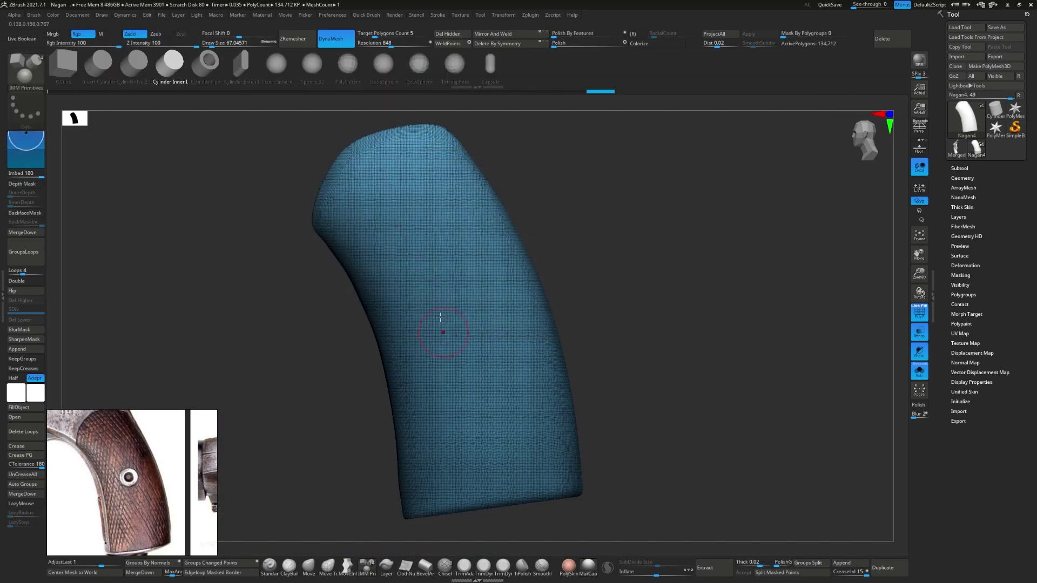
{"action": "key", "text": "b"}
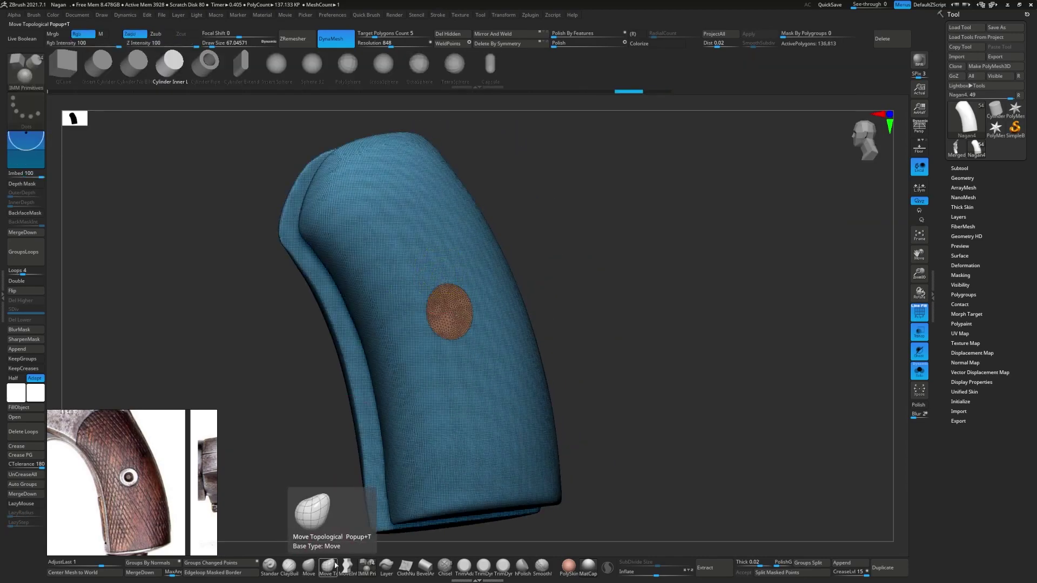
{"action": "left_click", "coordinate": [335, 566]}
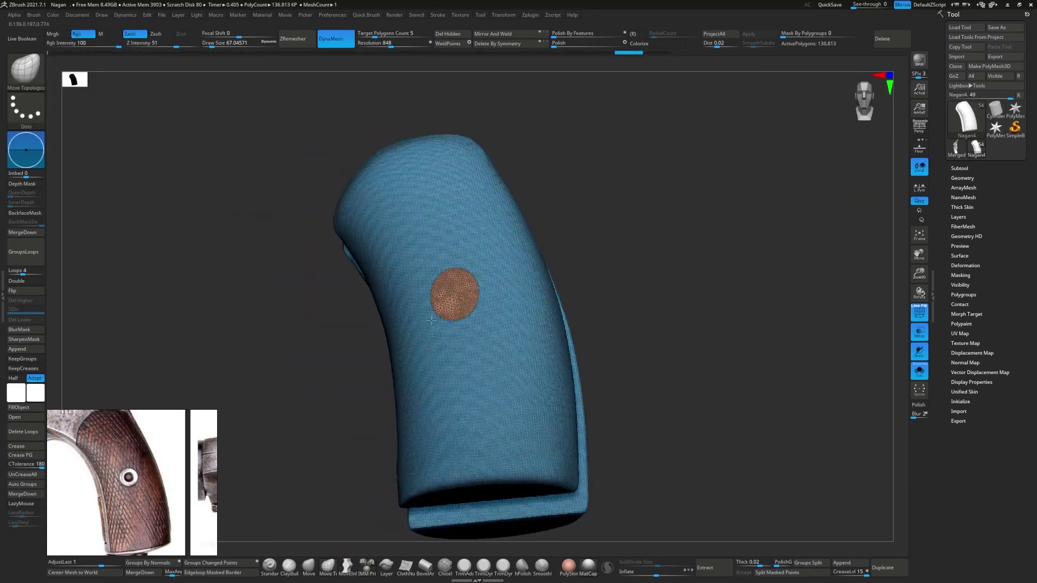
{"action": "right_click_drag", "start_coordinate": [399, 275], "coordinate": [440, 295]}
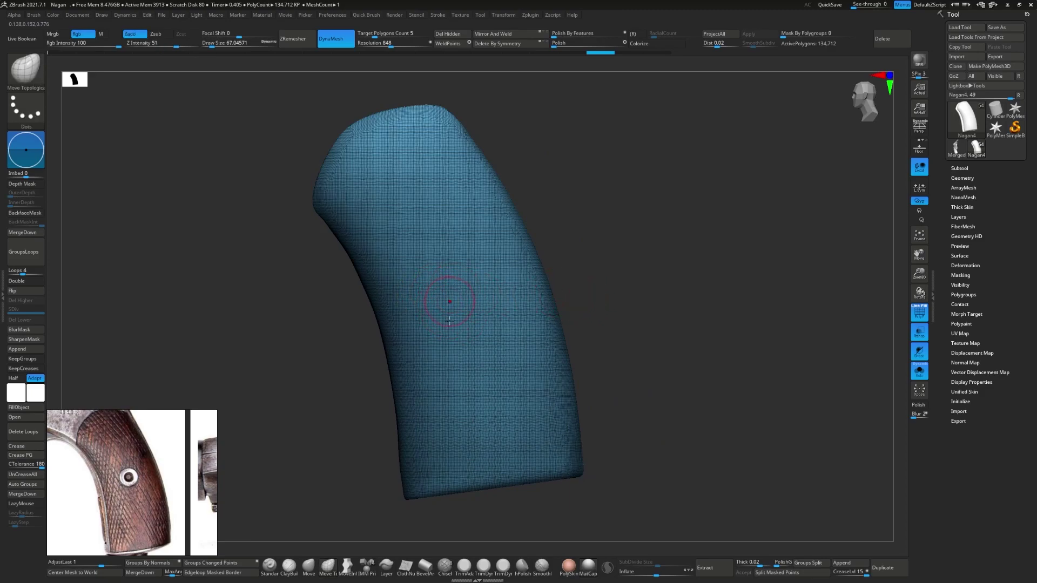
- Carve the round recess with the Layer brush in Zsub, tuning Z Intensity and size
{"action": "key", "text": "b"}
{"action": "key", "text": "shift+f"}
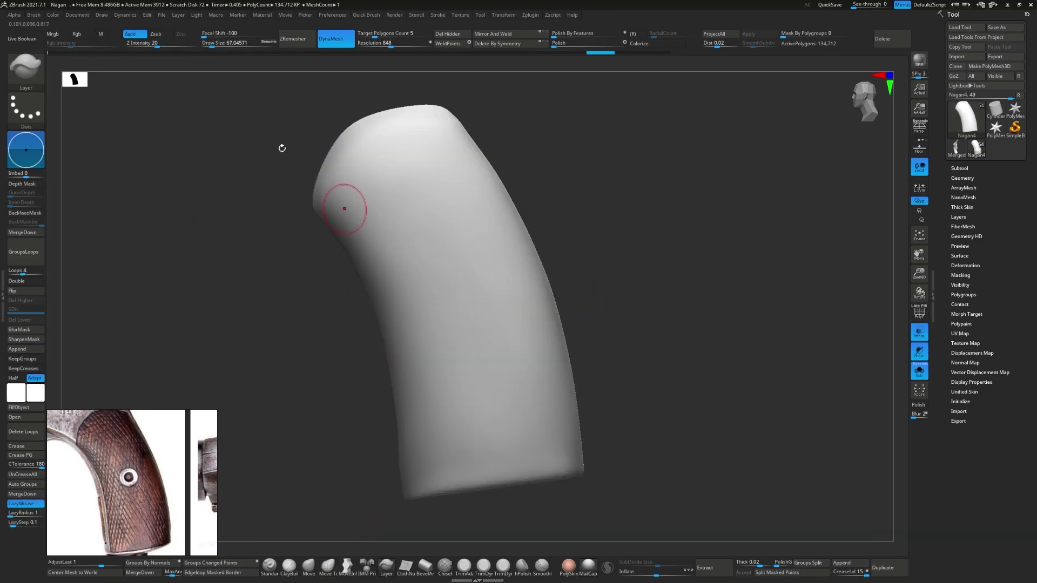
{"action": "right_click_drag", "start_coordinate": [344, 209], "coordinate": [437, 331]}
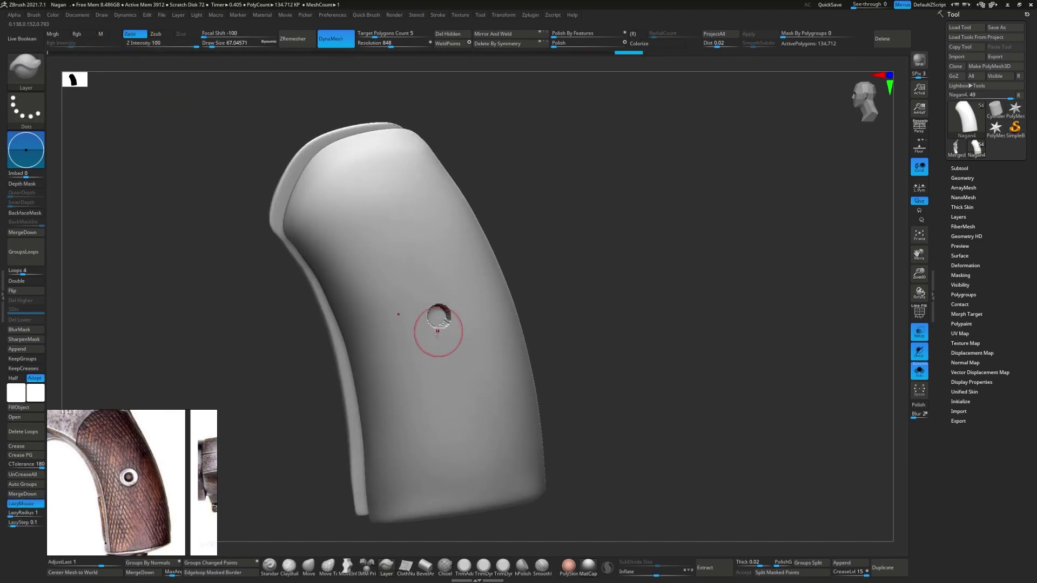
{"action": "left_click_drag", "start_coordinate": [171, 44], "coordinate": [174, 44]}
{"action": "right_click_drag", "start_coordinate": [410, 302], "coordinate": [432, 317]}
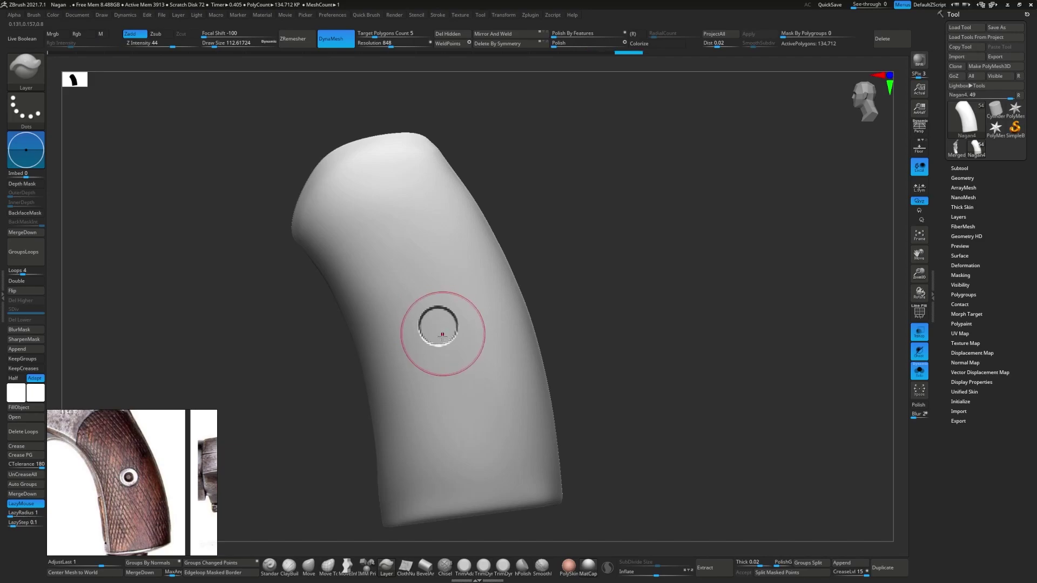
{"action": "scroll", "coordinate": [441, 336], "scroll_direction": "down", "scroll_amount": 3}
{"action": "key", "text": "alt+s"}
{"action": "scroll", "coordinate": [441, 339], "scroll_direction": "up", "scroll_amount": 8}
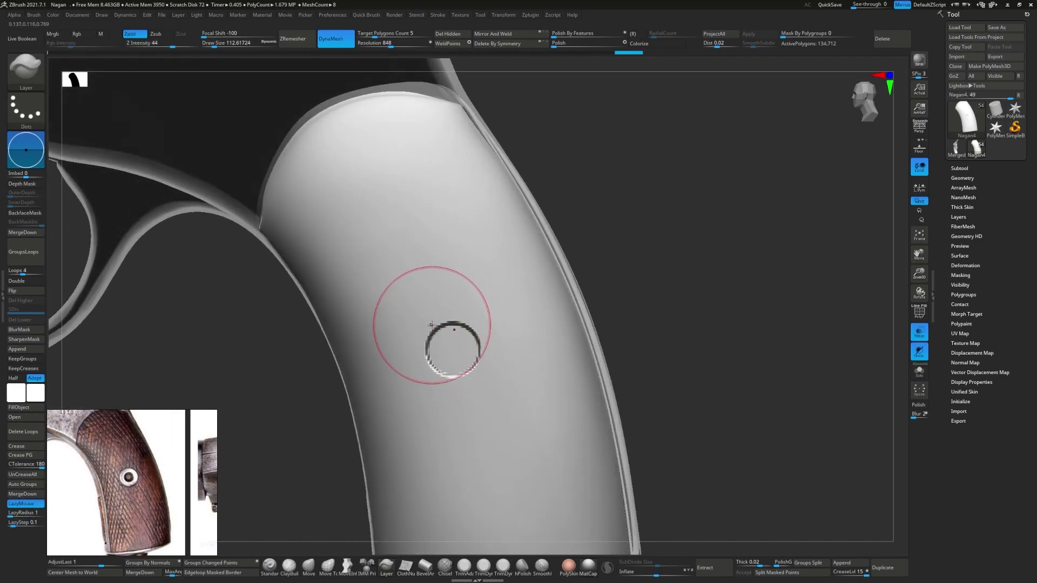
- Append a Cylinder3D primitive through Tool > SubTool > Append
{"action": "scroll", "coordinate": [458, 349], "scroll_direction": "down", "scroll_amount": 4}
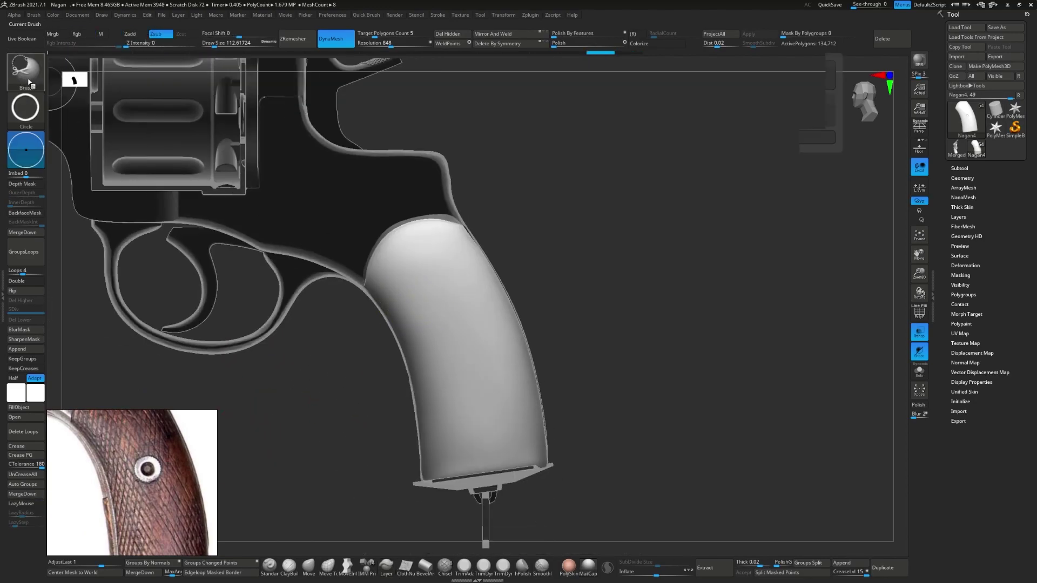
{"action": "left_click", "coordinate": [29, 81]}
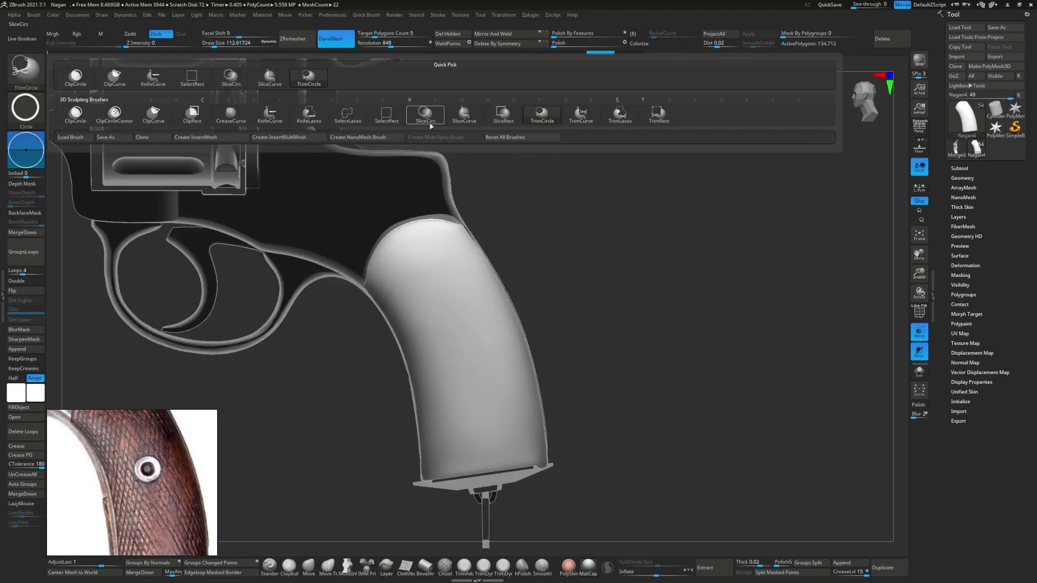
{"action": "left_click", "coordinate": [959, 168]}
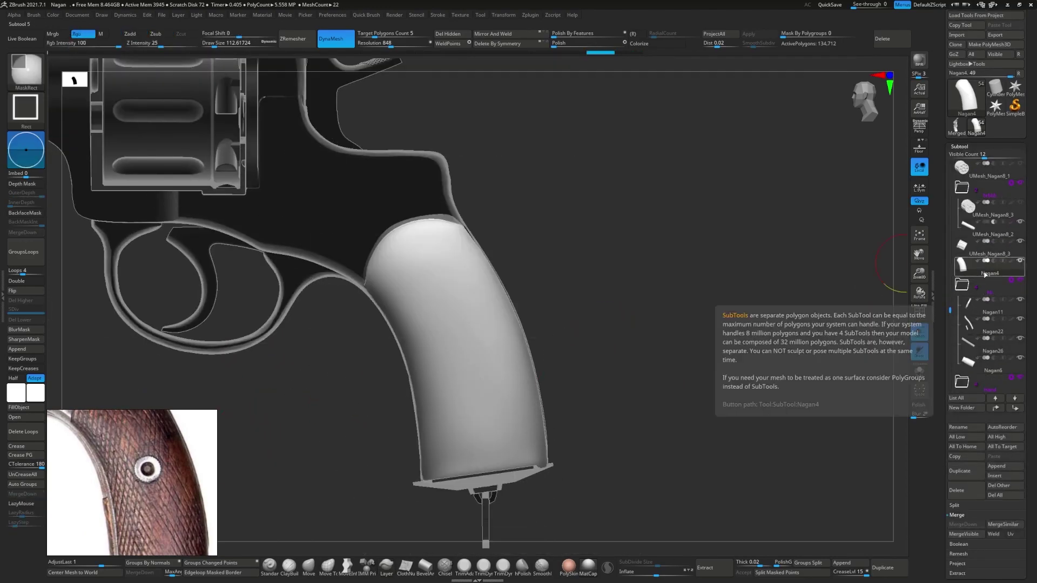
{"action": "left_click", "coordinate": [984, 279]}
{"action": "key", "text": "Return"}
{"action": "left_click", "coordinate": [997, 466]}
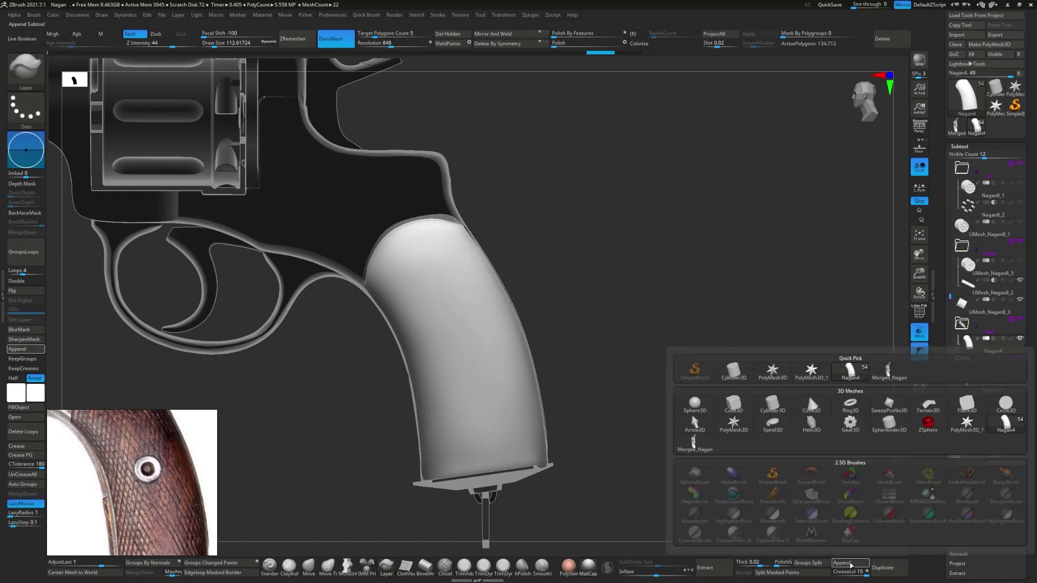
- Scale the cylinder down into the grip recess and duplicate it as PM3D_Cylinder3D2
{"action": "key", "text": "w"}
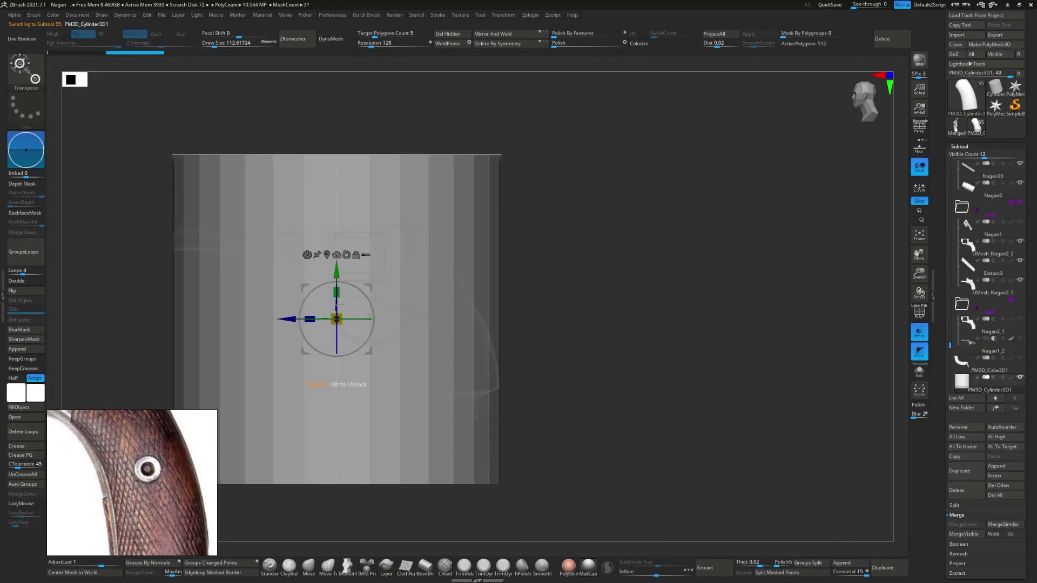
{"action": "mouse_move", "coordinate": [336, 282]}
{"action": "left_mouse_down"}
{"action": "mouse_move", "coordinate": [378, 319]}
{"action": "mouse_move", "coordinate": [446, 338]}
{"action": "mouse_move", "coordinate": [451, 324]}
{"action": "left_mouse_up"}
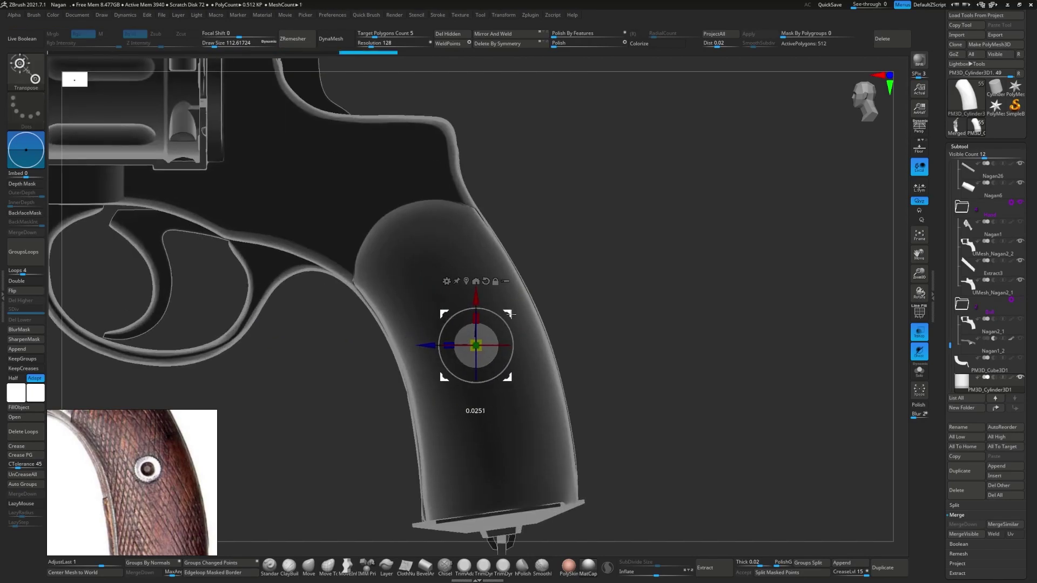
{"action": "right_click_drag", "start_coordinate": [475, 346], "coordinate": [523, 348]}
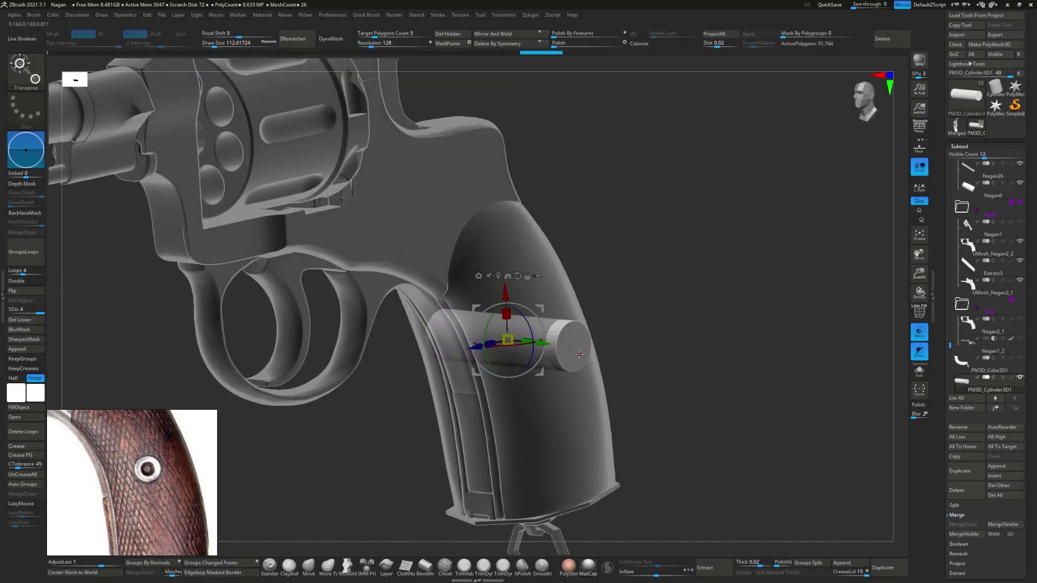
{"action": "key", "text": "q"}
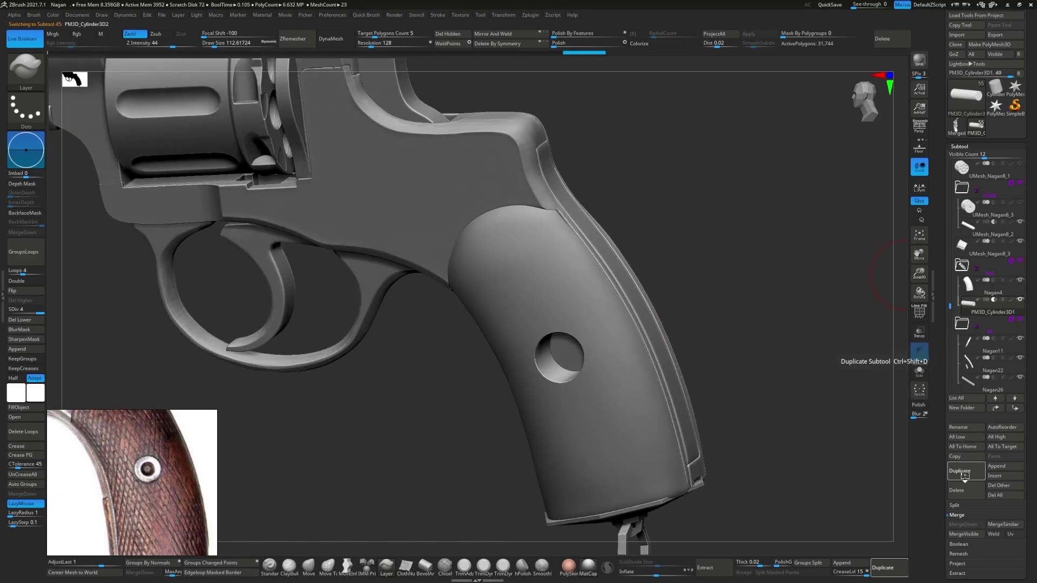
{"action": "left_click", "coordinate": [964, 472]}
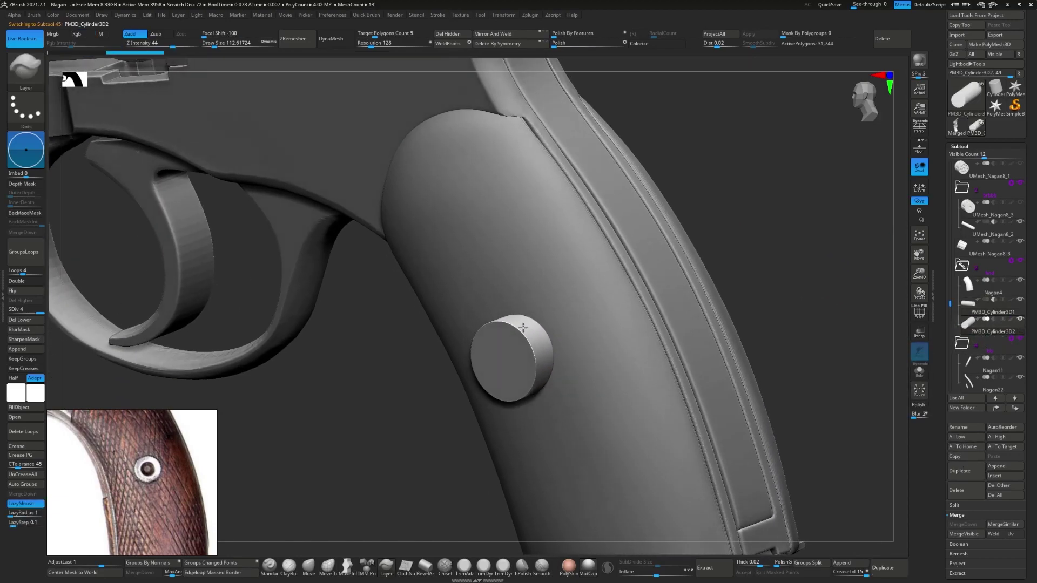
{"action": "left_click_drag", "start_coordinate": [555, 382], "coordinate": [520, 332]}
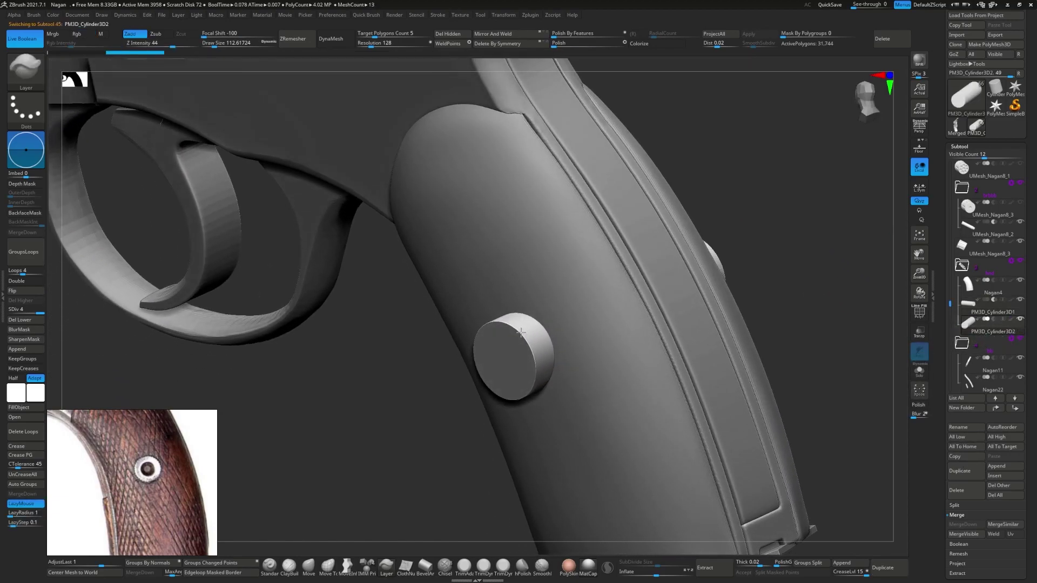
{"action": "key", "text": "shift+d"}
- Show the polyframe, isolate the new cylinder, and view it end-on
{"action": "key", "text": "shift+f"}
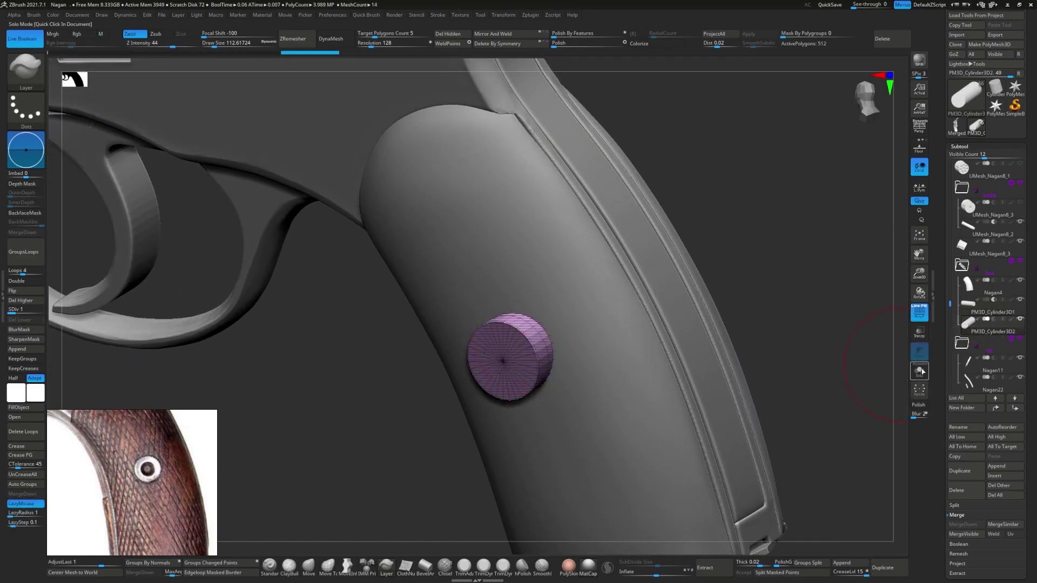
{"action": "key", "text": "alt+s"}
{"action": "right_click_drag", "start_coordinate": [466, 306], "coordinate": [488, 336], "text": "ctrl"}
{"action": "left_click_drag", "start_coordinate": [527, 262], "coordinate": [587, 520], "text": "ctrl+shift"}
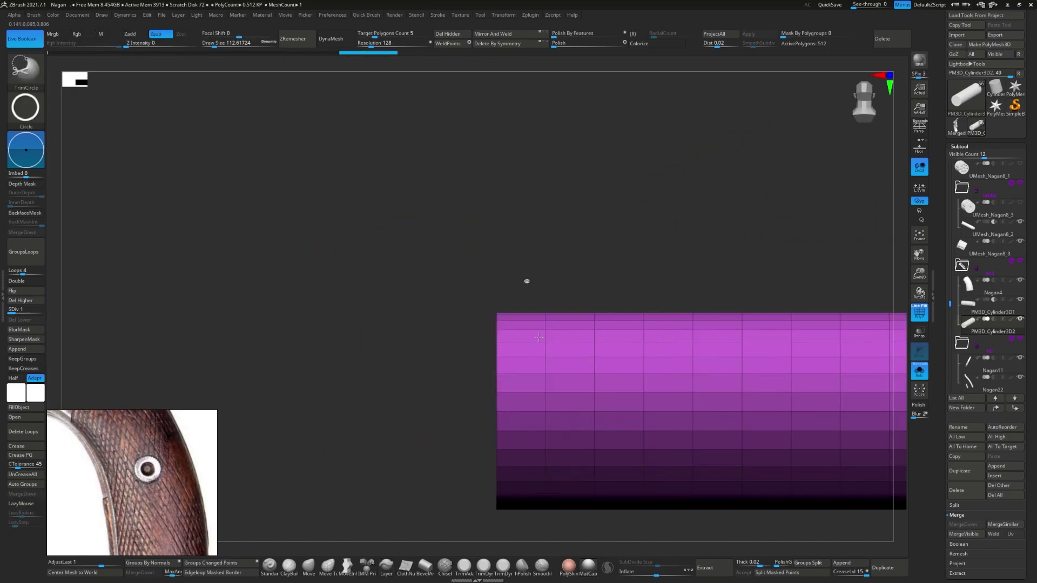
{"action": "left_click_drag", "start_coordinate": [287, 267], "coordinate": [272, 242], "text": "ctrl+shift"}
{"action": "left_click_drag", "start_coordinate": [427, 300], "coordinate": [498, 357]}
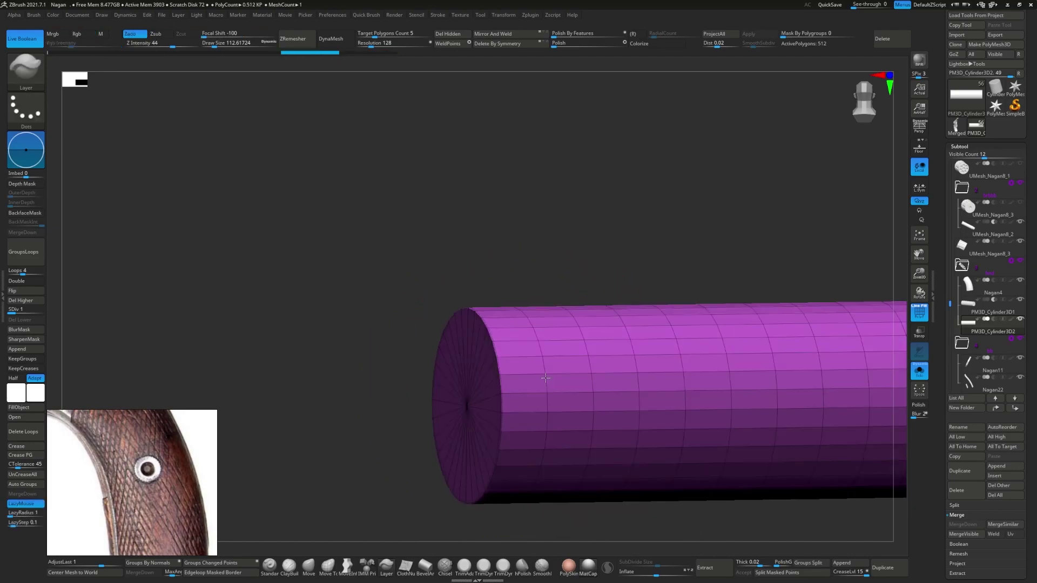
{"action": "right_click_drag", "start_coordinate": [498, 357], "coordinate": [498, 378], "text": "shift"}
- Enable Y-axis radial symmetry with a RadialCount of 32
{"action": "key", "text": "space"}
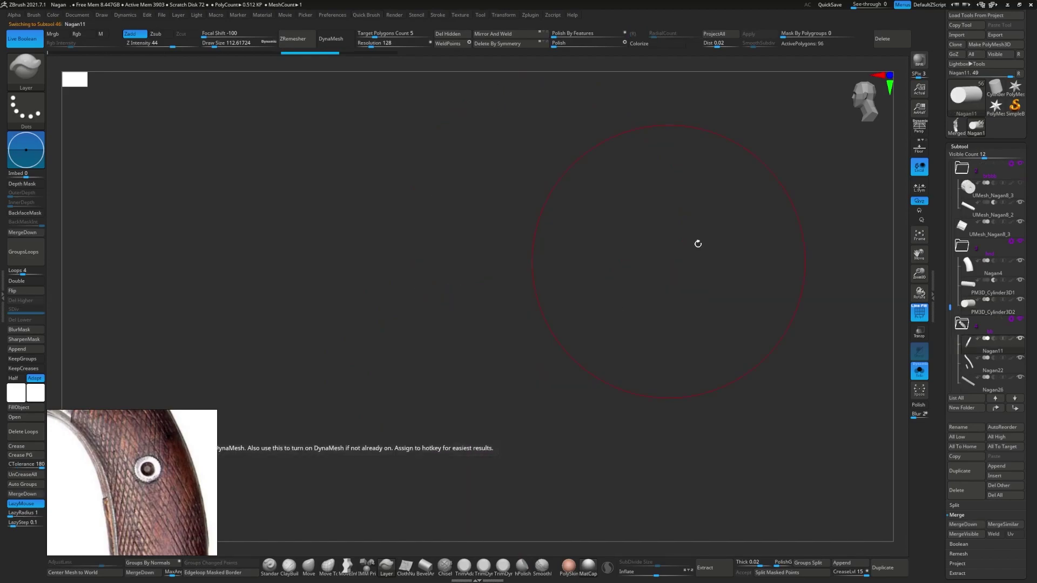
{"action": "left_click_drag", "start_coordinate": [844, 312], "coordinate": [523, 301]}
{"action": "key", "text": "space"}
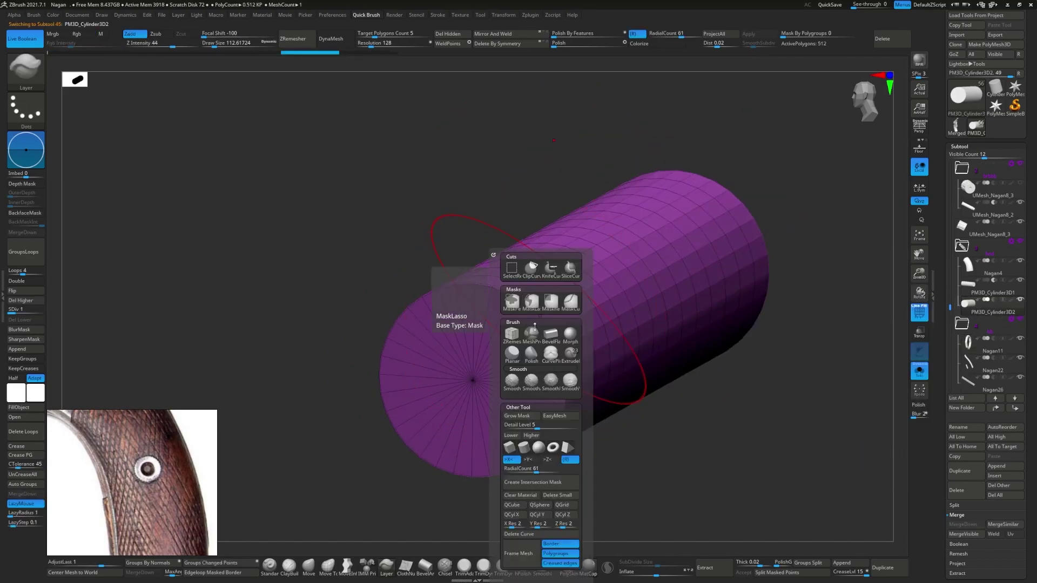
{"action": "left_click_drag", "start_coordinate": [534, 469], "coordinate": [518, 469]}
{"action": "left_click_drag", "start_coordinate": [540, 216], "coordinate": [594, 227], "text": "shift"}
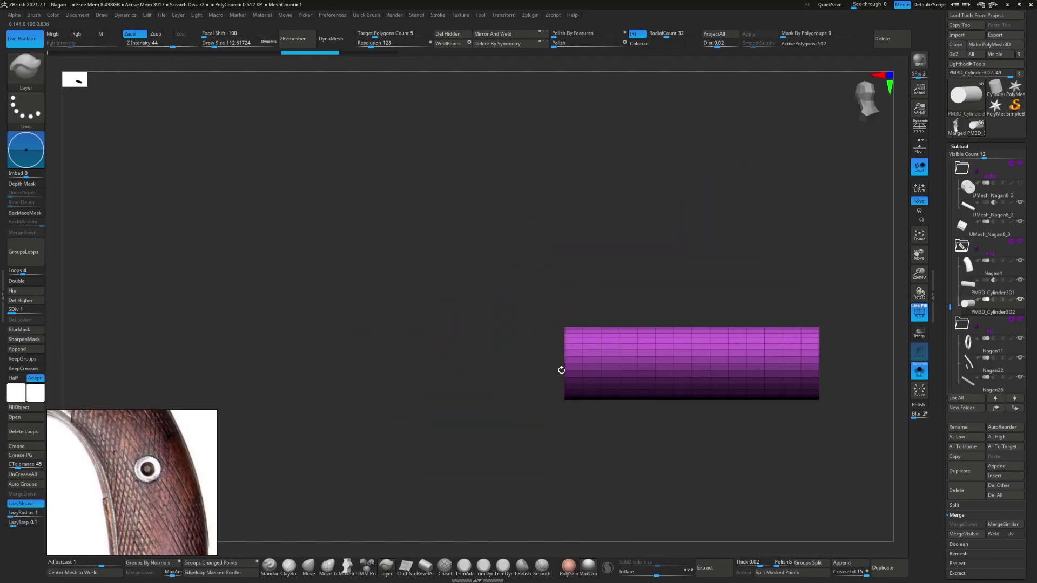
{"action": "key", "text": "space"}
{"action": "left_click", "coordinate": [615, 460]}
{"action": "left_click_drag", "start_coordinate": [602, 432], "coordinate": [552, 398]}
{"action": "right_click_drag", "start_coordinate": [562, 359], "coordinate": [556, 358]}
- Subdivide the cylinder once, raising it from 512 to 1,984 polygons
{"action": "key", "text": "s"}
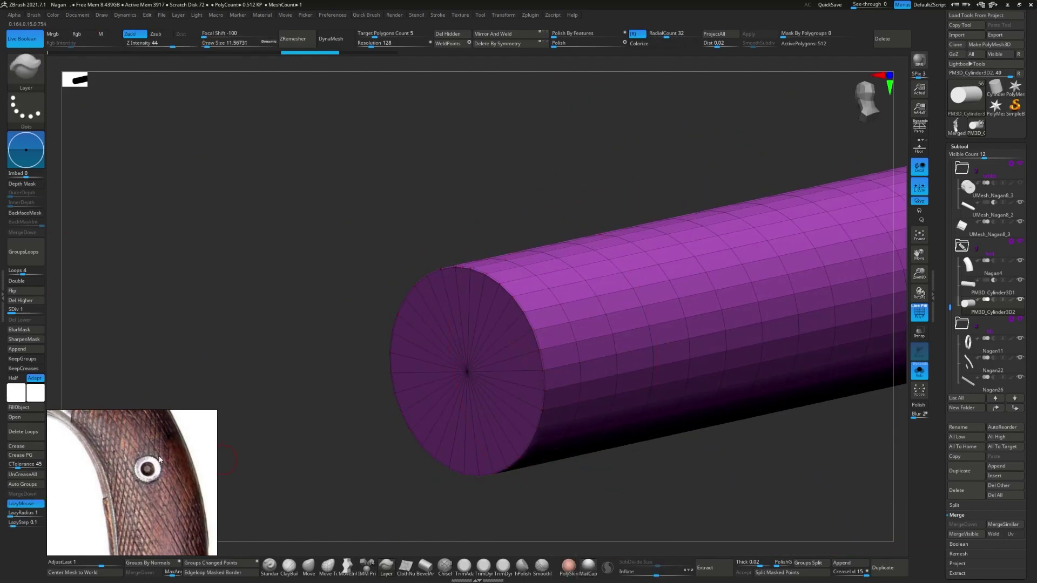
{"action": "key", "text": "f"}
{"action": "right_click_drag", "start_coordinate": [369, 398], "coordinate": [427, 350], "text": "ctrl"}
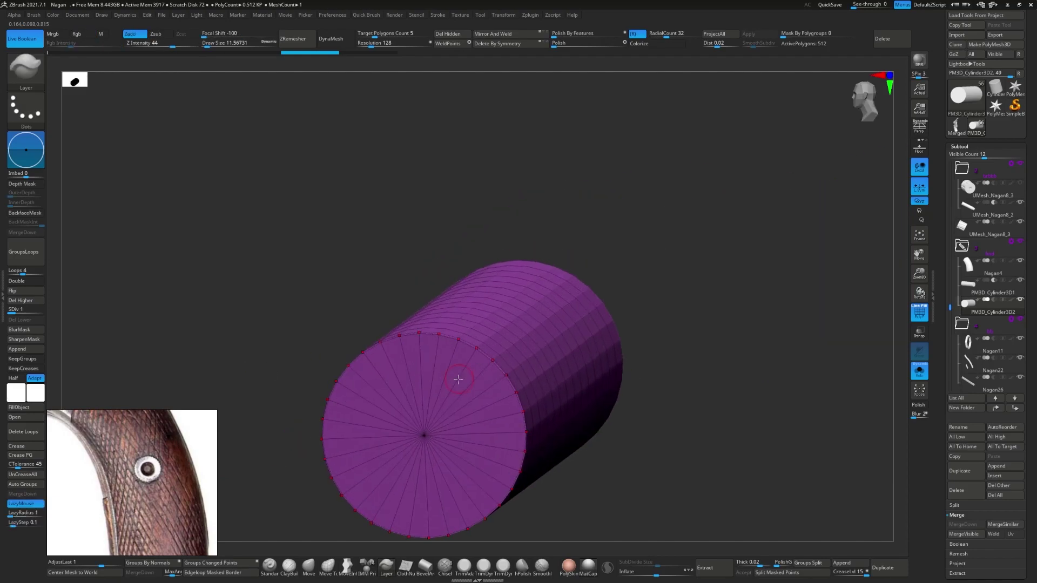
{"action": "key", "text": "ctrl"}
{"action": "key", "text": "ctrl+d"}
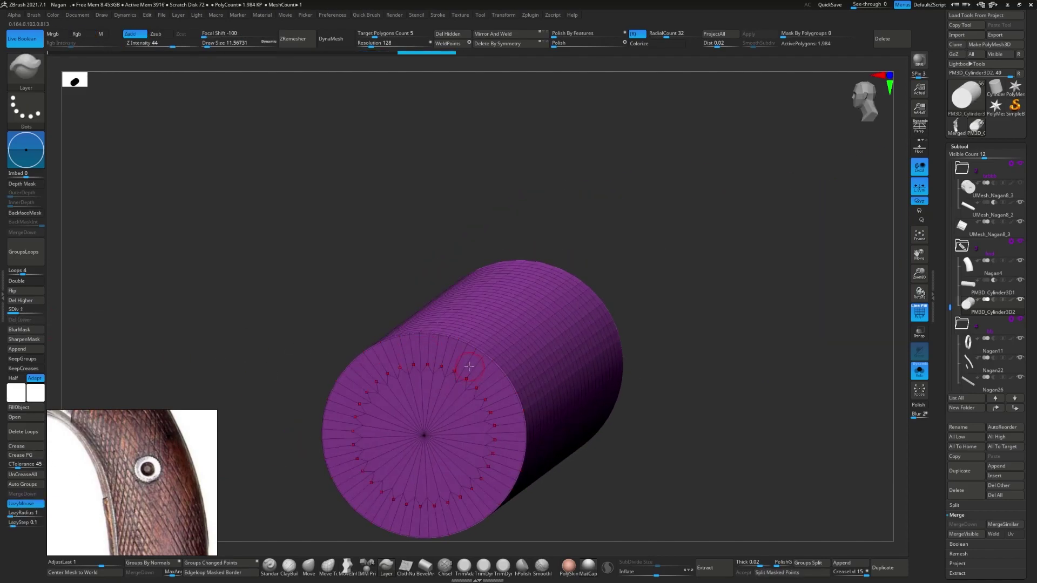
{"action": "key", "text": "b"}
{"action": "key", "text": "z"}
{"action": "key", "text": "m"}
{"action": "right_click_drag", "start_coordinate": [426, 432], "coordinate": [474, 382], "text": "alt"}
- Delete the cylinder's end-cap polygons with ZModeler's Delete polygon action
{"action": "key", "text": "space"}
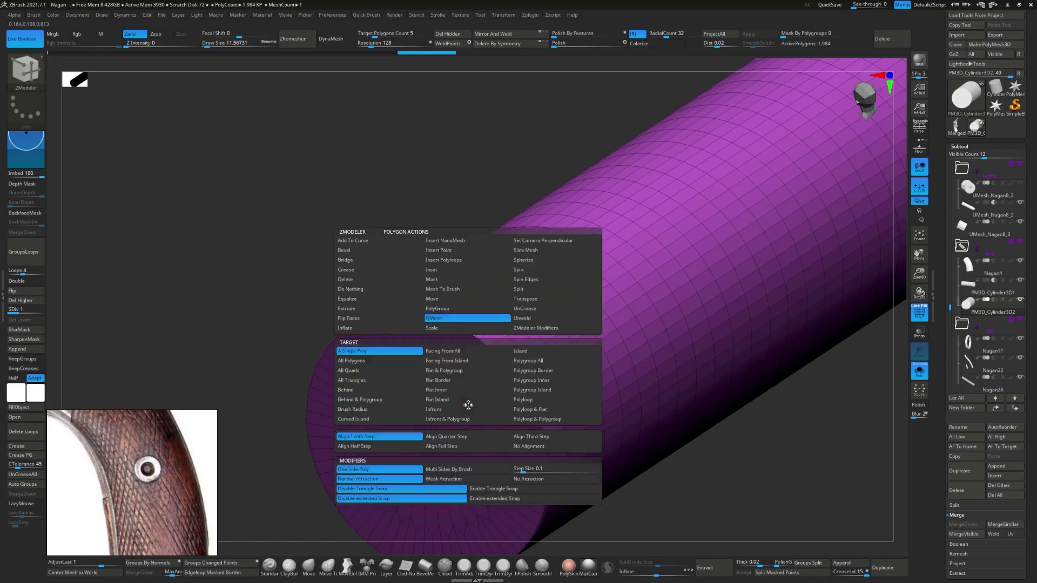
{"action": "left_click", "coordinate": [346, 280]}
{"action": "left_click", "coordinate": [424, 429]}
{"action": "left_click", "coordinate": [22, 300]}
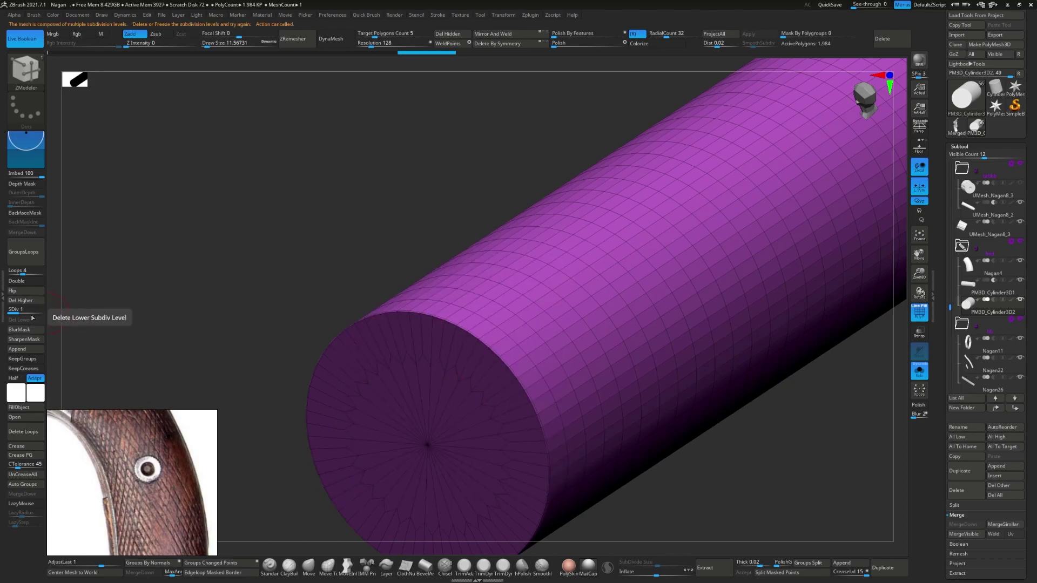
{"action": "left_click", "coordinate": [460, 392]}
{"action": "mouse_move", "coordinate": [492, 381]}
{"action": "left_mouse_down"}
{"action": "mouse_move", "coordinate": [474, 366]}
{"action": "mouse_move", "coordinate": [567, 370]}
{"action": "mouse_move", "coordinate": [450, 369]}
{"action": "left_mouse_up"}
{"action": "left_click", "coordinate": [494, 370]}
{"action": "mouse_move", "coordinate": [453, 368]}
{"action": "right_mouse_down"}
{"action": "mouse_move", "coordinate": [465, 355]}
{"action": "mouse_move", "coordinate": [439, 359]}
{"action": "right_mouse_up"}
- Pull alternating side strips outward into ribs, leaving a 64-polygon fluted shell
{"action": "key", "text": "space"}
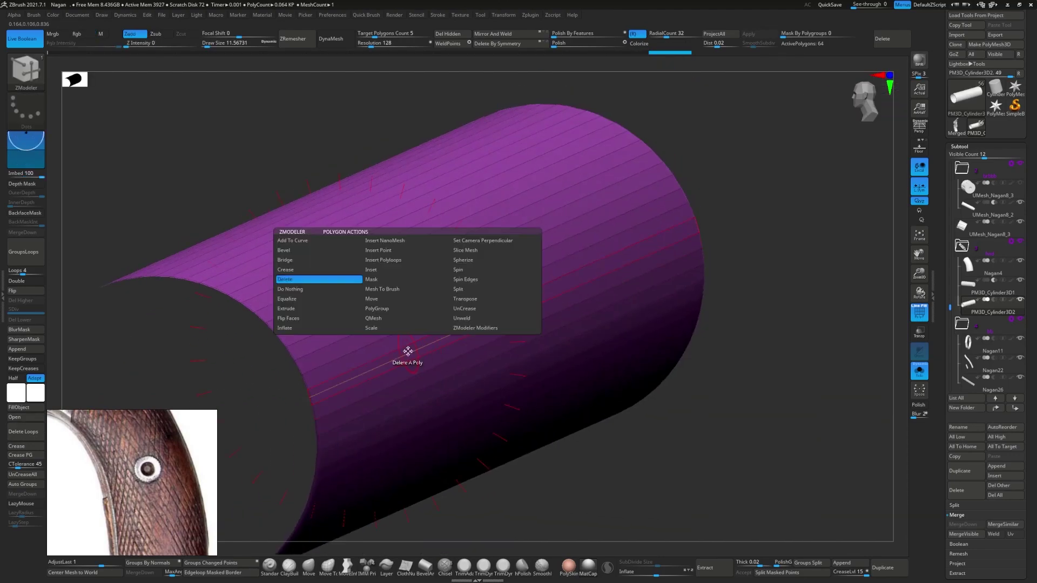
{"action": "left_click", "coordinate": [409, 335]}
{"action": "left_click_drag", "start_coordinate": [410, 335], "coordinate": [417, 329]}
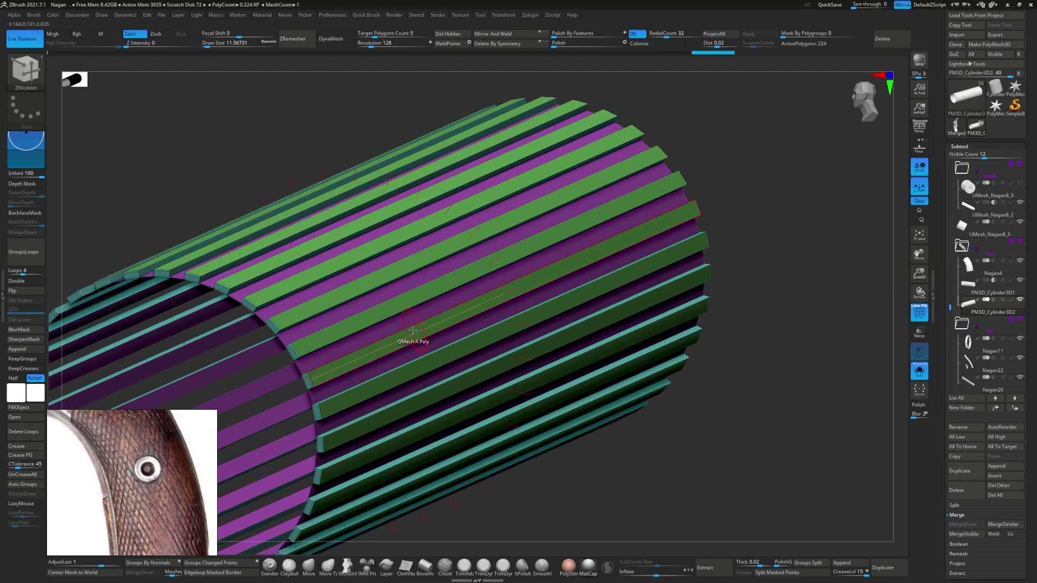
{"action": "key", "text": "space"}
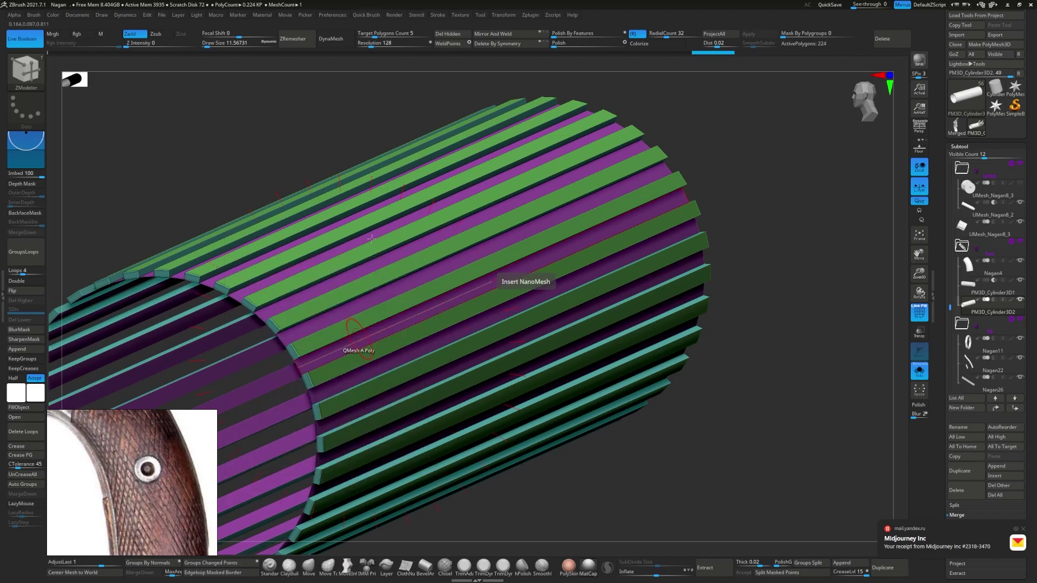
{"action": "key", "text": "space"}
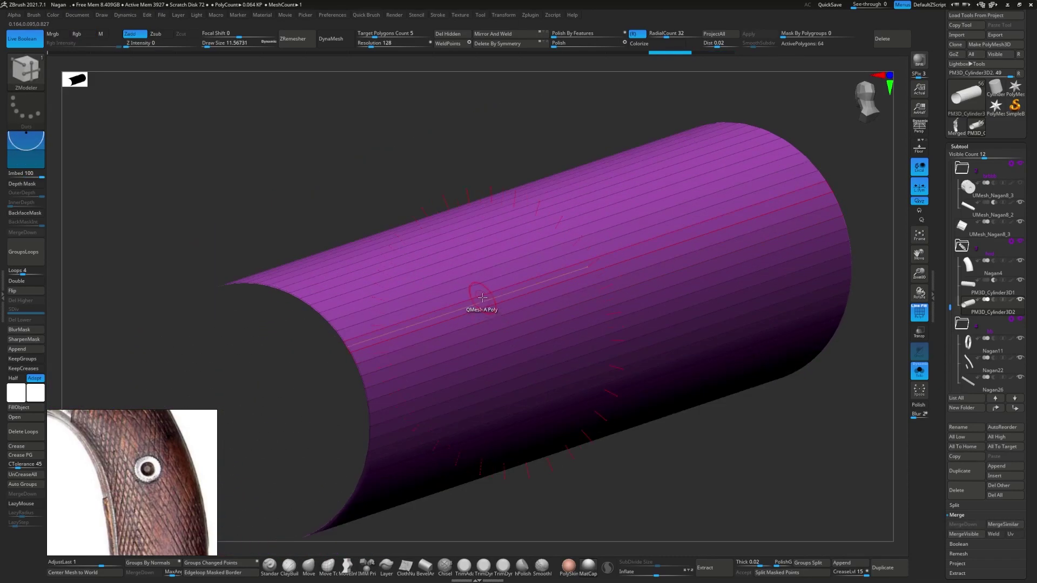
{"action": "key", "text": "w"}
{"action": "left_click_drag", "start_coordinate": [610, 238], "coordinate": [619, 234]}
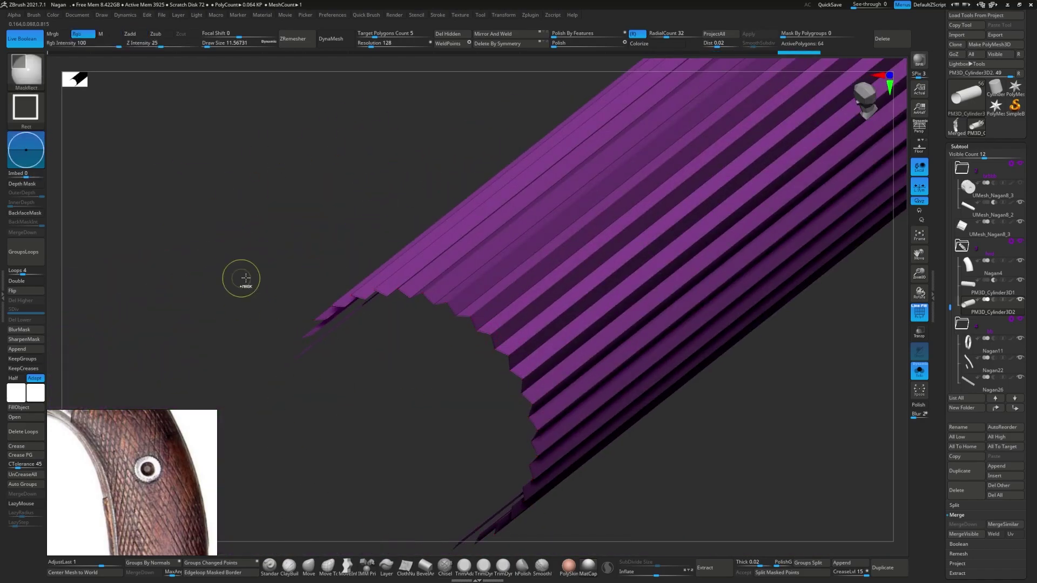
- Cap the open end with Edge Close, then delete the cap's inner quad ring
{"action": "key", "text": "space"}
{"action": "left_click", "coordinate": [482, 331]}
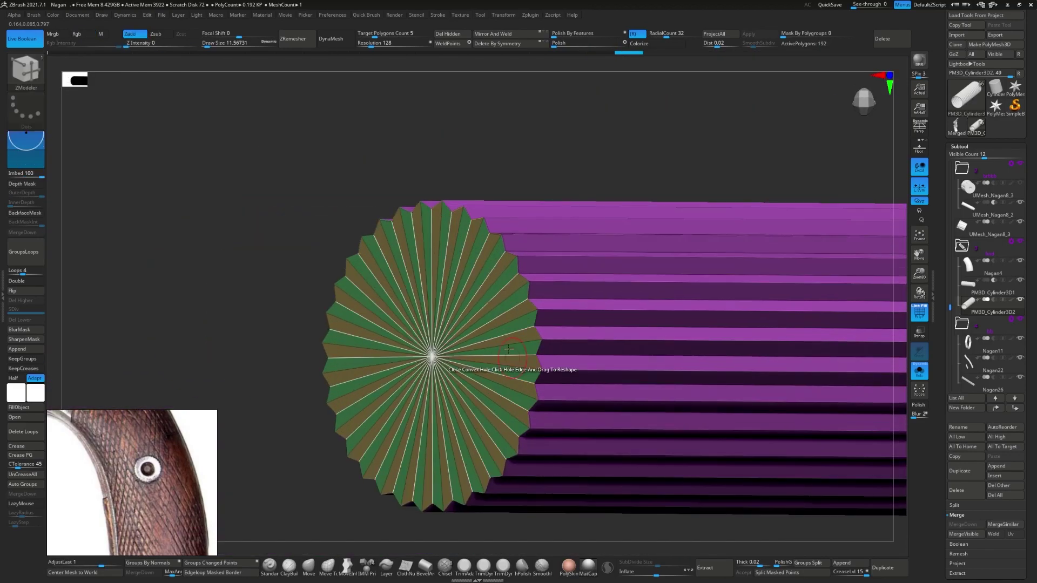
{"action": "key", "text": "space"}
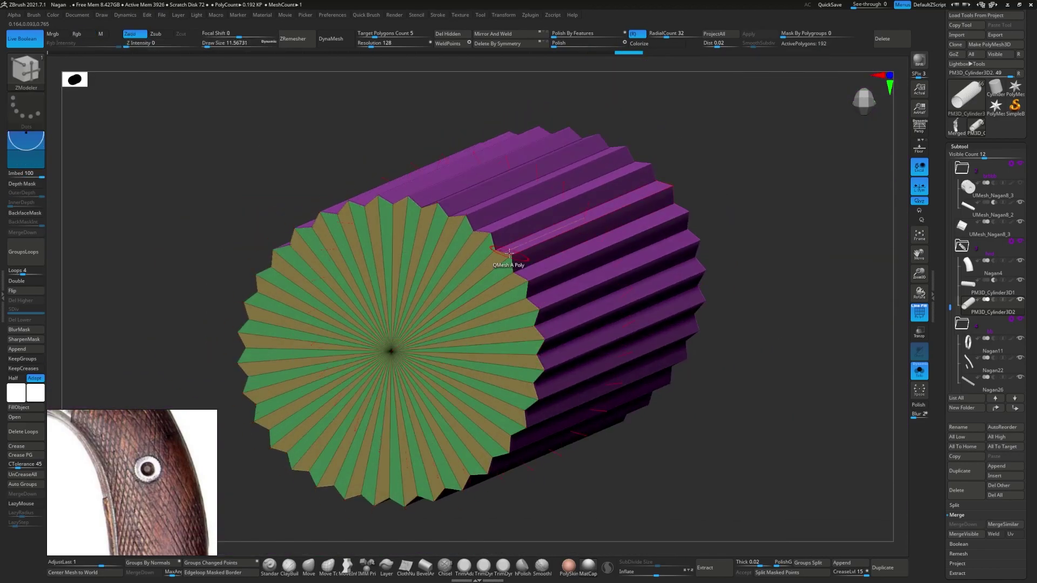
{"action": "key", "text": "space"}
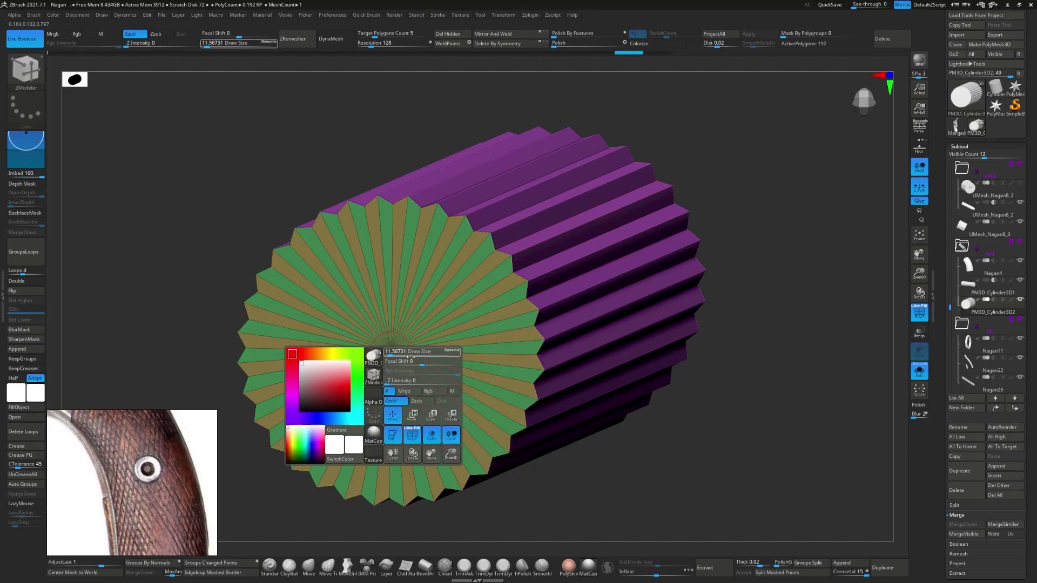
{"action": "left_click", "coordinate": [387, 341]}
- Hide the fluted sides and then the cap to inspect each part separately
{"action": "right_click_drag", "start_coordinate": [544, 241], "coordinate": [391, 352]}
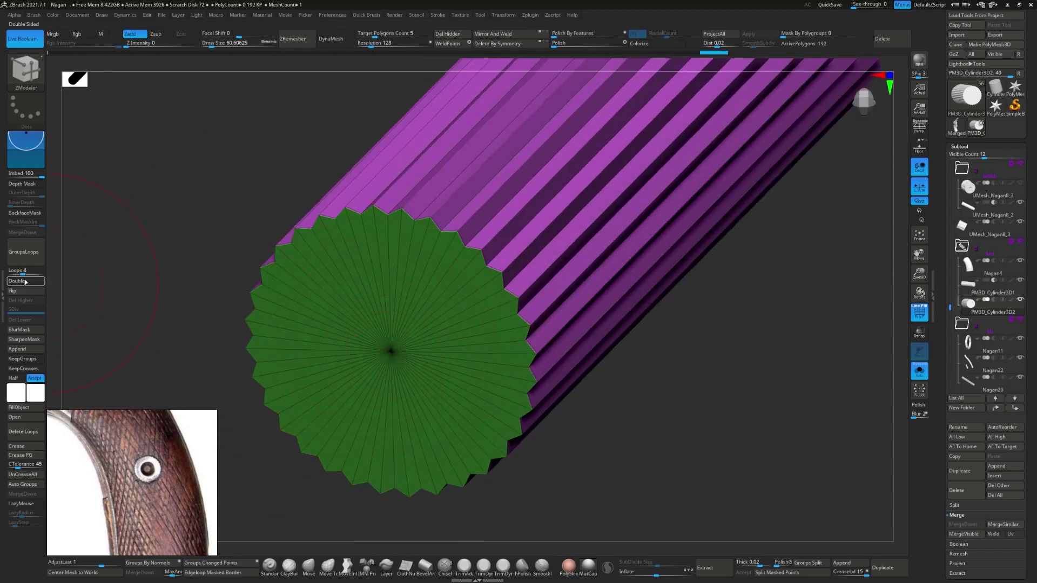
{"action": "left_click", "coordinate": [391, 354], "text": "ctrl+shift"}
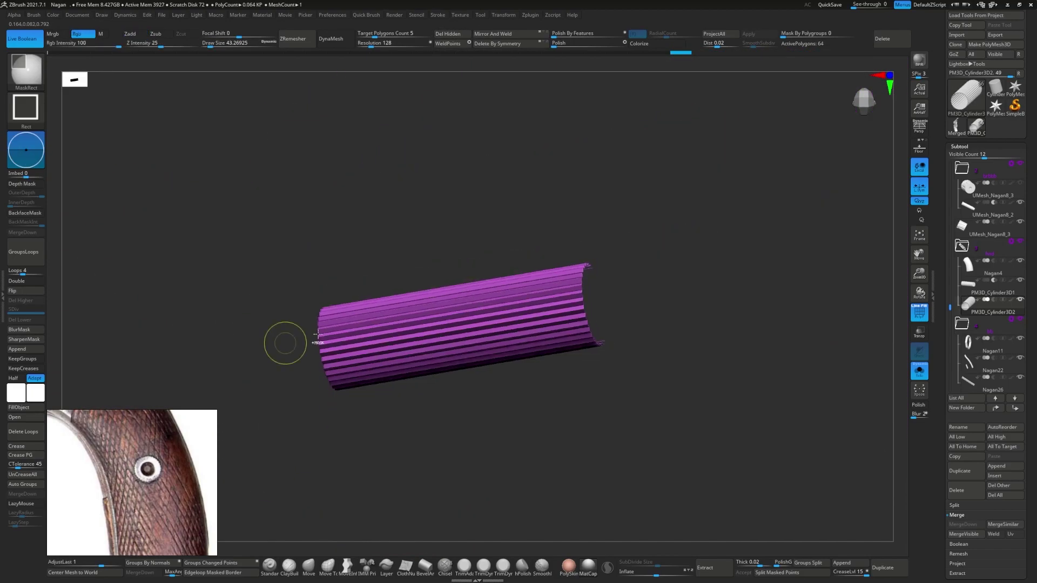
{"action": "mouse_move", "coordinate": [282, 342]}
{"action": "right_mouse_down", "text": "alt"}
{"action": "mouse_move", "coordinate": [566, 316]}
{"action": "mouse_move", "coordinate": [538, 318]}
{"action": "right_mouse_up", "text": "alt"}
{"action": "key", "text": "space"}
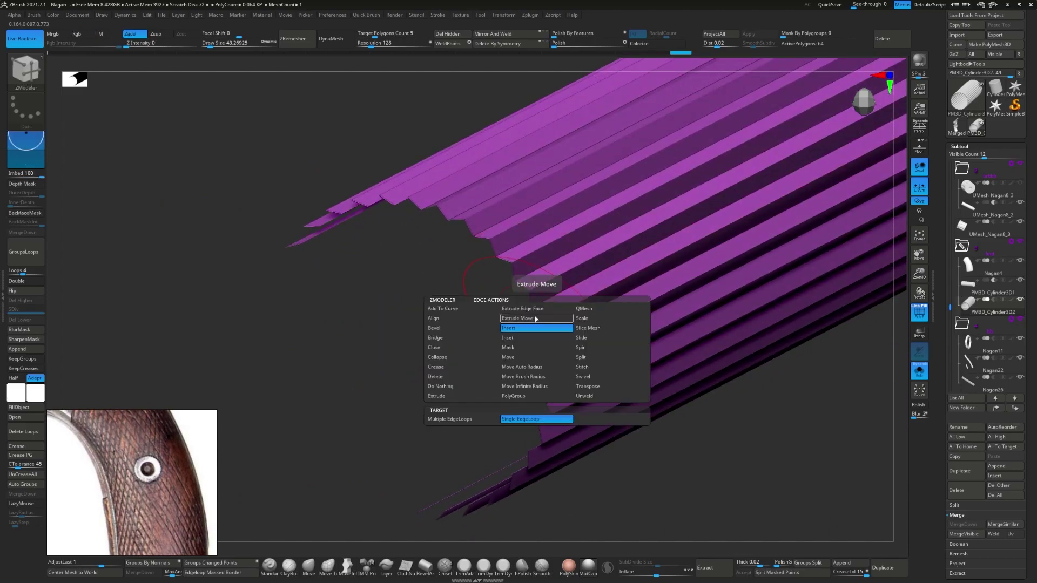
- Extrude the open border edge and close it with a star-shaped cap, reaching 192 polygons
{"action": "left_click", "coordinate": [536, 319]}
{"action": "key", "text": "ctrl+z"}
{"action": "key", "text": "space"}
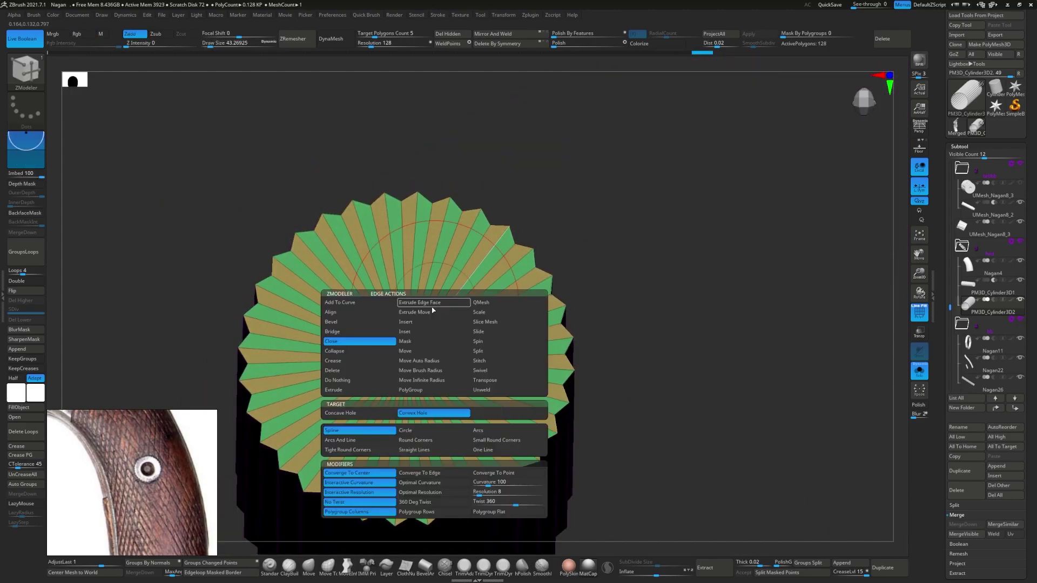
{"action": "mouse_move", "coordinate": [405, 358]}
{"action": "right_mouse_down", "text": "alt"}
{"action": "mouse_move", "coordinate": [421, 324]}
{"action": "mouse_move", "coordinate": [554, 278]}
{"action": "mouse_move", "coordinate": [617, 277]}
{"action": "mouse_move", "coordinate": [450, 345]}
{"action": "mouse_move", "coordinate": [513, 302]}
{"action": "mouse_move", "coordinate": [472, 341]}
{"action": "mouse_move", "coordinate": [467, 334]}
{"action": "right_mouse_up", "text": "alt"}
{"action": "key", "text": "w"}
{"action": "key", "text": "f"}
{"action": "key", "text": "q"}
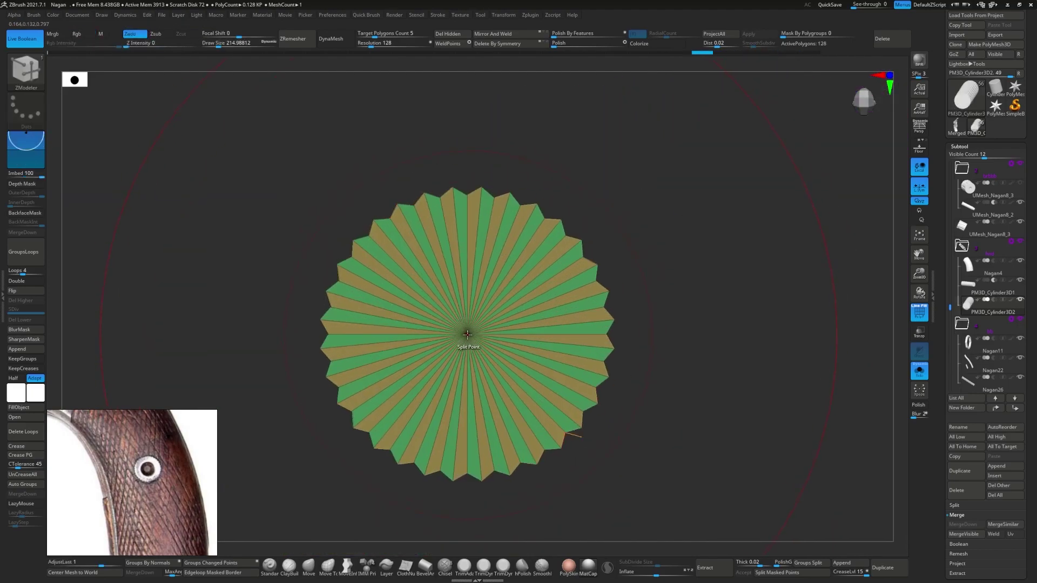
- Pick the rectangle selection brush, view the fluted side, and open Preferences
{"action": "left_click", "coordinate": [25, 69], "text": "ctrl+shift"}
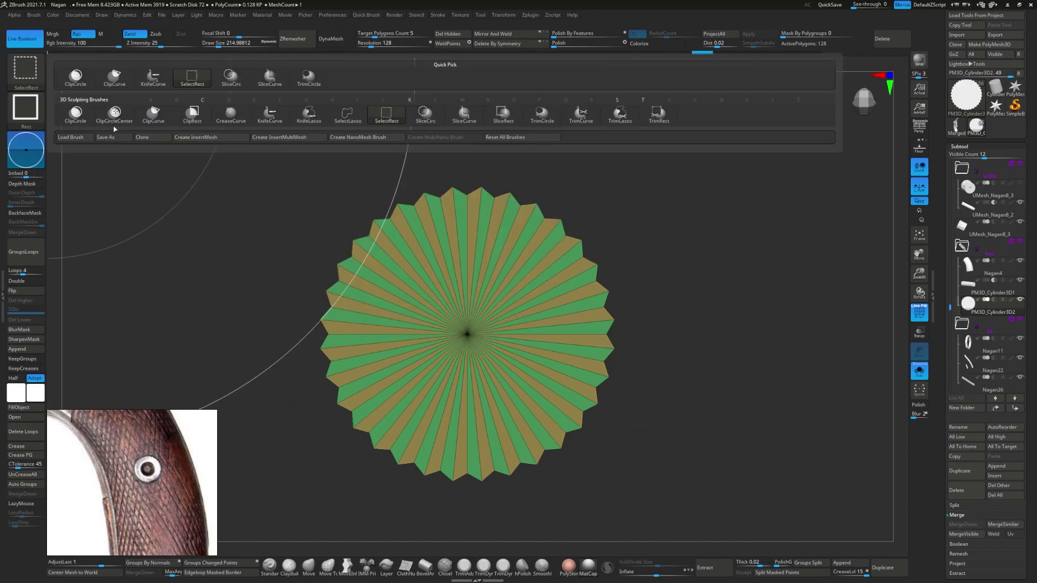
{"action": "right_click_drag", "start_coordinate": [372, 270], "coordinate": [438, 321]}
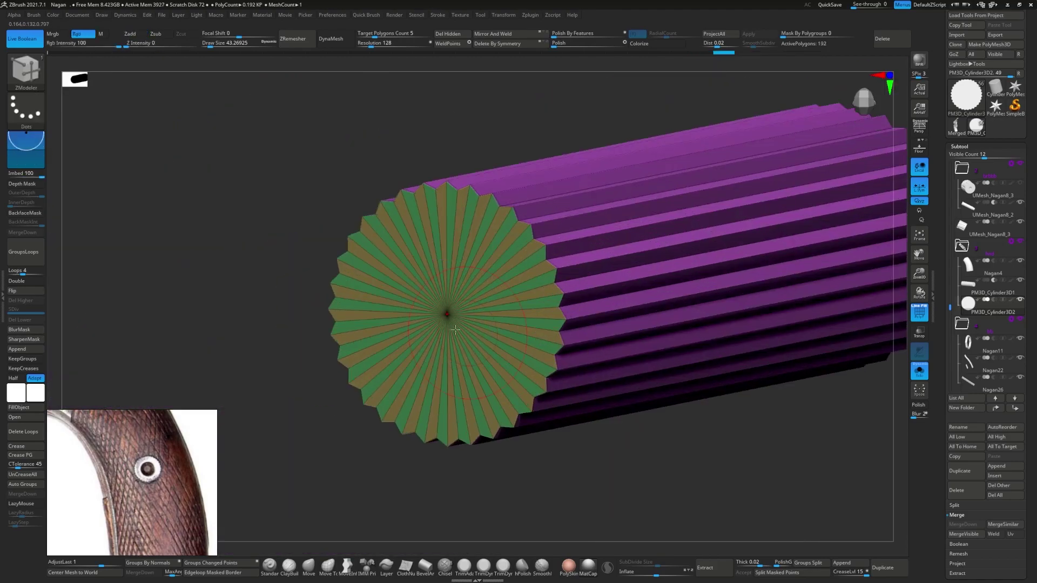
{"action": "left_click", "coordinate": [332, 15]}
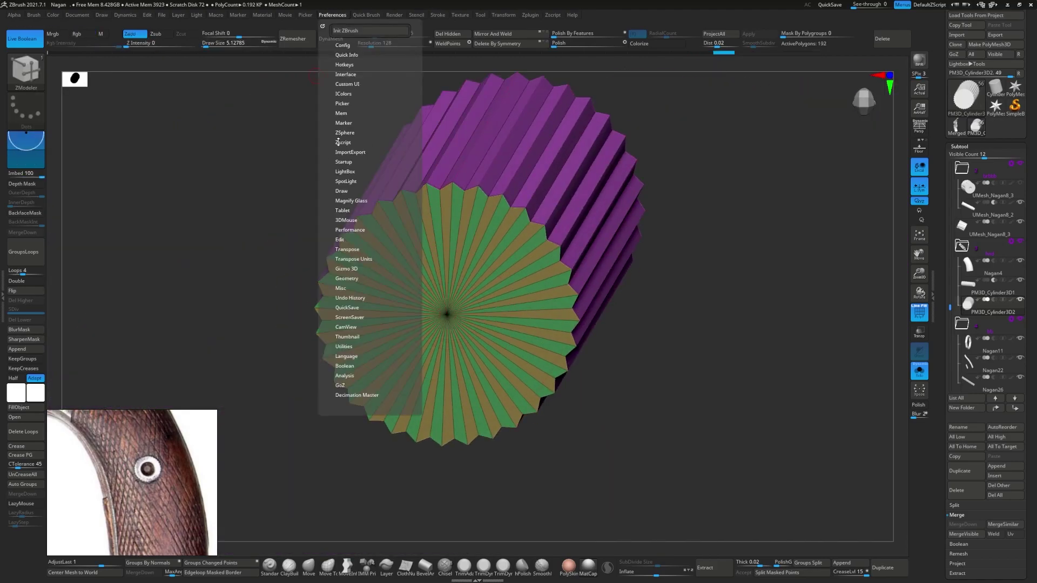
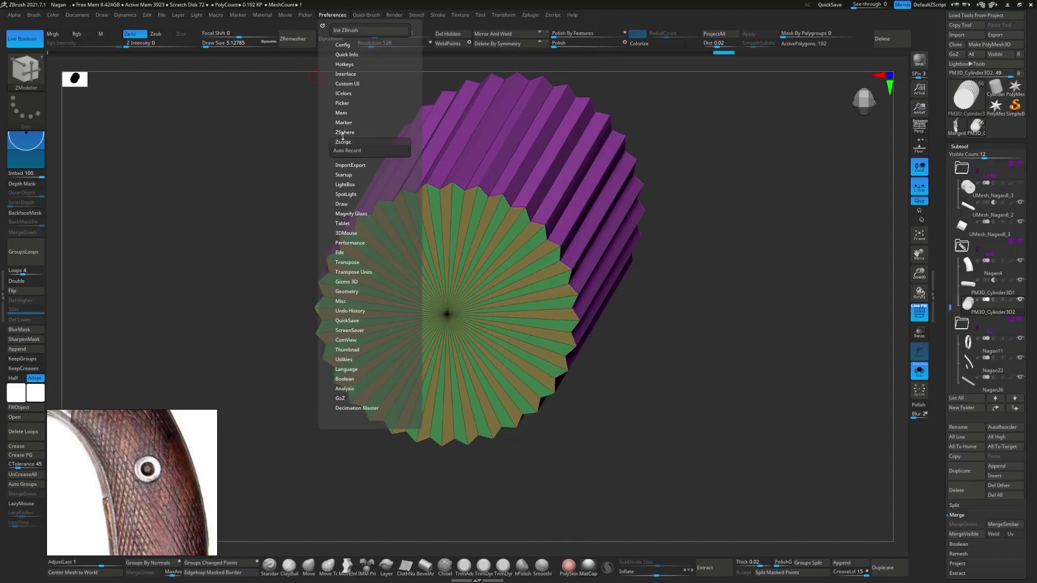
- Set the ZModeler selection distance in Preferences > Interface
{"action": "left_click", "coordinate": [349, 74]}
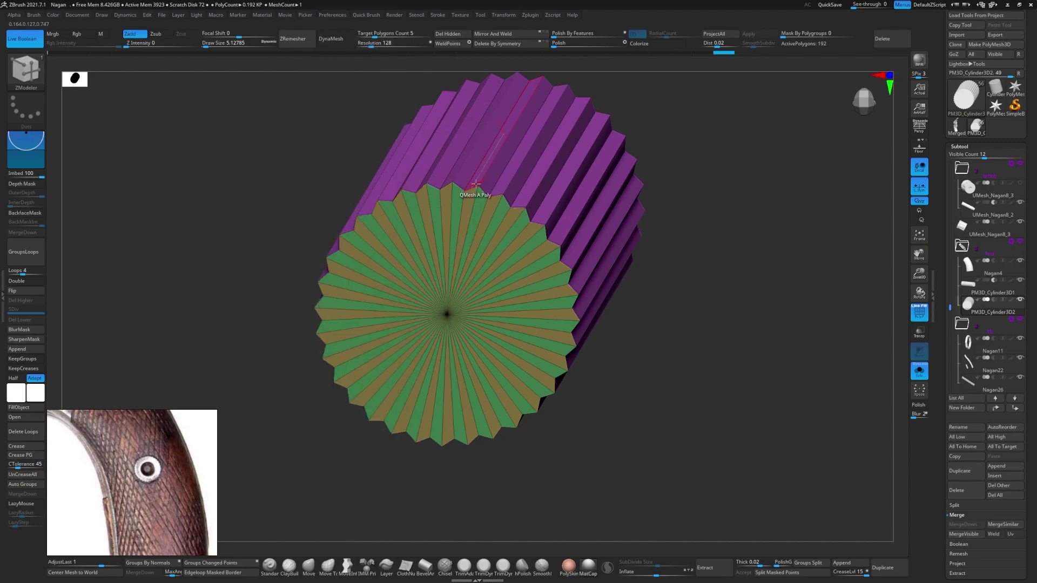
{"action": "left_click_drag", "start_coordinate": [440, 351], "coordinate": [432, 287]}
{"action": "left_click", "coordinate": [332, 15]}
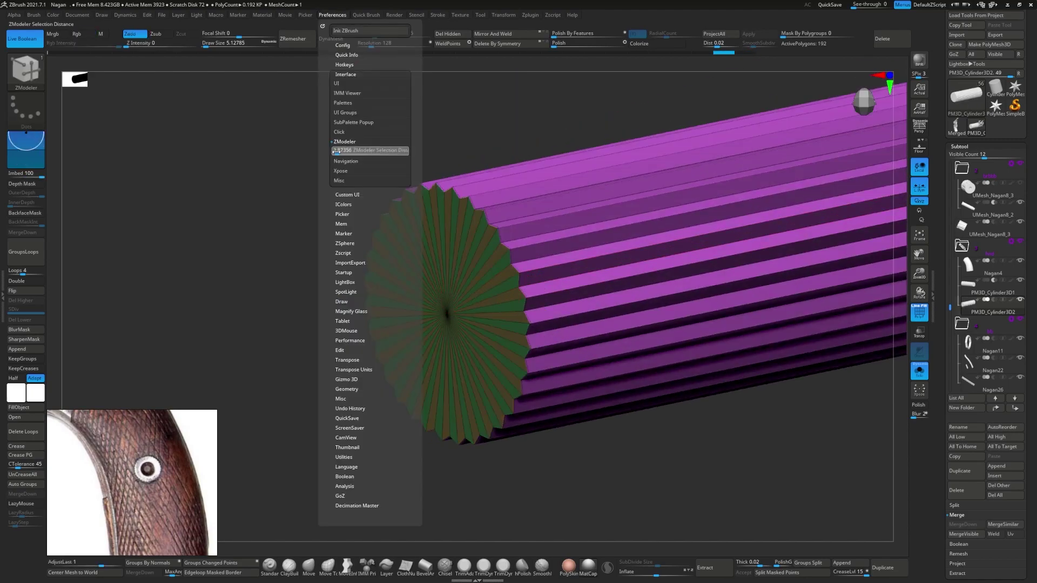
{"action": "left_click", "coordinate": [332, 15]}
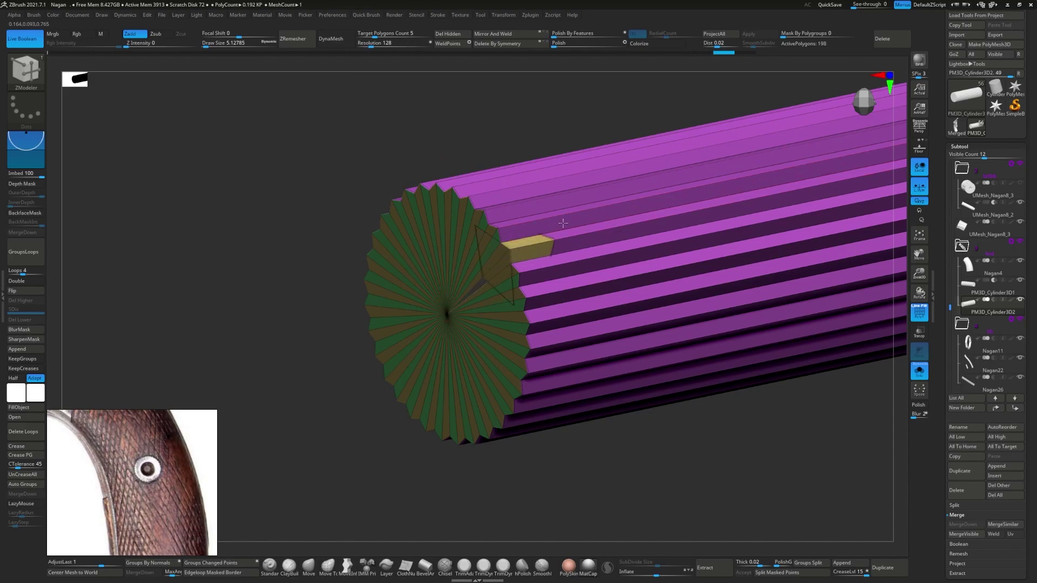
{"action": "left_click", "coordinate": [332, 15]}
- Delete the two inner edge rings from the cylinder's end cap with ZModeler
{"action": "mouse_move", "coordinate": [243, 243]}
{"action": "left_mouse_down"}
{"action": "mouse_move", "coordinate": [254, 205]}
{"action": "mouse_move", "coordinate": [233, 227]}
{"action": "left_mouse_up"}
{"action": "key", "text": "space"}
{"action": "left_click", "coordinate": [514, 372]}
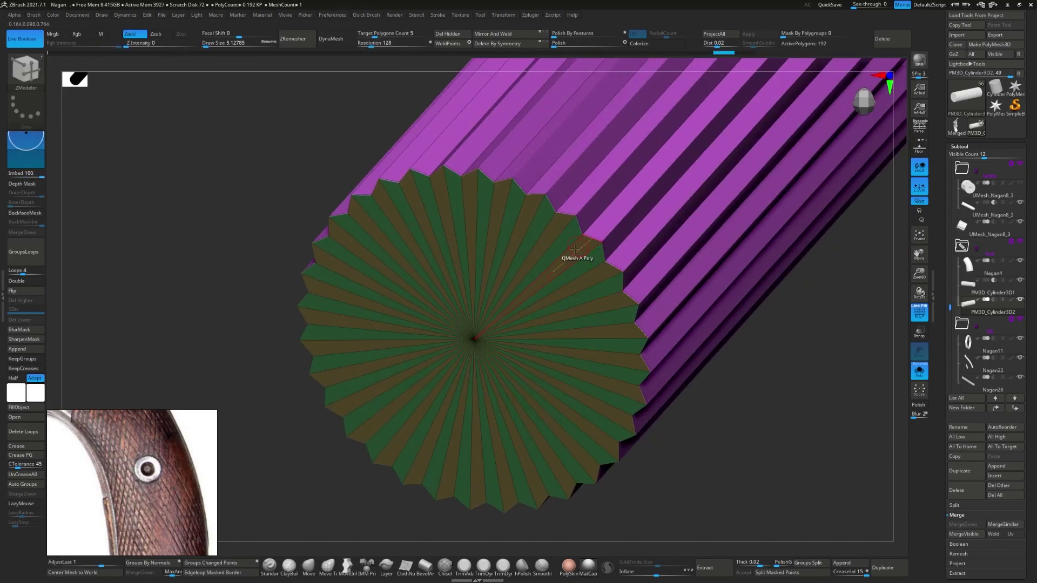
{"action": "left_click", "coordinate": [554, 252]}
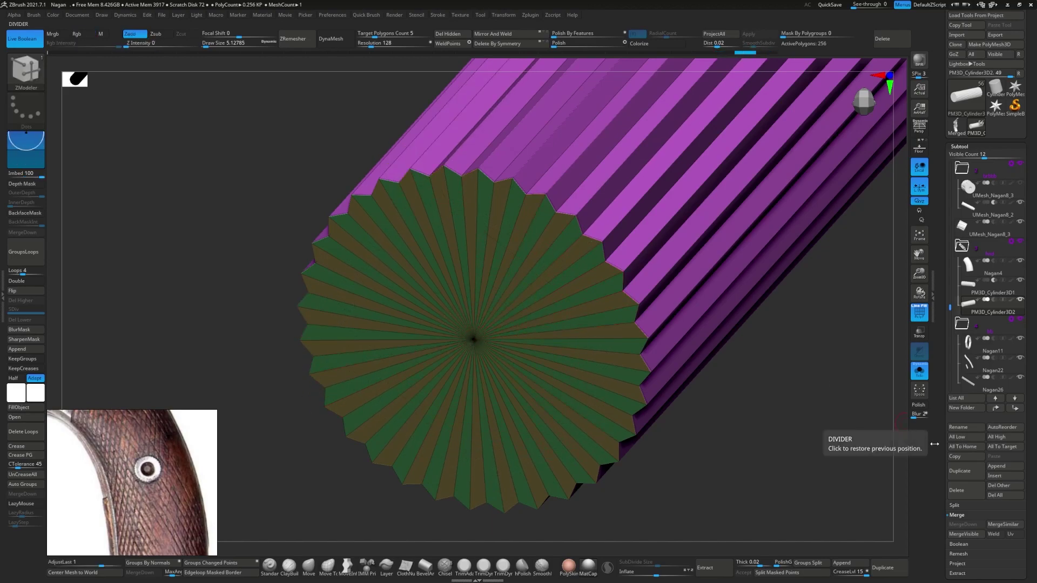
{"action": "left_click_drag", "start_coordinate": [519, 274], "coordinate": [521, 328]}
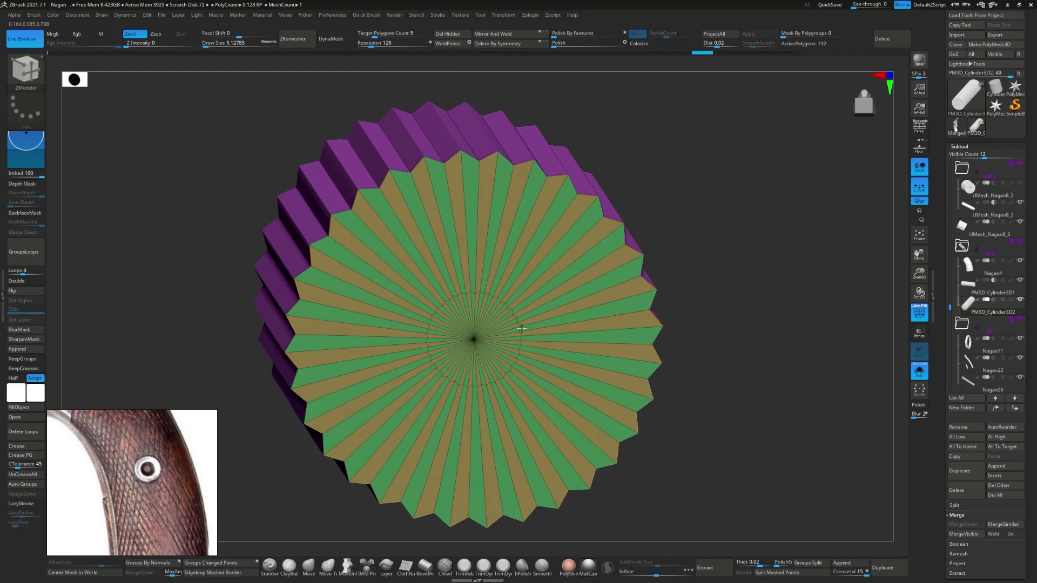
{"action": "left_click", "coordinate": [504, 301]}
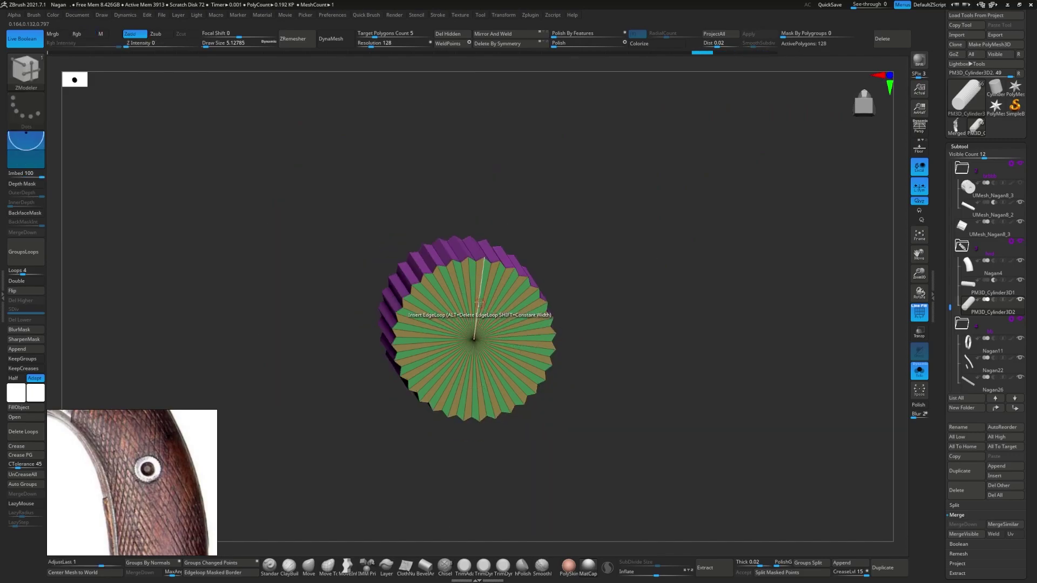
{"action": "left_click_drag", "start_coordinate": [702, 351], "coordinate": [427, 288]}
{"action": "left_click_drag", "start_coordinate": [504, 328], "coordinate": [503, 302], "text": "shift"}
- Try Insert Multiple EdgeLoops on the cap, undo it, and frame the whole revolver
{"action": "key", "text": "space"}
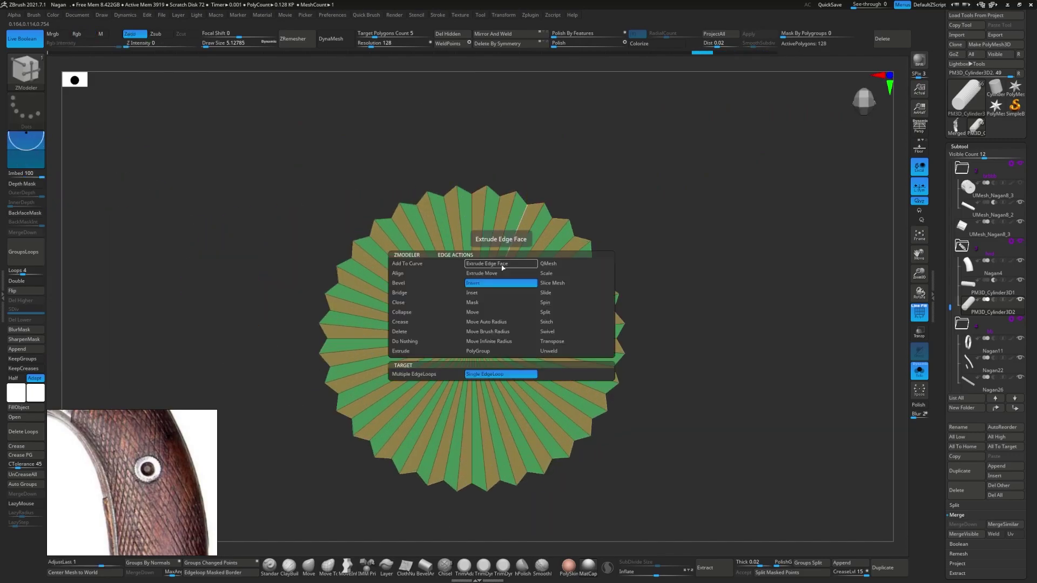
{"action": "left_click", "coordinate": [454, 375]}
{"action": "left_click", "coordinate": [504, 429]}
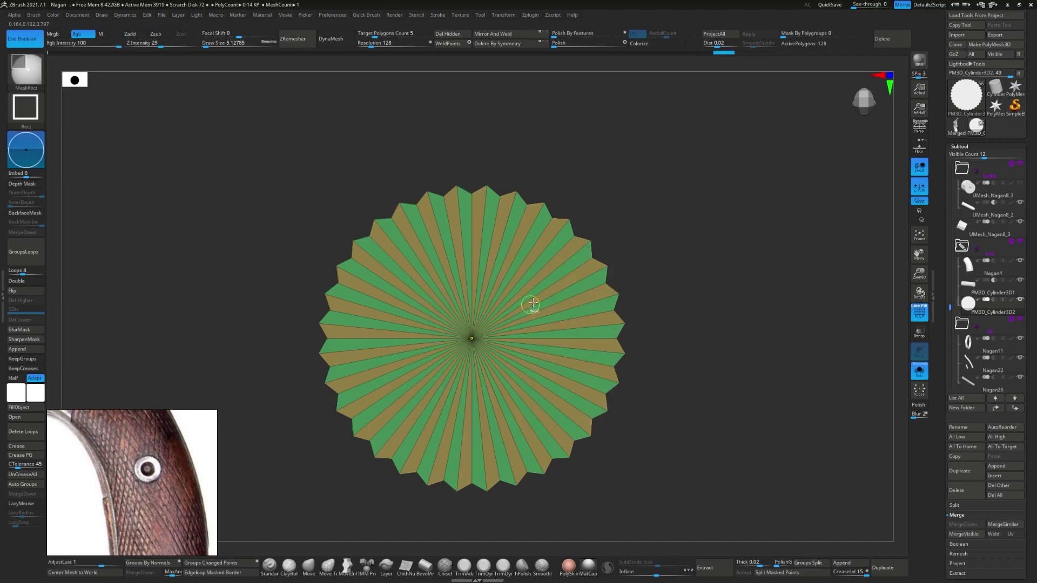
{"action": "left_click_drag", "start_coordinate": [532, 305], "coordinate": [539, 288]}
{"action": "key", "text": "ctrl+z"}
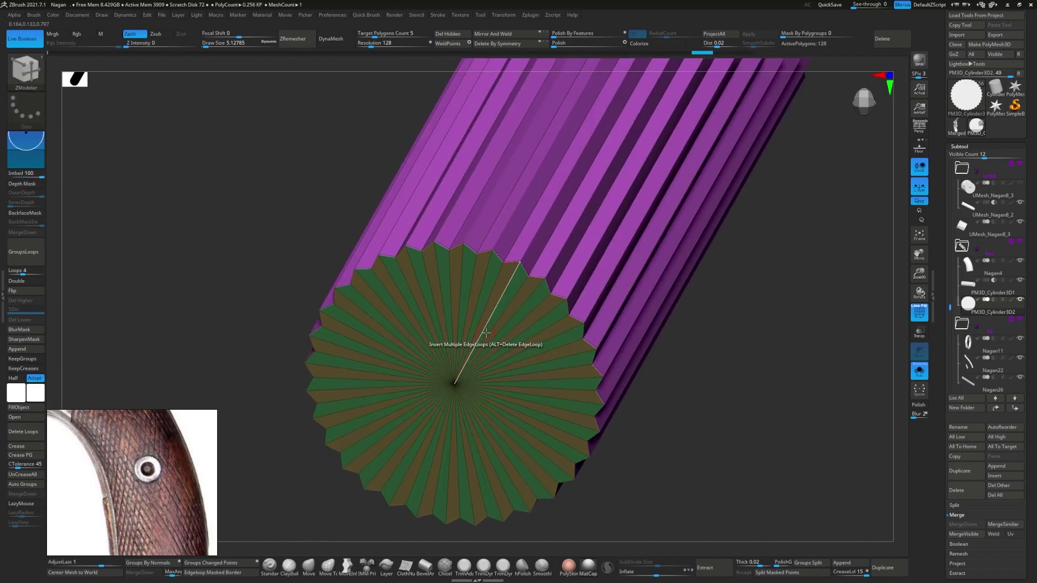
{"action": "key", "text": "f"}
{"action": "key", "text": "w"}
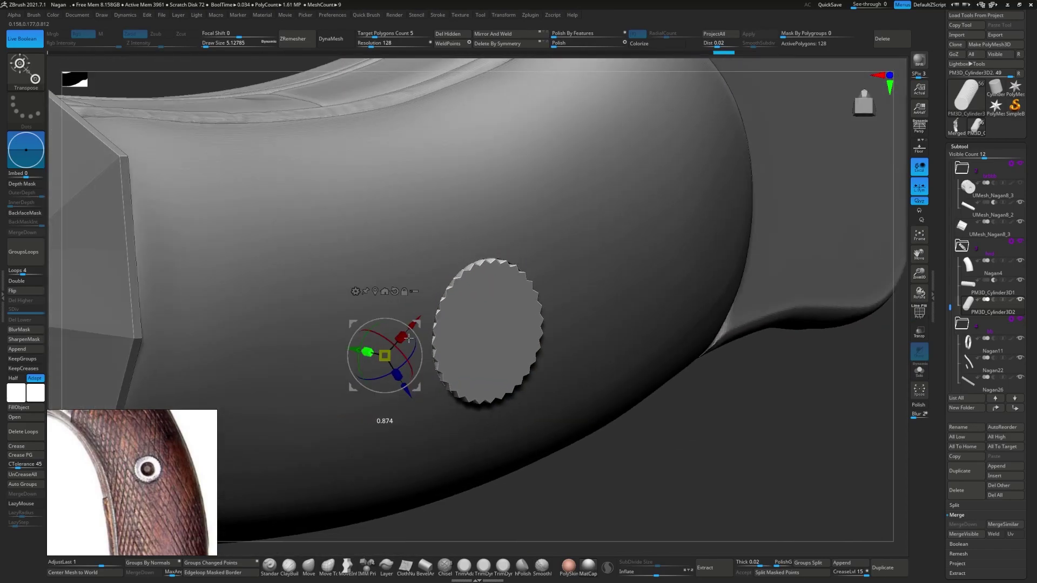
- Make the cutter cylinder active and nudge it into position on the grip
{"action": "mouse_move", "coordinate": [415, 339]}
{"action": "right_mouse_down"}
{"action": "mouse_move", "coordinate": [426, 359]}
{"action": "mouse_move", "coordinate": [909, 292]}
{"action": "right_mouse_up"}
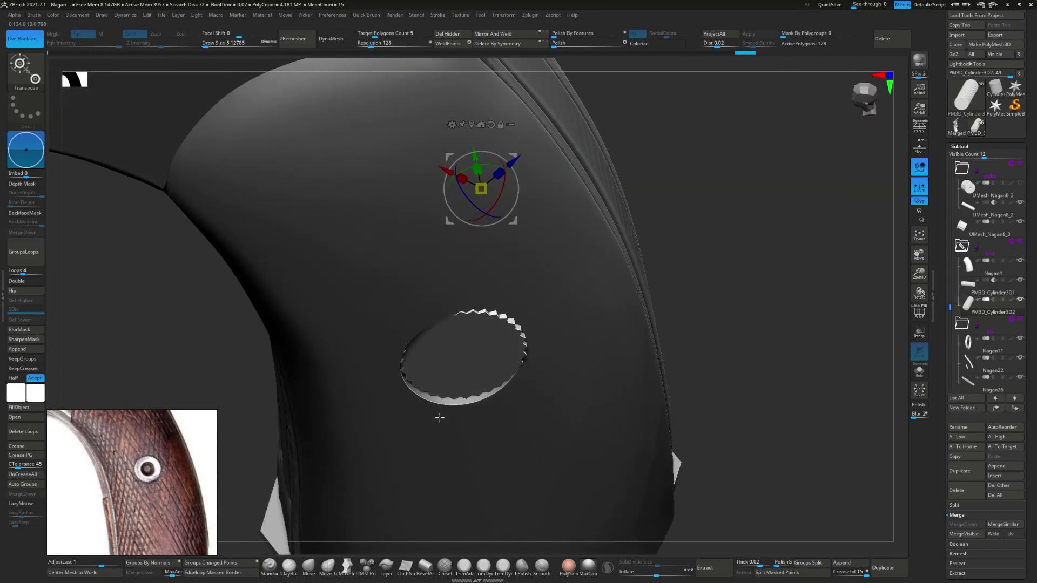
{"action": "key", "text": "alt+Up"}
{"action": "right_click_drag", "start_coordinate": [455, 252], "coordinate": [487, 371]}
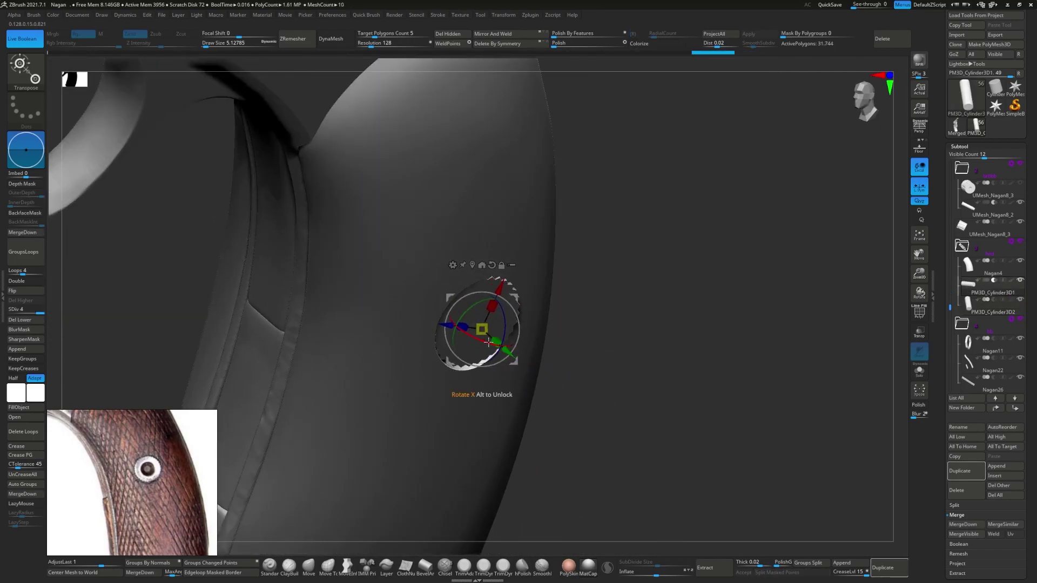
{"action": "right_click_drag", "start_coordinate": [467, 348], "coordinate": [455, 357]}
{"action": "left_click_drag", "start_coordinate": [442, 368], "coordinate": [413, 323]}
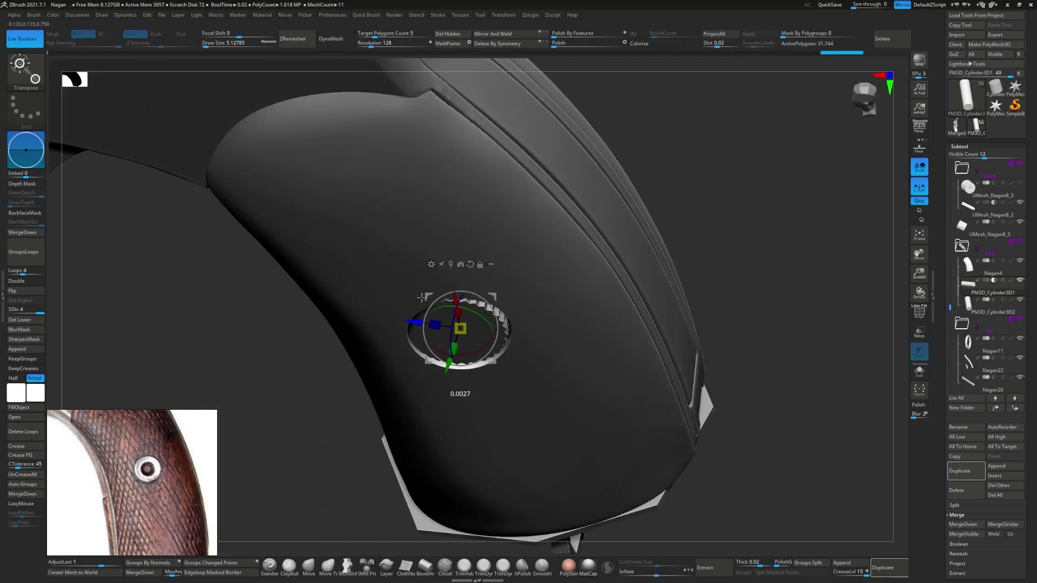
{"action": "right_click_drag", "start_coordinate": [449, 273], "coordinate": [678, 289]}
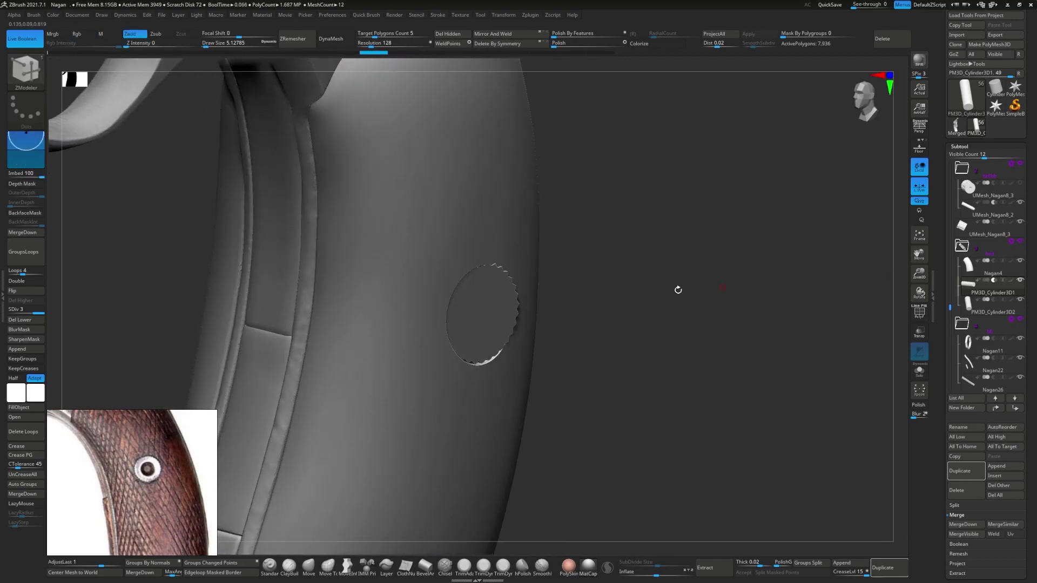
- Select the toothed disc and move it into place on the grip
{"action": "left_click", "coordinate": [428, 300], "text": "alt"}
{"action": "left_click_drag", "start_coordinate": [376, 287], "coordinate": [479, 312]}
{"action": "mouse_move", "coordinate": [479, 312]}
{"action": "right_mouse_down"}
{"action": "mouse_move", "coordinate": [506, 317]}
{"action": "mouse_move", "coordinate": [508, 263]}
{"action": "right_mouse_up"}
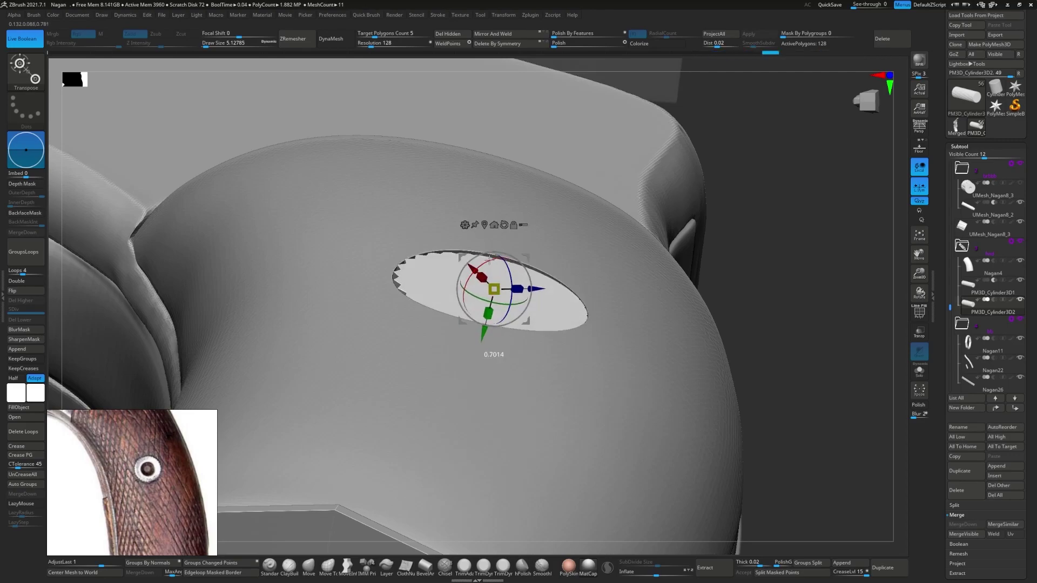
{"action": "mouse_move", "coordinate": [490, 258]}
{"action": "right_mouse_down"}
{"action": "mouse_move", "coordinate": [494, 345]}
{"action": "mouse_move", "coordinate": [477, 315]}
{"action": "mouse_move", "coordinate": [421, 381]}
{"action": "right_mouse_up"}
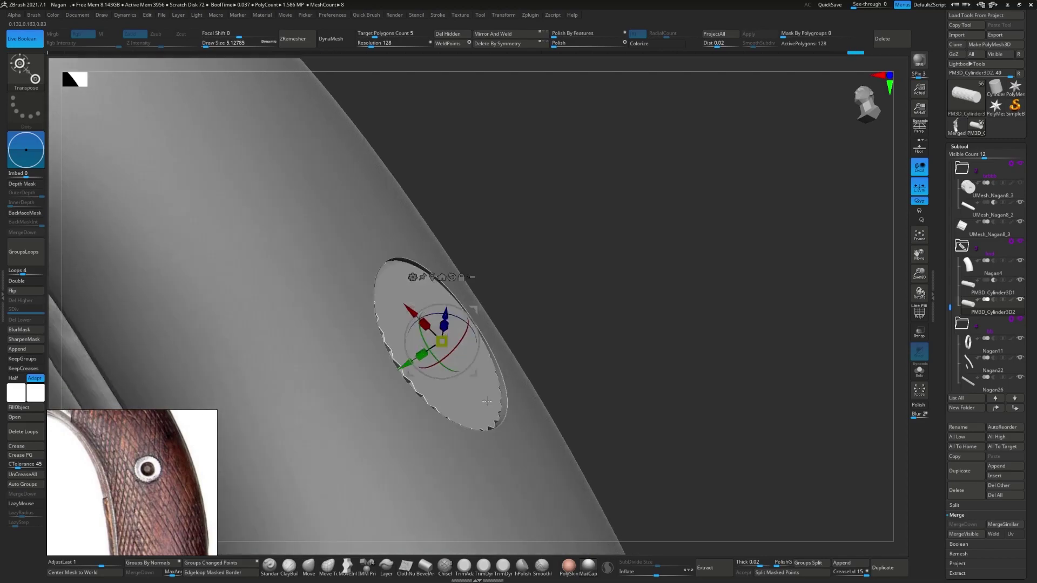
{"action": "right_click_drag", "start_coordinate": [437, 343], "coordinate": [500, 378]}
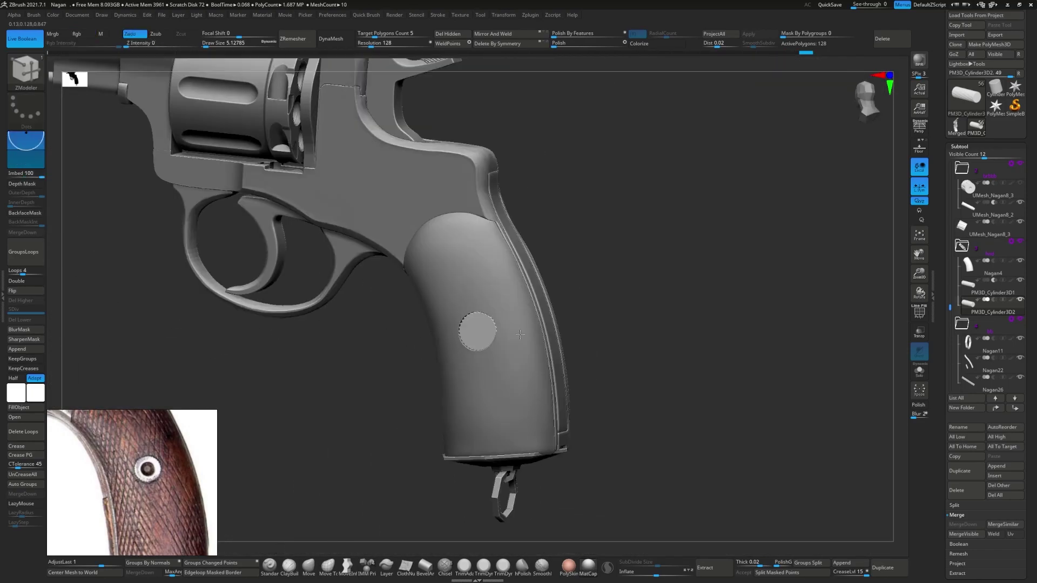
- Select the cutter cylinder and screw disc and inspect the disc on the curved grip
{"action": "left_click", "coordinate": [519, 339], "text": "alt"}
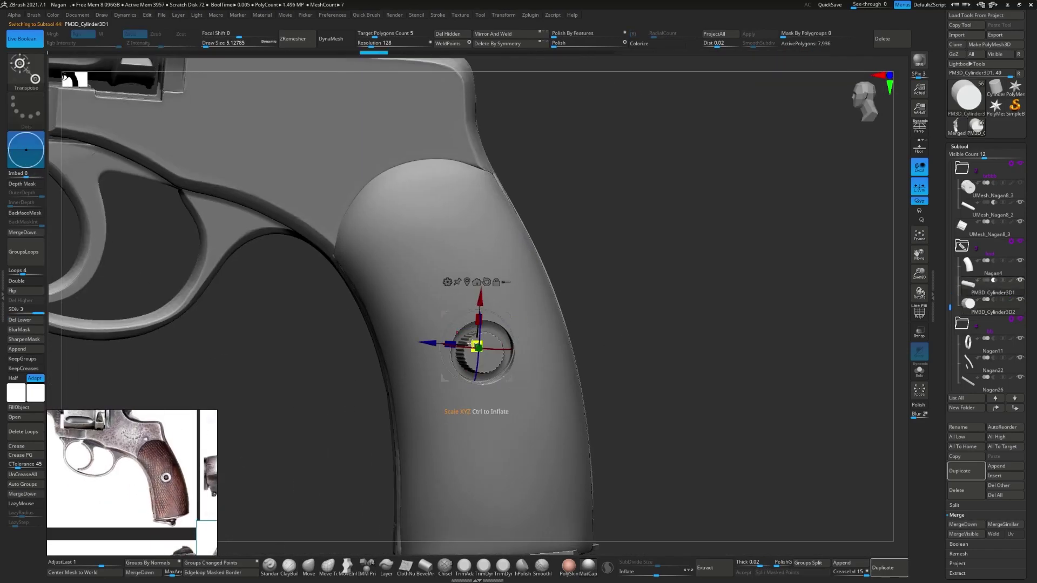
{"action": "right_click_drag", "start_coordinate": [487, 339], "coordinate": [457, 330]}
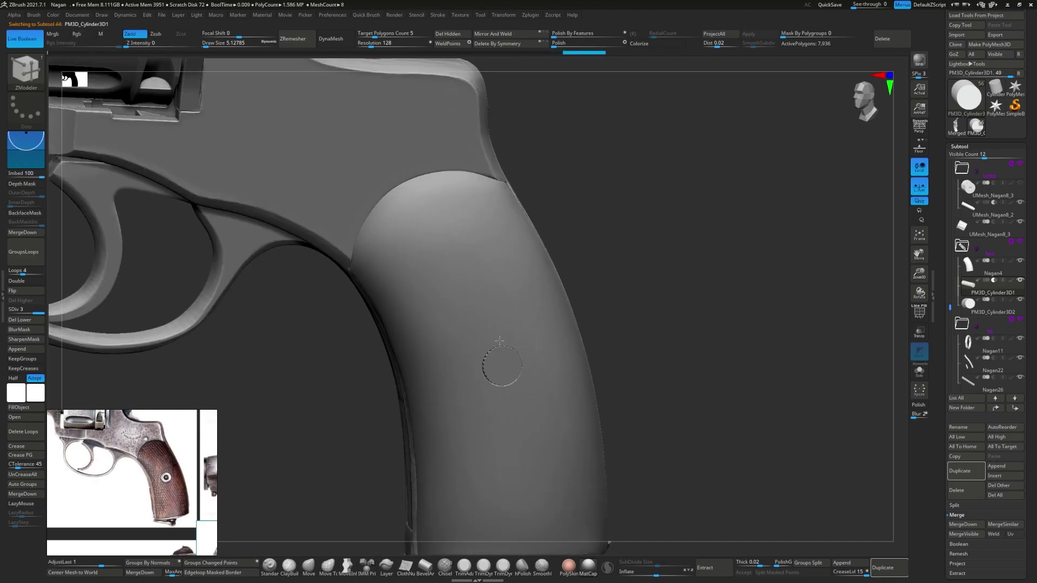
{"action": "left_click", "coordinate": [505, 338], "text": "alt"}
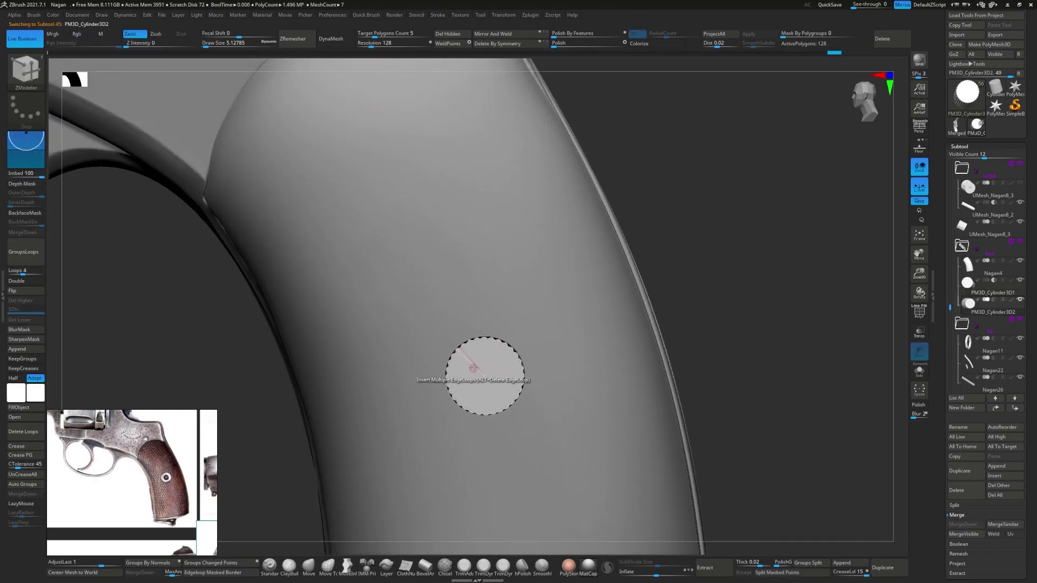
{"action": "mouse_move", "coordinate": [473, 368]}
{"action": "right_mouse_down"}
{"action": "mouse_move", "coordinate": [429, 383]}
{"action": "mouse_move", "coordinate": [544, 280]}
{"action": "right_mouse_up"}
{"action": "key", "text": "w"}
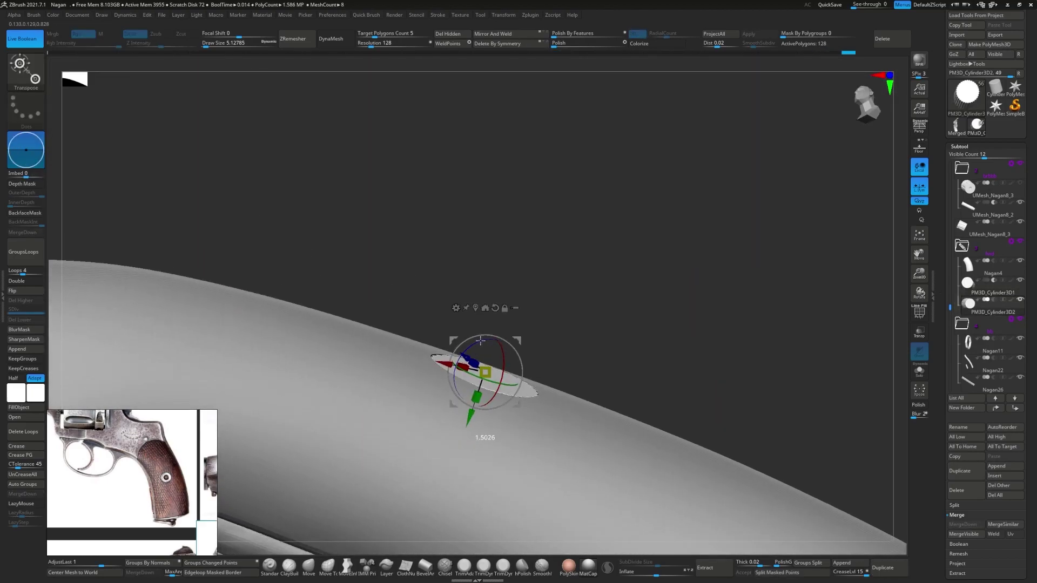
{"action": "right_click_drag", "start_coordinate": [480, 340], "coordinate": [493, 344]}
{"action": "right_click_drag", "start_coordinate": [487, 420], "coordinate": [502, 375]}
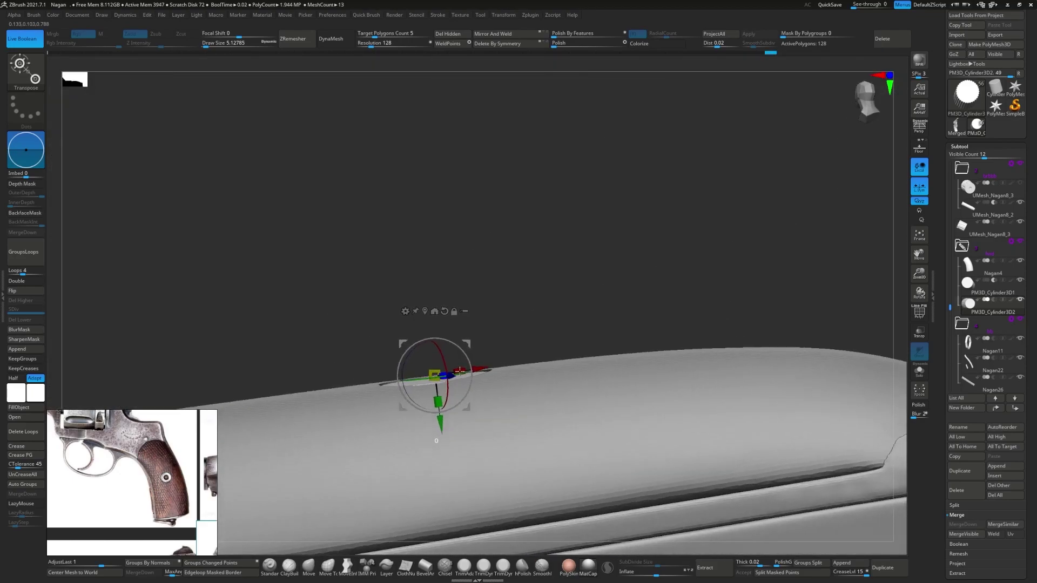
- Isolate the purple ridged cylinder with Polyframe on to inspect it, then show everything
{"action": "key", "text": "q"}
{"action": "key", "text": "shift+f"}
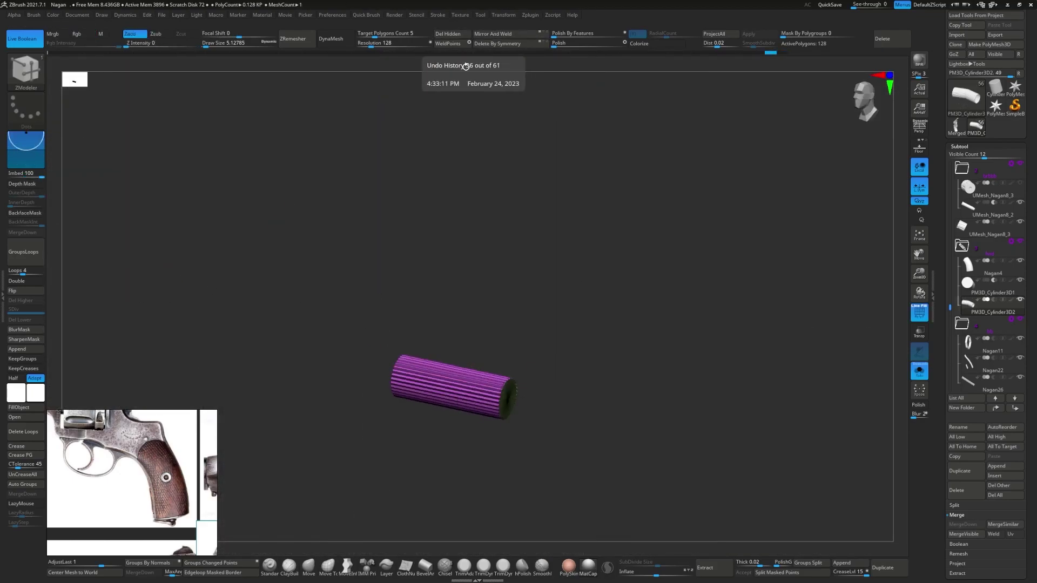
{"action": "key", "text": "w"}
{"action": "mouse_move", "coordinate": [326, 303]}
{"action": "right_mouse_down"}
{"action": "mouse_move", "coordinate": [364, 331]}
{"action": "mouse_move", "coordinate": [318, 292]}
{"action": "right_mouse_up"}
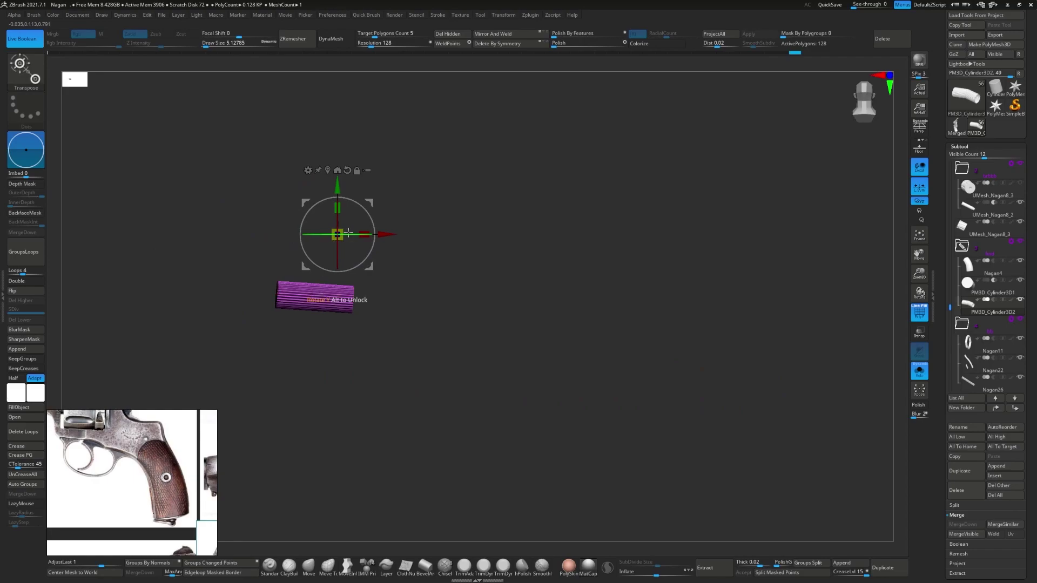
{"action": "mouse_move", "coordinate": [506, 172]}
{"action": "right_mouse_down"}
{"action": "mouse_move", "coordinate": [534, 184]}
{"action": "mouse_move", "coordinate": [551, 270]}
{"action": "right_mouse_up"}
{"action": "key", "text": "q"}
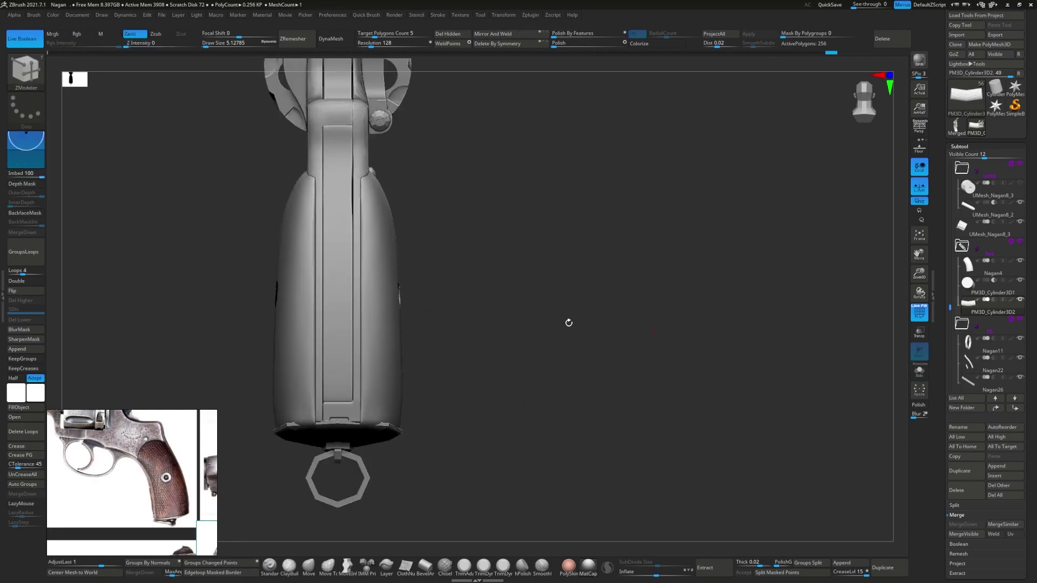
{"action": "mouse_move", "coordinate": [567, 322]}
{"action": "right_mouse_down"}
{"action": "mouse_move", "coordinate": [380, 301]}
{"action": "mouse_move", "coordinate": [400, 283]}
{"action": "mouse_move", "coordinate": [498, 301]}
{"action": "right_mouse_up"}
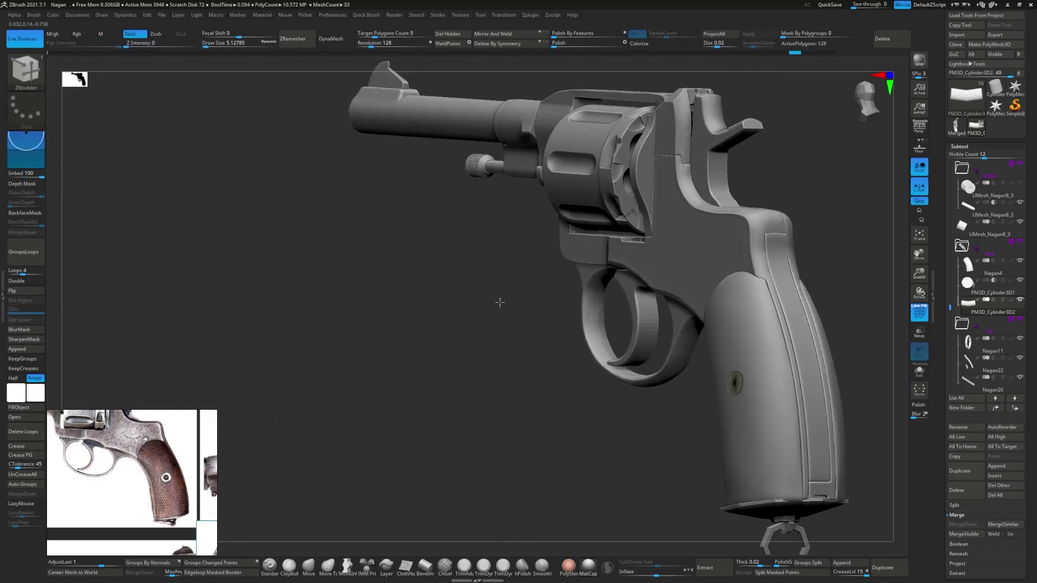
- Toggle Solo and Transp and simplify the purple cylinder's geometry
{"action": "left_click", "coordinate": [919, 371]}
{"action": "key", "text": "w"}
{"action": "left_click", "coordinate": [919, 371]}
{"action": "left_click", "coordinate": [919, 337]}
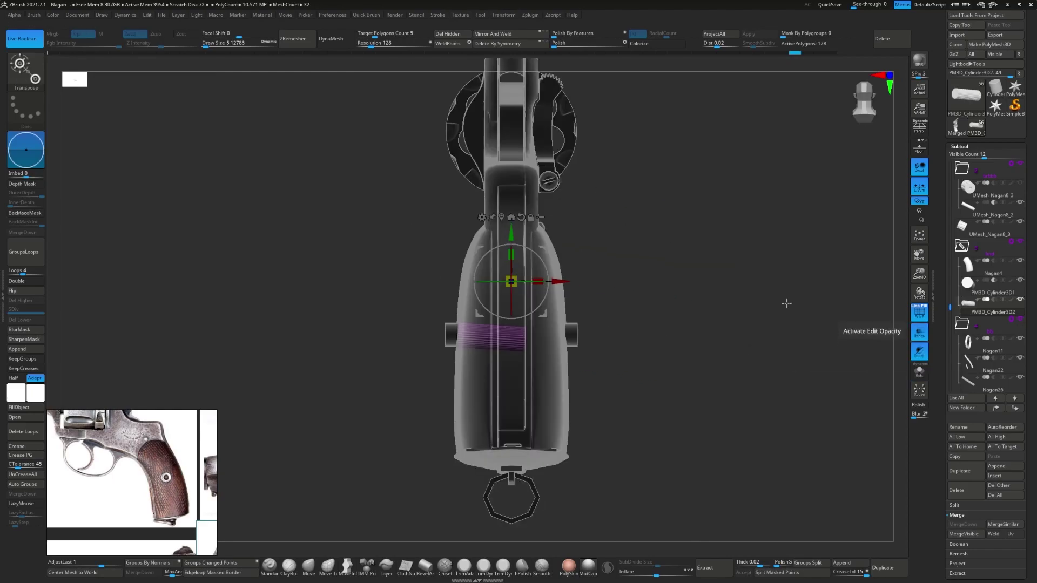
{"action": "left_click", "coordinate": [514, 36]}
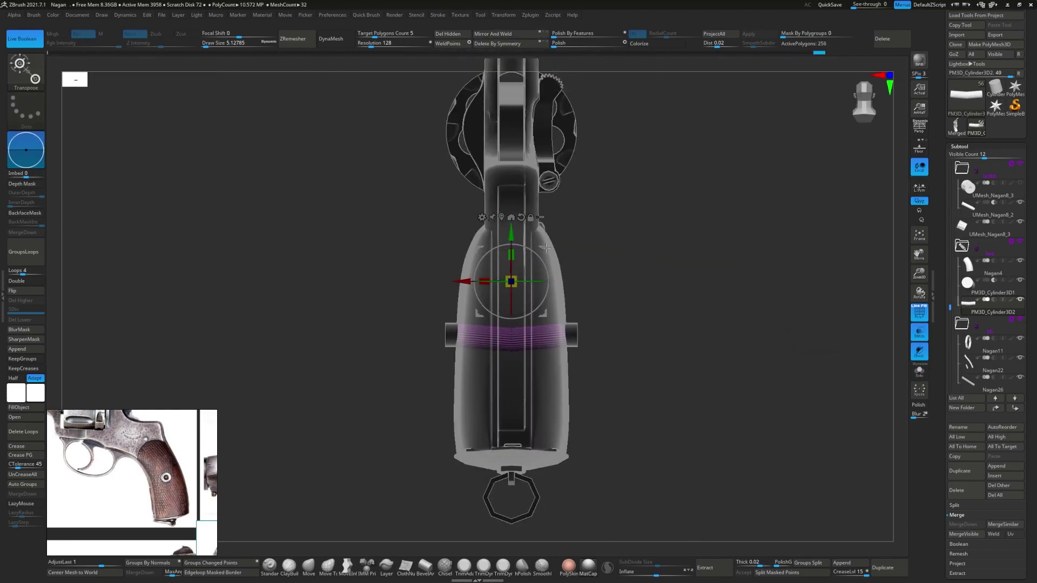
{"action": "key", "text": "q"}
{"action": "right_click_drag", "start_coordinate": [410, 259], "coordinate": [487, 318]}
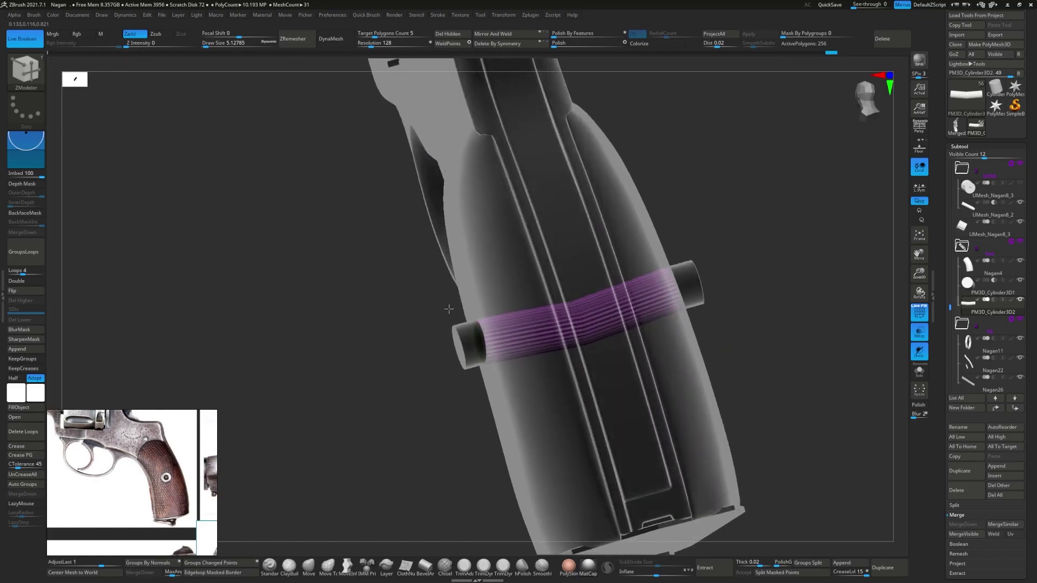
- Turn off Solo and Transp, zoom onto the grip, and save with Ctrl+S
{"action": "left_click", "coordinate": [920, 371]}
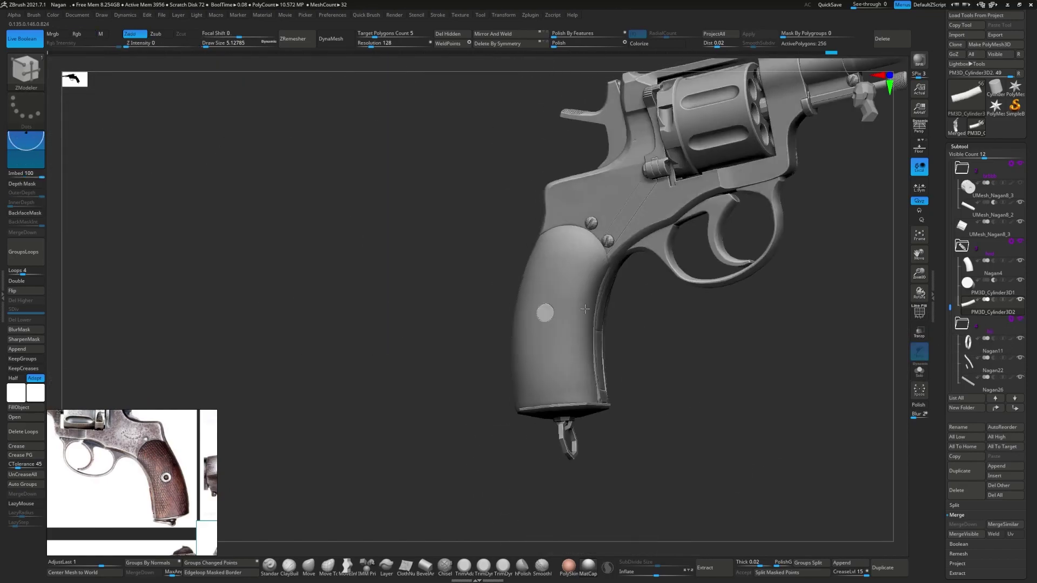
{"action": "mouse_move", "coordinate": [540, 315]}
{"action": "right_mouse_down", "text": "ctrl"}
{"action": "mouse_move", "coordinate": [529, 308]}
{"action": "mouse_move", "coordinate": [525, 324]}
{"action": "right_mouse_up", "text": "ctrl"}
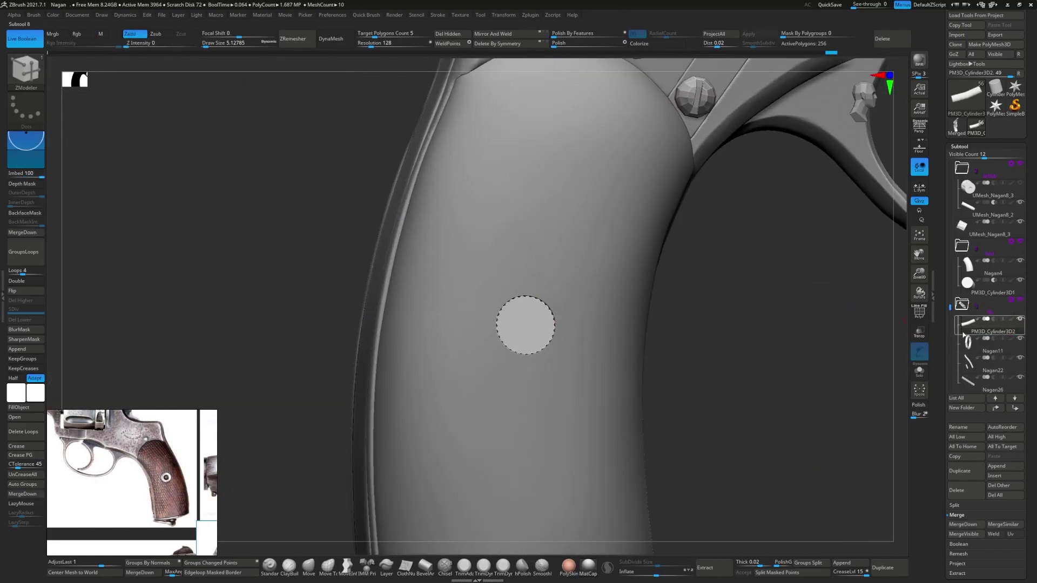
{"action": "key", "text": "ctrl+s"}
- Confirm the save, then select the grip and inspect its hole with Polyframe
{"action": "key", "text": "Return"}
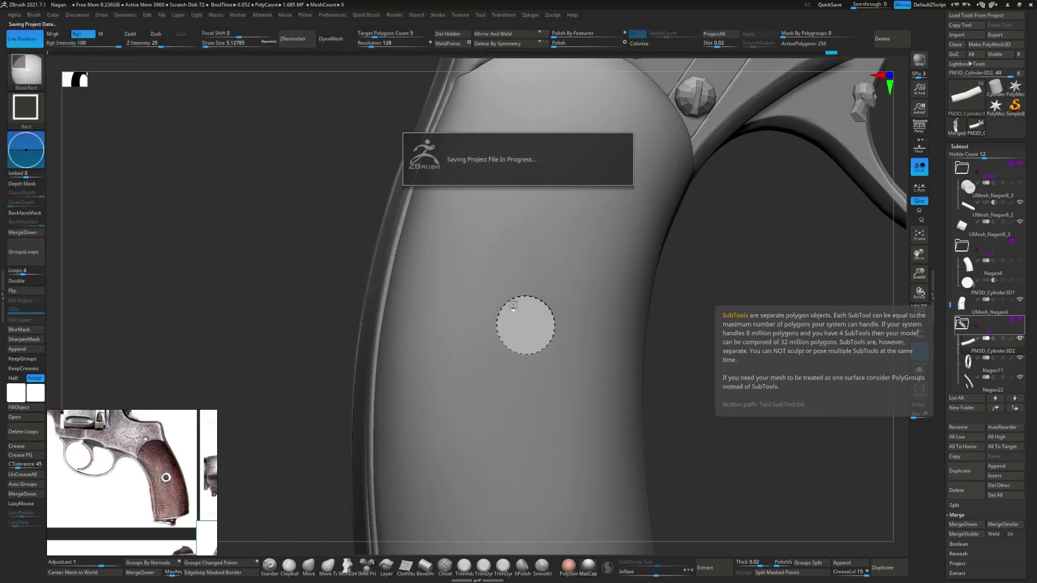
{"action": "left_click", "coordinate": [966, 310]}
{"action": "key", "text": "shift+f"}
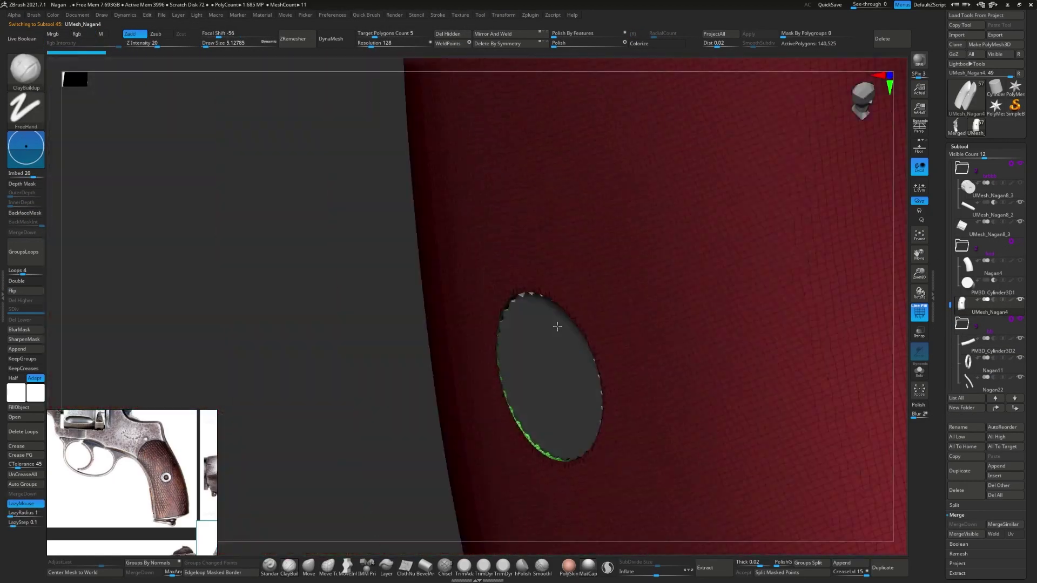
{"action": "mouse_move", "coordinate": [540, 270]}
{"action": "right_mouse_down"}
{"action": "mouse_move", "coordinate": [600, 284]}
{"action": "mouse_move", "coordinate": [477, 361]}
{"action": "right_mouse_up"}
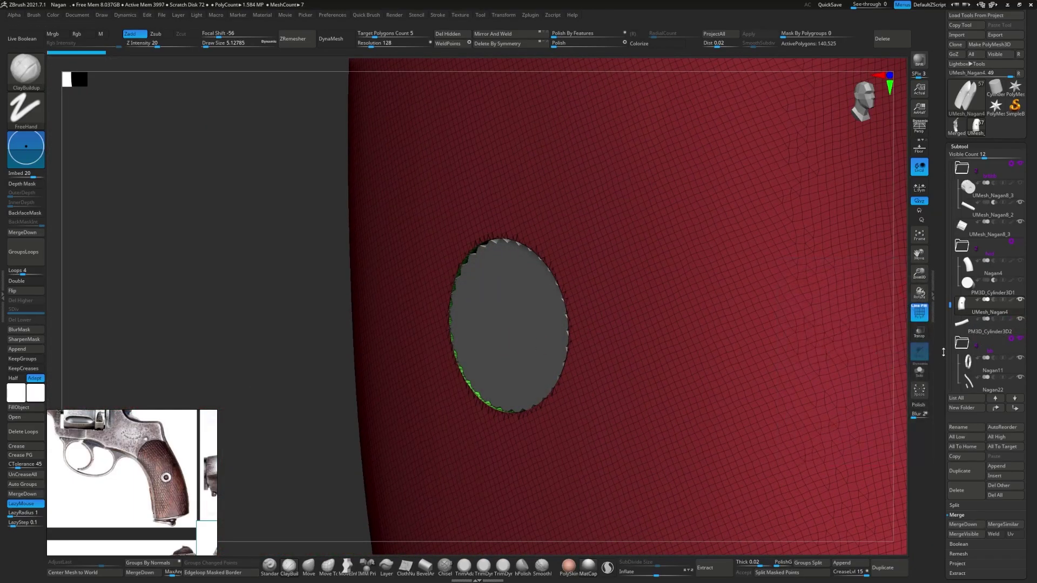
{"action": "key", "text": "shift+f"}
- Select PM3D_Cylinder3D2 in the grip hole and tilt the view onto its cap
{"action": "key", "text": "w"}
{"action": "left_click", "coordinate": [489, 341], "text": "alt"}
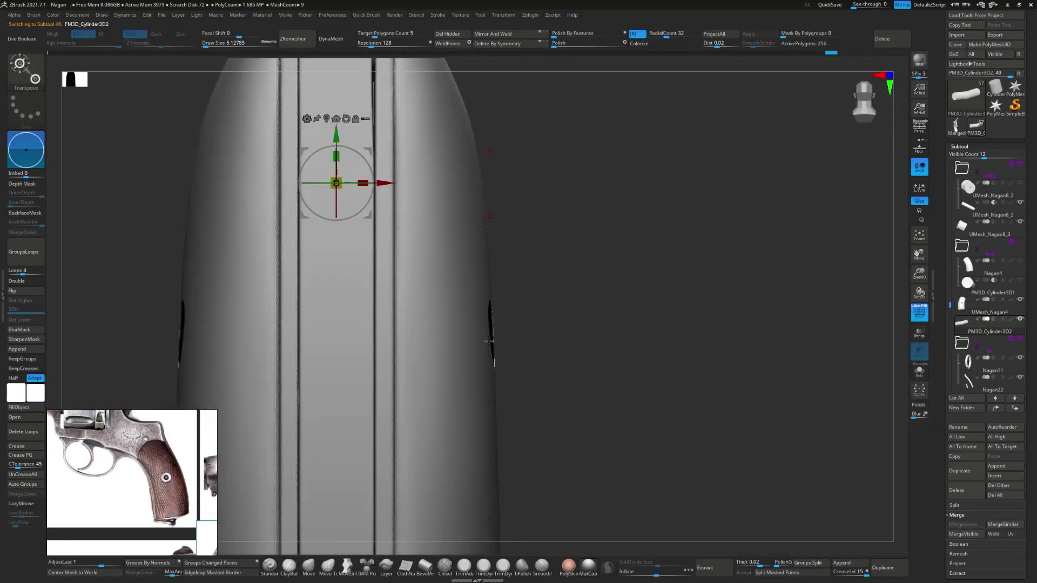
{"action": "key", "text": "space"}
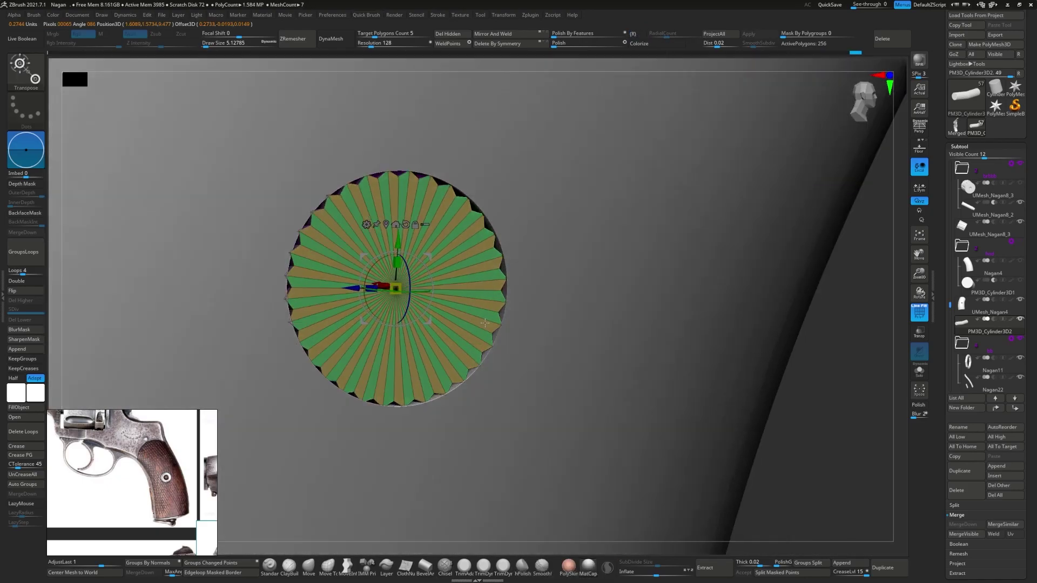
{"action": "left_click_drag", "start_coordinate": [485, 323], "coordinate": [525, 306]}
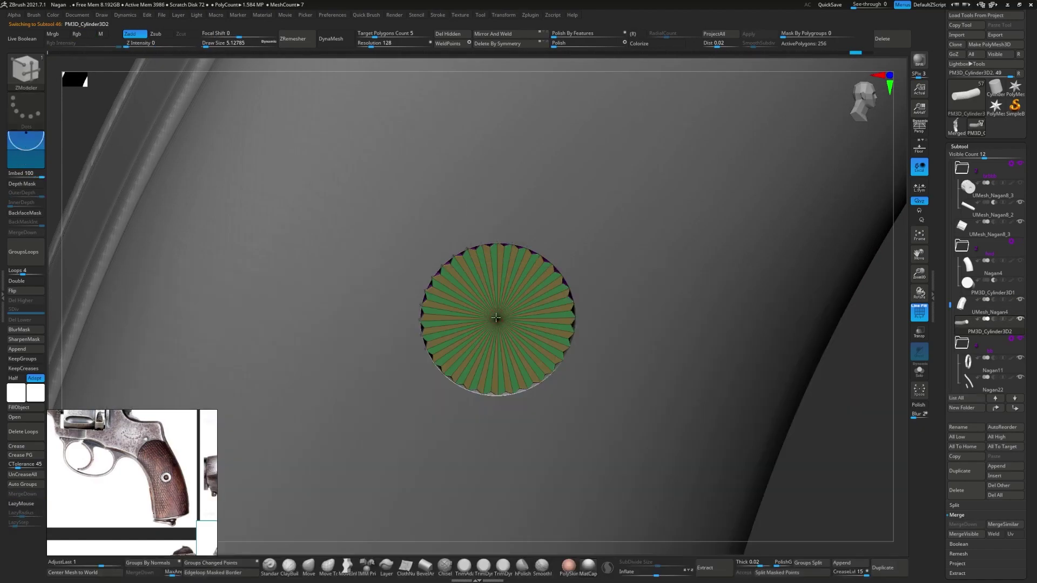
- Solo the fluted cylinder and preview it subdivided, then undo the subdivision
{"action": "left_click", "coordinate": [924, 374]}
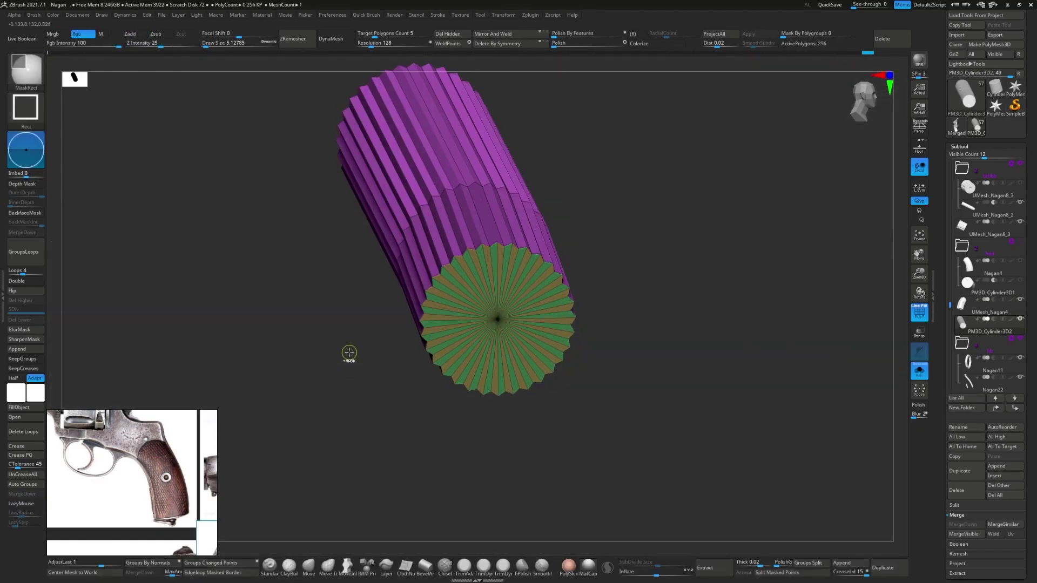
{"action": "key", "text": "ctrl+d"}
{"action": "left_click_drag", "start_coordinate": [456, 273], "coordinate": [478, 276]}
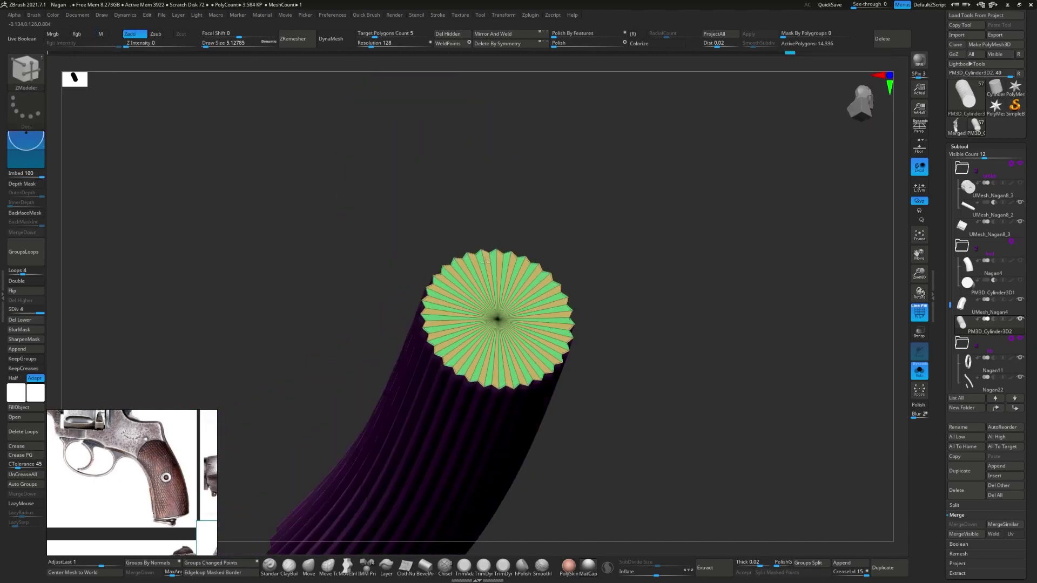
{"action": "key", "text": "ctrl+z"}
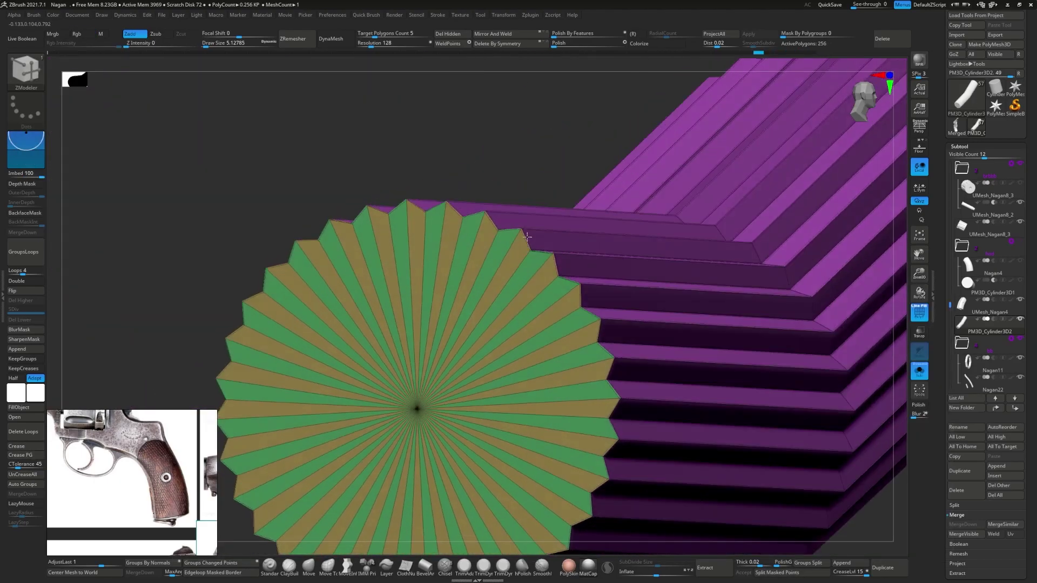
- Inset a rim around the cylinder's end cap; an extrusion of the cap is tried and undone
{"action": "key", "text": "space"}
{"action": "left_click", "coordinate": [528, 233]}
{"action": "left_click", "coordinate": [531, 235]}
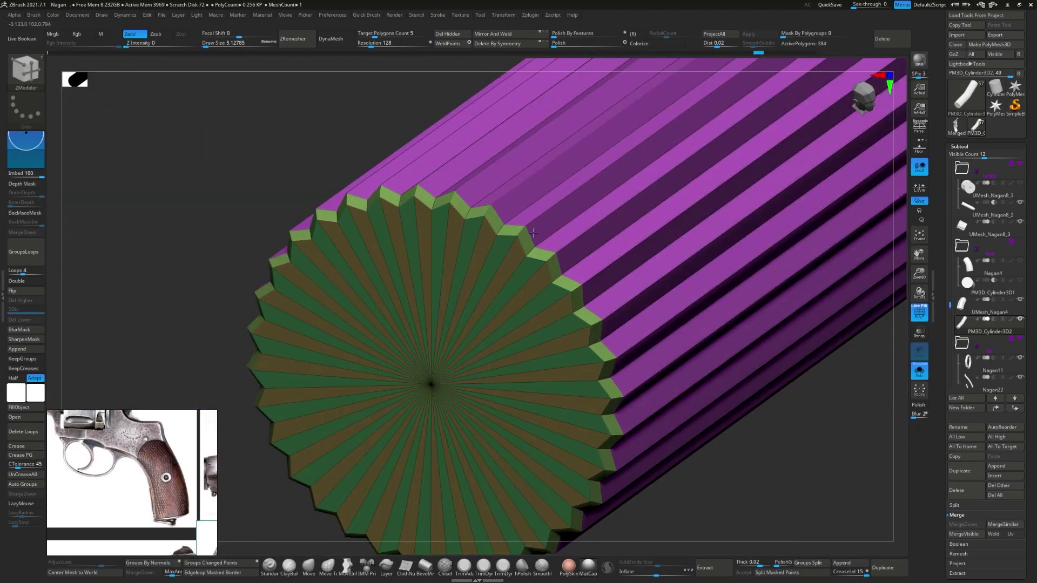
{"action": "key", "text": "space"}
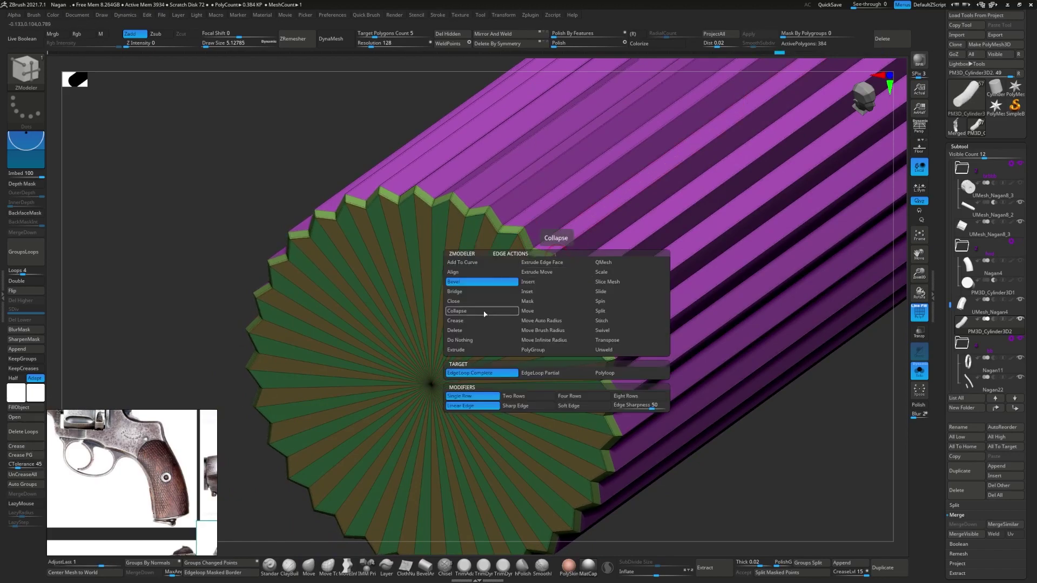
{"action": "left_click", "coordinate": [475, 324]}
{"action": "left_click", "coordinate": [475, 395]}
{"action": "left_click", "coordinate": [510, 328]}
{"action": "key", "text": "ctrl+z"}
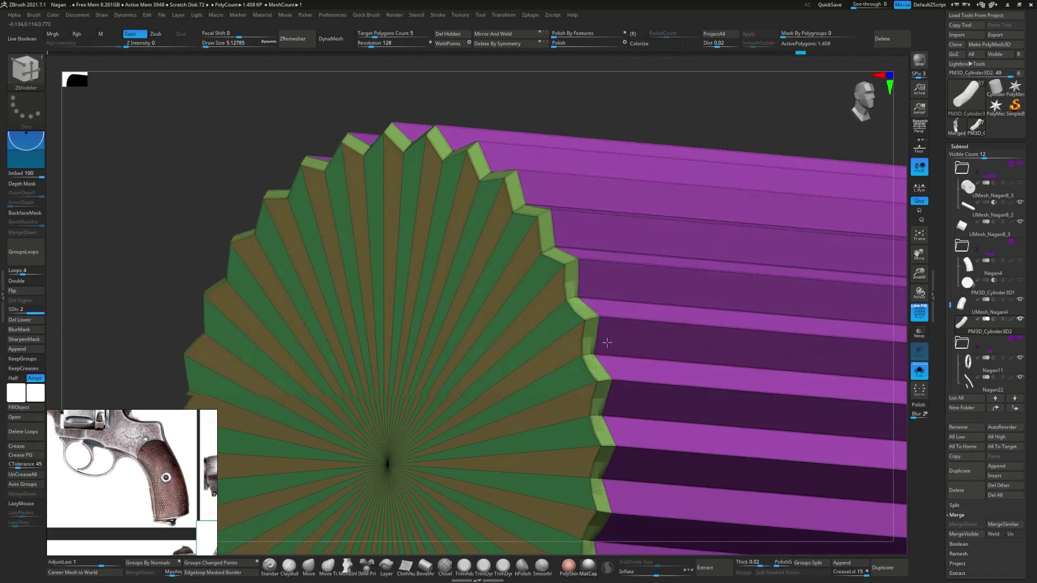
- Crease by polygroups and insert multiple edge loops along the cylinder
{"action": "left_click", "coordinate": [24, 455]}
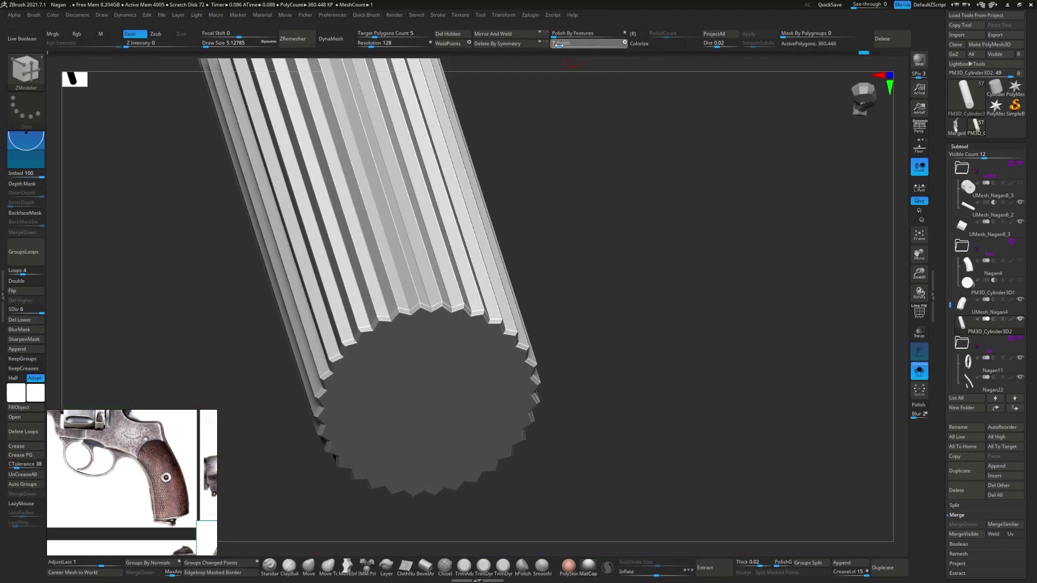
{"action": "key", "text": "shift+f"}
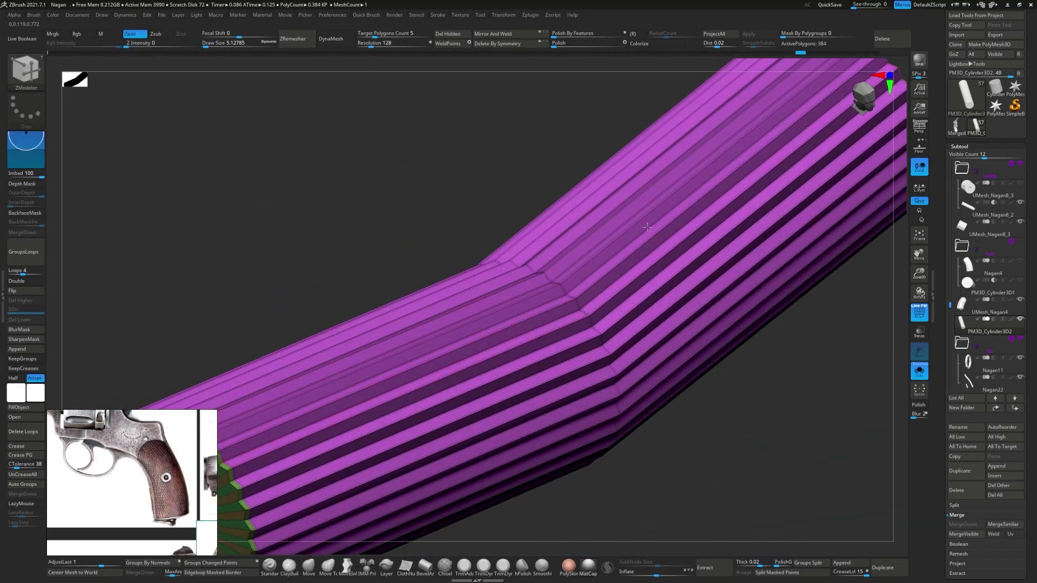
{"action": "key", "text": "space"}
{"action": "left_click", "coordinate": [510, 363]}
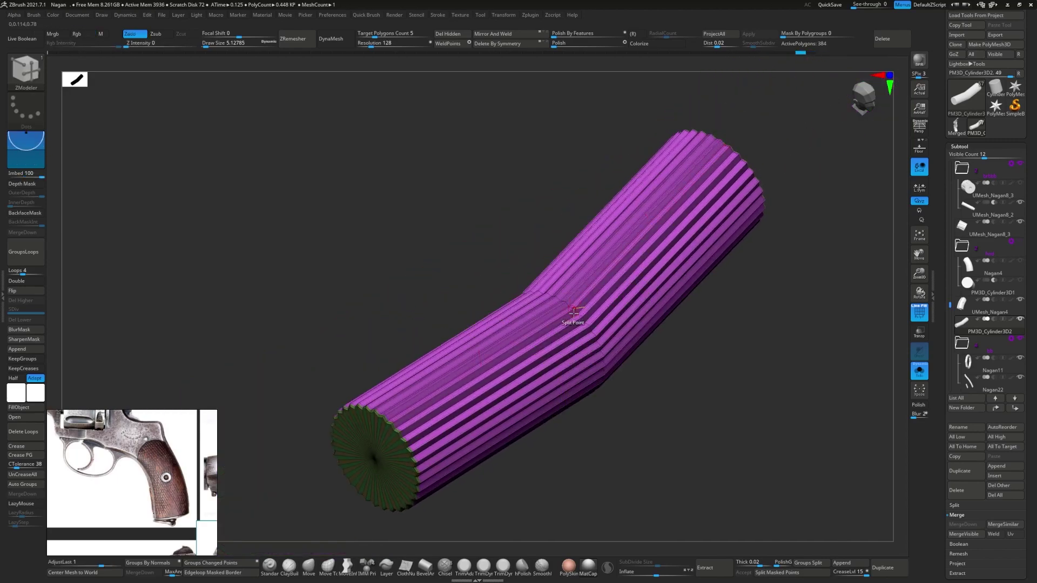
{"action": "left_click", "coordinate": [574, 311]}
{"action": "key", "text": "space"}
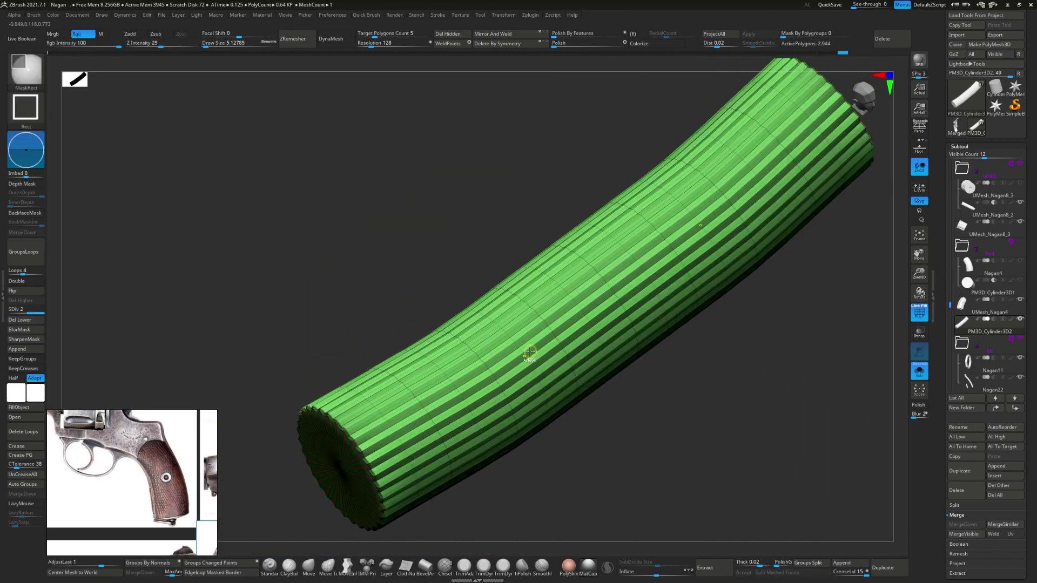
- Bridge a new polygon band at the cylinder end and extend the green polygroup band along the bend
{"action": "key", "text": "ctrl+d"}
{"action": "key", "text": "ctrl+d"}
{"action": "key", "text": "ctrl+d"}
{"action": "right_click_drag", "start_coordinate": [529, 352], "coordinate": [550, 301], "text": "ctrl"}
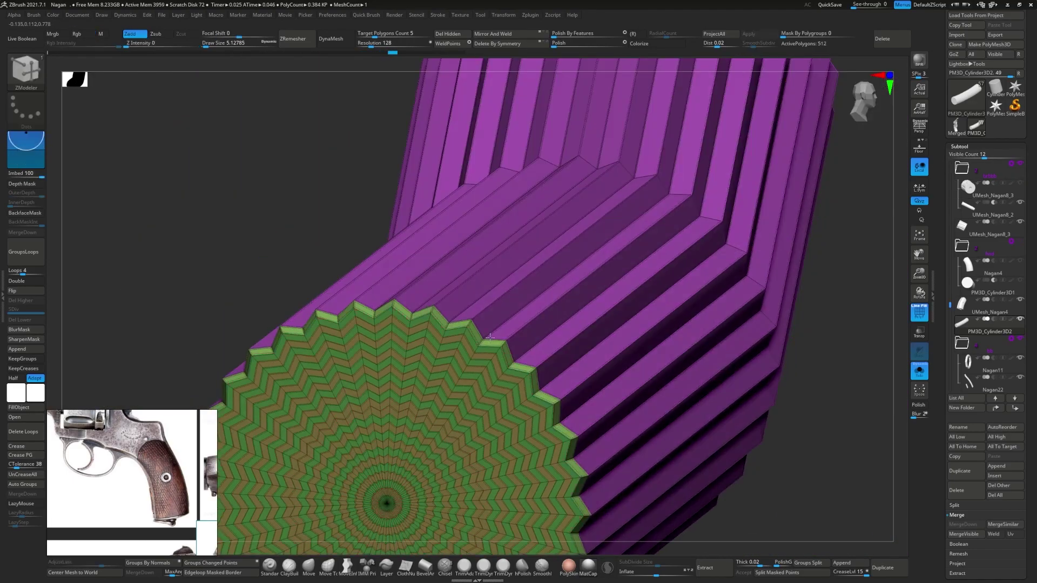
{"action": "key", "text": "space"}
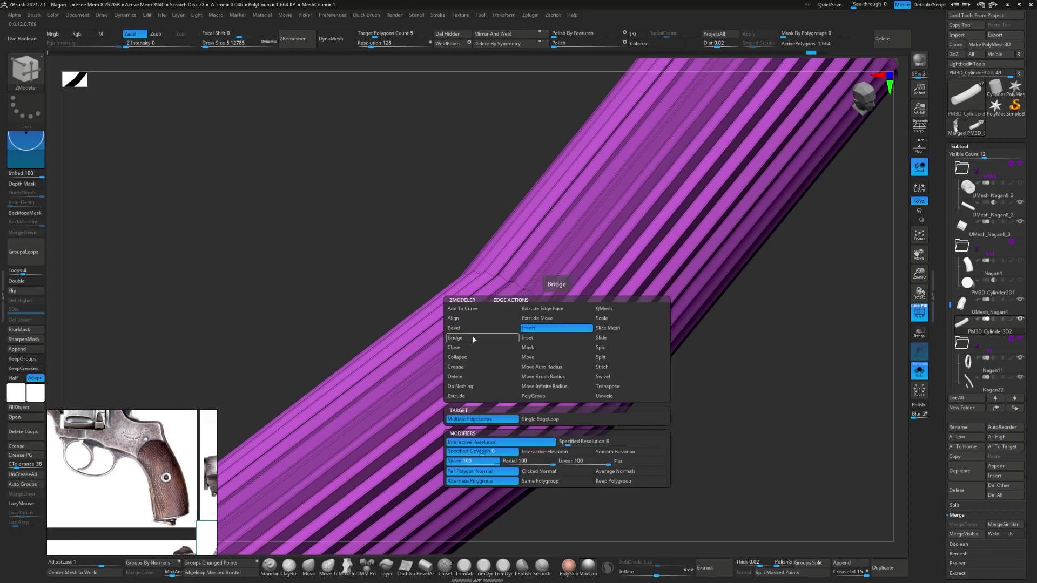
{"action": "left_click", "coordinate": [474, 339]}
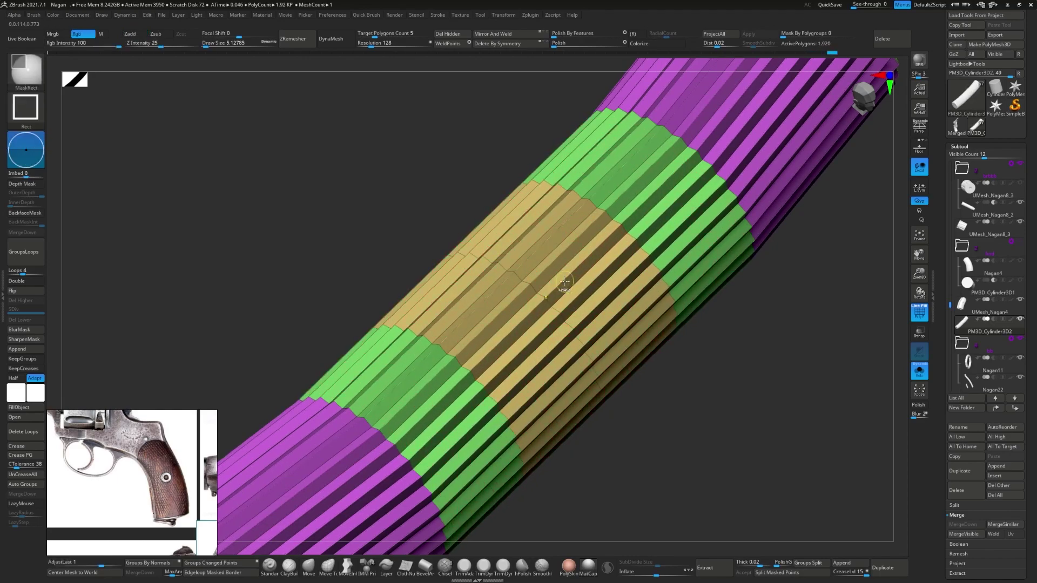
{"action": "key", "text": "f"}
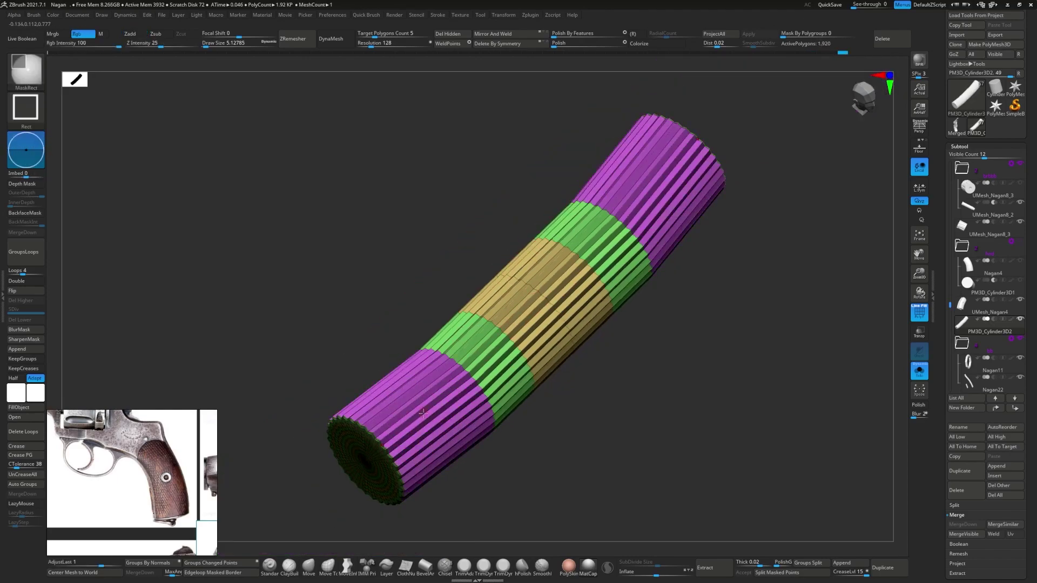
{"action": "left_click", "coordinate": [421, 413]}
{"action": "right_click_drag", "start_coordinate": [421, 413], "coordinate": [470, 320]}
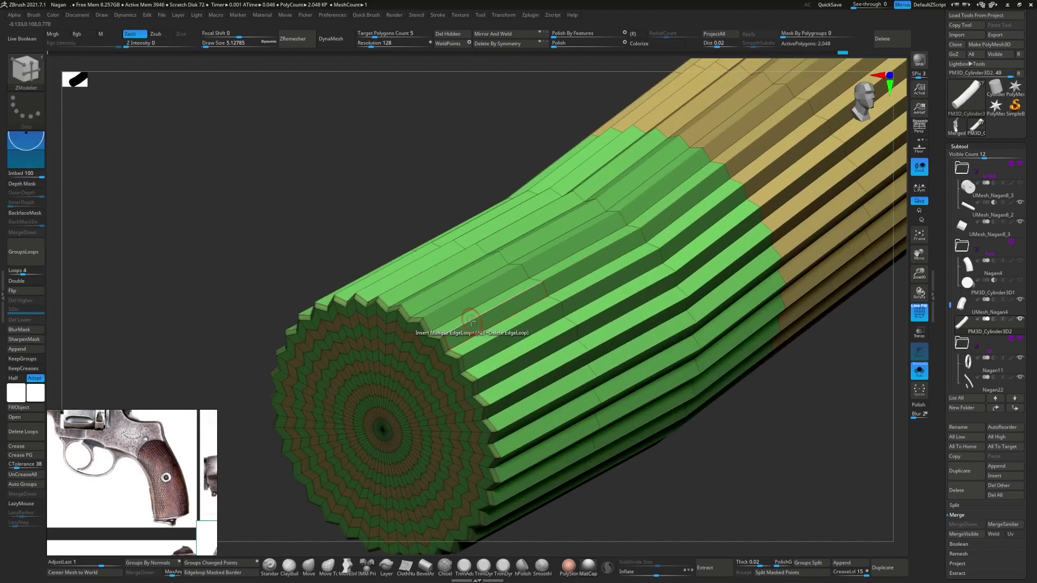
- Remove the extra cap geometry from the fluted cylinder and hide the wireframe
{"action": "key", "text": "space"}
{"action": "left_click", "coordinate": [448, 302]}
{"action": "key", "text": "shift+f"}
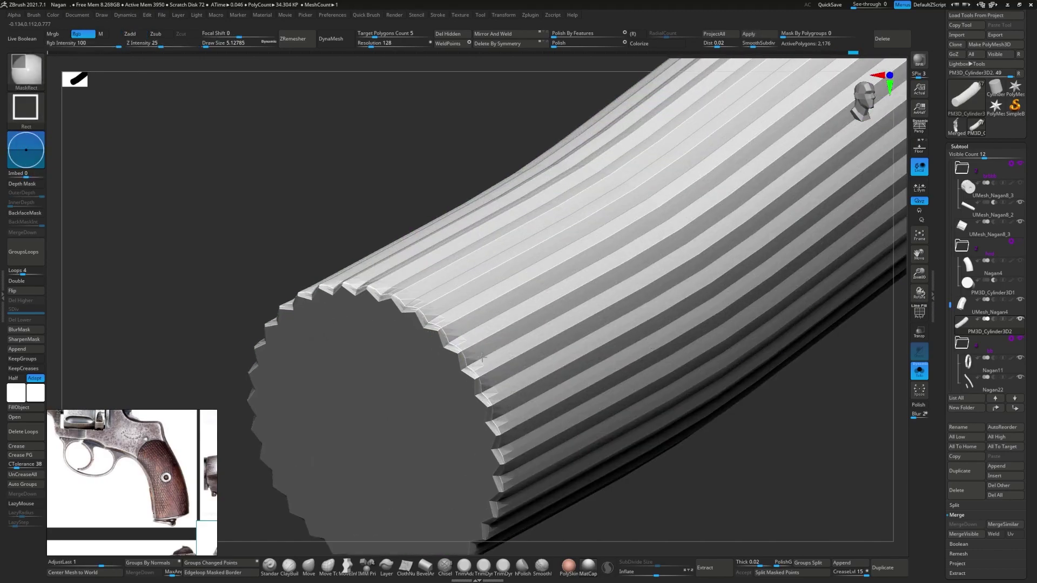
- Enable Dynamic SmoothSubdiv and open the Crease settings in Tool > Geometry
{"action": "left_click", "coordinate": [960, 147]}
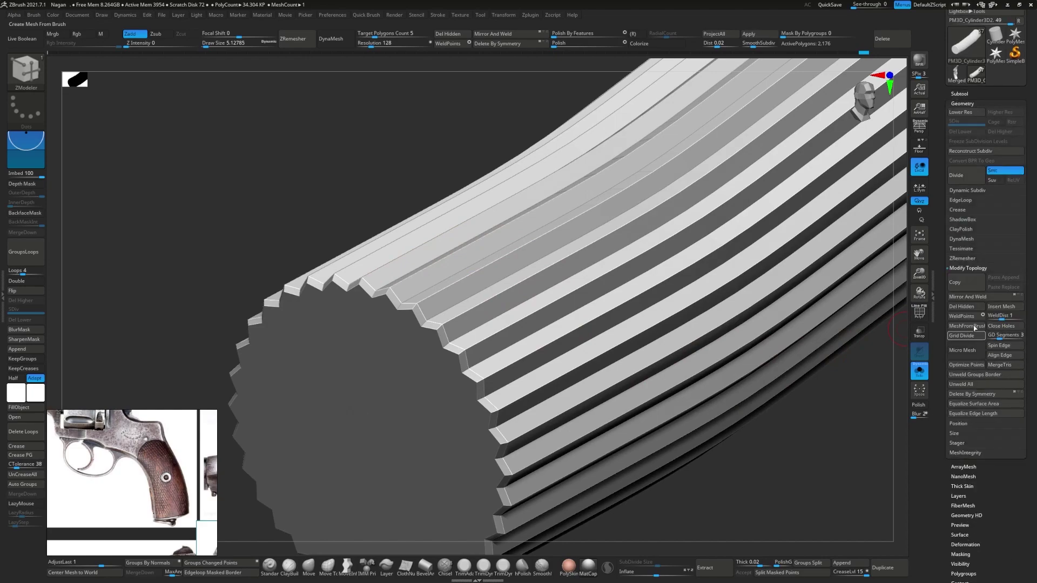
{"action": "left_click", "coordinate": [961, 211]}
{"action": "left_click", "coordinate": [967, 190]}
{"action": "left_click", "coordinate": [1007, 228]}
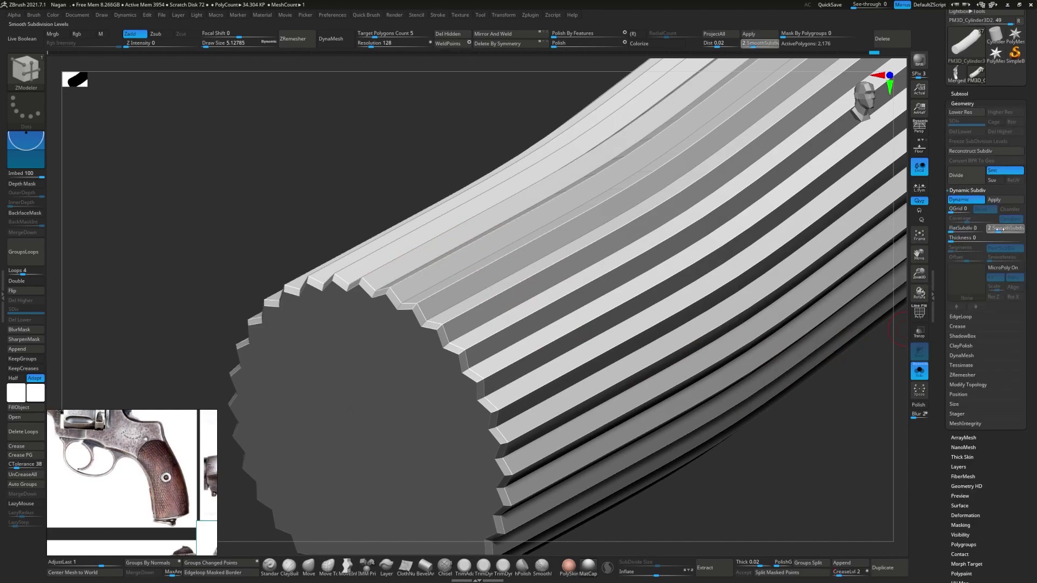
{"action": "left_click", "coordinate": [957, 326]}
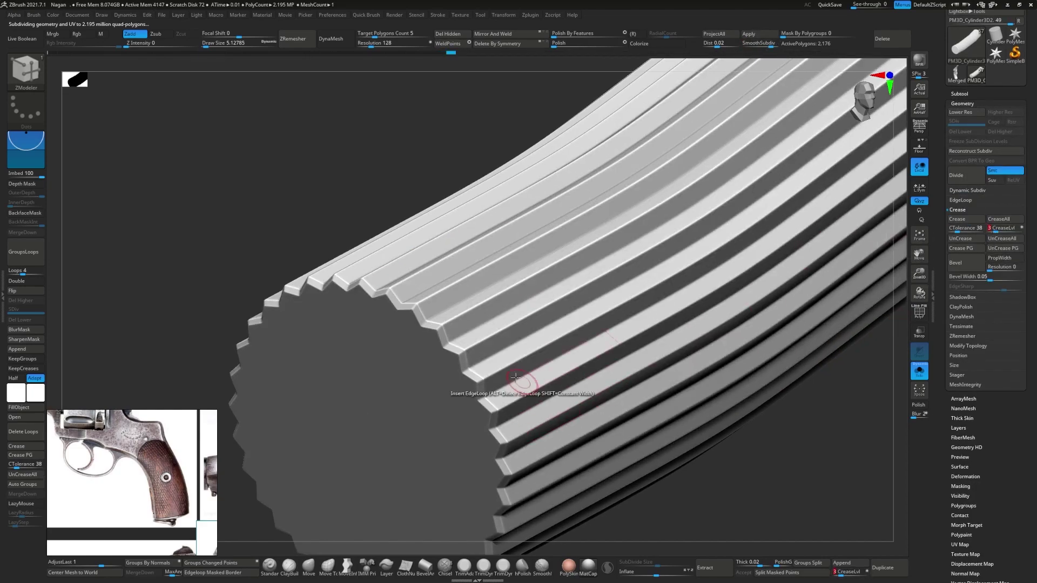
{"action": "mouse_move", "coordinate": [520, 398]}
{"action": "right_mouse_down"}
{"action": "mouse_move", "coordinate": [347, 282]}
{"action": "mouse_move", "coordinate": [383, 311]}
{"action": "mouse_move", "coordinate": [375, 355]}
{"action": "mouse_move", "coordinate": [690, 355]}
{"action": "mouse_move", "coordinate": [418, 362]}
{"action": "right_mouse_up"}
- Merge the current subtool down into the one below
{"action": "left_click", "coordinate": [955, 93]}
{"action": "left_click", "coordinate": [963, 472]}
{"action": "left_click", "coordinate": [894, 457]}
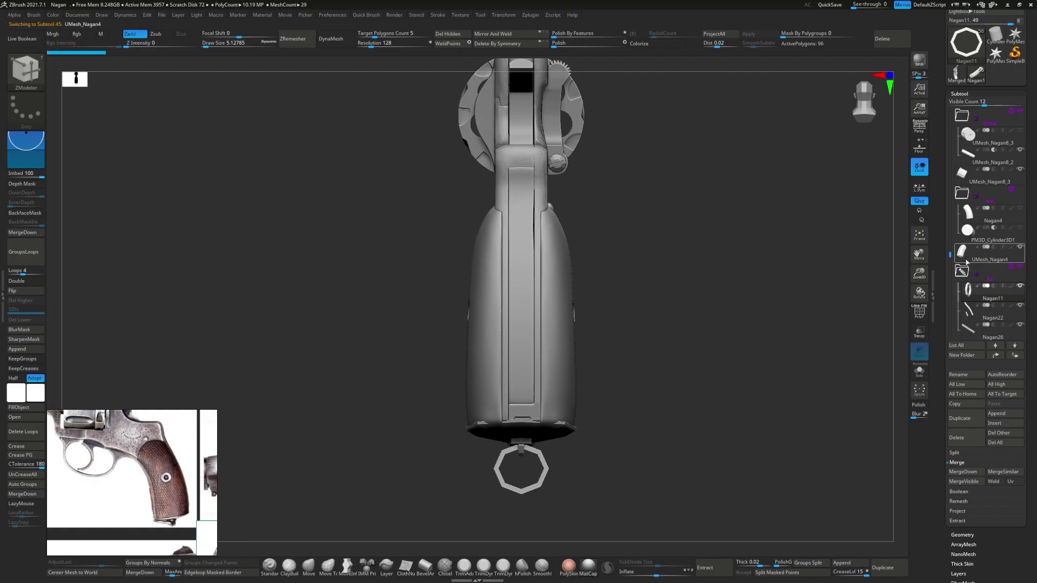
{"action": "right_click_drag", "start_coordinate": [484, 331], "coordinate": [472, 359], "text": "alt"}
- DynaMesh the red grip panel UMesh_Nagan4 at resolution 848
{"action": "left_click", "coordinate": [329, 371], "text": "alt"}
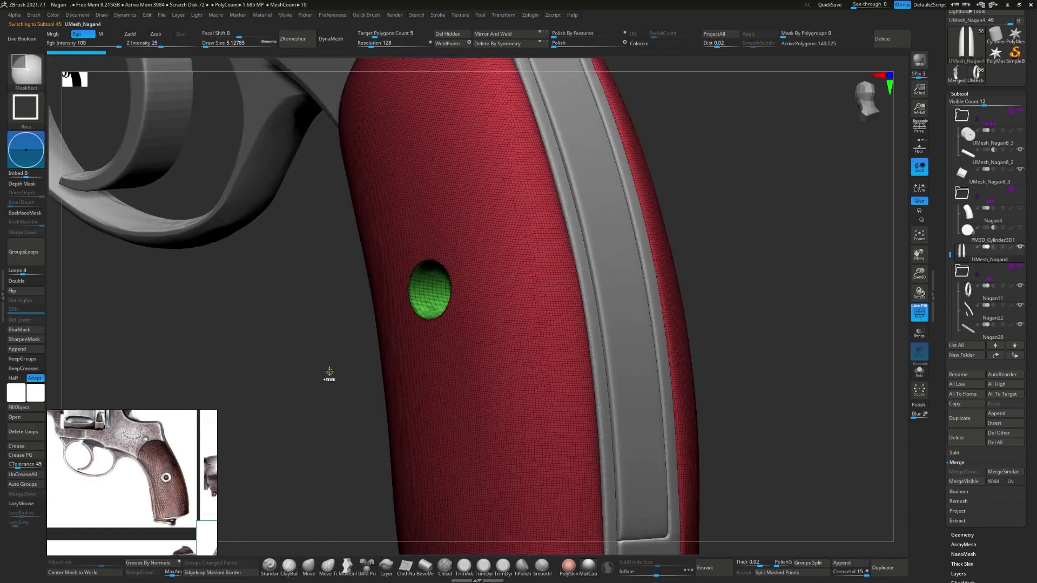
{"action": "left_click", "coordinate": [963, 258]}
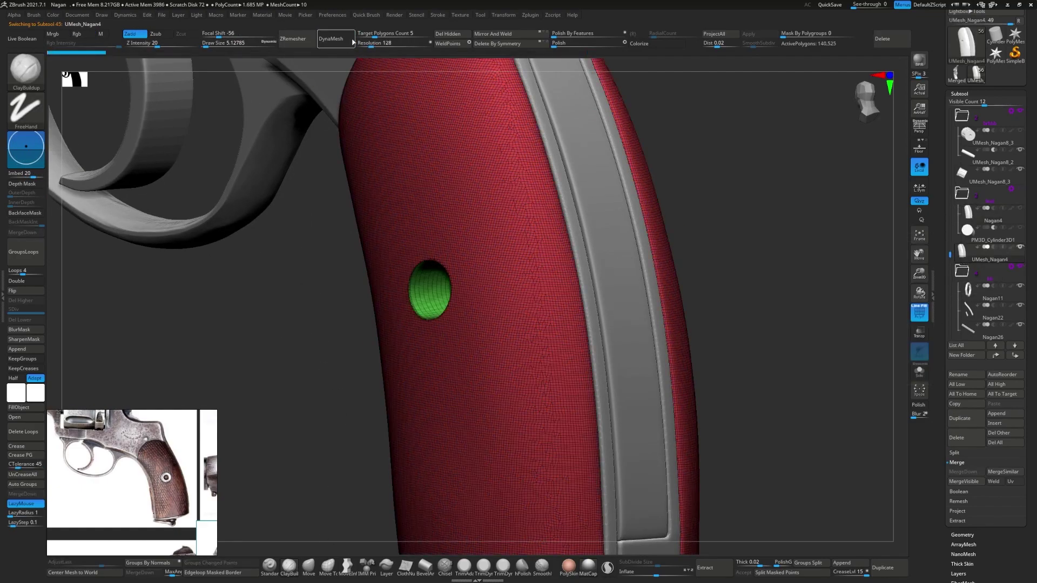
{"action": "left_click", "coordinate": [325, 39]}
- Draw a vertical ClipCurve line along the back of the grip
{"action": "left_click_drag", "start_coordinate": [351, 135], "coordinate": [388, 220], "text": "shift"}
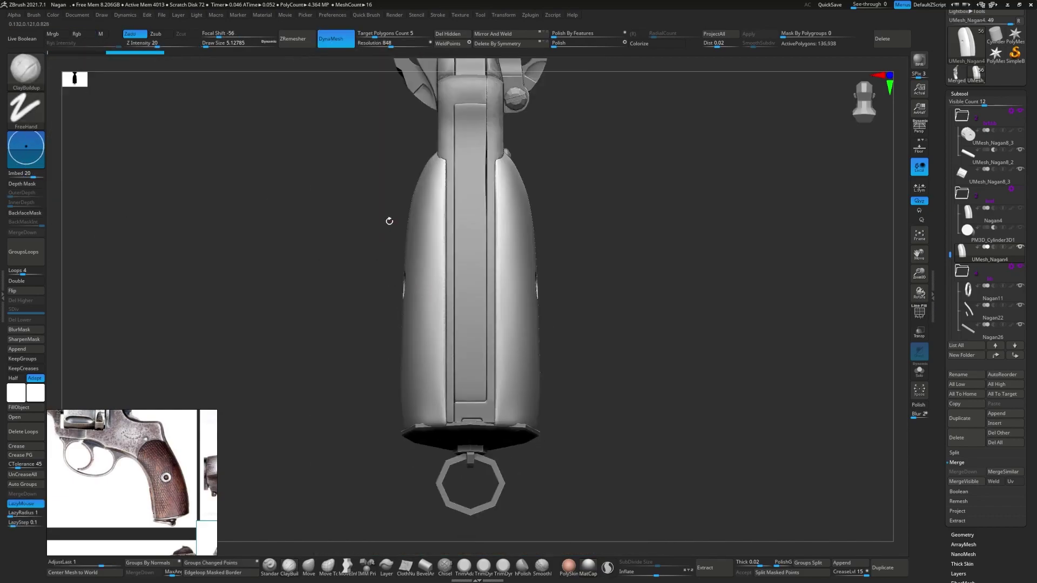
{"action": "key", "text": "space"}
{"action": "left_click", "coordinate": [328, 247]}
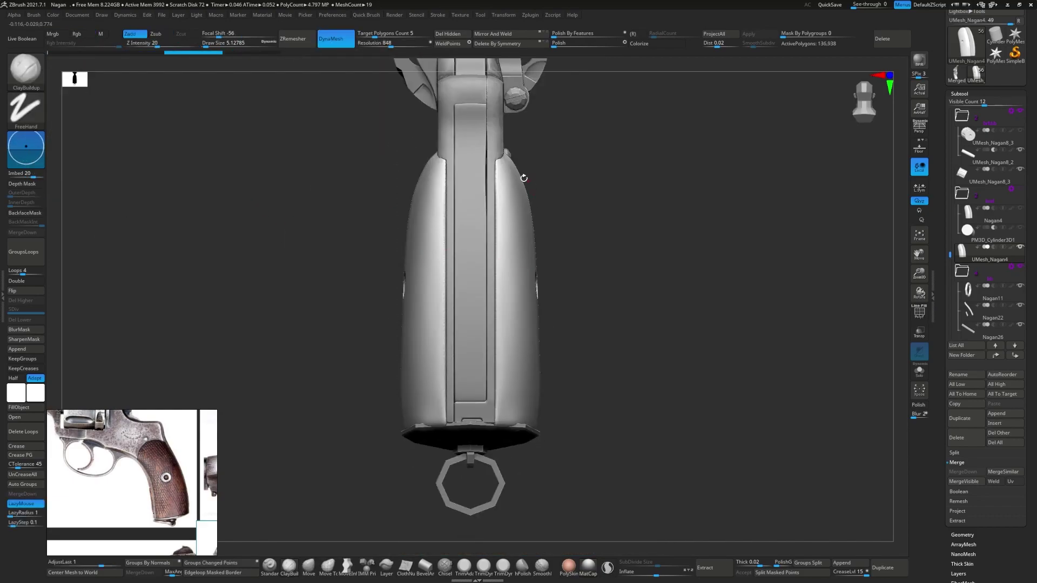
{"action": "left_click_drag", "start_coordinate": [403, 430], "coordinate": [413, 119], "text": "ctrl+shift"}
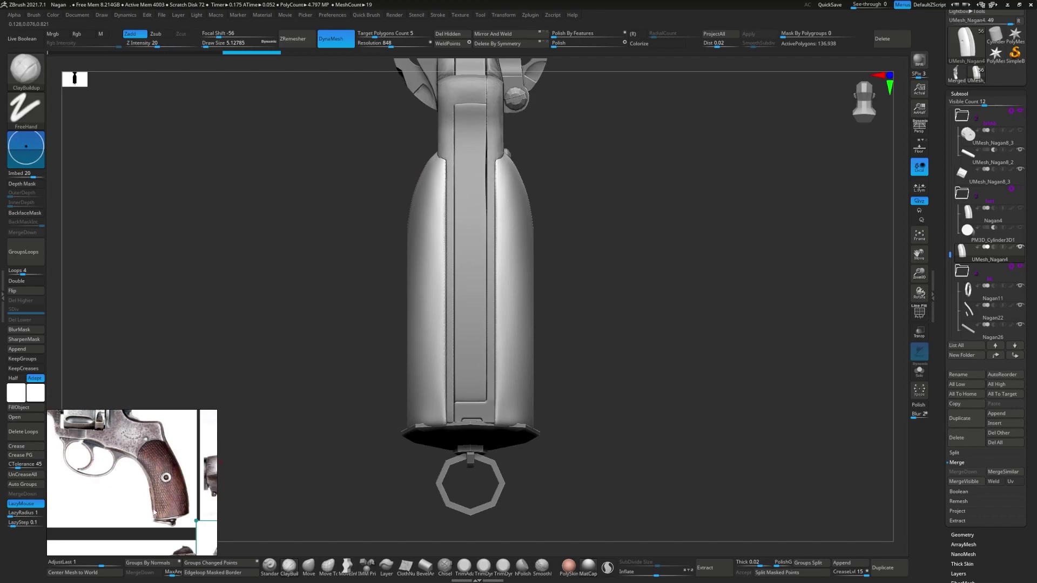
- Slice the grip panel's back edge straight along a vertical ClipCurve line
{"action": "left_click_drag", "start_coordinate": [278, 292], "coordinate": [346, 254]}
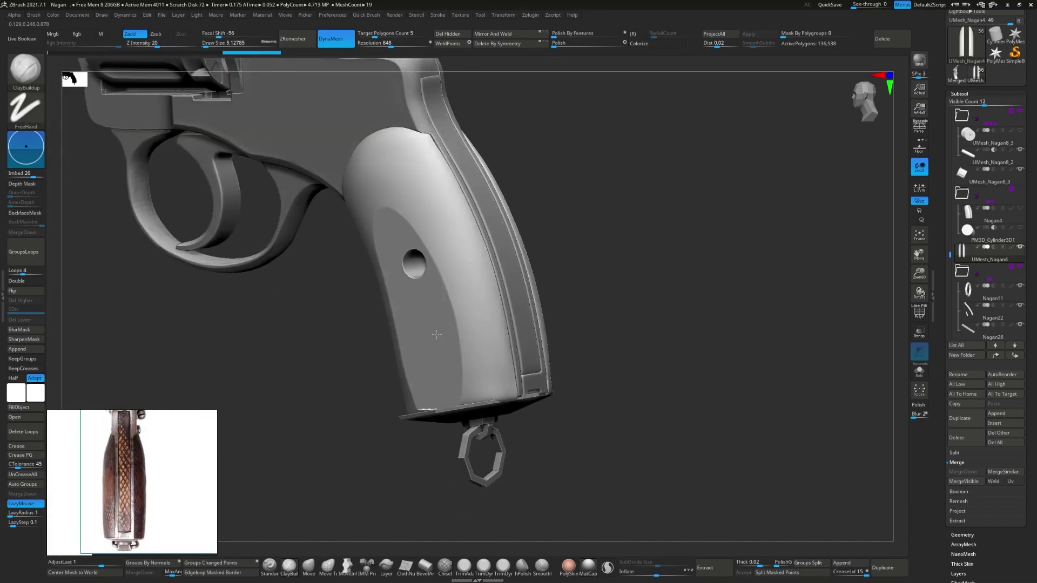
{"action": "left_click_drag", "start_coordinate": [426, 460], "coordinate": [456, 139], "text": "ctrl+shift"}
{"action": "left_click_drag", "start_coordinate": [702, 270], "coordinate": [621, 243]}
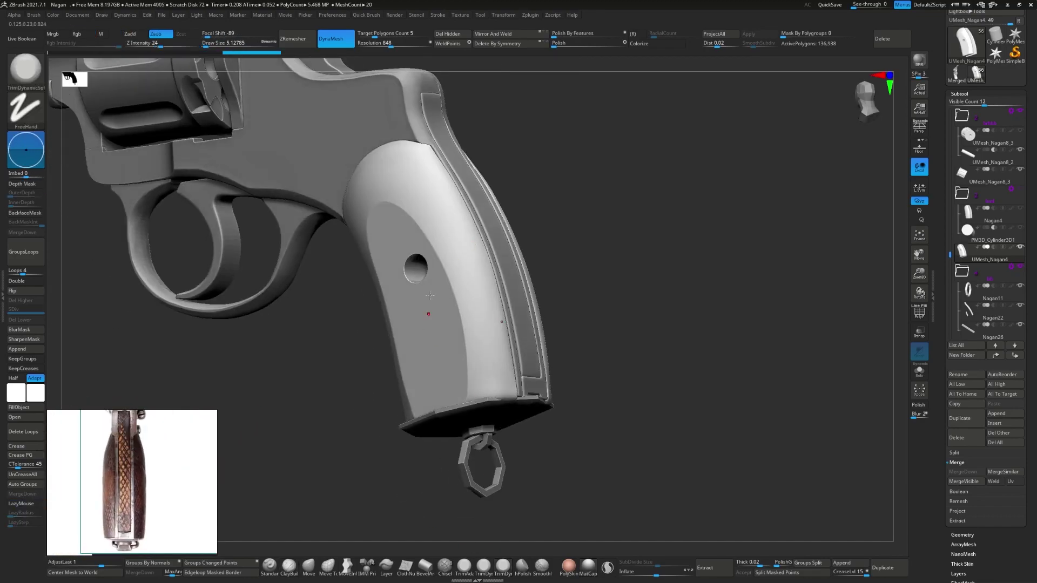
{"action": "left_click_drag", "start_coordinate": [702, 324], "coordinate": [702, 243], "text": "alt"}
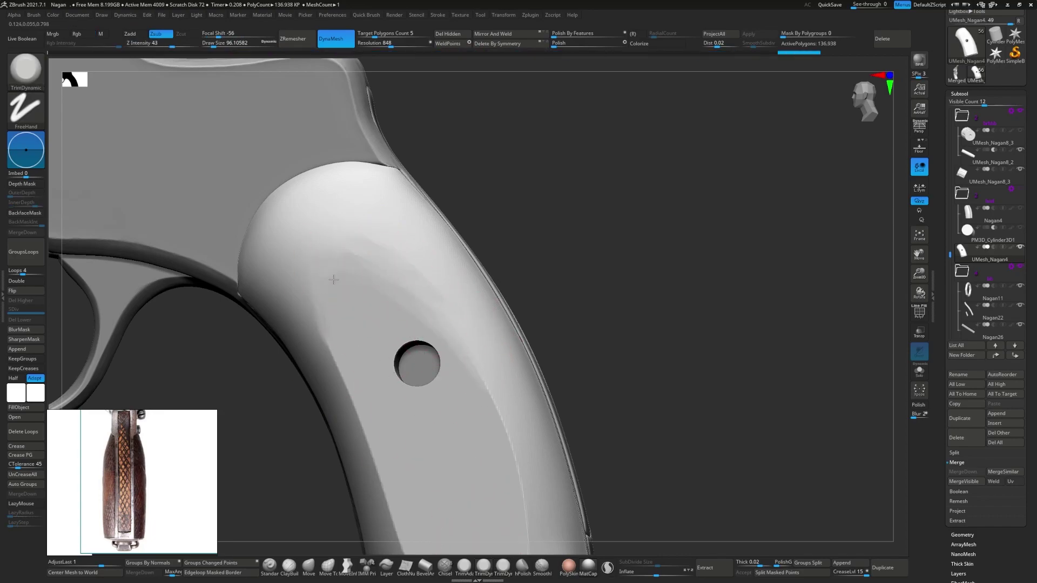
- Flatten and smooth the grip surface around the screw hole with TrimAdaptive and Smooth
{"action": "right_click_drag", "start_coordinate": [334, 279], "coordinate": [458, 250]}
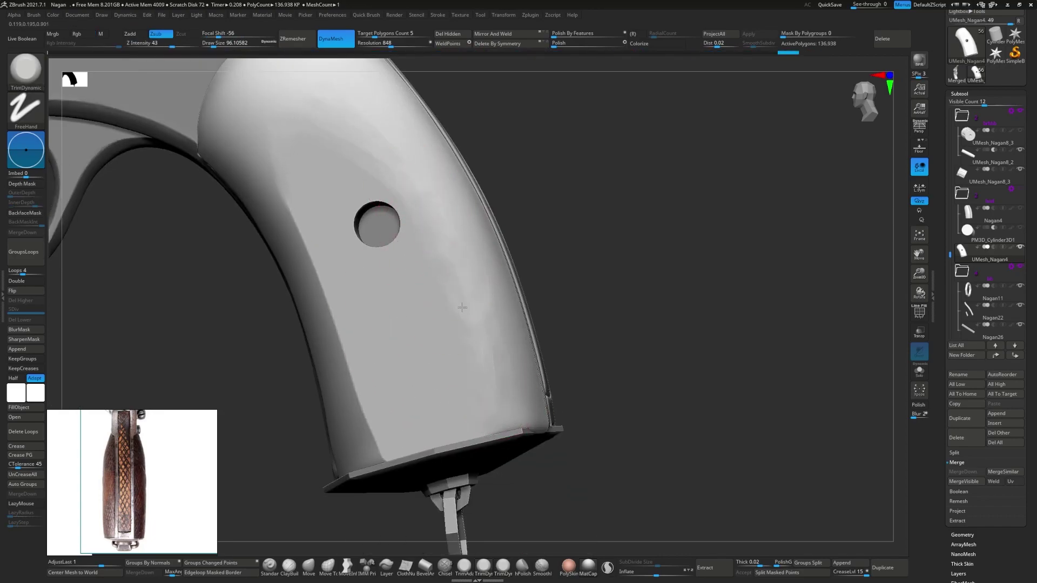
{"action": "right_click_drag", "start_coordinate": [461, 307], "coordinate": [394, 509]}
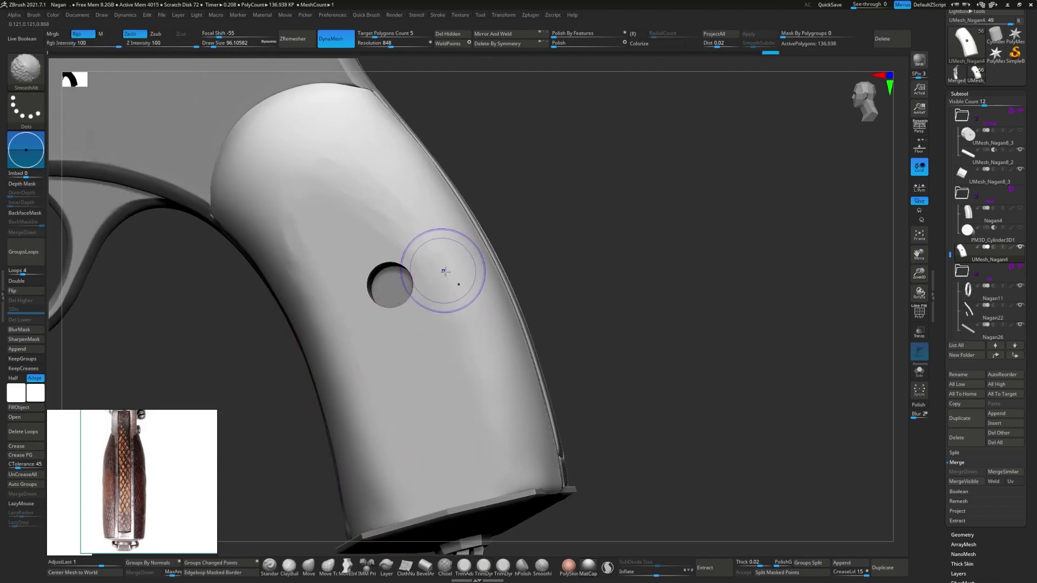
{"action": "scroll", "coordinate": [443, 270], "scroll_direction": "up", "scroll_amount": 3}
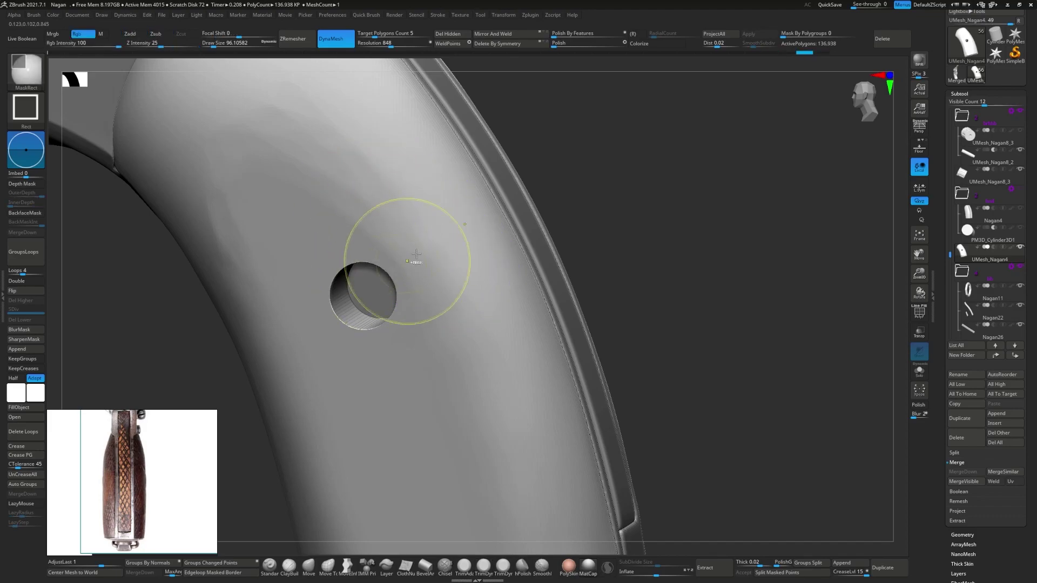
{"action": "key", "text": "shift"}
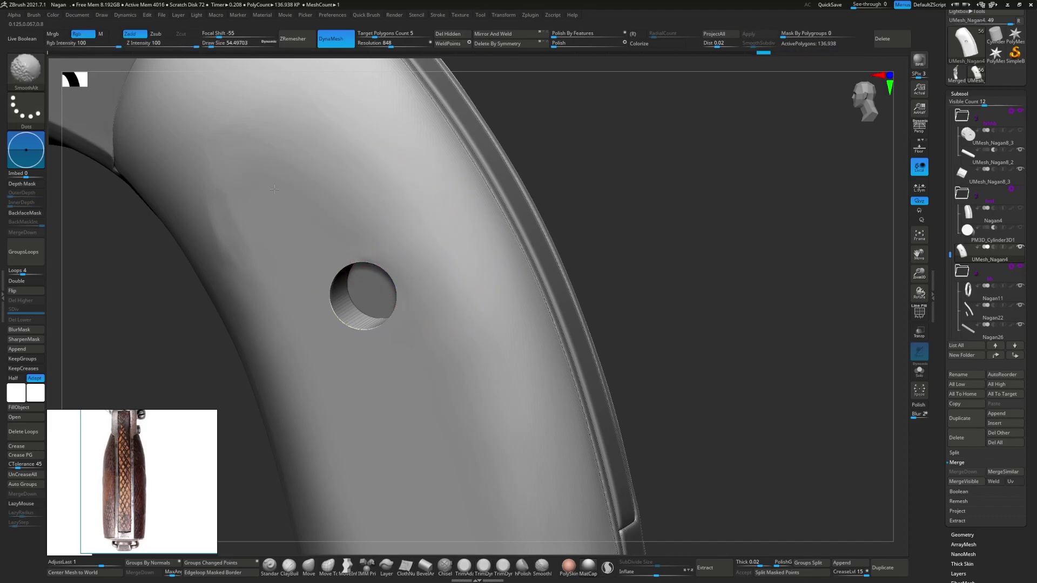
{"action": "right_click_drag", "start_coordinate": [260, 232], "coordinate": [403, 255]}
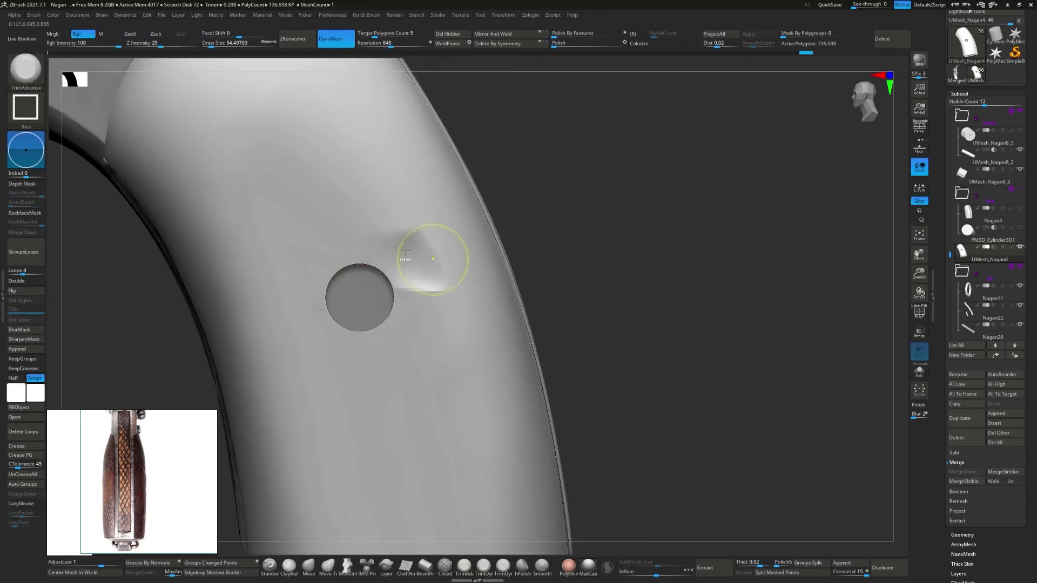
{"action": "right_click_drag", "start_coordinate": [347, 192], "coordinate": [335, 234]}
{"action": "mouse_move", "coordinate": [404, 199]}
{"action": "right_mouse_down"}
{"action": "mouse_move", "coordinate": [430, 300]}
{"action": "mouse_move", "coordinate": [428, 243]}
{"action": "mouse_move", "coordinate": [463, 179]}
{"action": "right_mouse_up"}
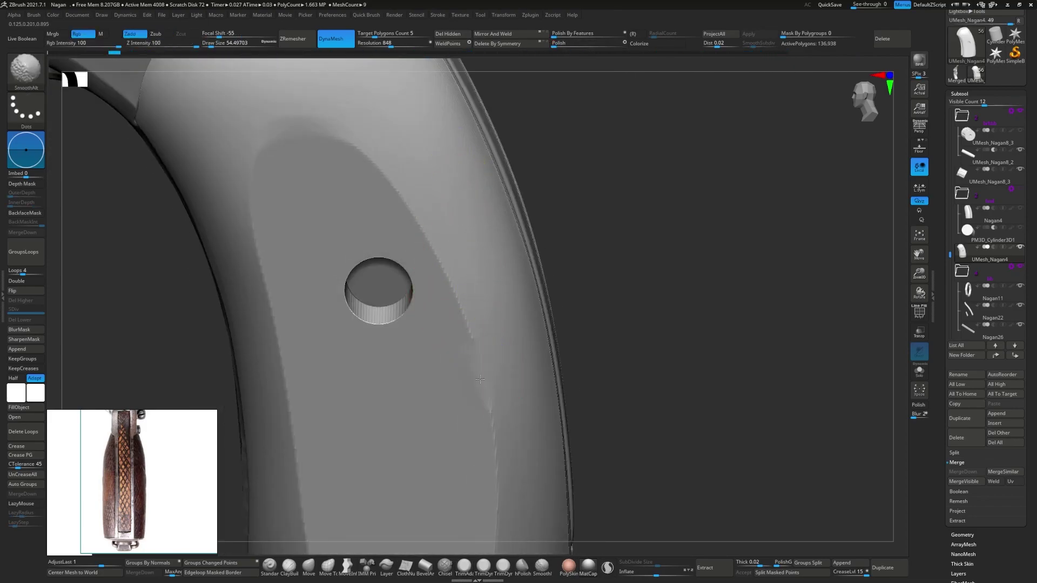
{"action": "mouse_move", "coordinate": [492, 409]}
{"action": "right_mouse_down"}
{"action": "mouse_move", "coordinate": [452, 270]}
{"action": "mouse_move", "coordinate": [502, 566]}
{"action": "right_mouse_up"}
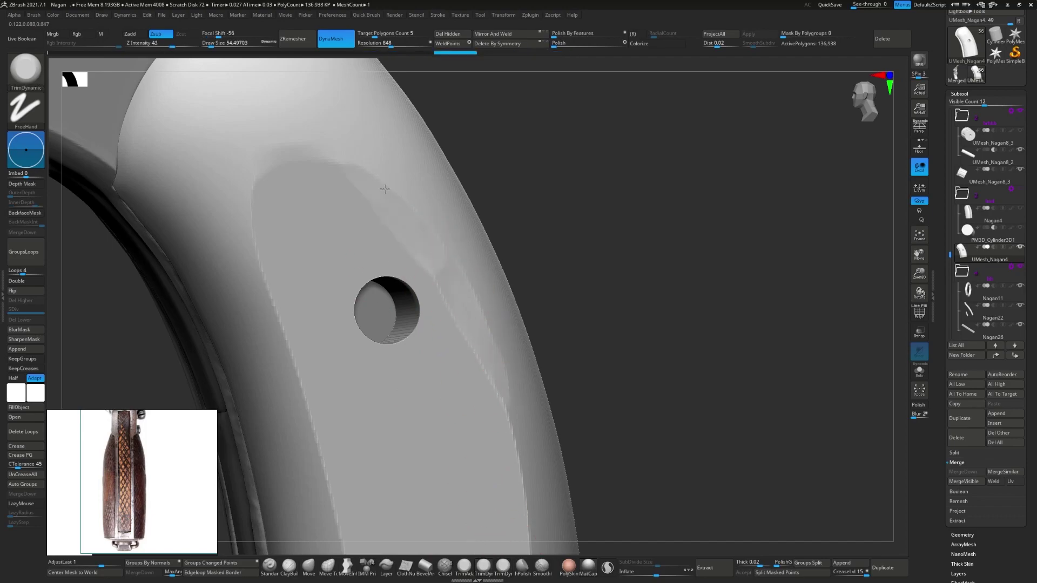
- Mask a circle around the screw hole with MaskCircle
{"action": "right_click_drag", "start_coordinate": [255, 248], "coordinate": [377, 457], "text": "ctrl"}
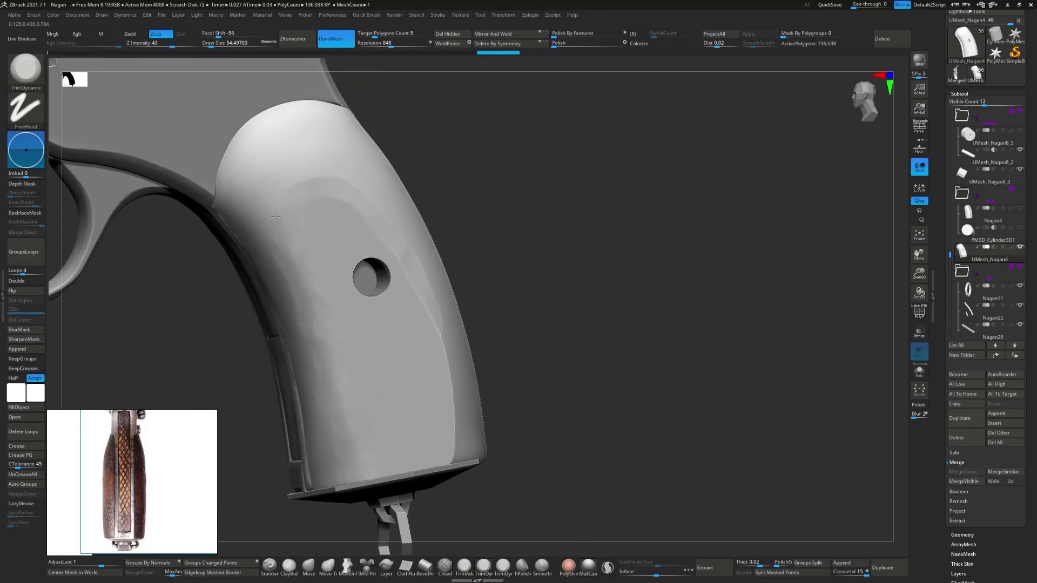
{"action": "right_click_drag", "start_coordinate": [276, 216], "coordinate": [386, 209]}
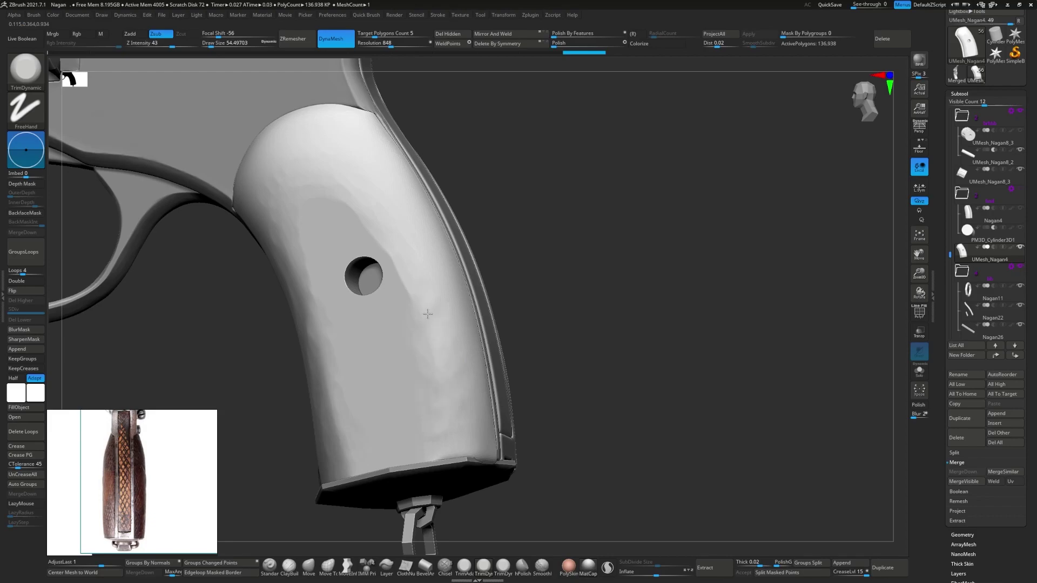
{"action": "right_click_drag", "start_coordinate": [427, 314], "coordinate": [393, 261], "text": "ctrl"}
{"action": "left_click_drag", "start_coordinate": [339, 265], "coordinate": [377, 296], "text": "ctrl"}
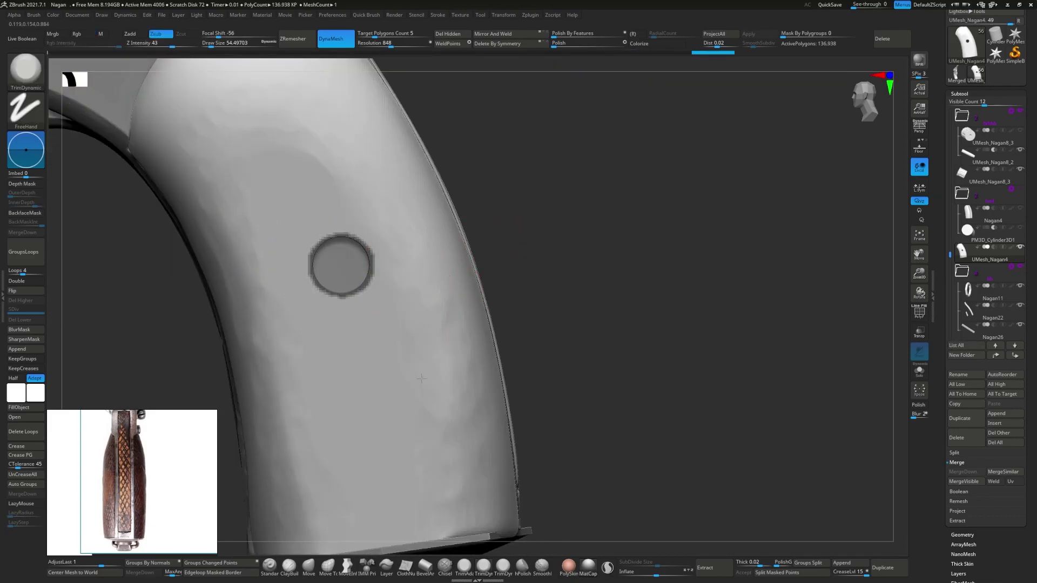
{"action": "mouse_move", "coordinate": [461, 492]}
{"action": "right_mouse_down"}
{"action": "mouse_move", "coordinate": [316, 291]}
{"action": "mouse_move", "coordinate": [376, 262]}
{"action": "right_mouse_up"}
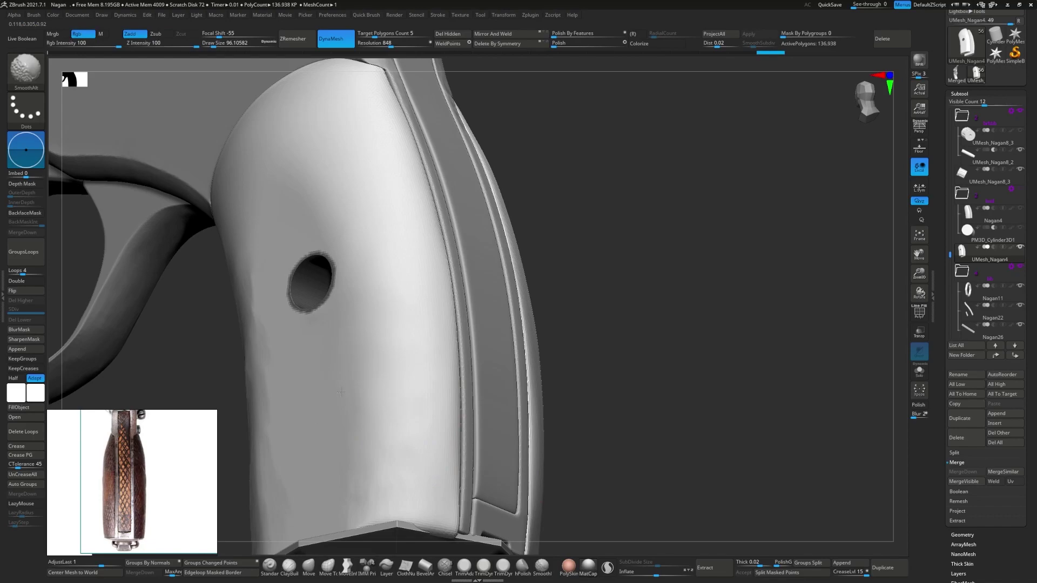
- Round the top of the grip by smoothing its upper surface with a circular-stroke brush
{"action": "mouse_move", "coordinate": [409, 402]}
{"action": "right_mouse_down"}
{"action": "mouse_move", "coordinate": [400, 335]}
{"action": "mouse_move", "coordinate": [290, 255]}
{"action": "mouse_move", "coordinate": [338, 371]}
{"action": "mouse_move", "coordinate": [382, 331]}
{"action": "right_mouse_up"}
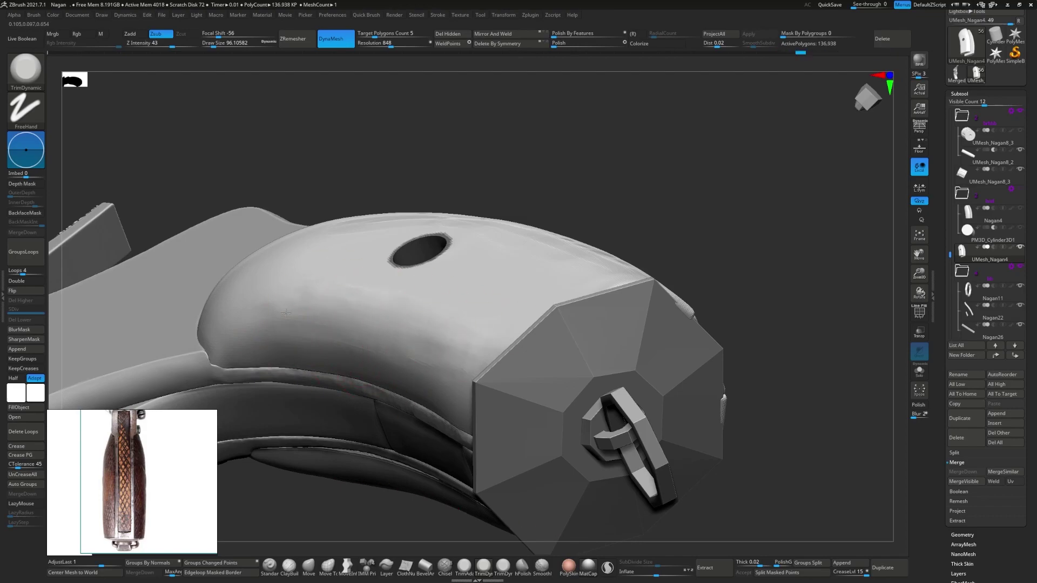
{"action": "mouse_move", "coordinate": [455, 334]}
{"action": "right_mouse_down"}
{"action": "mouse_move", "coordinate": [399, 184]}
{"action": "mouse_move", "coordinate": [432, 226]}
{"action": "mouse_move", "coordinate": [405, 223]}
{"action": "mouse_move", "coordinate": [451, 145]}
{"action": "right_mouse_up"}
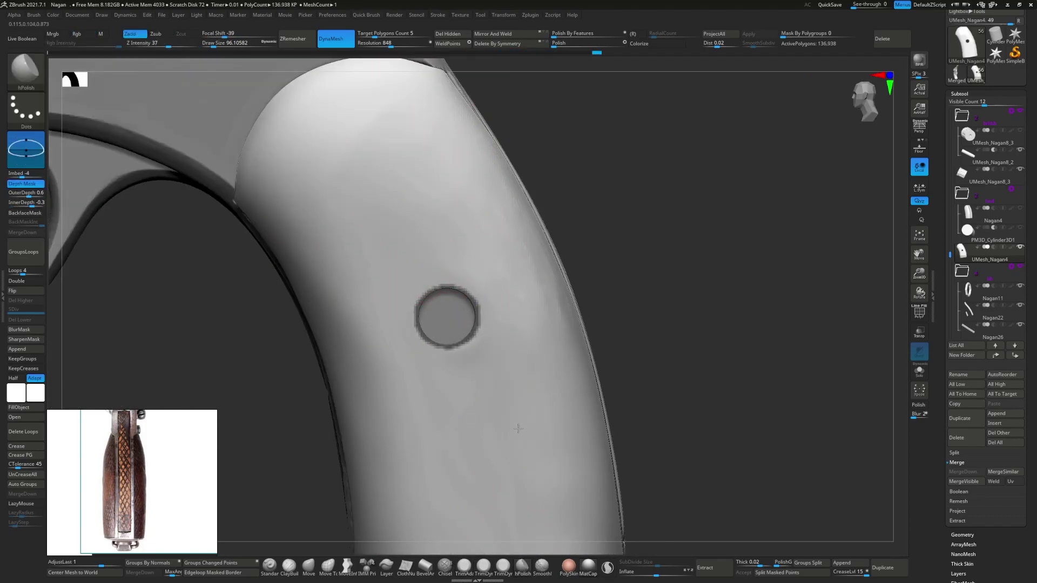
{"action": "mouse_move", "coordinate": [518, 428]}
{"action": "right_mouse_down", "text": "ctrl"}
{"action": "mouse_move", "coordinate": [486, 486]}
{"action": "mouse_move", "coordinate": [405, 255]}
{"action": "mouse_move", "coordinate": [352, 490]}
{"action": "mouse_move", "coordinate": [330, 266]}
{"action": "mouse_move", "coordinate": [362, 361]}
{"action": "mouse_move", "coordinate": [412, 409]}
{"action": "right_mouse_up", "text": "ctrl"}
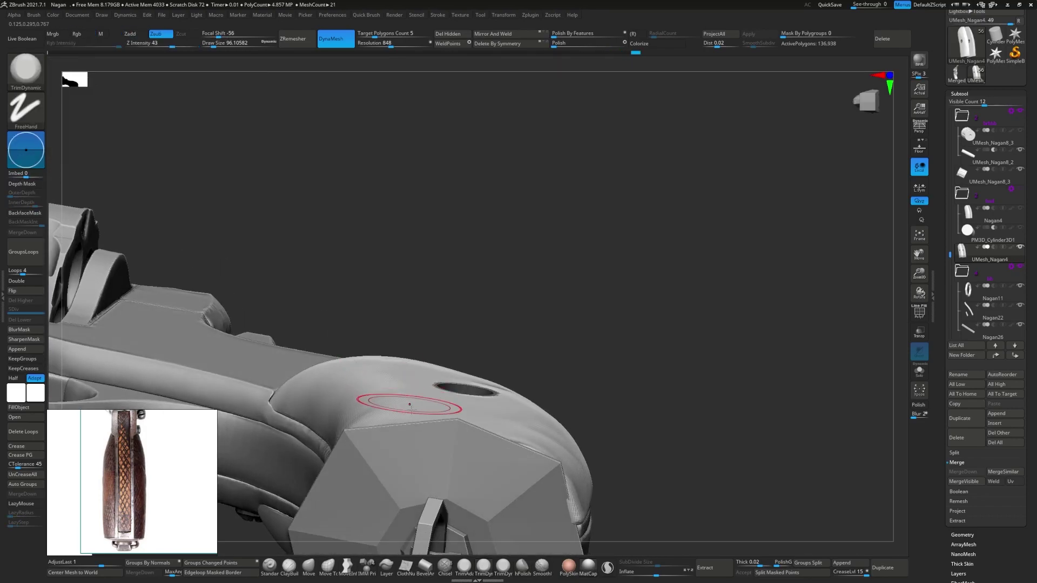
{"action": "mouse_move", "coordinate": [358, 390]}
{"action": "right_mouse_down"}
{"action": "mouse_move", "coordinate": [419, 396]}
{"action": "mouse_move", "coordinate": [372, 416]}
{"action": "mouse_move", "coordinate": [383, 437]}
{"action": "mouse_move", "coordinate": [354, 357]}
{"action": "mouse_move", "coordinate": [369, 266]}
{"action": "mouse_move", "coordinate": [372, 311]}
{"action": "right_mouse_up"}
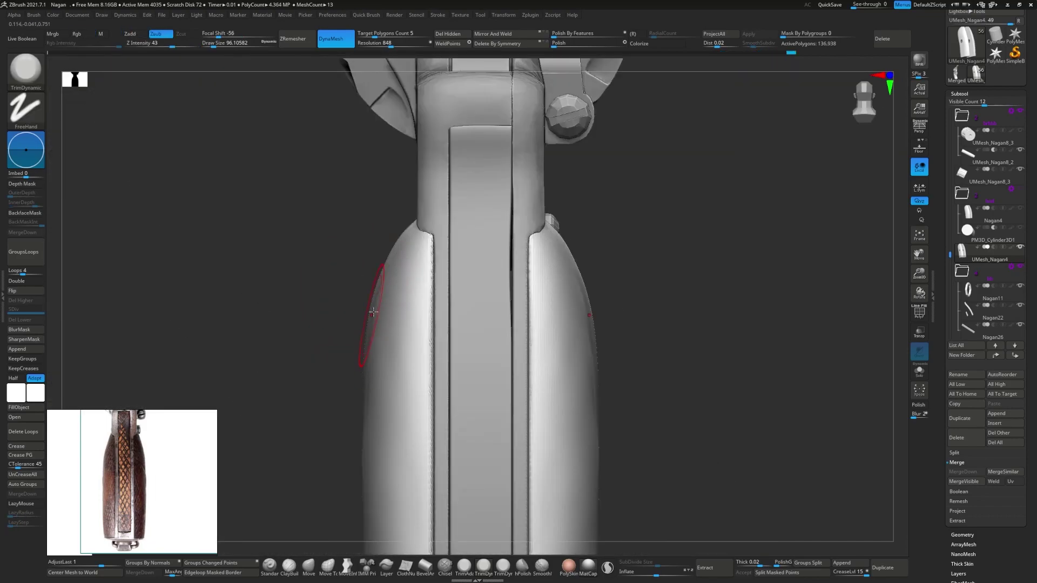
{"action": "key", "text": "b"}
{"action": "left_click", "coordinate": [114, 78]}
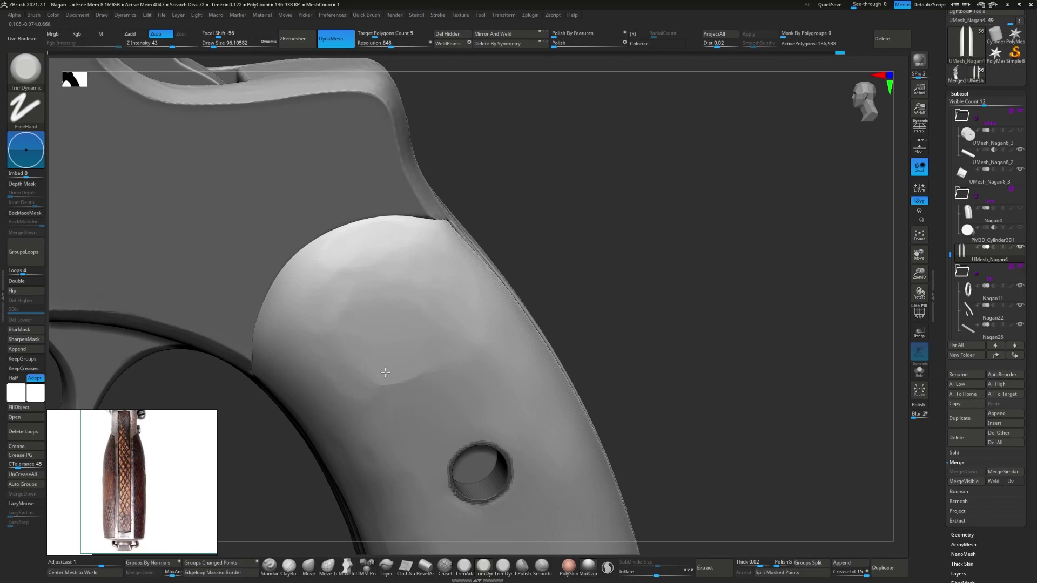
{"action": "right_click_drag", "start_coordinate": [385, 372], "coordinate": [456, 369]}
{"action": "right_click_drag", "start_coordinate": [390, 387], "coordinate": [328, 202]}
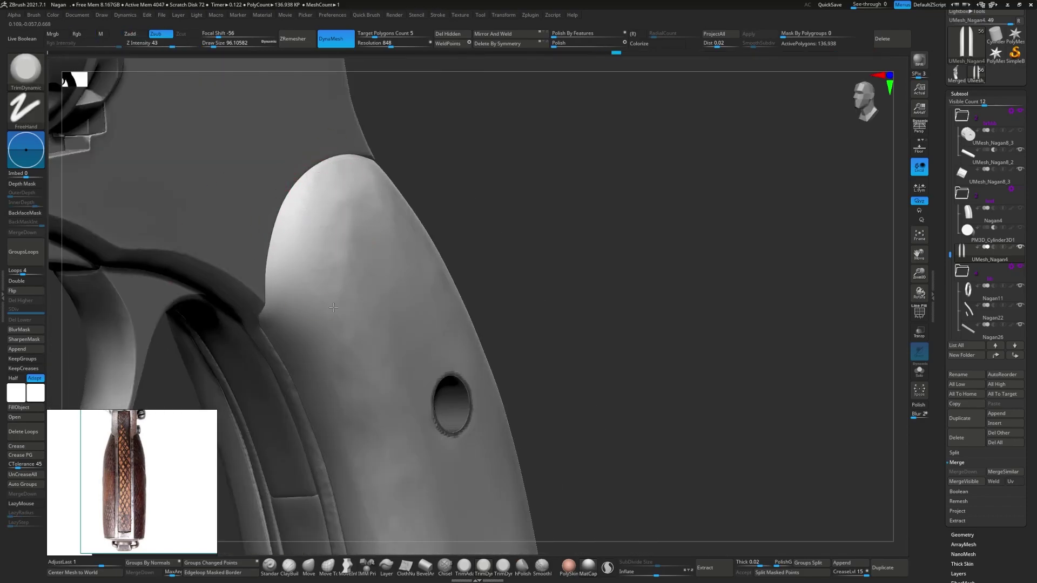
{"action": "right_click_drag", "start_coordinate": [334, 307], "coordinate": [377, 289]}
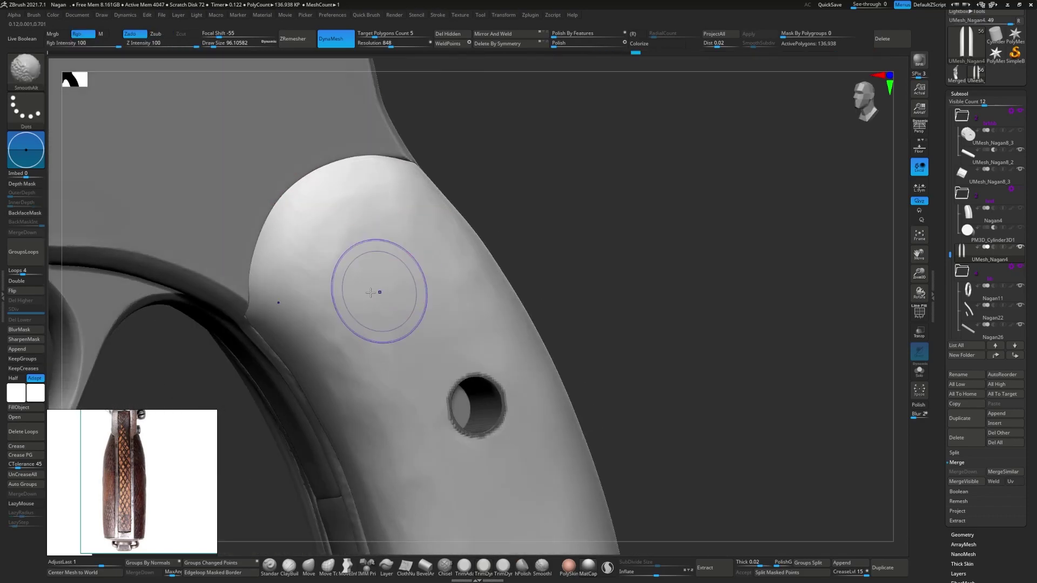
{"action": "mouse_move", "coordinate": [448, 255]}
{"action": "right_mouse_down"}
{"action": "mouse_move", "coordinate": [359, 304]}
{"action": "mouse_move", "coordinate": [537, 393]}
{"action": "mouse_move", "coordinate": [595, 389]}
{"action": "mouse_move", "coordinate": [479, 178]}
{"action": "mouse_move", "coordinate": [385, 179]}
{"action": "right_mouse_up"}
- Isolate the two grip panels, check their top edges, and save the project
{"action": "key", "text": "f"}
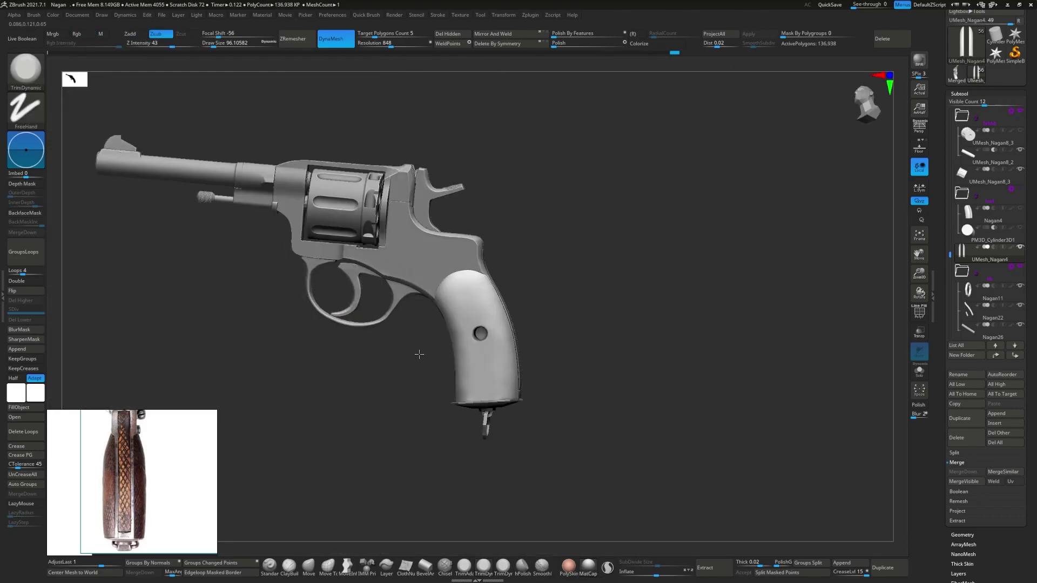
{"action": "mouse_move", "coordinate": [417, 354]}
{"action": "right_mouse_down"}
{"action": "mouse_move", "coordinate": [546, 347]}
{"action": "mouse_move", "coordinate": [423, 371]}
{"action": "mouse_move", "coordinate": [385, 342]}
{"action": "mouse_move", "coordinate": [398, 513]}
{"action": "right_mouse_up"}
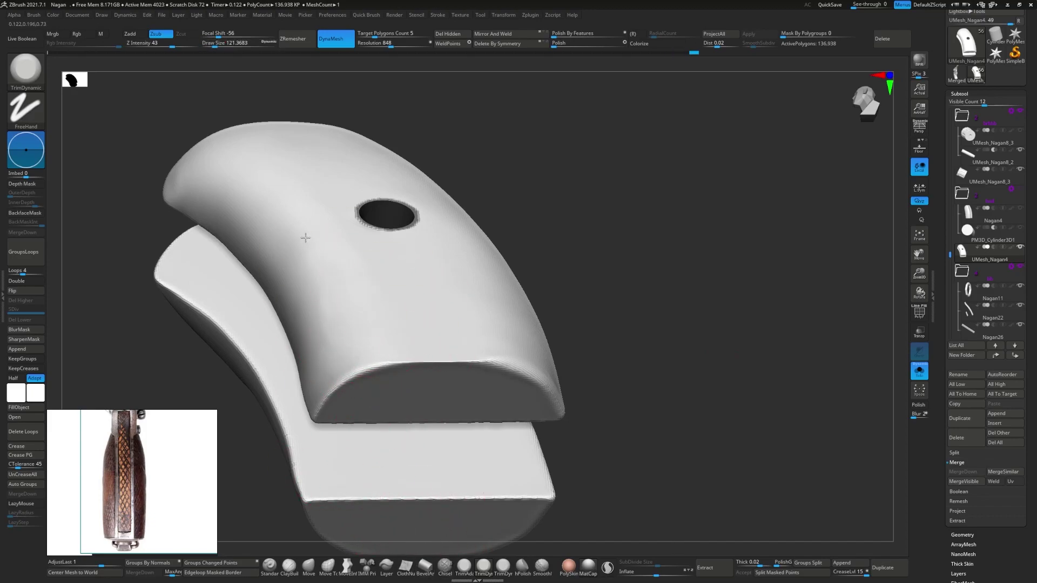
{"action": "right_click_drag", "start_coordinate": [304, 274], "coordinate": [463, 331]}
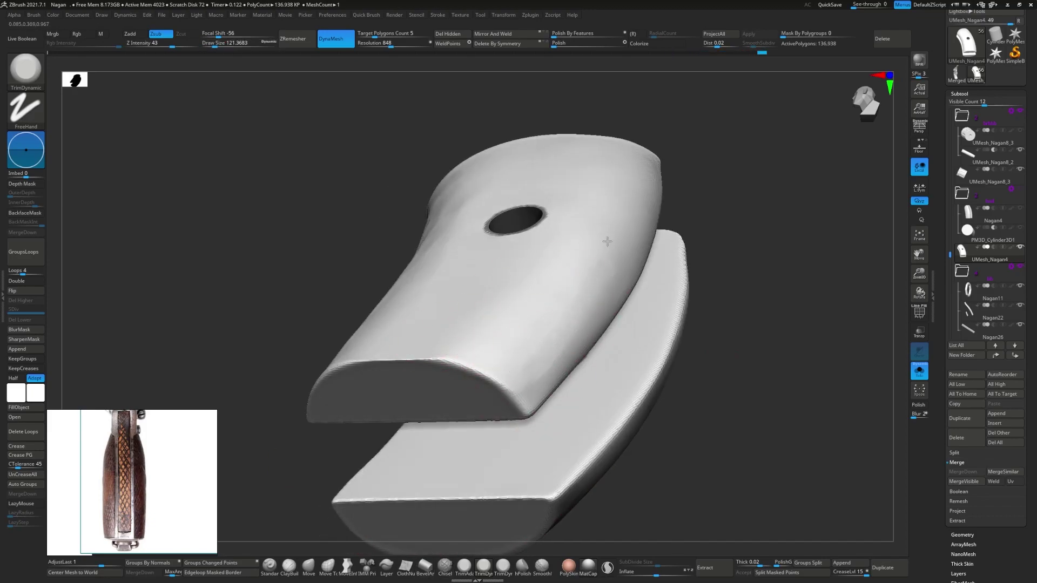
{"action": "right_click_drag", "start_coordinate": [584, 287], "coordinate": [639, 245]}
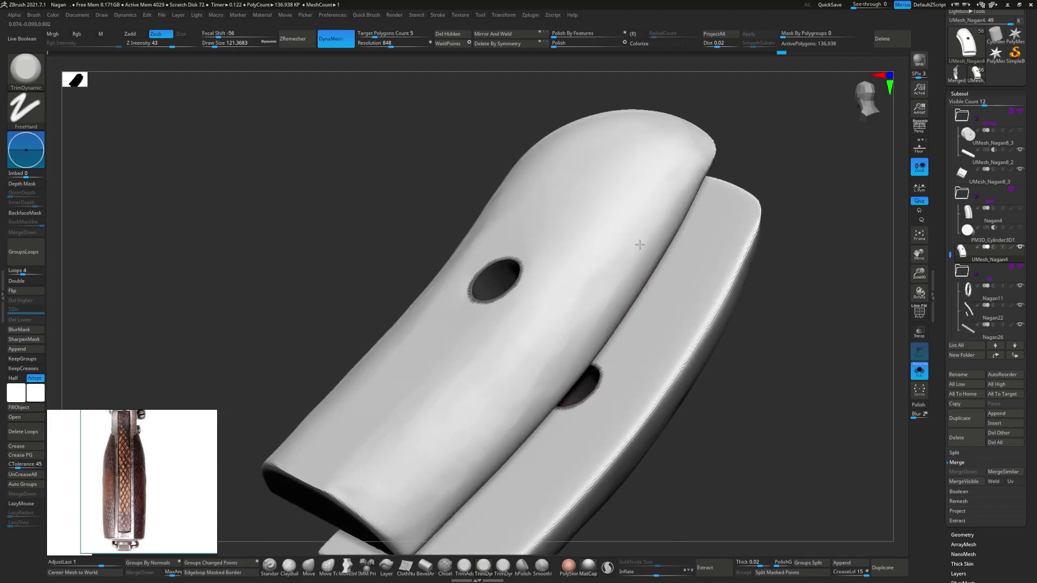
{"action": "right_click_drag", "start_coordinate": [596, 198], "coordinate": [415, 359]}
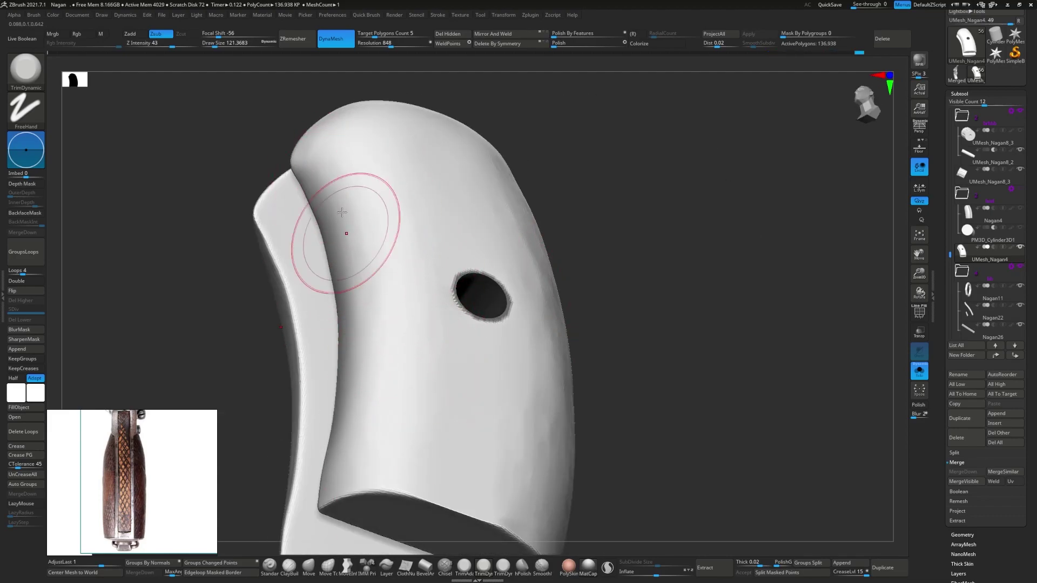
{"action": "right_click_drag", "start_coordinate": [342, 232], "coordinate": [582, 263]}
{"action": "mouse_move", "coordinate": [481, 463]}
{"action": "right_mouse_down"}
{"action": "mouse_move", "coordinate": [364, 157]}
{"action": "mouse_move", "coordinate": [435, 329]}
{"action": "mouse_move", "coordinate": [347, 301]}
{"action": "mouse_move", "coordinate": [370, 282]}
{"action": "mouse_move", "coordinate": [424, 326]}
{"action": "right_mouse_up"}
{"action": "key", "text": "ctrl+s"}
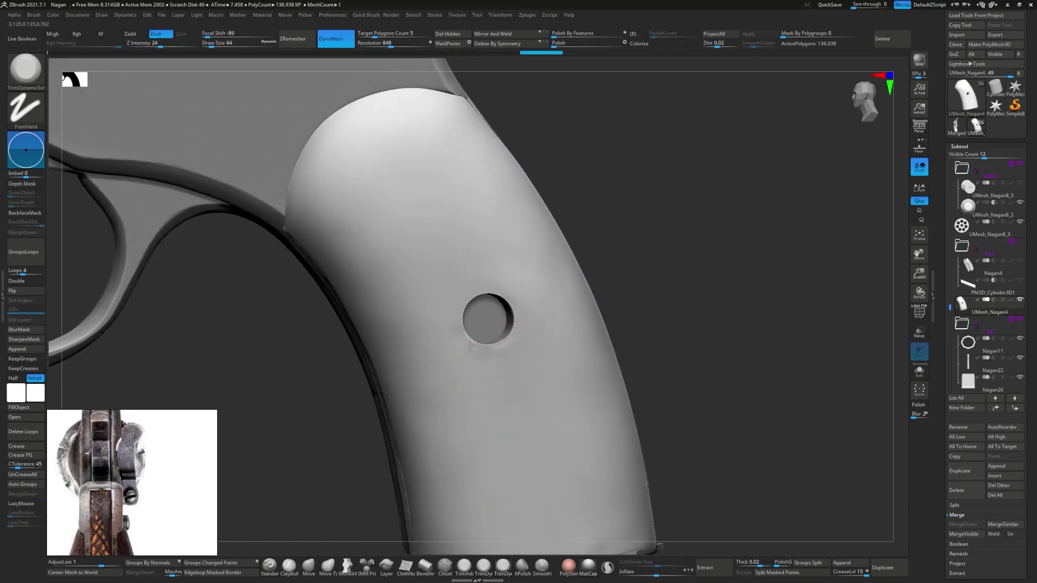
- Switch to hPolish and make the grip frame piece the active subtool
{"action": "key", "text": "b"}
{"action": "key", "text": "h"}
{"action": "key", "text": "p"}
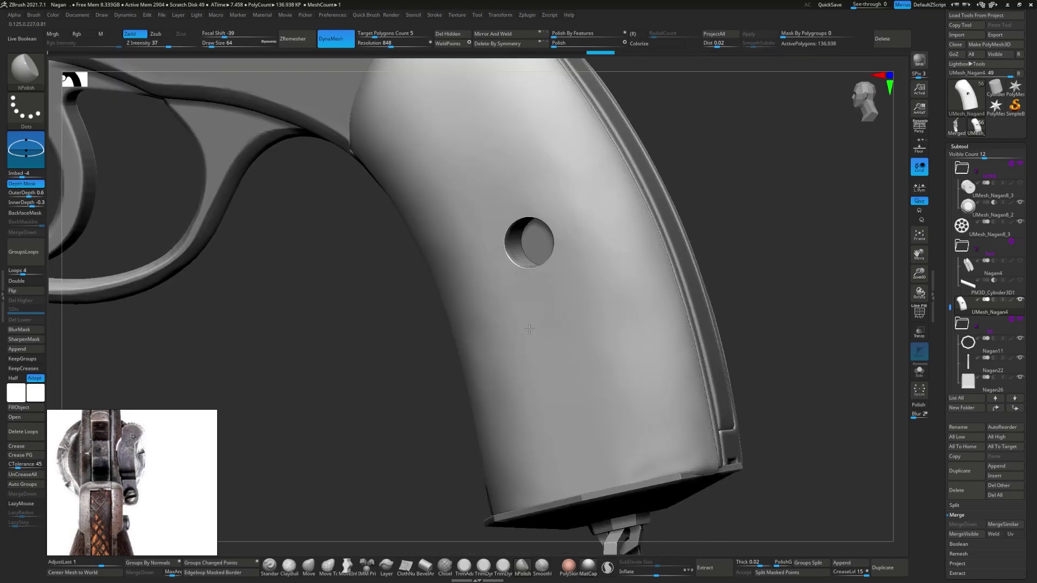
{"action": "right_click_drag", "start_coordinate": [523, 358], "coordinate": [543, 289]}
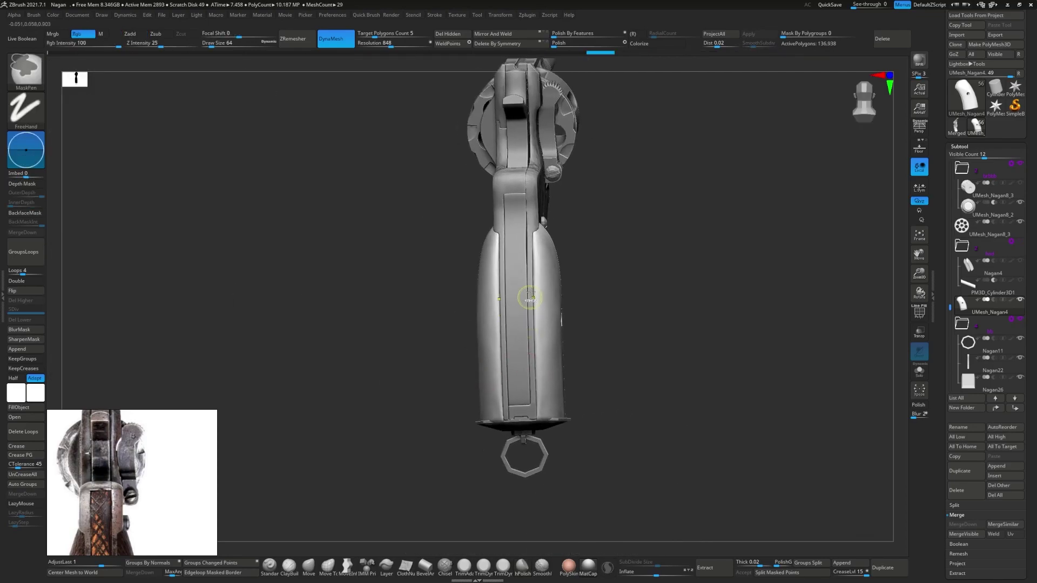
{"action": "left_click", "coordinate": [543, 289], "text": "alt"}
{"action": "right_click_drag", "start_coordinate": [630, 363], "coordinate": [626, 341]}
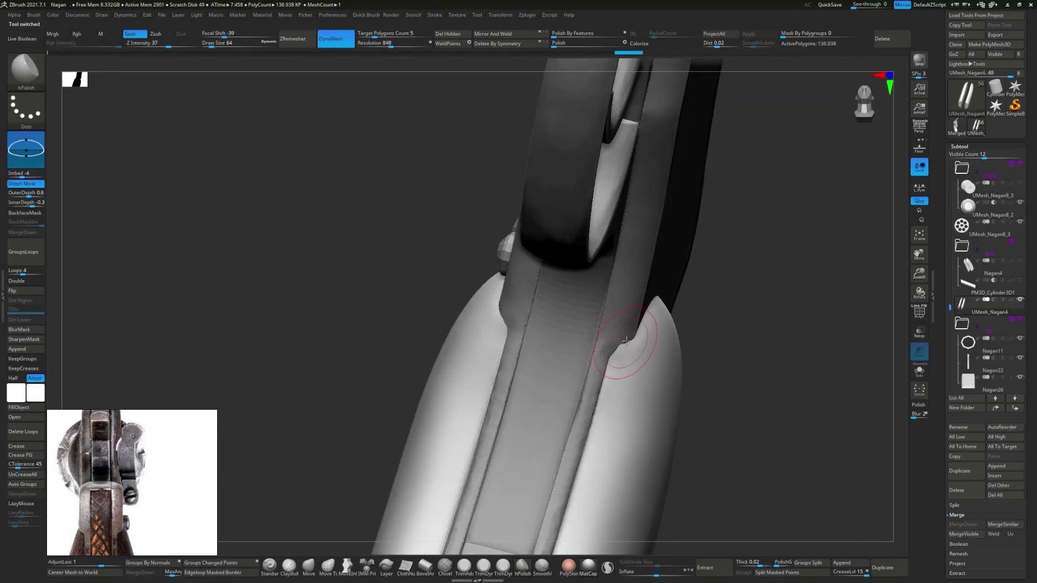
{"action": "right_click_drag", "start_coordinate": [752, 338], "coordinate": [609, 353]}
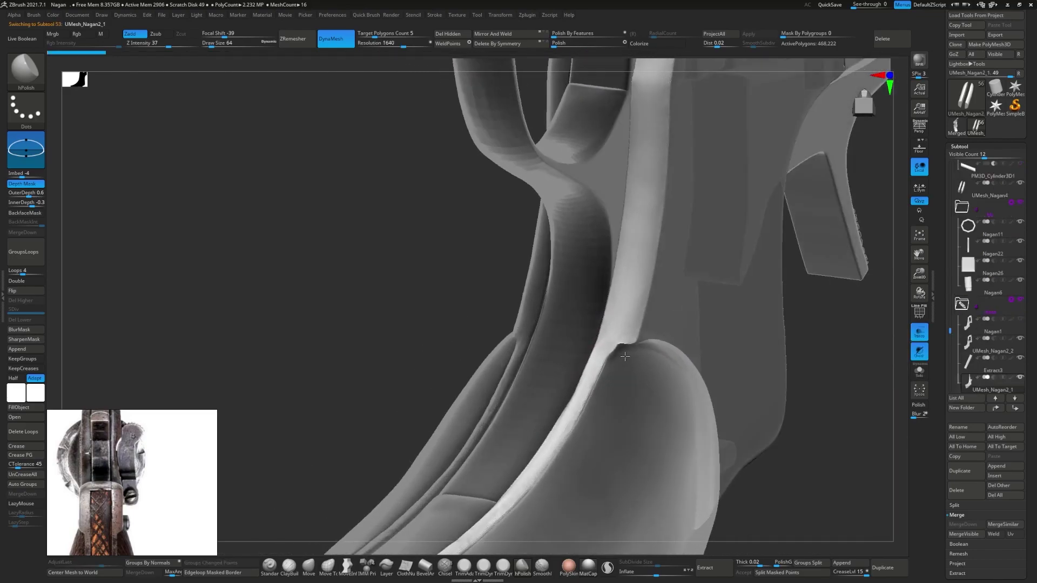
{"action": "left_click", "coordinate": [609, 353], "text": "alt"}
- Flatten the corner at the frame–grip seam with a resized brush
{"action": "left_click", "coordinate": [311, 569]}
{"action": "key", "text": "s"}
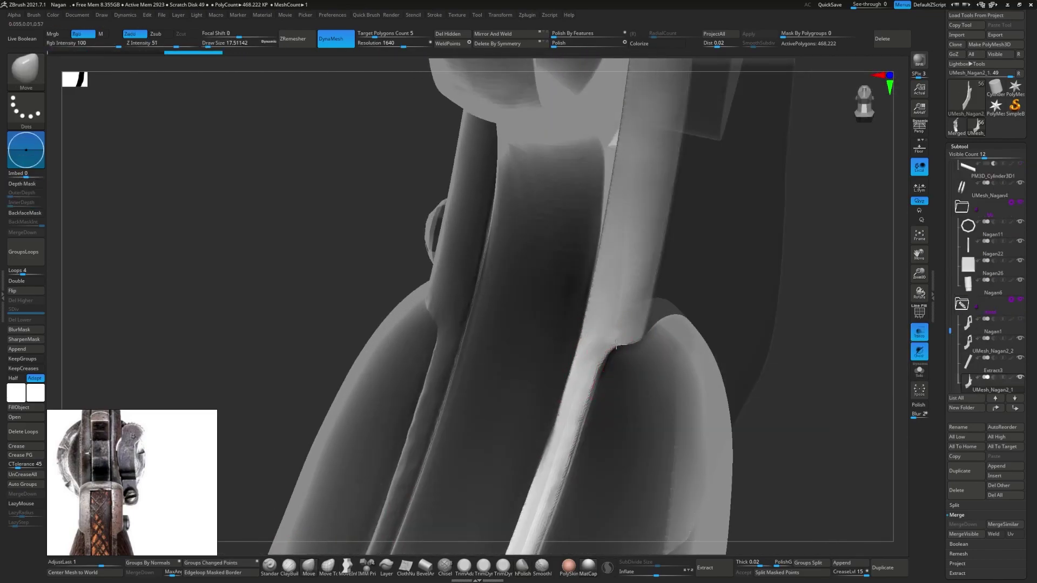
{"action": "right_click_drag", "start_coordinate": [616, 344], "coordinate": [540, 378]}
{"action": "left_click", "coordinate": [523, 567]}
{"action": "key", "text": "s"}
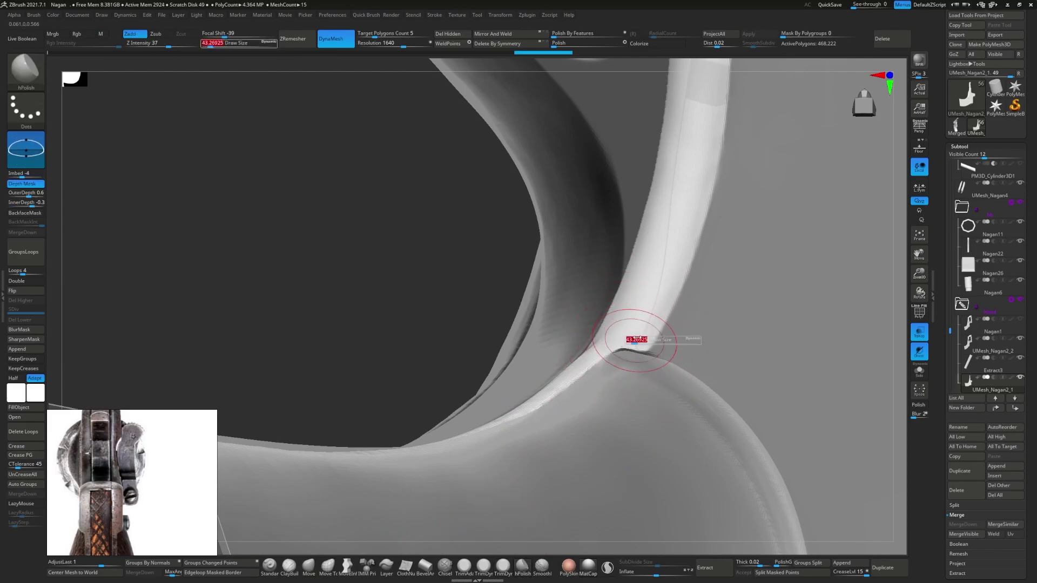
{"action": "right_click_drag", "start_coordinate": [637, 345], "coordinate": [640, 328]}
- Select the grip panel and smooth its surface with TrimDynamic
{"action": "key", "text": "b"}
{"action": "key", "text": "t"}
{"action": "key", "text": "d"}
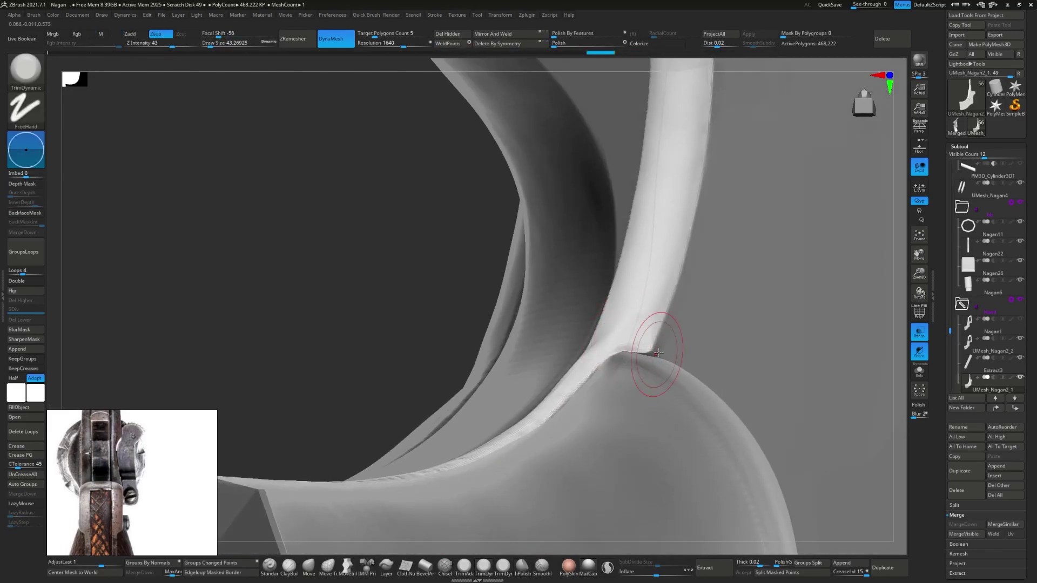
{"action": "left_click", "coordinate": [658, 354], "text": "alt"}
{"action": "mouse_move", "coordinate": [658, 354]}
{"action": "right_mouse_down"}
{"action": "mouse_move", "coordinate": [517, 375]}
{"action": "mouse_move", "coordinate": [546, 358]}
{"action": "mouse_move", "coordinate": [505, 568]}
{"action": "right_mouse_up"}
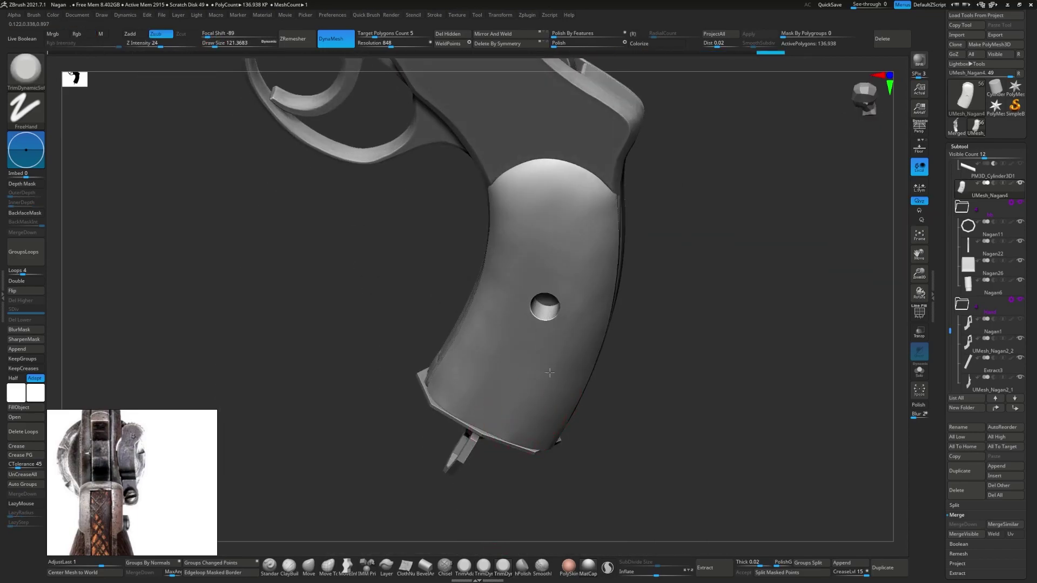
{"action": "key", "text": "s"}
{"action": "mouse_move", "coordinate": [554, 363]}
{"action": "right_mouse_down"}
{"action": "mouse_move", "coordinate": [544, 352]}
{"action": "mouse_move", "coordinate": [565, 357]}
{"action": "right_mouse_up"}
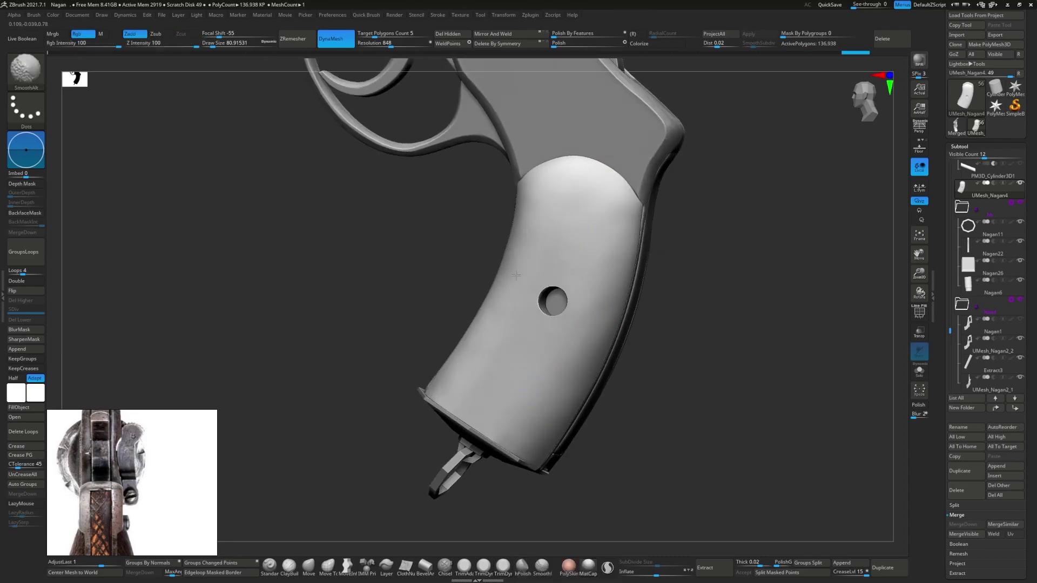
- Continue smoothing the grip panel from its inner side and back
{"action": "mouse_move", "coordinate": [538, 400]}
{"action": "right_mouse_down"}
{"action": "mouse_move", "coordinate": [449, 377]}
{"action": "mouse_move", "coordinate": [534, 302]}
{"action": "mouse_move", "coordinate": [533, 458]}
{"action": "right_mouse_up"}
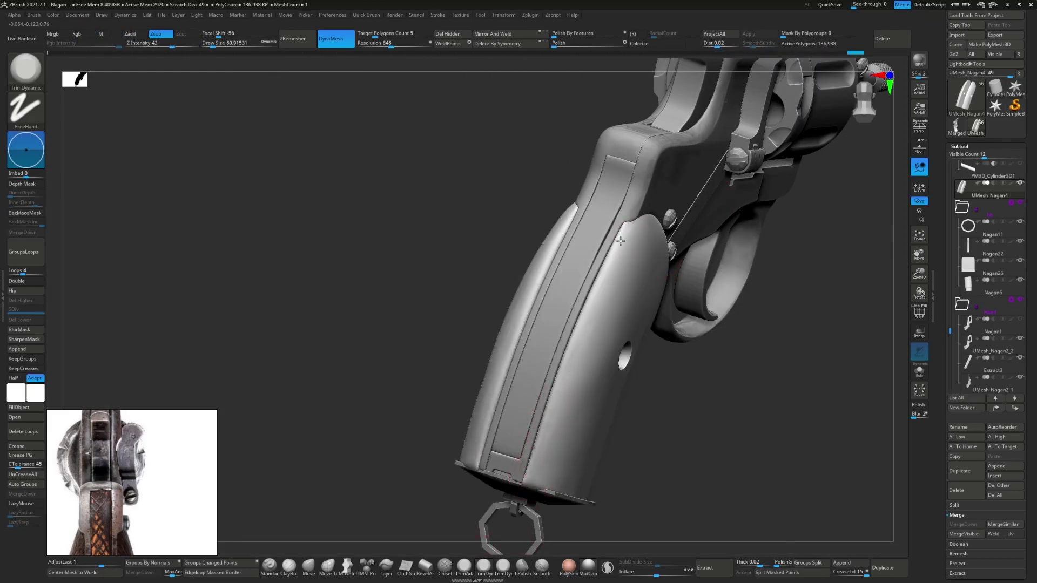
{"action": "right_click_drag", "start_coordinate": [556, 410], "coordinate": [530, 476]}
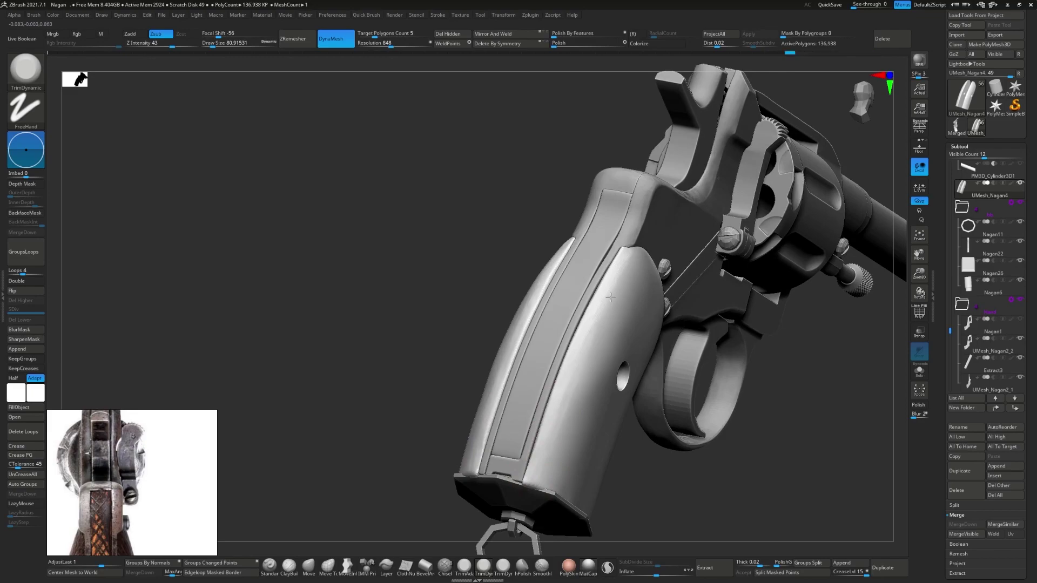
{"action": "key", "text": "shift"}
{"action": "right_click_drag", "start_coordinate": [565, 427], "coordinate": [521, 445]}
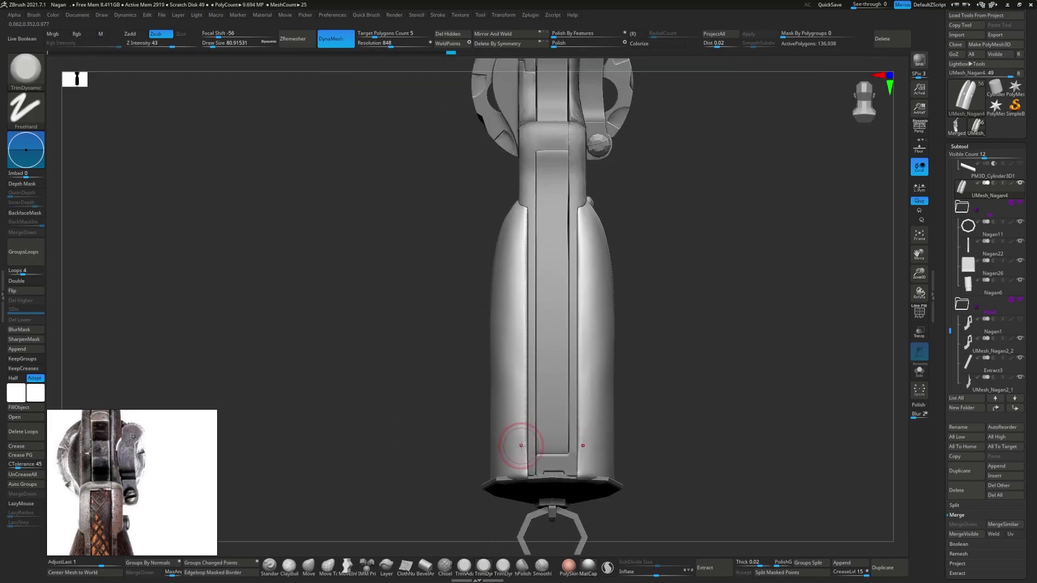
{"action": "mouse_move", "coordinate": [501, 316]}
{"action": "right_mouse_down"}
{"action": "mouse_move", "coordinate": [503, 423]}
{"action": "mouse_move", "coordinate": [392, 419]}
{"action": "right_mouse_up"}
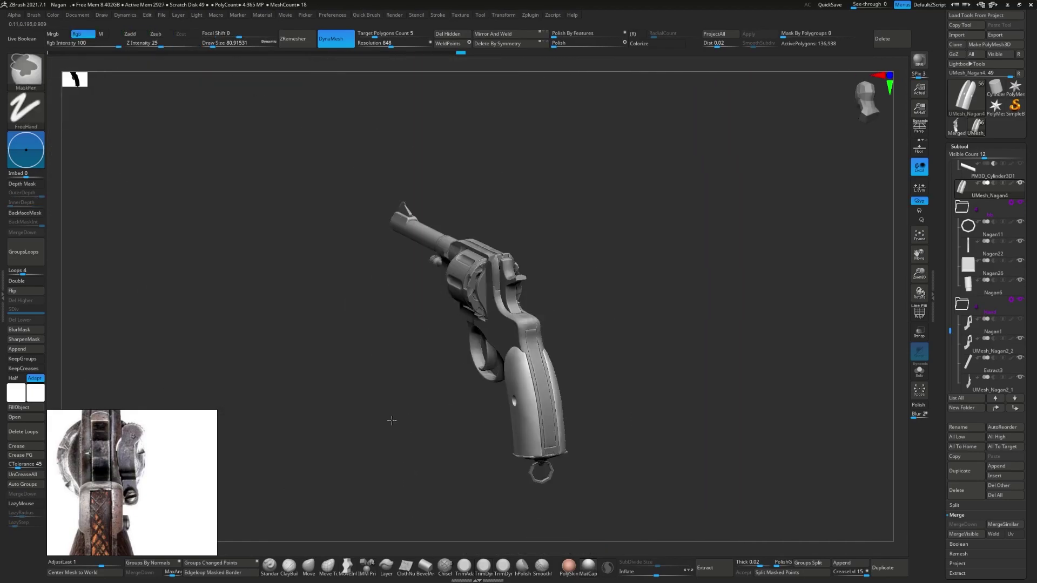
- Apply the Droplet preview material and make the trigger-guard frame piece active
{"action": "key", "text": "m"}
{"action": "left_click", "coordinate": [607, 349]}
{"action": "mouse_move", "coordinate": [607, 348]}
{"action": "right_mouse_down"}
{"action": "mouse_move", "coordinate": [594, 357]}
{"action": "mouse_move", "coordinate": [606, 363]}
{"action": "mouse_move", "coordinate": [557, 349]}
{"action": "mouse_move", "coordinate": [523, 393]}
{"action": "mouse_move", "coordinate": [514, 335]}
{"action": "mouse_move", "coordinate": [471, 384]}
{"action": "right_mouse_up"}
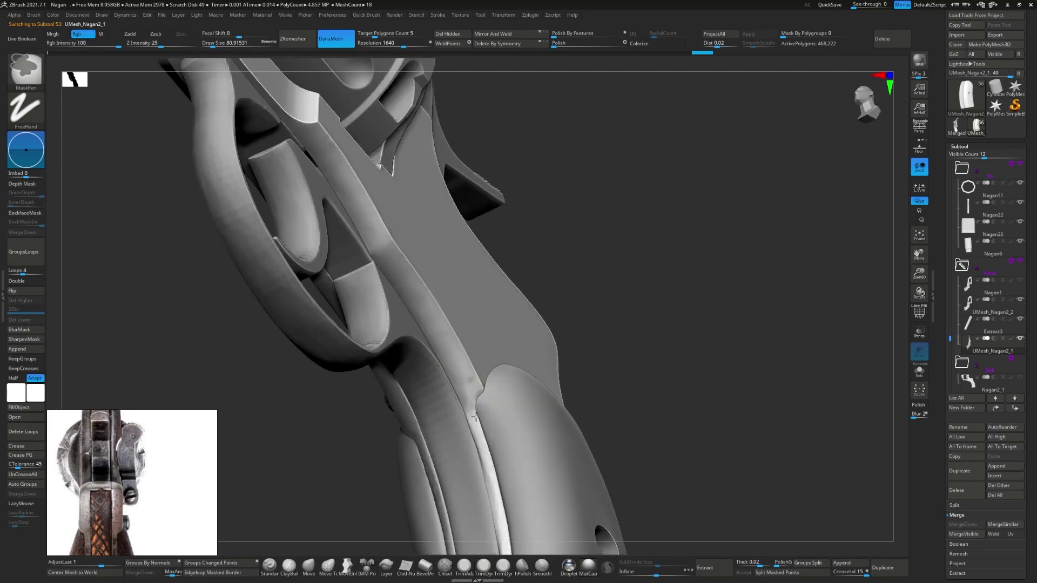
{"action": "left_click", "coordinate": [472, 384], "text": "alt"}
- Smooth the frame around the trigger guard with SmoothAlt, then solo that piece
{"action": "key", "text": "b"}
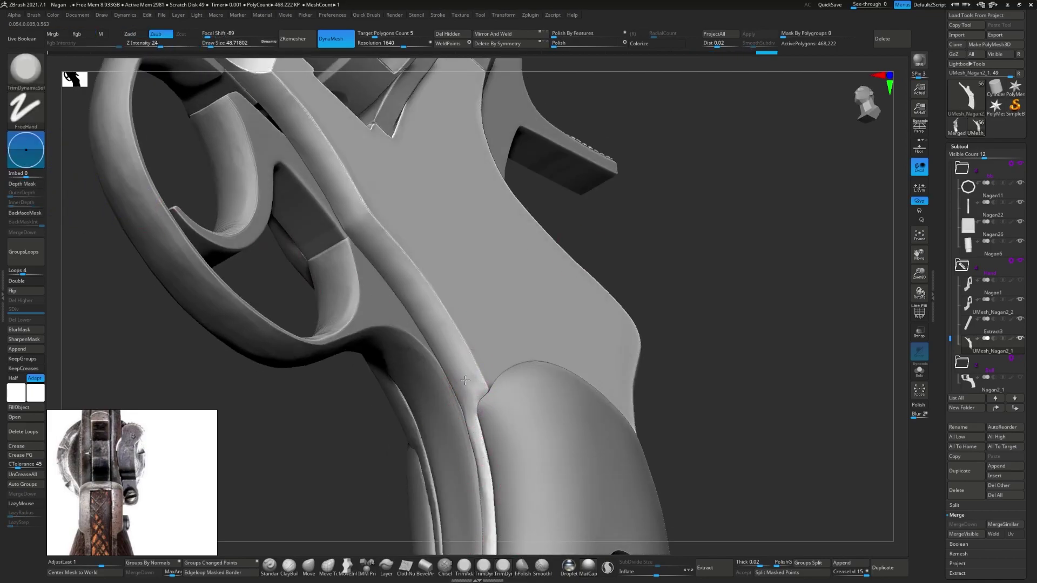
{"action": "key", "text": "shift"}
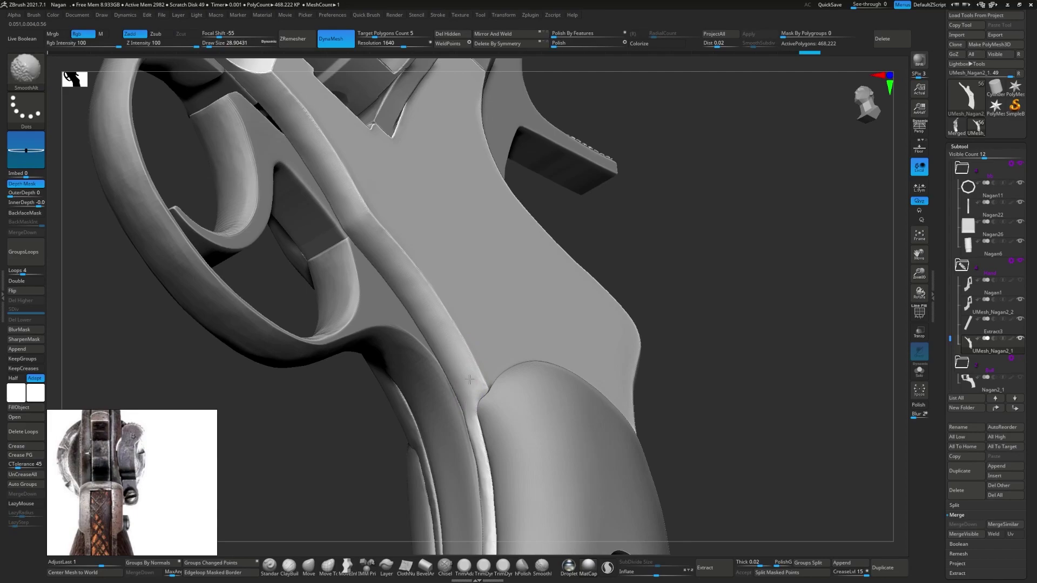
{"action": "mouse_move", "coordinate": [381, 284]}
{"action": "right_mouse_down"}
{"action": "mouse_move", "coordinate": [423, 289]}
{"action": "mouse_move", "coordinate": [442, 377]}
{"action": "right_mouse_up"}
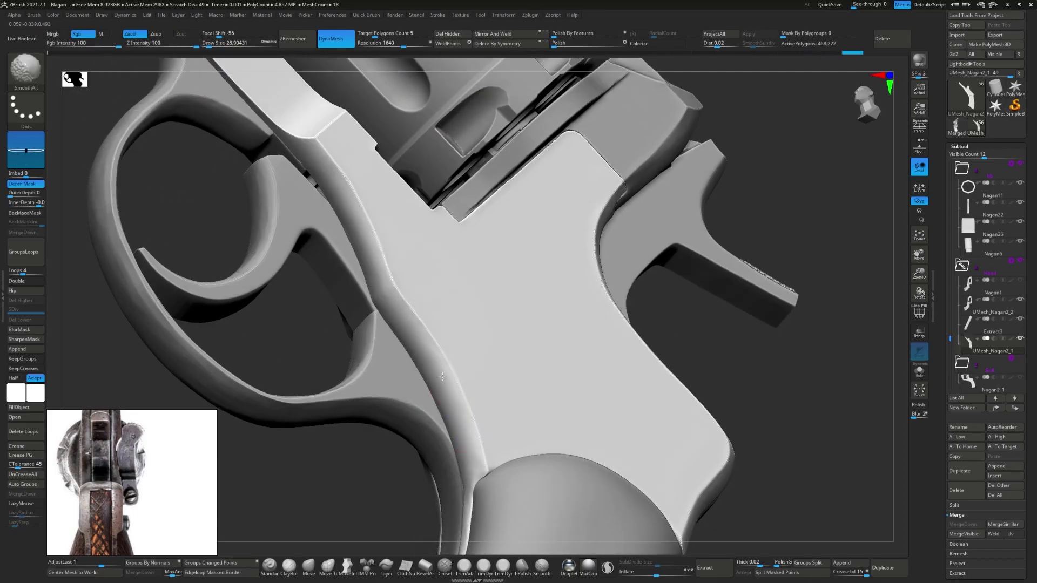
{"action": "mouse_move", "coordinate": [400, 326]}
{"action": "right_mouse_down"}
{"action": "mouse_move", "coordinate": [354, 375]}
{"action": "mouse_move", "coordinate": [496, 327]}
{"action": "mouse_move", "coordinate": [478, 319]}
{"action": "mouse_move", "coordinate": [543, 314]}
{"action": "right_mouse_up"}
{"action": "key", "text": "shift"}
{"action": "mouse_move", "coordinate": [525, 352]}
{"action": "right_mouse_down"}
{"action": "mouse_move", "coordinate": [538, 313]}
{"action": "mouse_move", "coordinate": [486, 418]}
{"action": "mouse_move", "coordinate": [463, 412]}
{"action": "mouse_move", "coordinate": [484, 368]}
{"action": "right_mouse_up"}
{"action": "right_click_drag", "start_coordinate": [543, 352], "coordinate": [523, 394]}
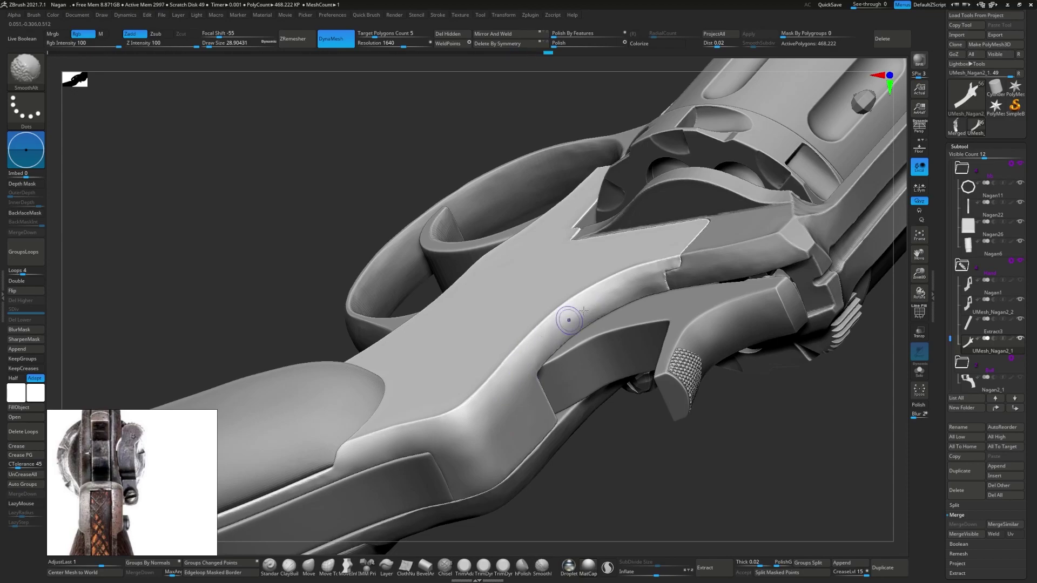
{"action": "mouse_move", "coordinate": [590, 308]}
{"action": "right_mouse_down"}
{"action": "mouse_move", "coordinate": [594, 336]}
{"action": "mouse_move", "coordinate": [570, 371]}
{"action": "right_mouse_up"}
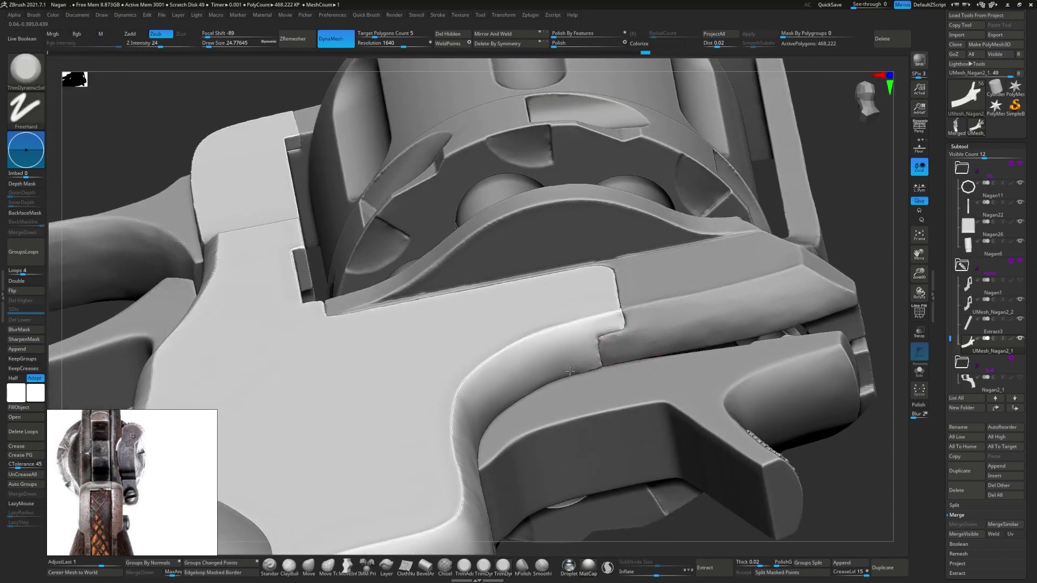
{"action": "left_click", "coordinate": [919, 371]}
- Trim the top of the isolated frame piece flat with TrimAdaptive
{"action": "key", "text": "b"}
{"action": "key", "text": "c"}
{"action": "key", "text": "b"}
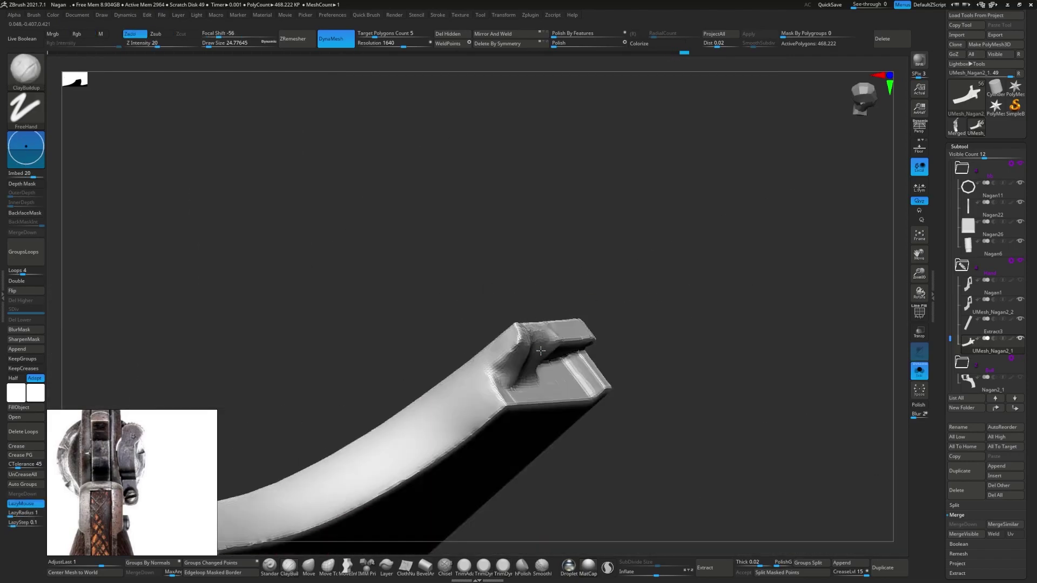
{"action": "mouse_move", "coordinate": [489, 519]}
{"action": "right_mouse_down"}
{"action": "mouse_move", "coordinate": [478, 551]}
{"action": "mouse_move", "coordinate": [567, 341]}
{"action": "right_mouse_up"}
{"action": "key", "text": "b"}
{"action": "key", "text": "t"}
{"action": "key", "text": "a"}
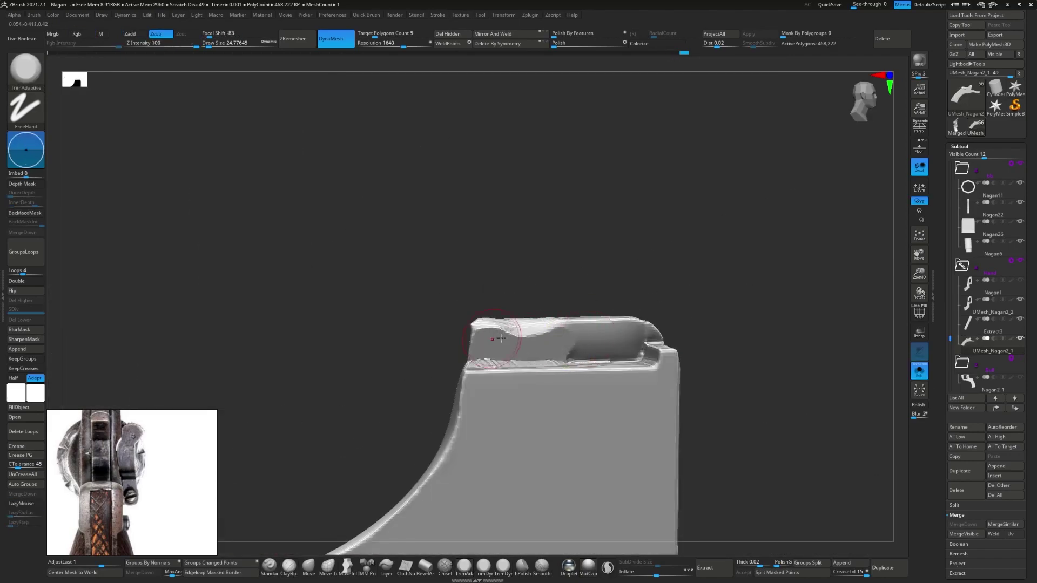
{"action": "mouse_move", "coordinate": [501, 338]}
{"action": "right_mouse_down"}
{"action": "mouse_move", "coordinate": [606, 331]}
{"action": "mouse_move", "coordinate": [572, 341]}
{"action": "right_mouse_up"}
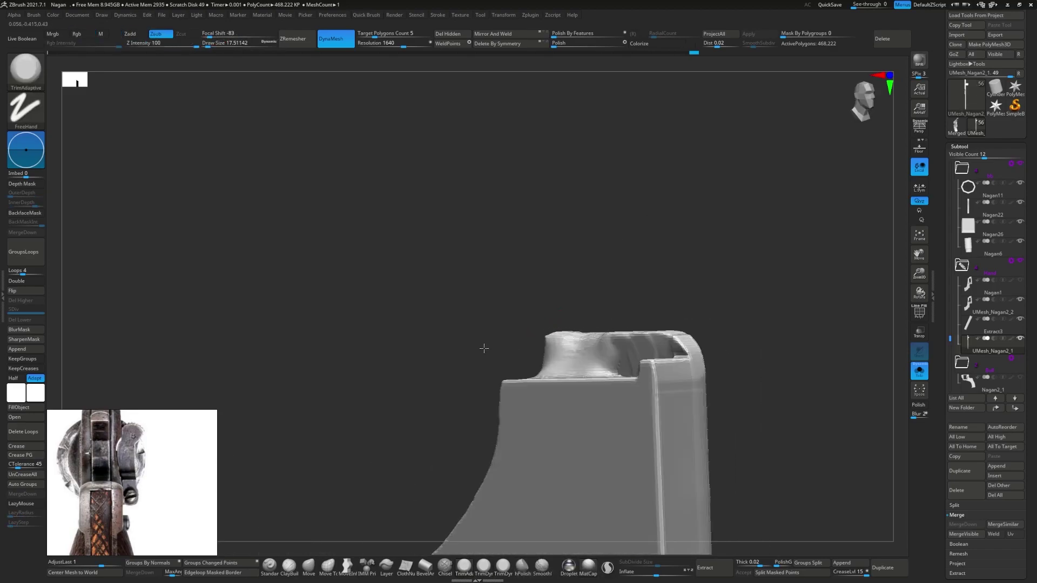
- On the neighbouring frame piece, mask a rectangle and ClipCurve the block by the hammer
{"action": "key", "text": "ctrl+shift"}
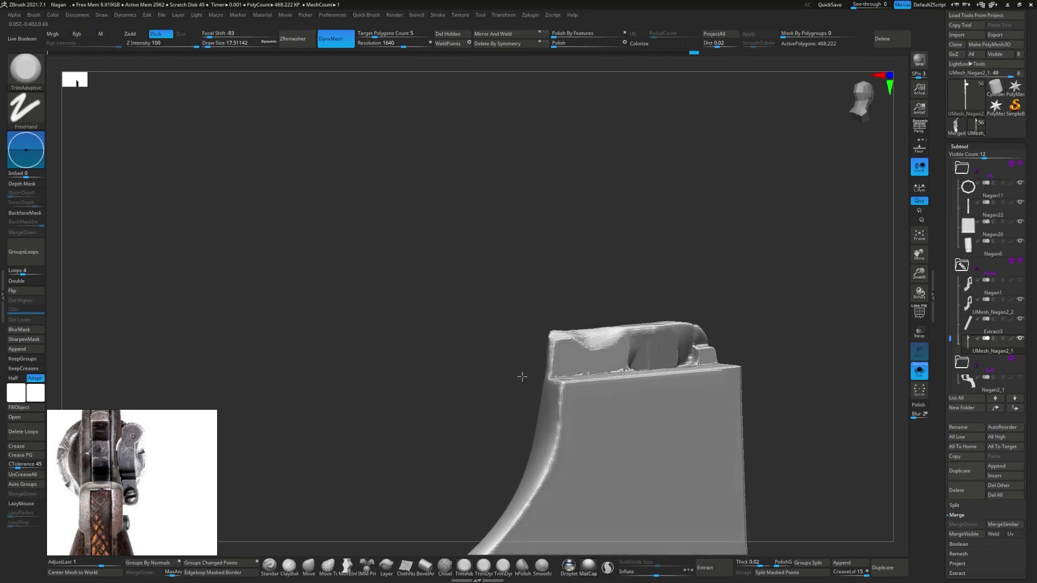
{"action": "mouse_move", "coordinate": [621, 324]}
{"action": "right_mouse_down"}
{"action": "mouse_move", "coordinate": [549, 344]}
{"action": "mouse_move", "coordinate": [563, 295]}
{"action": "right_mouse_up"}
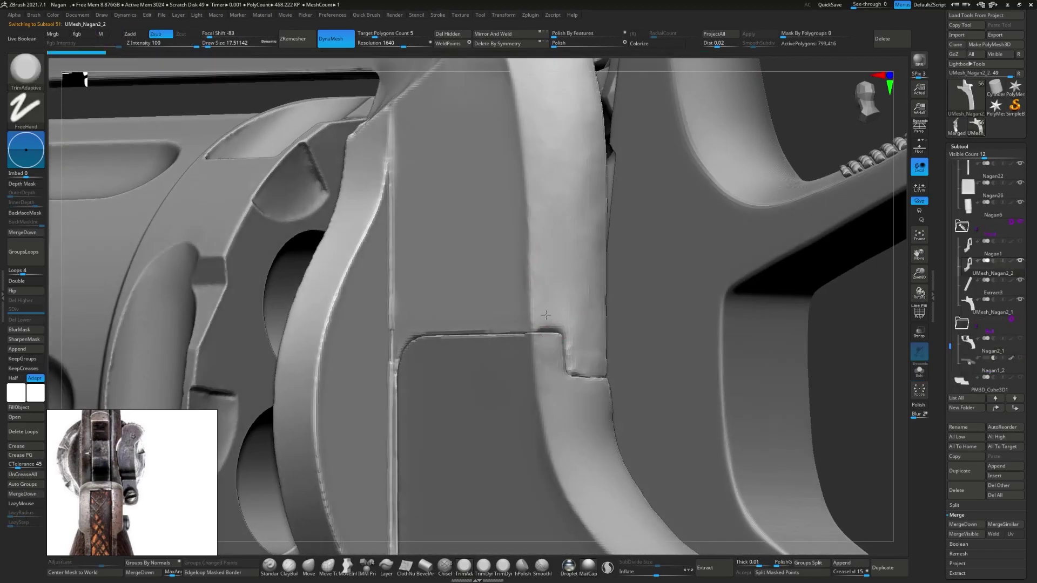
{"action": "left_click", "coordinate": [564, 346], "text": "alt"}
{"action": "mouse_move", "coordinate": [564, 346]}
{"action": "right_mouse_down"}
{"action": "mouse_move", "coordinate": [620, 339]}
{"action": "mouse_move", "coordinate": [594, 324]}
{"action": "mouse_move", "coordinate": [590, 303]}
{"action": "right_mouse_up"}
{"action": "mouse_move", "coordinate": [591, 303]}
{"action": "left_mouse_down", "text": "ctrl"}
{"action": "mouse_move", "coordinate": [641, 409]}
{"action": "mouse_move", "coordinate": [612, 385]}
{"action": "mouse_move", "coordinate": [569, 383]}
{"action": "mouse_move", "coordinate": [618, 394]}
{"action": "left_mouse_up", "text": "ctrl"}
{"action": "mouse_move", "coordinate": [619, 395]}
{"action": "right_mouse_down"}
{"action": "mouse_move", "coordinate": [734, 366]}
{"action": "mouse_move", "coordinate": [563, 365]}
{"action": "mouse_move", "coordinate": [564, 374]}
{"action": "mouse_move", "coordinate": [560, 358]}
{"action": "mouse_move", "coordinate": [524, 382]}
{"action": "mouse_move", "coordinate": [509, 376]}
{"action": "right_mouse_up"}
- Polish the frame edges beside the hammer with hPolish
{"action": "key", "text": "b"}
{"action": "key", "text": "h"}
{"action": "key", "text": "p"}
{"action": "key", "text": "s"}
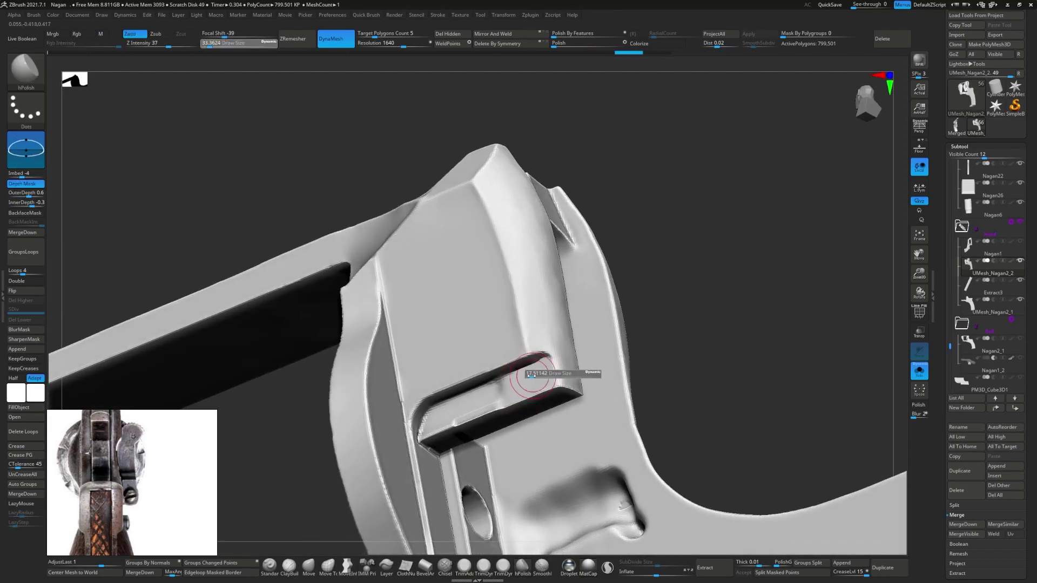
{"action": "mouse_move", "coordinate": [447, 403]}
{"action": "right_mouse_down"}
{"action": "mouse_move", "coordinate": [655, 364]}
{"action": "mouse_move", "coordinate": [518, 428]}
{"action": "mouse_move", "coordinate": [524, 292]}
{"action": "right_mouse_up"}
{"action": "right_click_drag", "start_coordinate": [523, 363], "coordinate": [536, 374]}
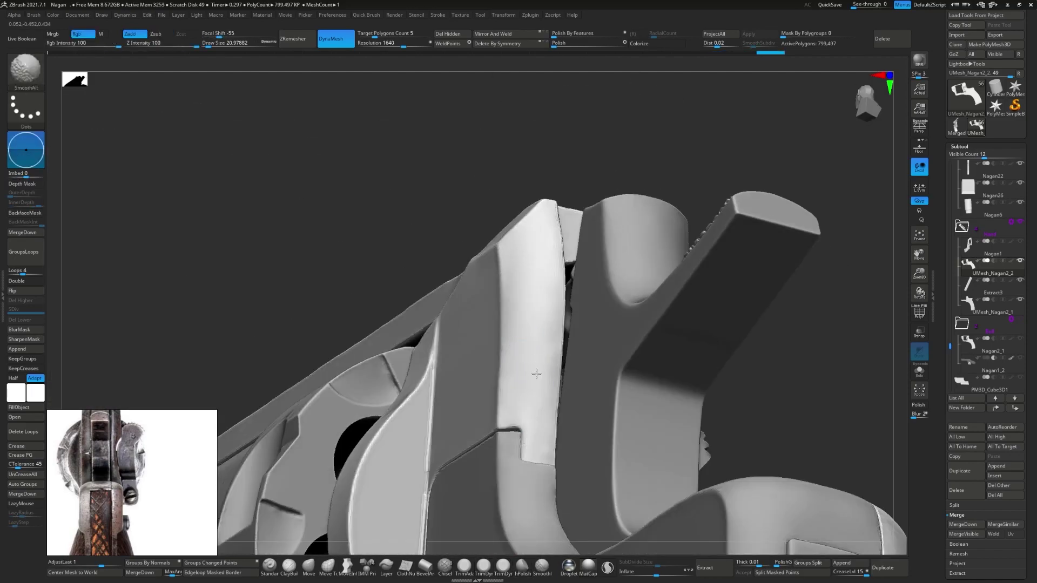
{"action": "right_click_drag", "start_coordinate": [538, 446], "coordinate": [544, 298]}
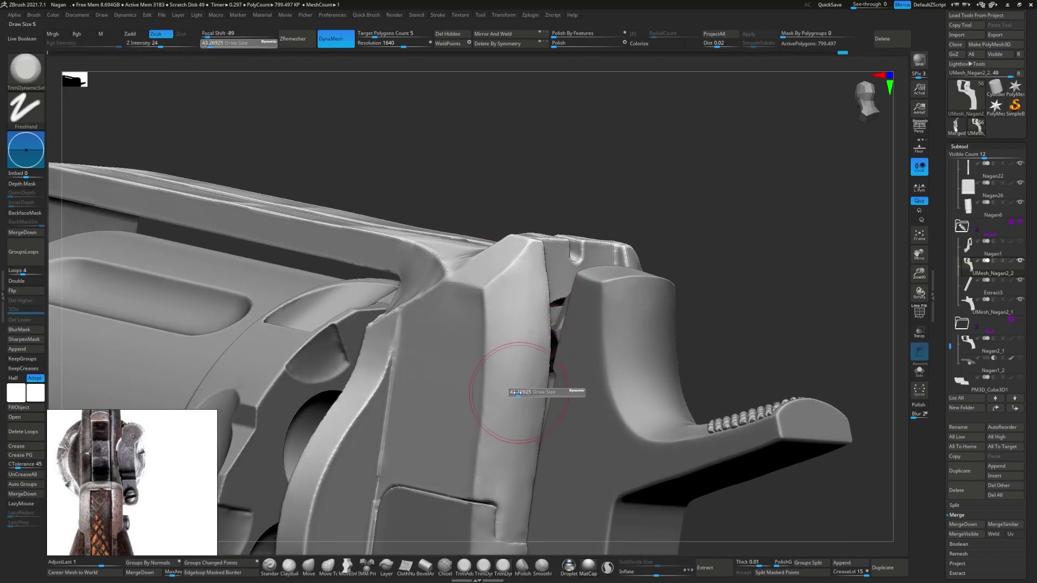
- Smooth the hammer edges and trim the frame top with TrimDynamicSoft
{"action": "key", "text": "shift"}
{"action": "mouse_move", "coordinate": [509, 464]}
{"action": "right_mouse_down", "text": "ctrl"}
{"action": "mouse_move", "coordinate": [527, 442]}
{"action": "mouse_move", "coordinate": [518, 414]}
{"action": "mouse_move", "coordinate": [527, 270]}
{"action": "mouse_move", "coordinate": [510, 404]}
{"action": "mouse_move", "coordinate": [532, 453]}
{"action": "mouse_move", "coordinate": [496, 448]}
{"action": "mouse_move", "coordinate": [504, 378]}
{"action": "mouse_move", "coordinate": [519, 410]}
{"action": "mouse_move", "coordinate": [508, 442]}
{"action": "right_mouse_up", "text": "ctrl"}
{"action": "key", "text": "space"}
{"action": "key", "text": "shift"}
{"action": "left_click", "coordinate": [502, 570]}
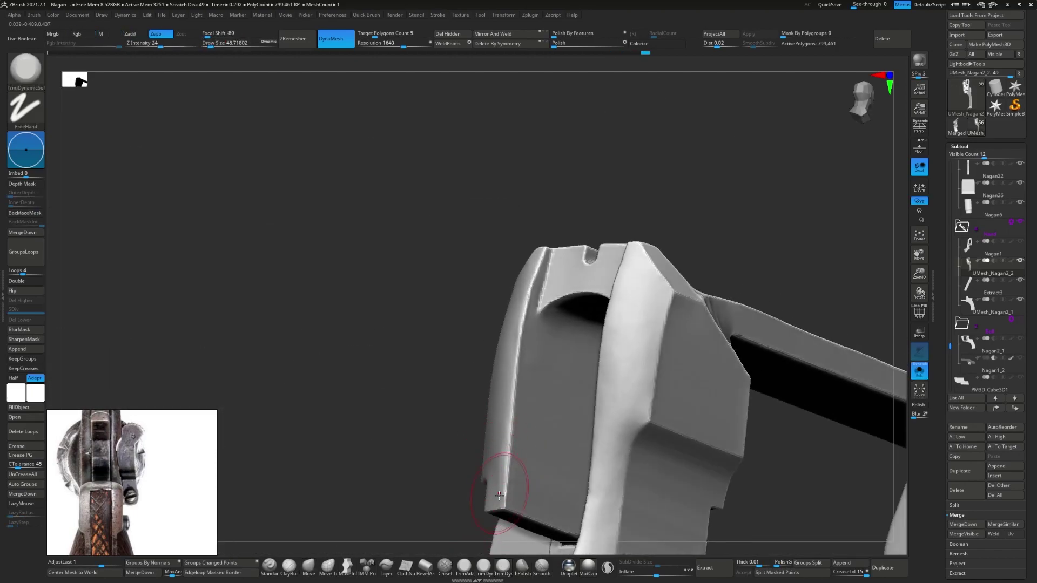
{"action": "mouse_move", "coordinate": [497, 488]}
{"action": "right_mouse_down", "text": "shift"}
{"action": "mouse_move", "coordinate": [502, 320]}
{"action": "mouse_move", "coordinate": [419, 384]}
{"action": "mouse_move", "coordinate": [493, 296]}
{"action": "mouse_move", "coordinate": [489, 351]}
{"action": "mouse_move", "coordinate": [507, 301]}
{"action": "mouse_move", "coordinate": [498, 466]}
{"action": "mouse_move", "coordinate": [476, 423]}
{"action": "right_mouse_up", "text": "shift"}
{"action": "key", "text": "shift"}
{"action": "key", "text": "shift"}
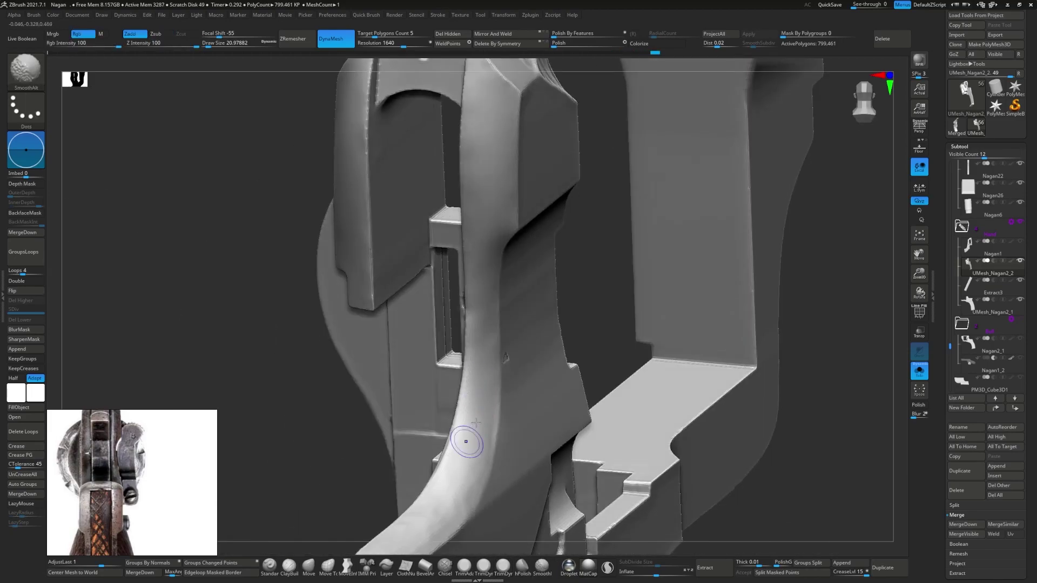
- Flatten the dented patch on the frame side with TrimAdaptive
{"action": "mouse_move", "coordinate": [438, 514]}
{"action": "right_mouse_down"}
{"action": "mouse_move", "coordinate": [540, 378]}
{"action": "mouse_move", "coordinate": [556, 324]}
{"action": "right_mouse_up"}
{"action": "left_click_drag", "start_coordinate": [556, 324], "coordinate": [574, 302]}
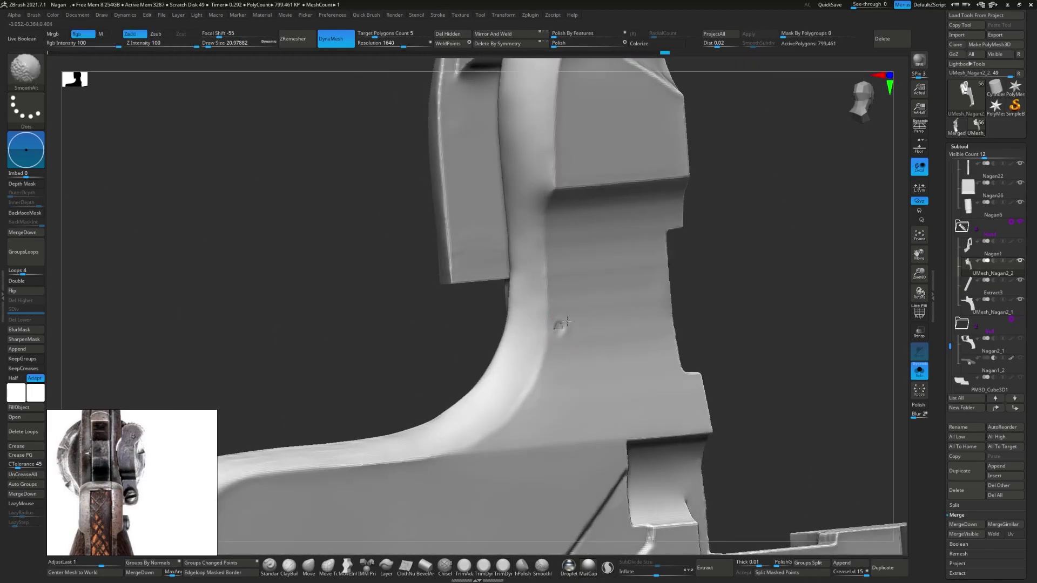
{"action": "right_click_drag", "start_coordinate": [574, 302], "coordinate": [486, 486]}
{"action": "left_click", "coordinate": [289, 566]}
{"action": "left_click", "coordinate": [464, 566]}
{"action": "right_click_drag", "start_coordinate": [519, 324], "coordinate": [537, 285]}
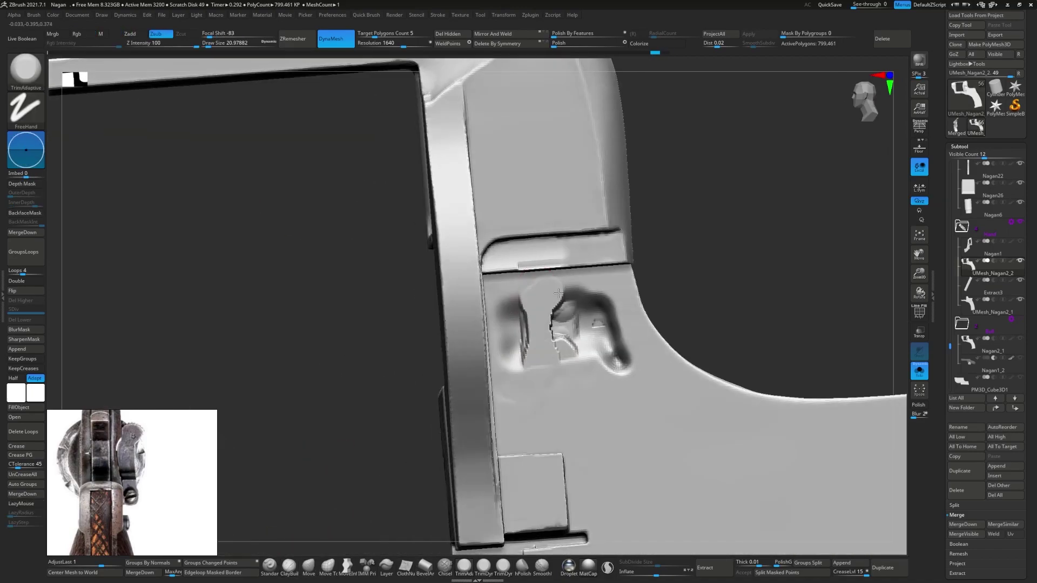
{"action": "left_click_drag", "start_coordinate": [558, 292], "coordinate": [621, 335], "text": "shift"}
{"action": "mouse_move", "coordinate": [621, 335]}
{"action": "right_mouse_down"}
{"action": "mouse_move", "coordinate": [562, 342]}
{"action": "mouse_move", "coordinate": [486, 324]}
{"action": "right_mouse_up"}
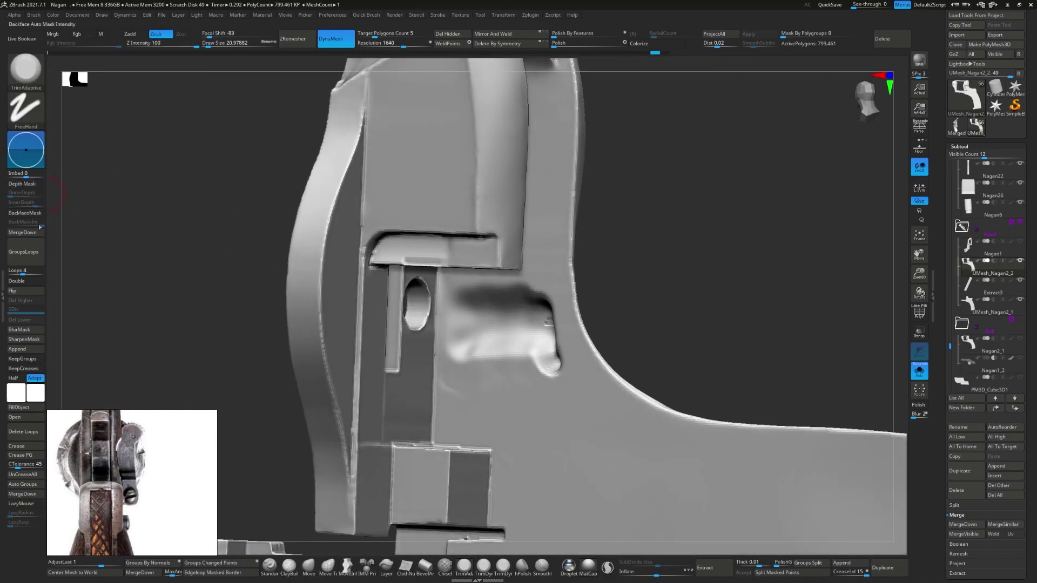
- Turn on BackfaceMask and keep smoothing the dent on the frame side
{"action": "left_click", "coordinate": [25, 213]}
{"action": "mouse_move", "coordinate": [486, 281]}
{"action": "right_mouse_down"}
{"action": "mouse_move", "coordinate": [554, 297]}
{"action": "mouse_move", "coordinate": [490, 324]}
{"action": "mouse_move", "coordinate": [519, 307]}
{"action": "right_mouse_up"}
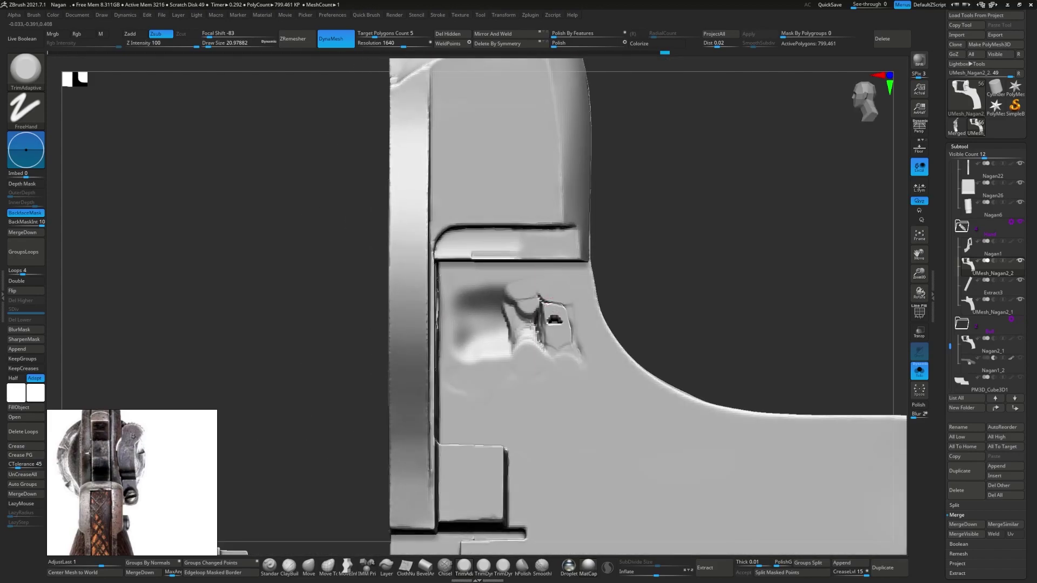
{"action": "left_click_drag", "start_coordinate": [518, 307], "coordinate": [481, 335], "text": "shift"}
{"action": "right_click_drag", "start_coordinate": [480, 335], "coordinate": [492, 326]}
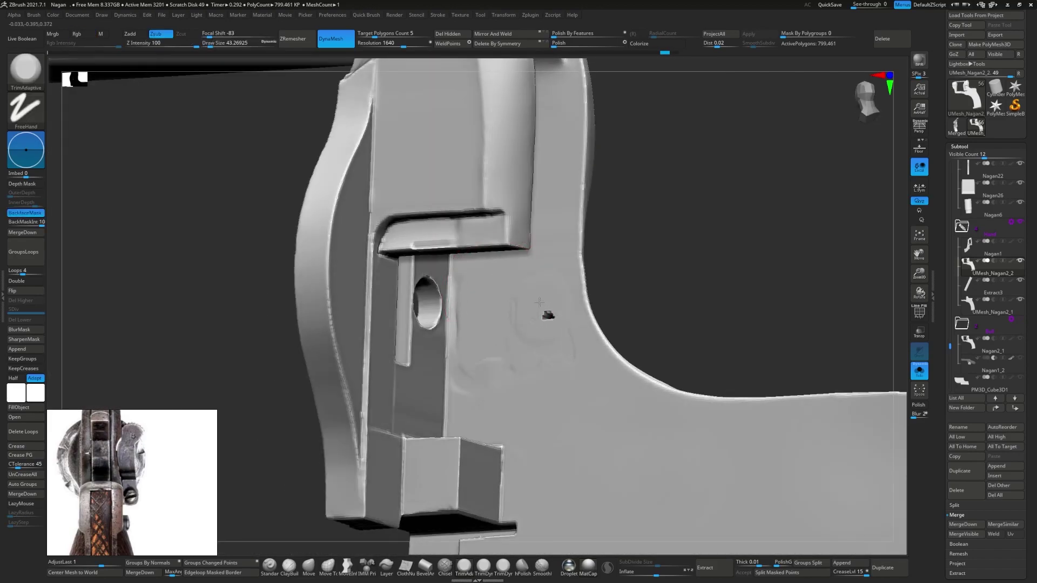
{"action": "mouse_move", "coordinate": [539, 302]}
{"action": "right_mouse_down"}
{"action": "mouse_move", "coordinate": [686, 281]}
{"action": "mouse_move", "coordinate": [672, 278]}
{"action": "right_mouse_up"}
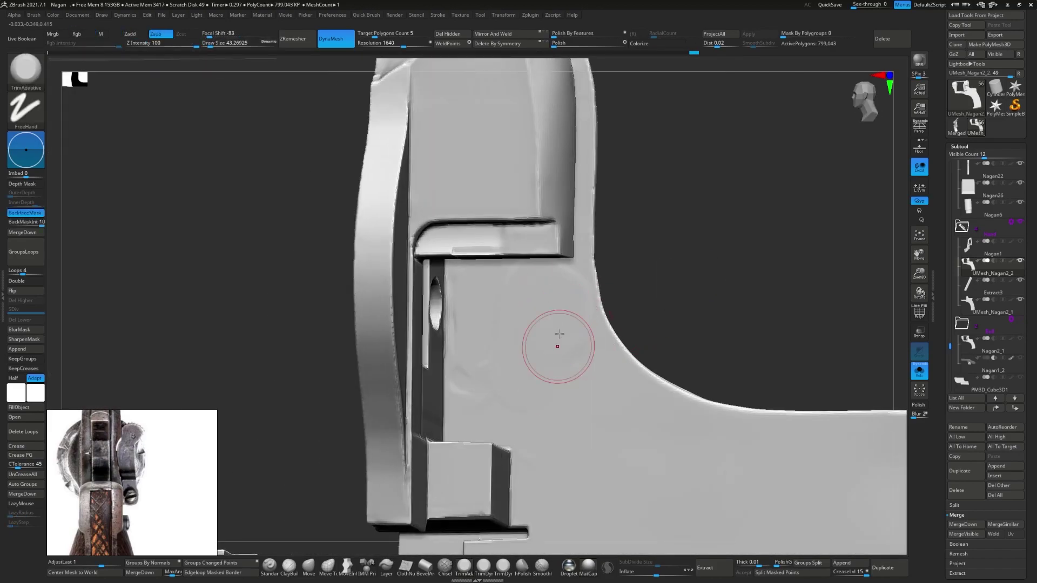
{"action": "right_click_drag", "start_coordinate": [559, 334], "coordinate": [610, 308]}
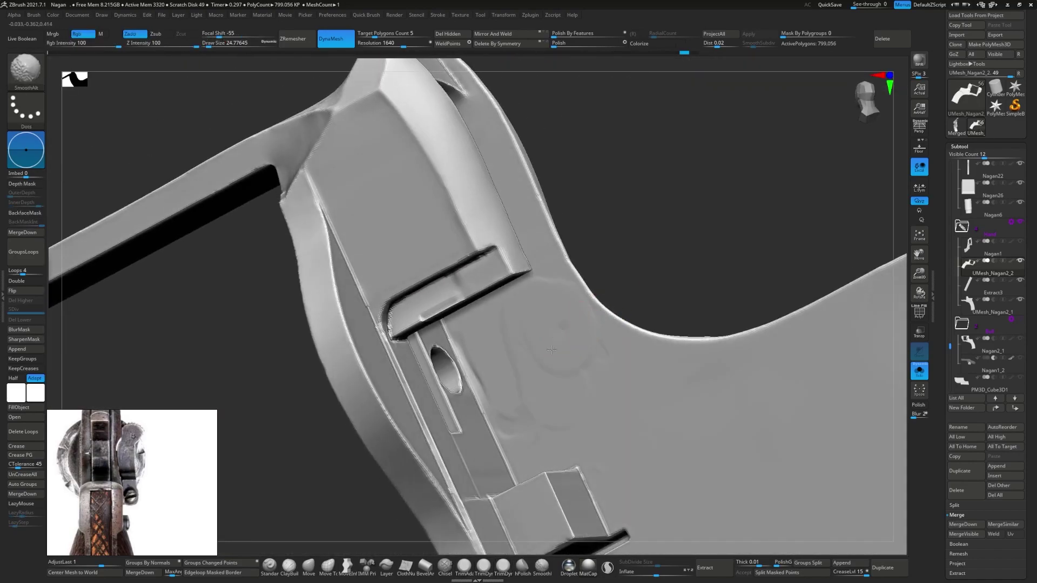
{"action": "mouse_move", "coordinate": [551, 349]}
{"action": "right_mouse_down", "text": "shift"}
{"action": "mouse_move", "coordinate": [612, 312]}
{"action": "mouse_move", "coordinate": [629, 416]}
{"action": "mouse_move", "coordinate": [582, 379]}
{"action": "right_mouse_up", "text": "shift"}
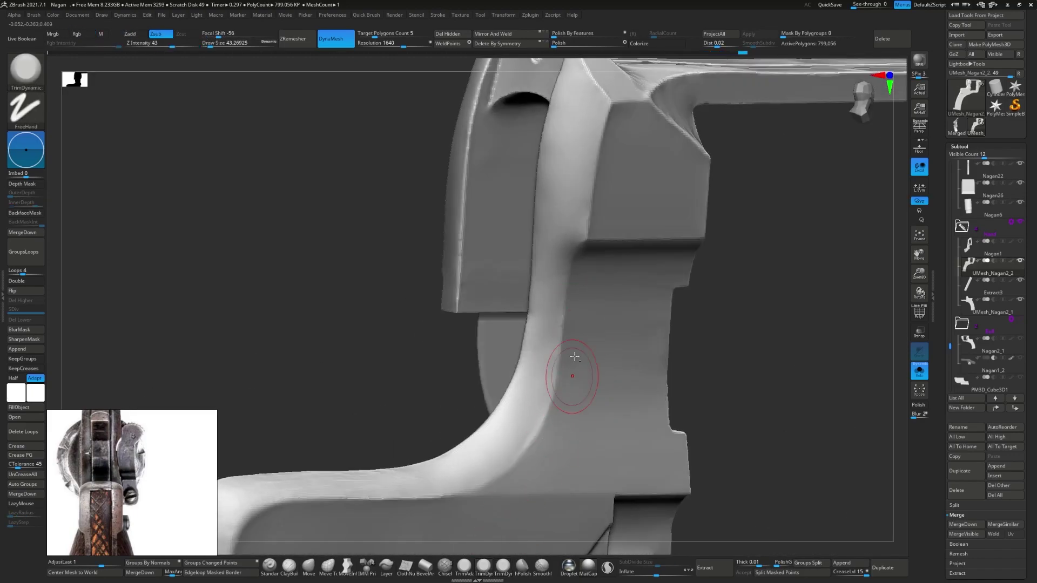
- Smooth and trim along the frame's curved edges
{"action": "left_click_drag", "start_coordinate": [539, 421], "coordinate": [548, 353], "text": "shift"}
{"action": "mouse_move", "coordinate": [645, 327]}
{"action": "right_mouse_down"}
{"action": "mouse_move", "coordinate": [660, 324]}
{"action": "mouse_move", "coordinate": [562, 367]}
{"action": "mouse_move", "coordinate": [567, 359]}
{"action": "right_mouse_up"}
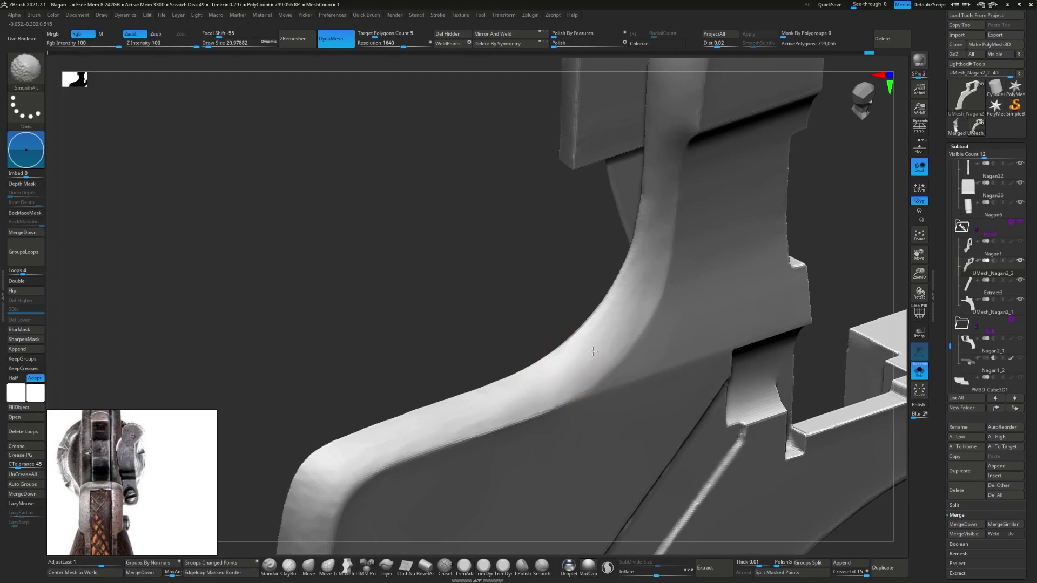
{"action": "right_click_drag", "start_coordinate": [620, 330], "coordinate": [619, 297]}
{"action": "key", "text": "shift"}
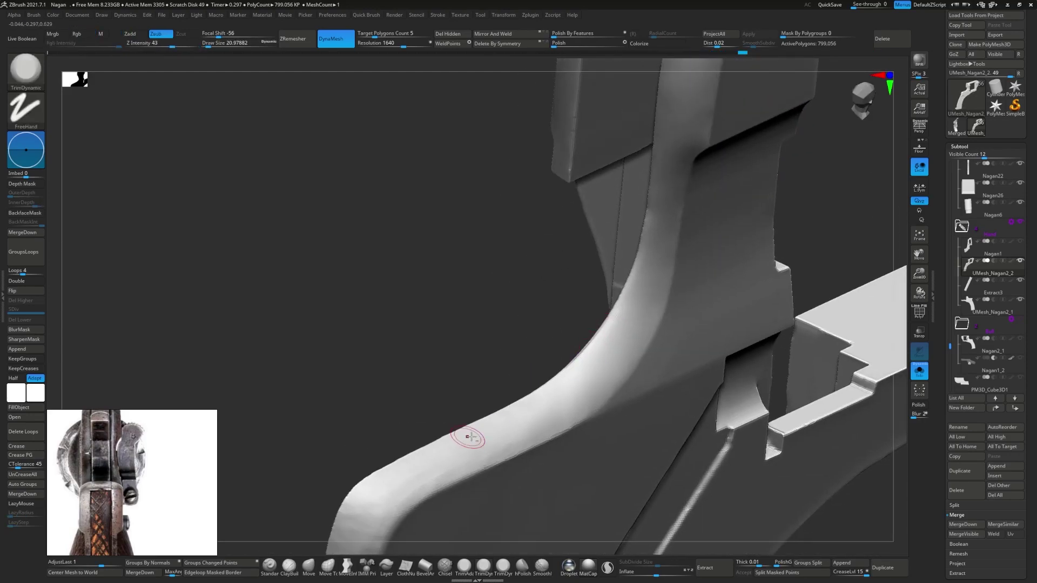
{"action": "right_click_drag", "start_coordinate": [462, 435], "coordinate": [628, 358]}
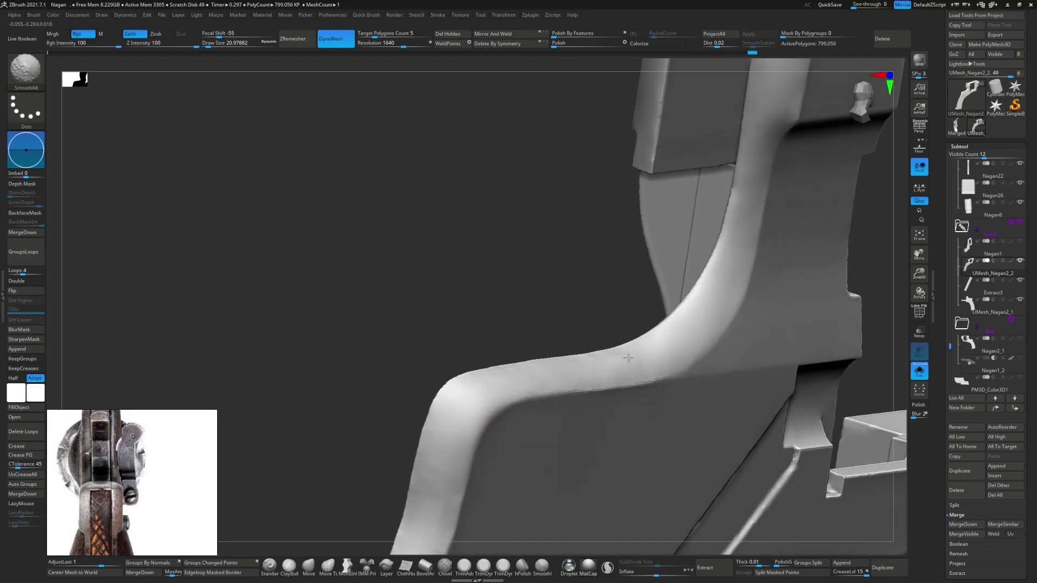
{"action": "right_click_drag", "start_coordinate": [469, 407], "coordinate": [536, 321]}
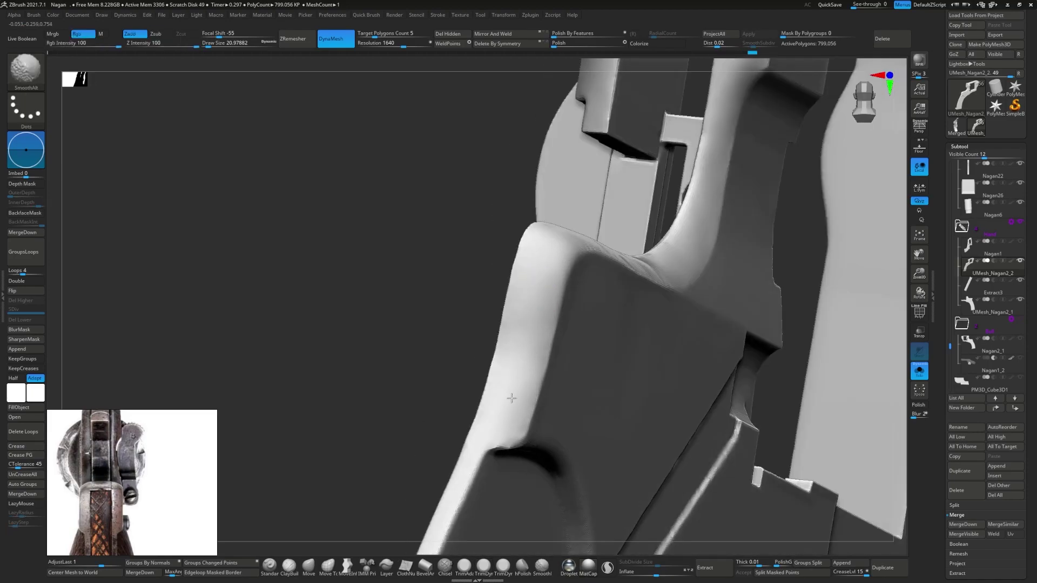
{"action": "mouse_move", "coordinate": [505, 434]}
{"action": "right_mouse_down"}
{"action": "mouse_move", "coordinate": [532, 340]}
{"action": "mouse_move", "coordinate": [514, 424]}
{"action": "right_mouse_up"}
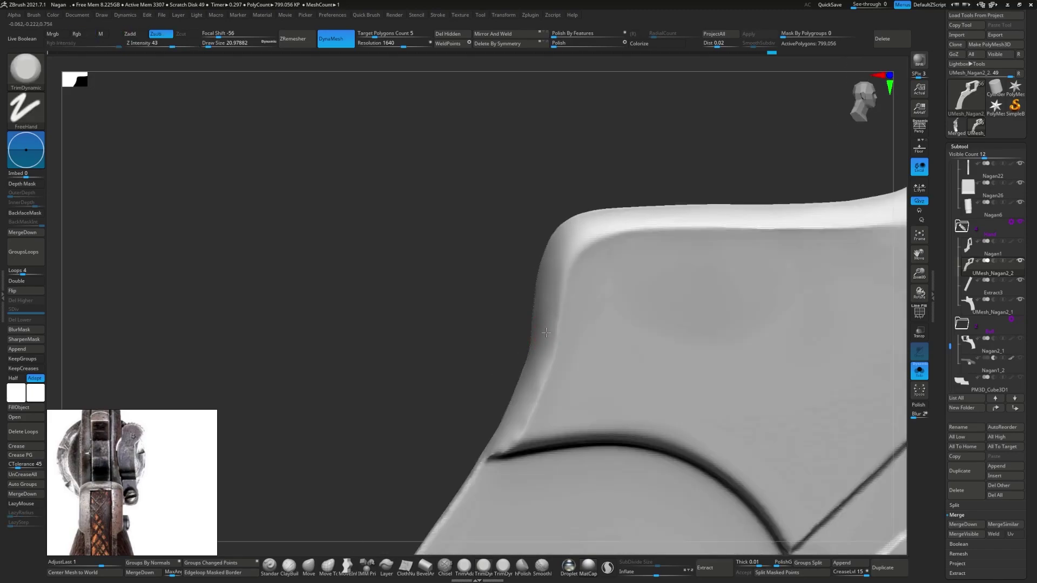
{"action": "key", "text": "alt"}
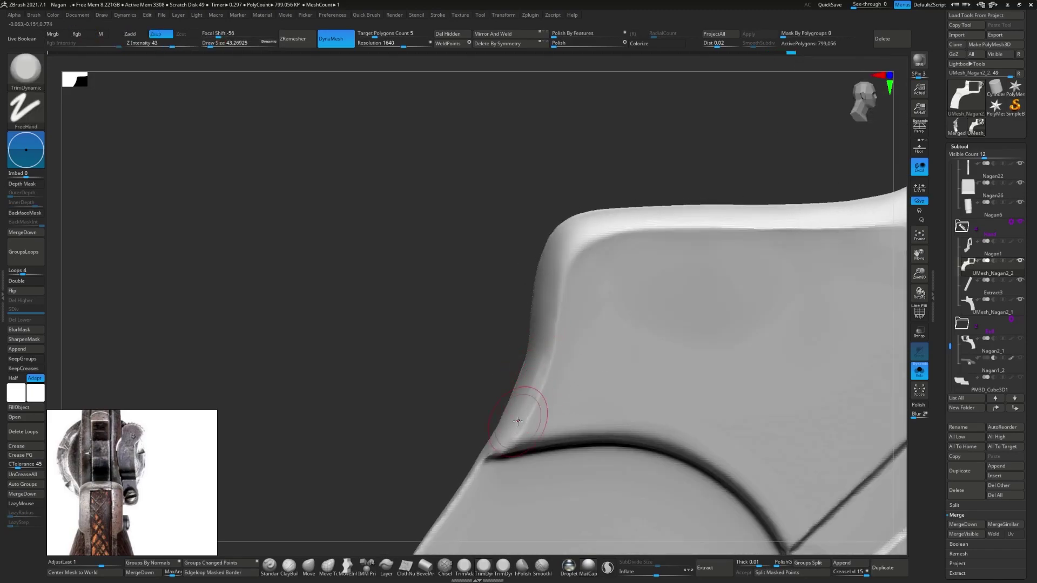
{"action": "mouse_move", "coordinate": [548, 318]}
{"action": "right_mouse_down"}
{"action": "mouse_move", "coordinate": [571, 330]}
{"action": "mouse_move", "coordinate": [489, 399]}
{"action": "mouse_move", "coordinate": [499, 362]}
{"action": "right_mouse_up"}
- Trim the top strap joint with a small TrimAdaptive brush and Shift-smooth it
{"action": "key", "text": "shift"}
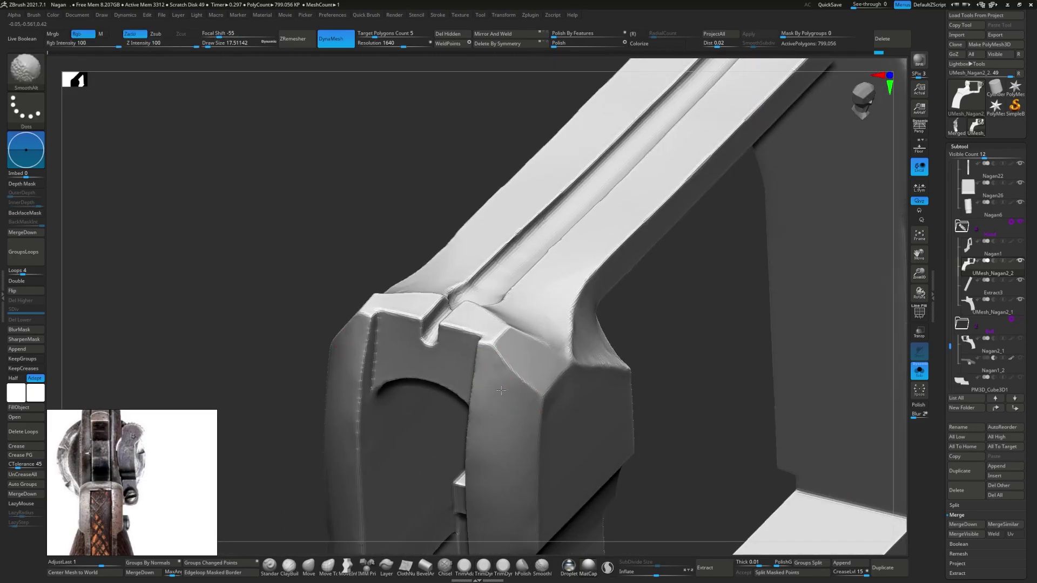
{"action": "mouse_move", "coordinate": [508, 422]}
{"action": "right_mouse_down", "text": "shift"}
{"action": "mouse_move", "coordinate": [527, 389]}
{"action": "mouse_move", "coordinate": [563, 364]}
{"action": "right_mouse_up", "text": "shift"}
{"action": "key", "text": "b"}
{"action": "key", "text": "t"}
{"action": "key", "text": "a"}
{"action": "key", "text": "s"}
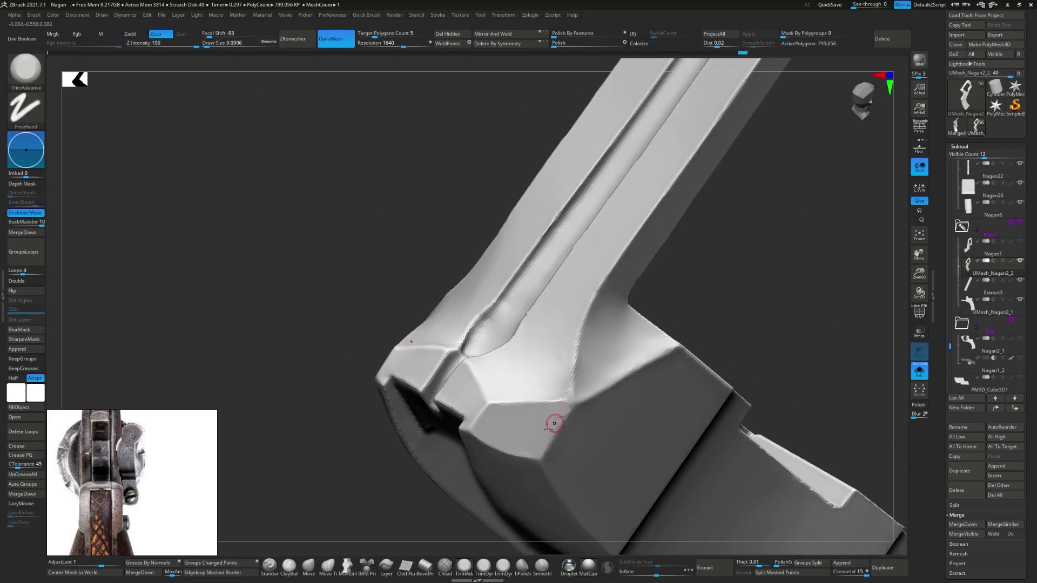
{"action": "mouse_move", "coordinate": [543, 432]}
{"action": "right_mouse_down"}
{"action": "mouse_move", "coordinate": [543, 408]}
{"action": "mouse_move", "coordinate": [540, 416]}
{"action": "mouse_move", "coordinate": [526, 387]}
{"action": "mouse_move", "coordinate": [539, 388]}
{"action": "mouse_move", "coordinate": [538, 346]}
{"action": "right_mouse_up"}
{"action": "key", "text": "shift"}
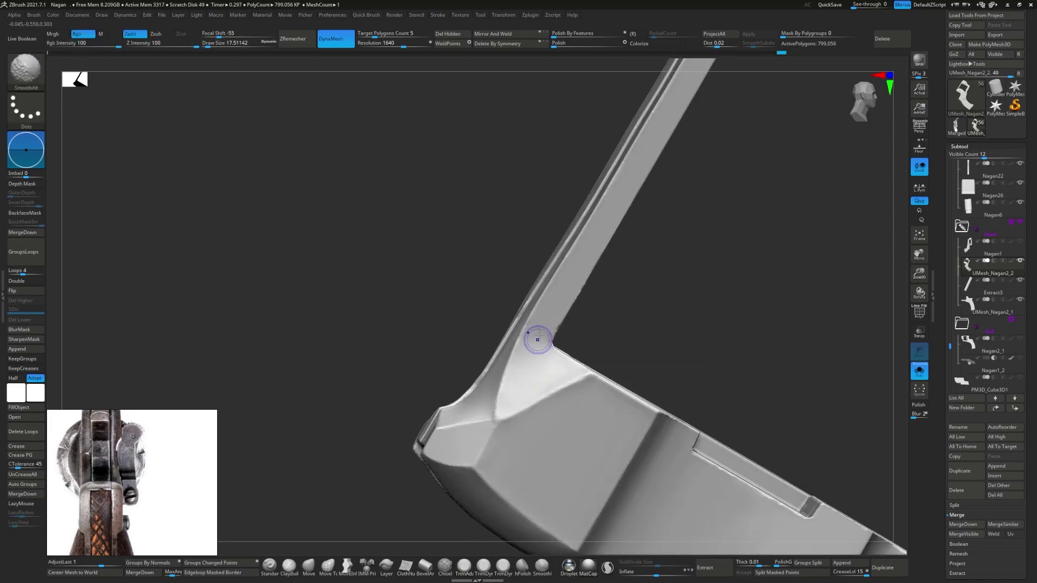
- Polish along the frame's top bar up to its end block
{"action": "mouse_move", "coordinate": [555, 419]}
{"action": "right_mouse_down"}
{"action": "mouse_move", "coordinate": [556, 405]}
{"action": "mouse_move", "coordinate": [521, 416]}
{"action": "mouse_move", "coordinate": [650, 409]}
{"action": "right_mouse_up"}
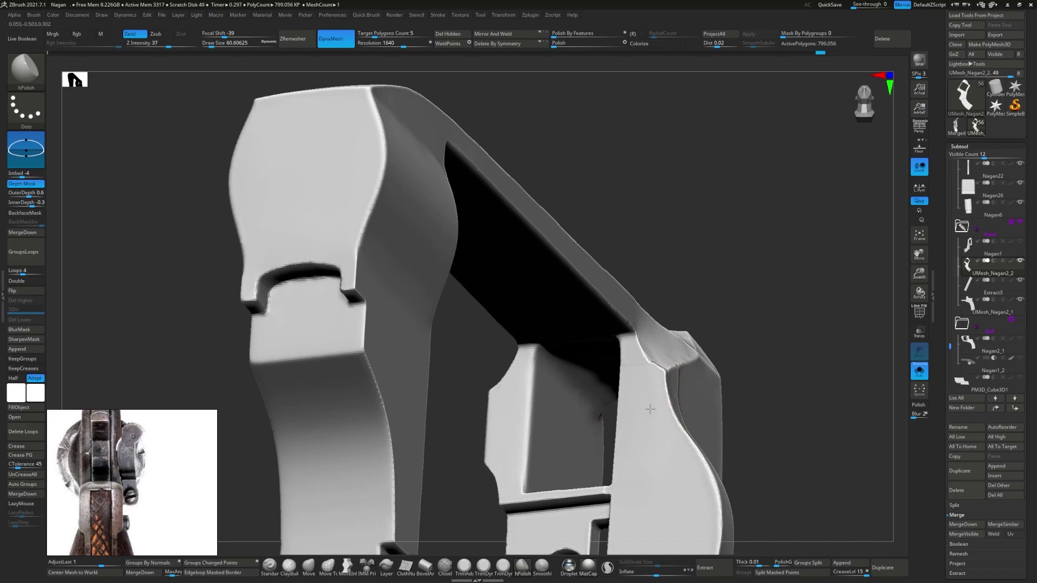
{"action": "mouse_move", "coordinate": [539, 432]}
{"action": "right_mouse_down"}
{"action": "mouse_move", "coordinate": [521, 375]}
{"action": "mouse_move", "coordinate": [553, 323]}
{"action": "right_mouse_up"}
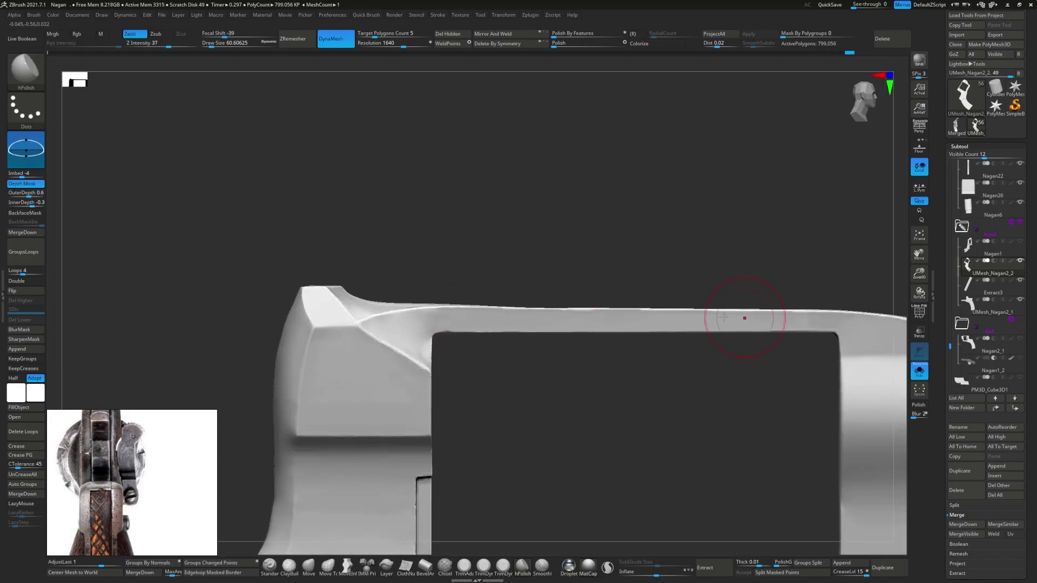
{"action": "mouse_move", "coordinate": [745, 318]}
{"action": "right_mouse_down", "text": "alt"}
{"action": "mouse_move", "coordinate": [631, 338]}
{"action": "mouse_move", "coordinate": [665, 344]}
{"action": "right_mouse_up", "text": "alt"}
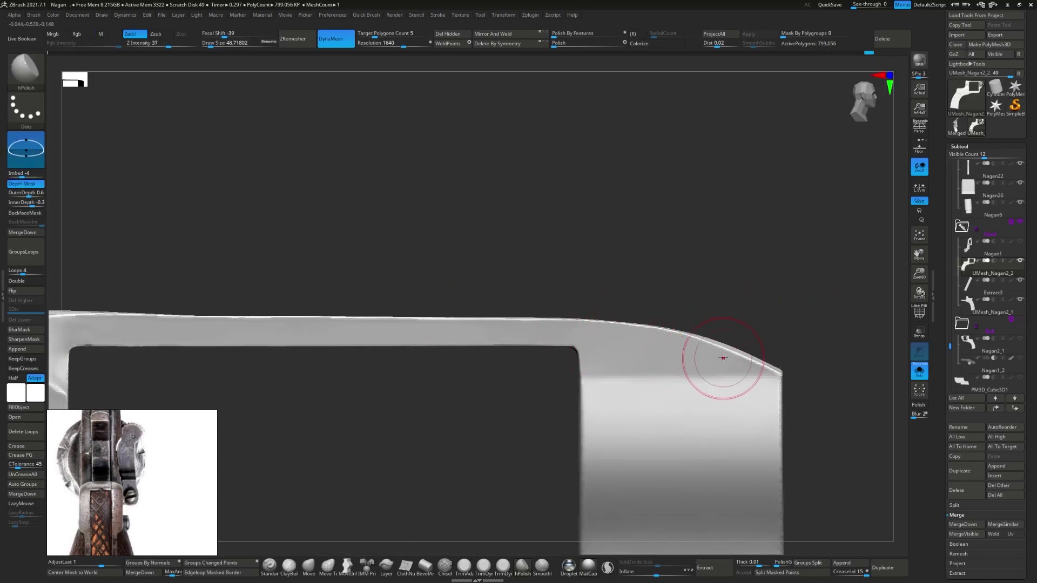
{"action": "right_click_drag", "start_coordinate": [723, 358], "coordinate": [637, 359]}
{"action": "mouse_move", "coordinate": [706, 363]}
{"action": "right_mouse_down"}
{"action": "mouse_move", "coordinate": [710, 380]}
{"action": "mouse_move", "coordinate": [681, 334]}
{"action": "right_mouse_up"}
{"action": "mouse_move", "coordinate": [609, 400]}
{"action": "right_mouse_down"}
{"action": "mouse_move", "coordinate": [417, 298]}
{"action": "mouse_move", "coordinate": [434, 306]}
{"action": "mouse_move", "coordinate": [382, 308]}
{"action": "mouse_move", "coordinate": [472, 238]}
{"action": "right_mouse_up"}
{"action": "left_click", "coordinate": [502, 566]}
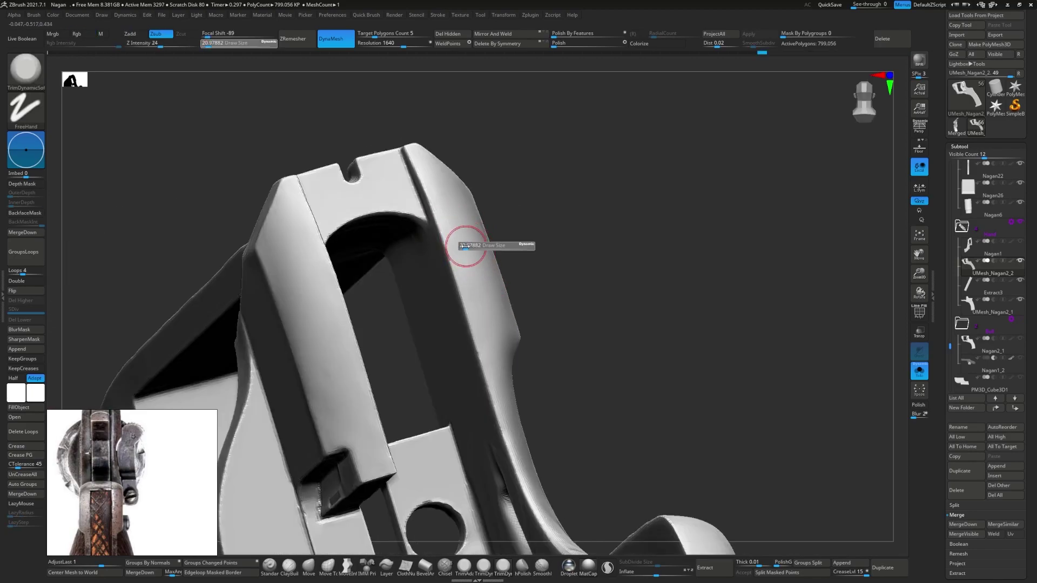
- Shift-smooth the corner below the top strap where it meets the frame block
{"action": "mouse_move", "coordinate": [472, 280]}
{"action": "right_mouse_down"}
{"action": "mouse_move", "coordinate": [503, 293]}
{"action": "mouse_move", "coordinate": [426, 280]}
{"action": "mouse_move", "coordinate": [473, 280]}
{"action": "mouse_move", "coordinate": [477, 264]}
{"action": "mouse_move", "coordinate": [441, 324]}
{"action": "right_mouse_up"}
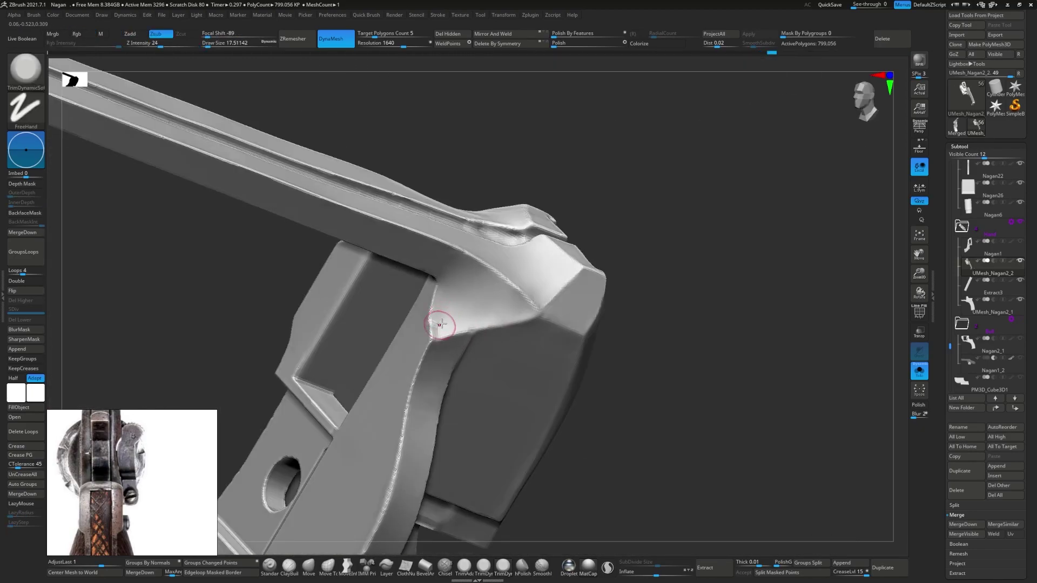
{"action": "key", "text": "shift"}
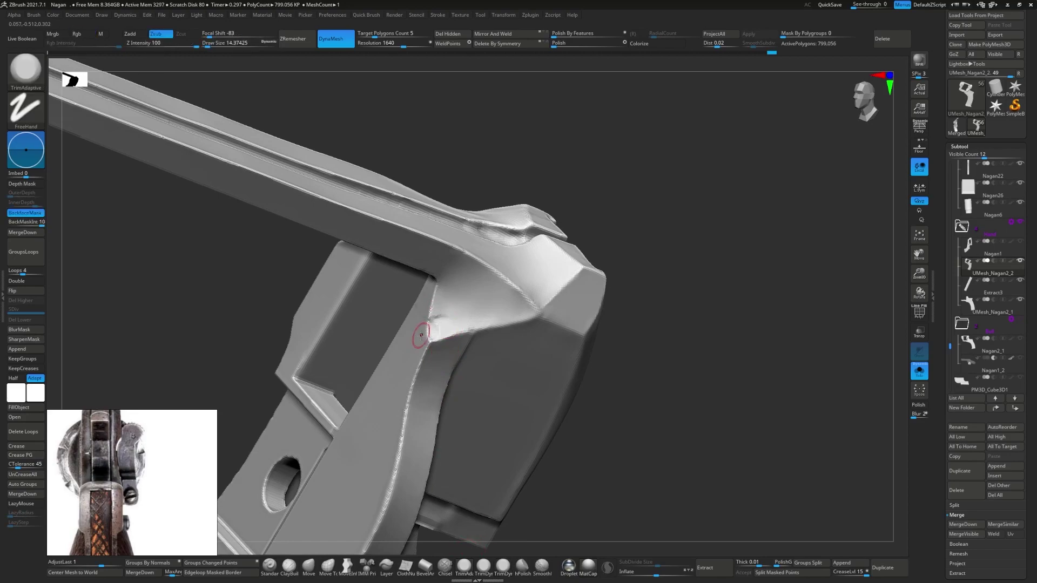
{"action": "key", "text": "shift"}
{"action": "mouse_move", "coordinate": [454, 323]}
{"action": "right_mouse_down"}
{"action": "mouse_move", "coordinate": [475, 340]}
{"action": "mouse_move", "coordinate": [655, 327]}
{"action": "mouse_move", "coordinate": [436, 343]}
{"action": "right_mouse_up"}
{"action": "key", "text": "s"}
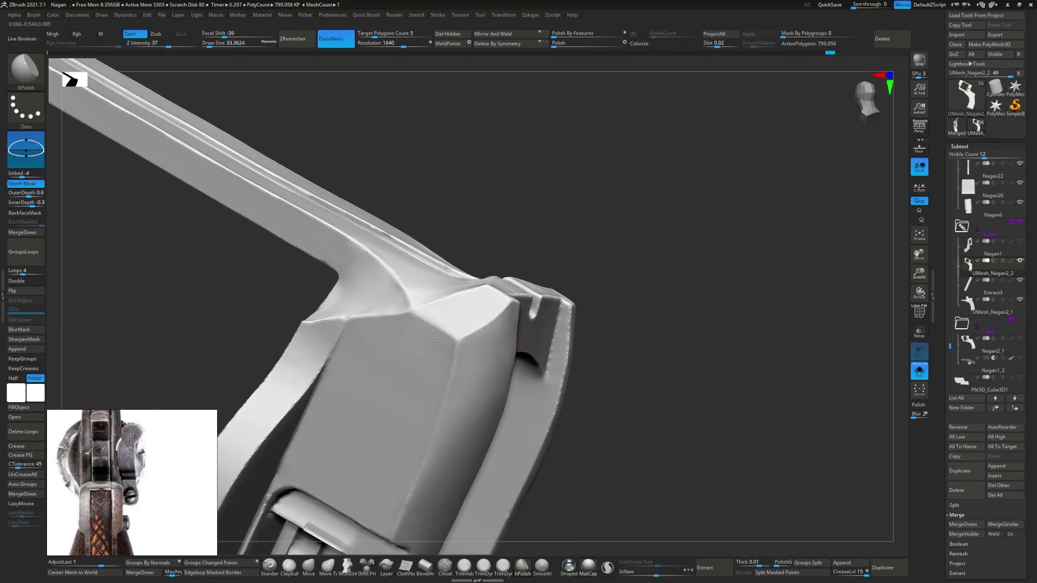
{"action": "right_click_drag", "start_coordinate": [392, 409], "coordinate": [346, 391]}
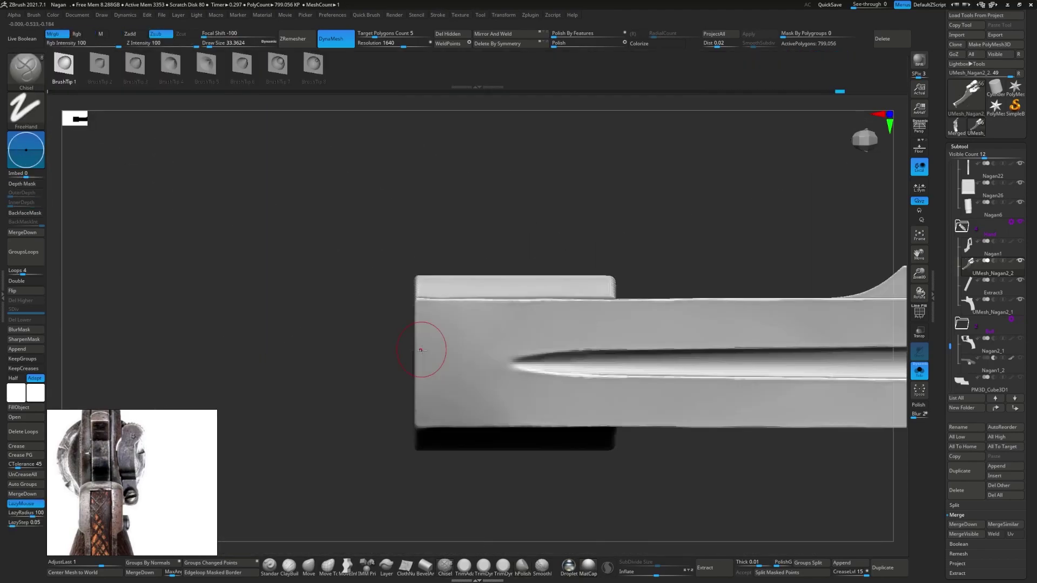
- Sharpen the edges of the short slit on the frame with the Pinch brush
{"action": "left_click", "coordinate": [117, 73]}
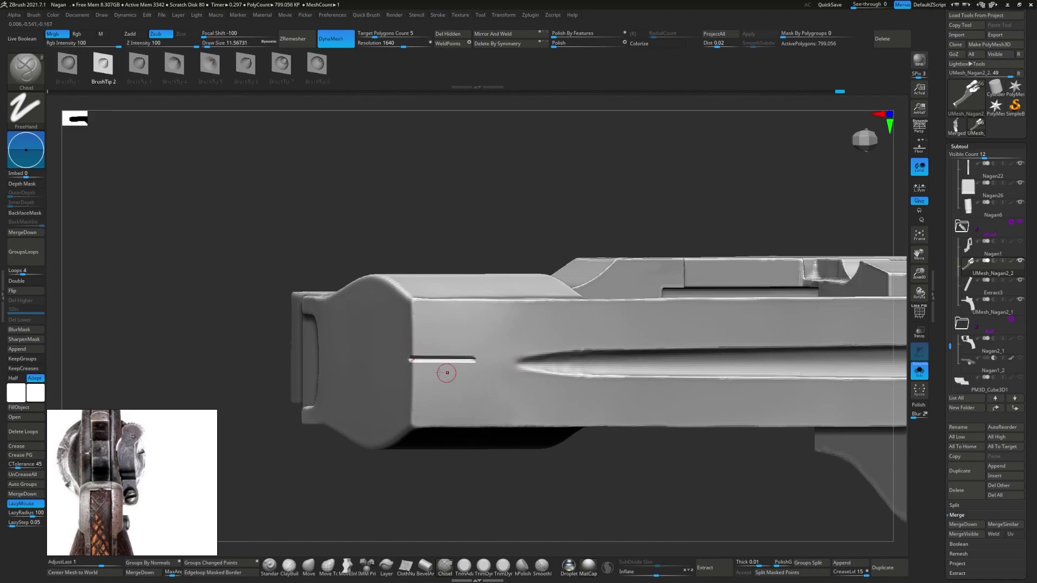
{"action": "mouse_move", "coordinate": [447, 372]}
{"action": "right_mouse_down"}
{"action": "mouse_move", "coordinate": [464, 359]}
{"action": "mouse_move", "coordinate": [479, 380]}
{"action": "right_mouse_up"}
{"action": "key", "text": "b"}
{"action": "key", "text": "p"}
{"action": "key", "text": "o"}
{"action": "key", "text": "b"}
{"action": "key", "text": "p"}
{"action": "key", "text": "i"}
{"action": "right_click_drag", "start_coordinate": [465, 331], "coordinate": [476, 344]}
- Polish the top-strap groove with hPolish, then turn Solo off to show all subtools
{"action": "key", "text": "b"}
{"action": "key", "text": "h"}
{"action": "key", "text": "p"}
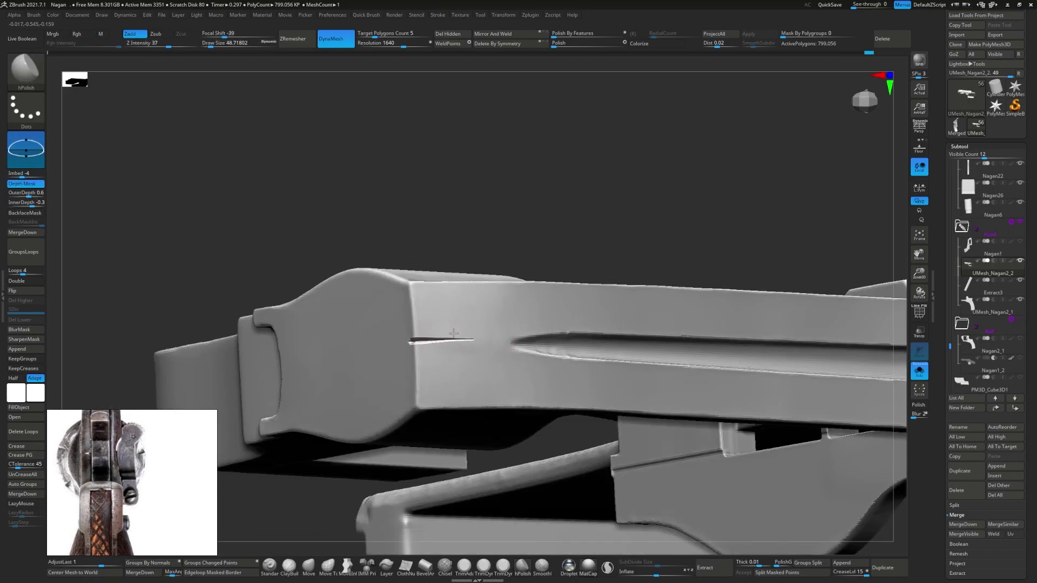
{"action": "right_click_drag", "start_coordinate": [498, 291], "coordinate": [479, 331]}
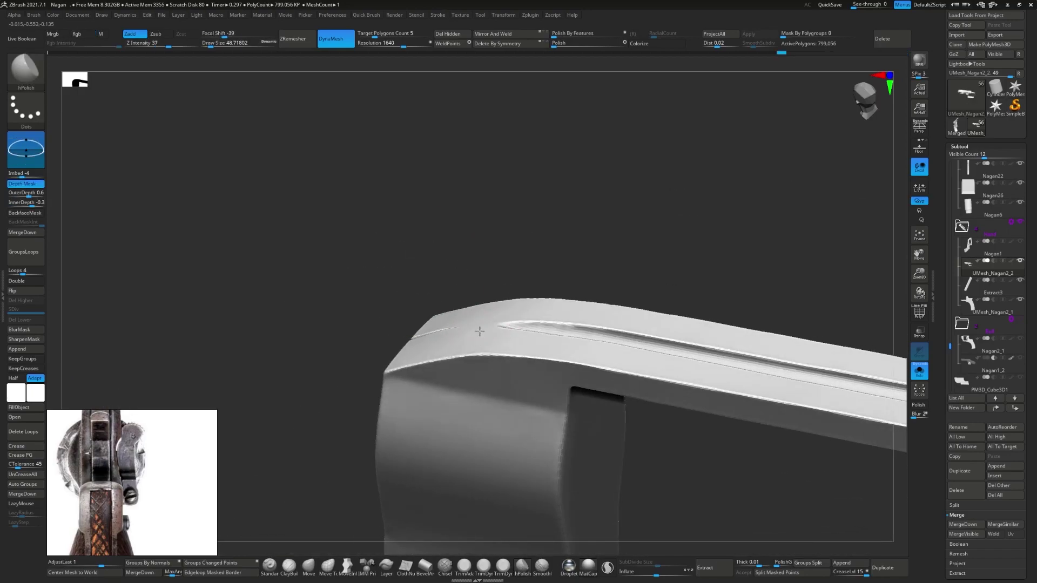
{"action": "key", "text": "ctrl+shift+s"}
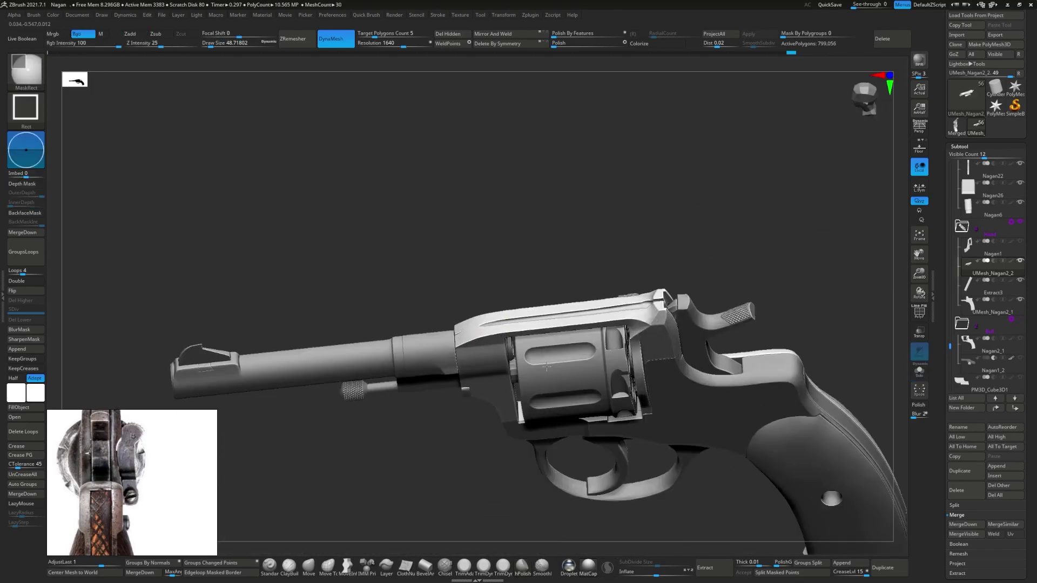
- Solo the frame, hPolish its curved back edge along the grip, then show all parts
{"action": "mouse_move", "coordinate": [495, 309]}
{"action": "right_mouse_down", "text": "shift"}
{"action": "mouse_move", "coordinate": [495, 366]}
{"action": "mouse_move", "coordinate": [837, 339]}
{"action": "right_mouse_up", "text": "shift"}
{"action": "key", "text": "ctrl+shift+s"}
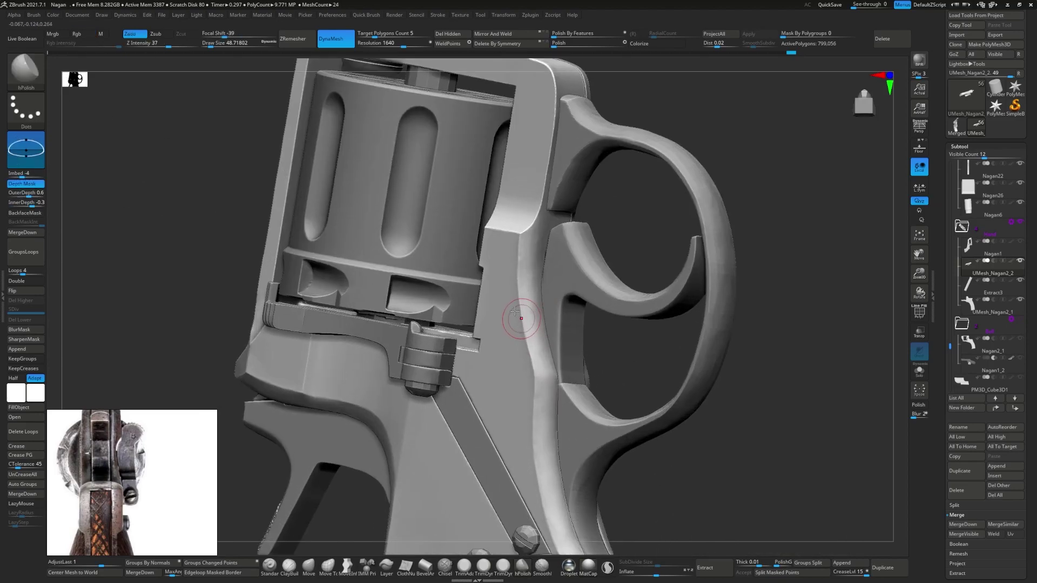
{"action": "left_click", "coordinate": [538, 237], "text": "alt"}
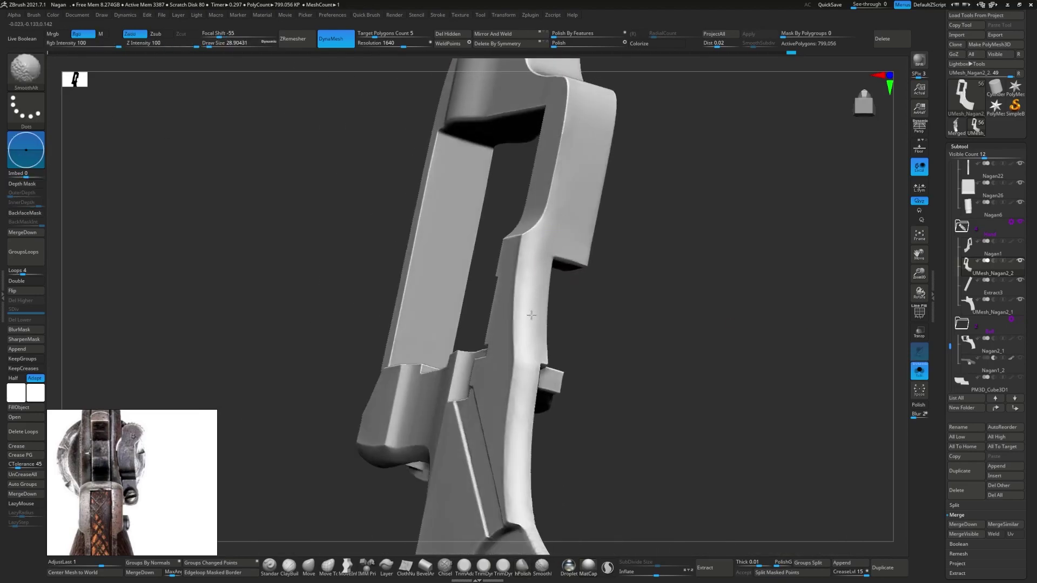
{"action": "right_click_drag", "start_coordinate": [523, 400], "coordinate": [462, 266]}
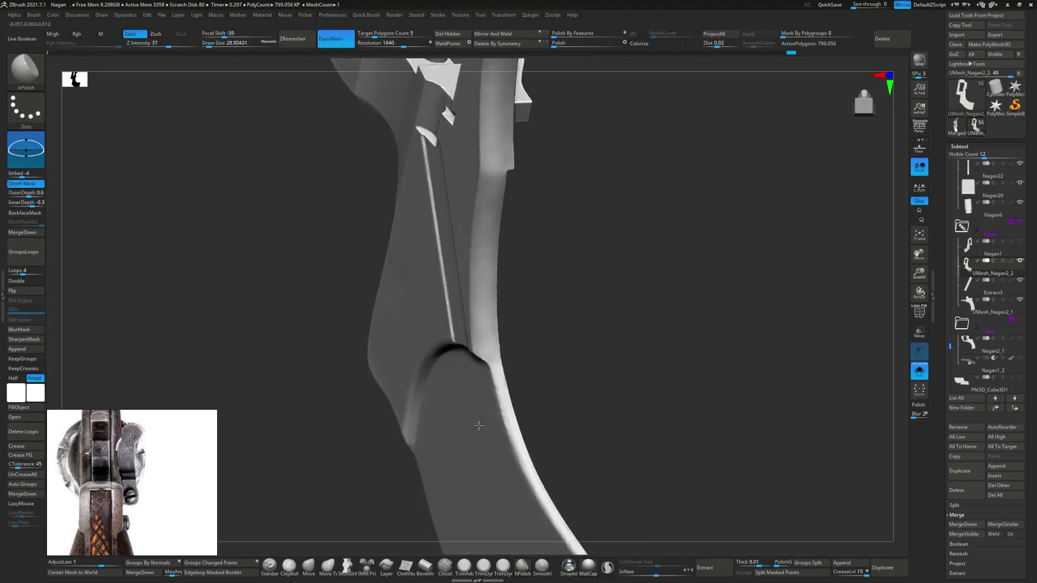
{"action": "right_click_drag", "start_coordinate": [512, 374], "coordinate": [541, 347]}
{"action": "key", "text": "alt+s"}
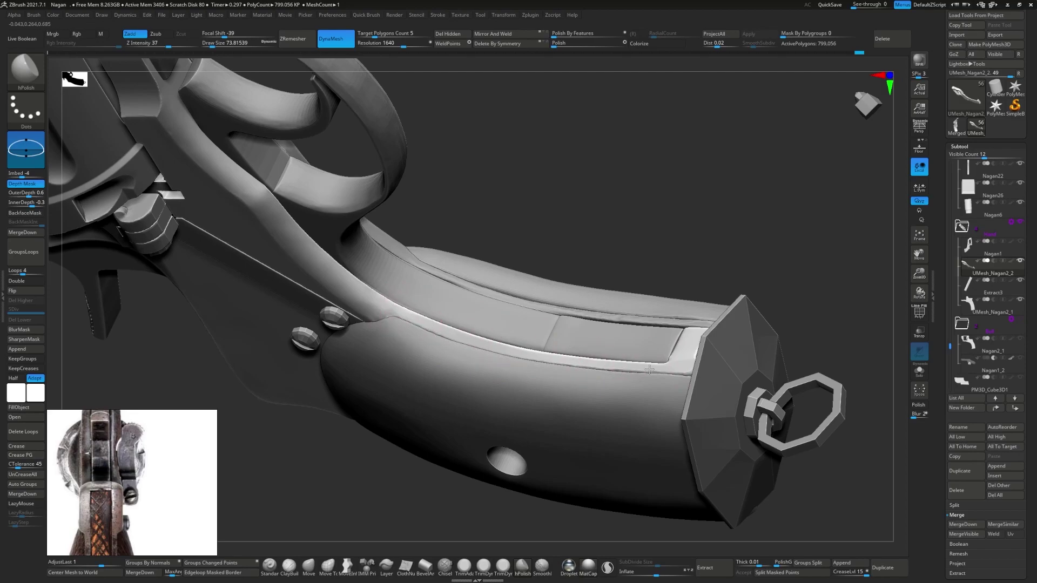
{"action": "mouse_move", "coordinate": [675, 368]}
{"action": "right_mouse_down"}
{"action": "mouse_move", "coordinate": [681, 360]}
{"action": "mouse_move", "coordinate": [658, 367]}
{"action": "right_mouse_up"}
- Select the frame subtool and drag a MaskRect selection across it
{"action": "left_click", "coordinate": [669, 343], "text": "alt"}
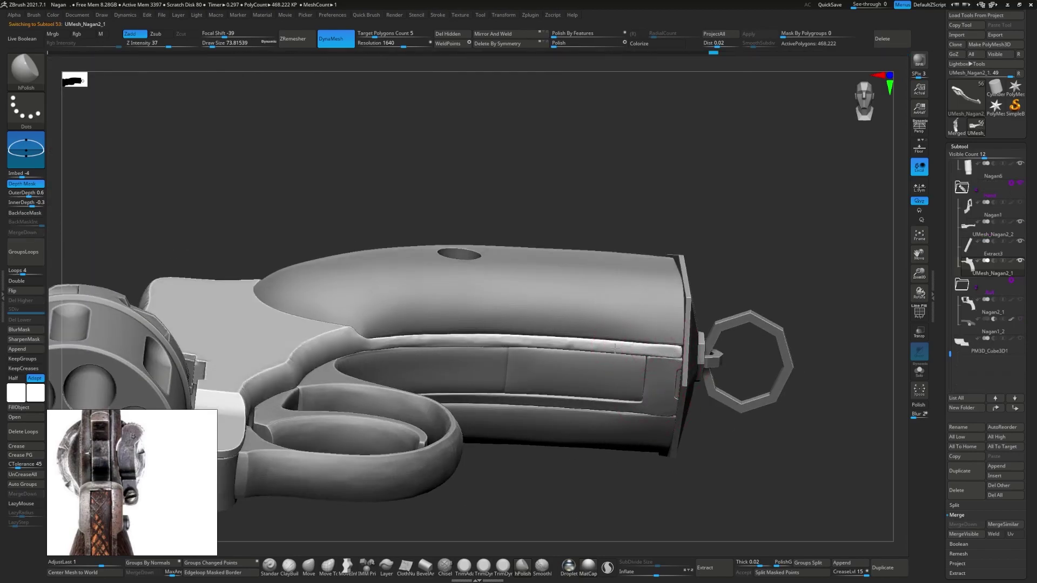
{"action": "right_click_drag", "start_coordinate": [584, 343], "coordinate": [556, 344]}
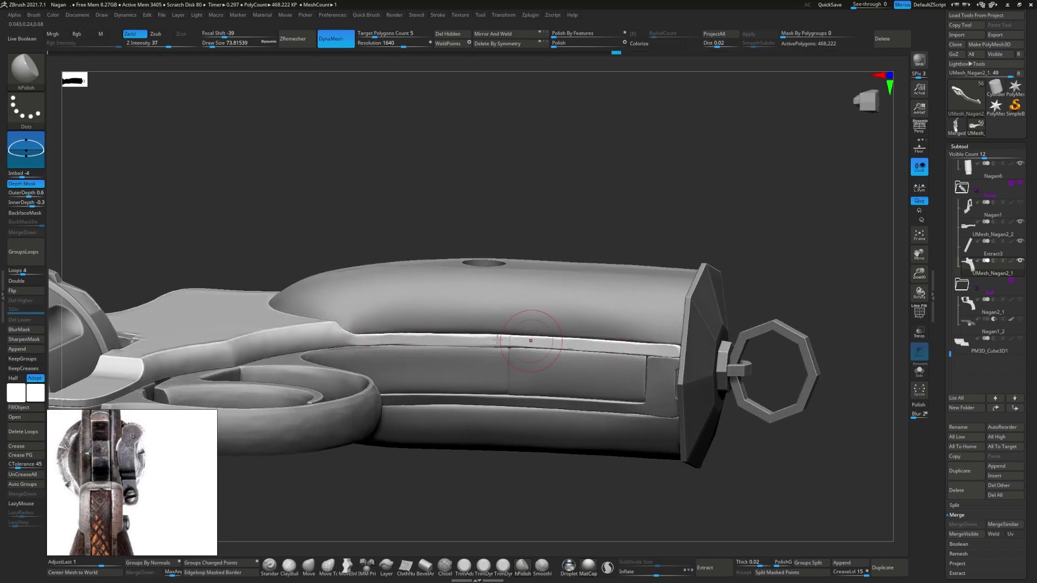
{"action": "mouse_move", "coordinate": [438, 359]}
{"action": "right_mouse_down"}
{"action": "mouse_move", "coordinate": [493, 352]}
{"action": "mouse_move", "coordinate": [457, 373]}
{"action": "mouse_move", "coordinate": [453, 358]}
{"action": "right_mouse_up"}
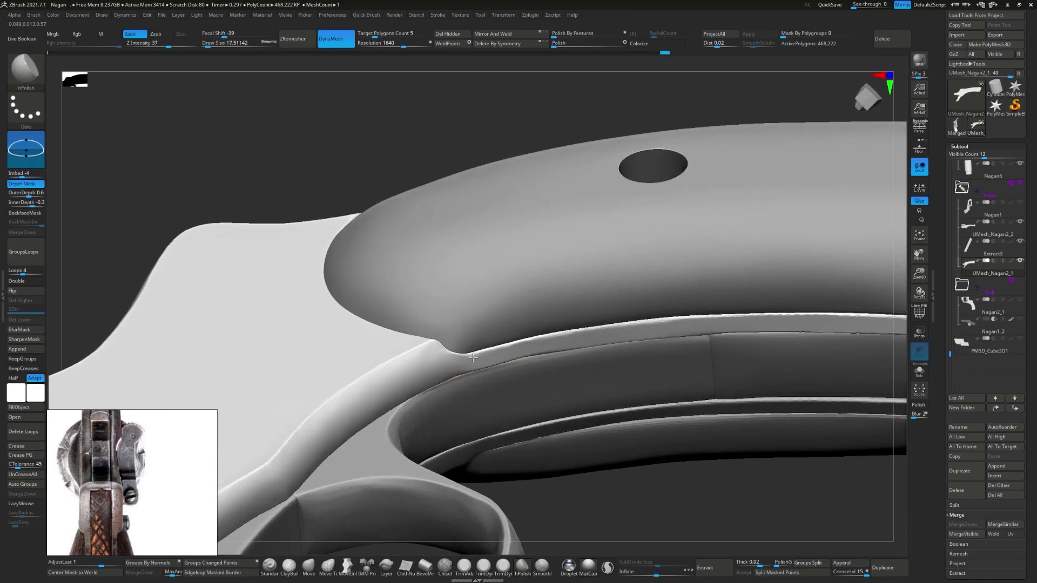
{"action": "key", "text": "ctrl"}
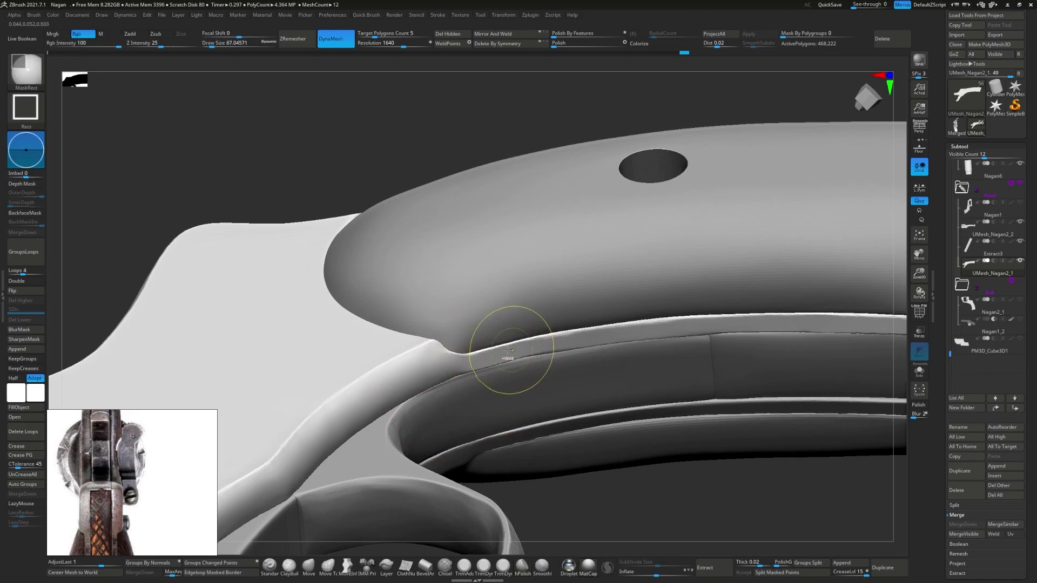
{"action": "mouse_move", "coordinate": [554, 341]}
{"action": "right_mouse_down"}
{"action": "mouse_move", "coordinate": [442, 367]}
{"action": "mouse_move", "coordinate": [569, 351]}
{"action": "mouse_move", "coordinate": [430, 365]}
{"action": "mouse_move", "coordinate": [472, 436]}
{"action": "mouse_move", "coordinate": [480, 412]}
{"action": "right_mouse_up"}
- Make the grip strap Nagan12 active at SDiv 6 with the Move brush loaded
{"action": "left_click", "coordinate": [442, 367], "text": "alt"}
{"action": "key", "text": "d"}
{"action": "key", "text": "b"}
{"action": "key", "text": "m"}
{"action": "key", "text": "v"}
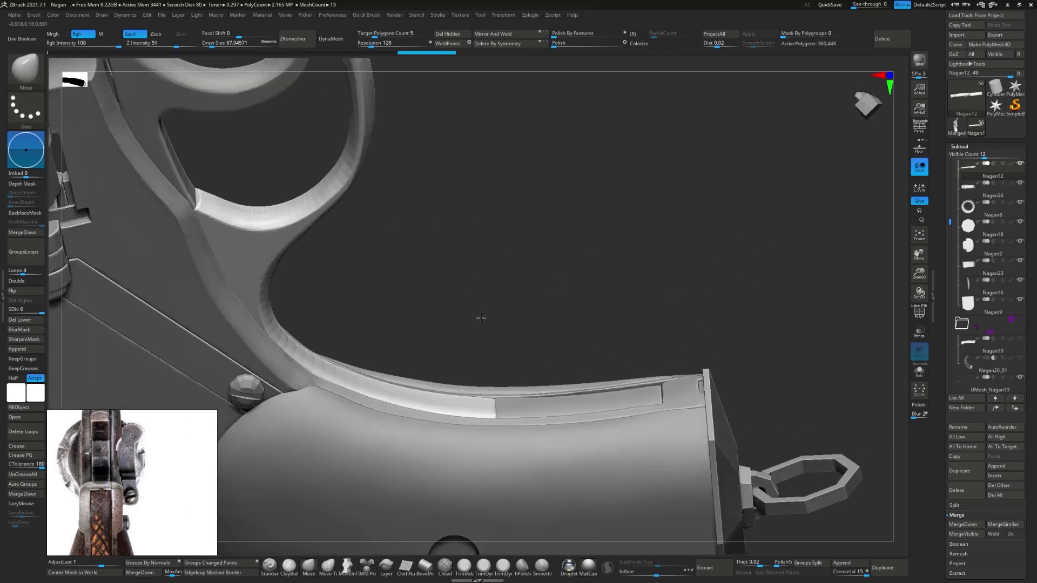
- Flatten the grip strap's edge with TrimDynamic, toggling SDiv level and MaskRect along the way
{"action": "left_click", "coordinate": [503, 568]}
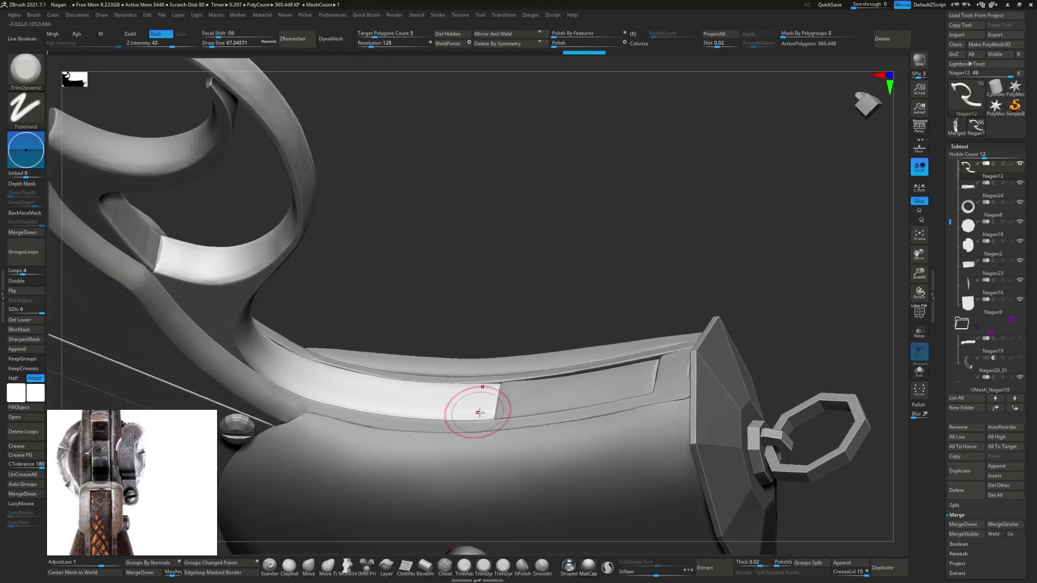
{"action": "right_click_drag", "start_coordinate": [479, 412], "coordinate": [428, 424]}
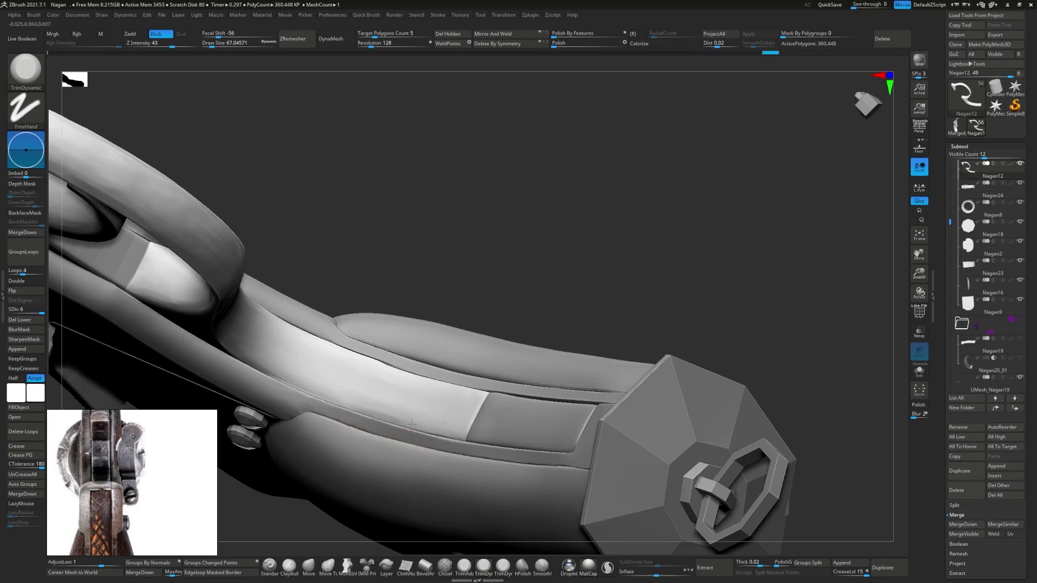
{"action": "mouse_move", "coordinate": [399, 400]}
{"action": "right_mouse_down"}
{"action": "mouse_move", "coordinate": [375, 403]}
{"action": "mouse_move", "coordinate": [428, 406]}
{"action": "right_mouse_up"}
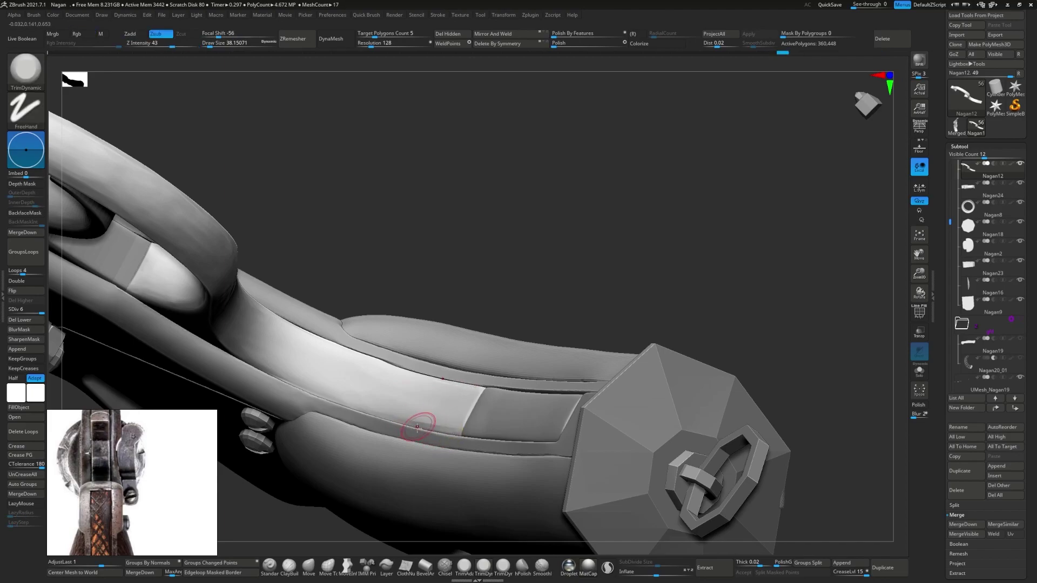
{"action": "key", "text": "shift+d"}
{"action": "key", "text": "b"}
{"action": "key", "text": "m"}
{"action": "key", "text": "r"}
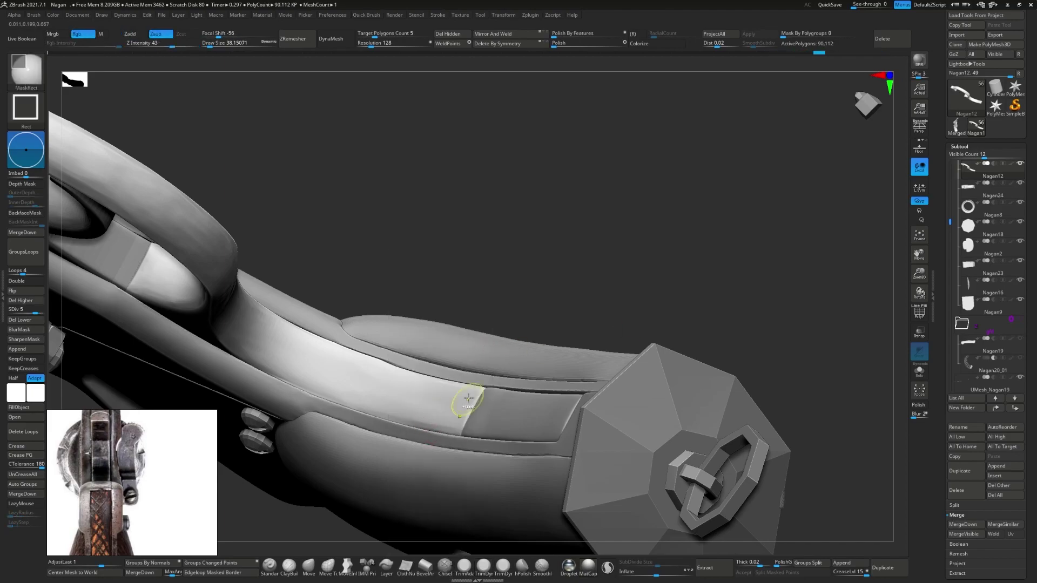
{"action": "key", "text": "d"}
{"action": "mouse_move", "coordinate": [399, 408]}
{"action": "right_mouse_down"}
{"action": "mouse_move", "coordinate": [430, 406]}
{"action": "mouse_move", "coordinate": [391, 360]}
{"action": "right_mouse_up"}
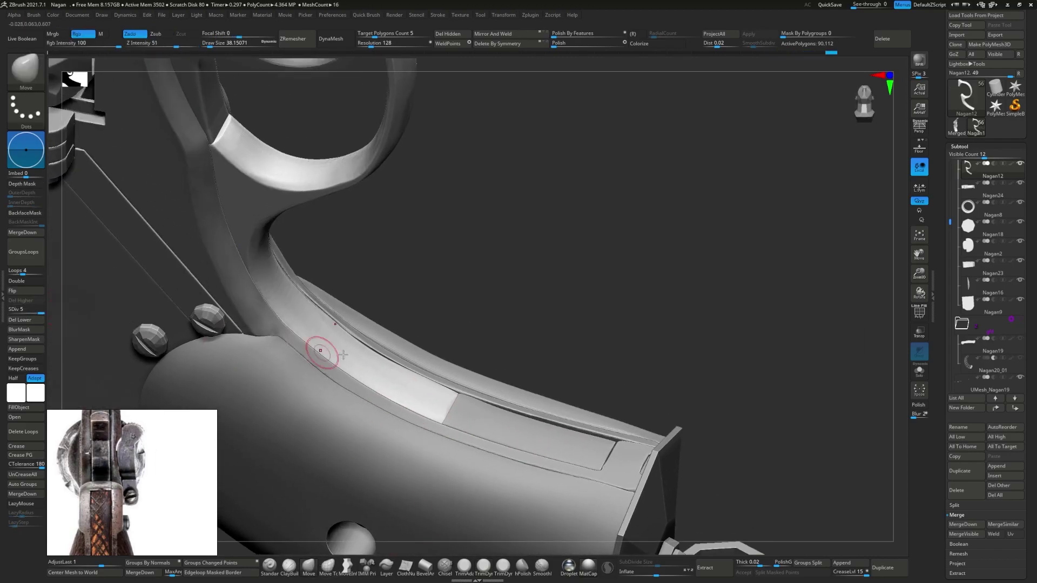
{"action": "mouse_move", "coordinate": [351, 359]}
{"action": "right_mouse_down"}
{"action": "mouse_move", "coordinate": [371, 350]}
{"action": "mouse_move", "coordinate": [311, 357]}
{"action": "mouse_move", "coordinate": [331, 364]}
{"action": "mouse_move", "coordinate": [318, 370]}
{"action": "right_mouse_up"}
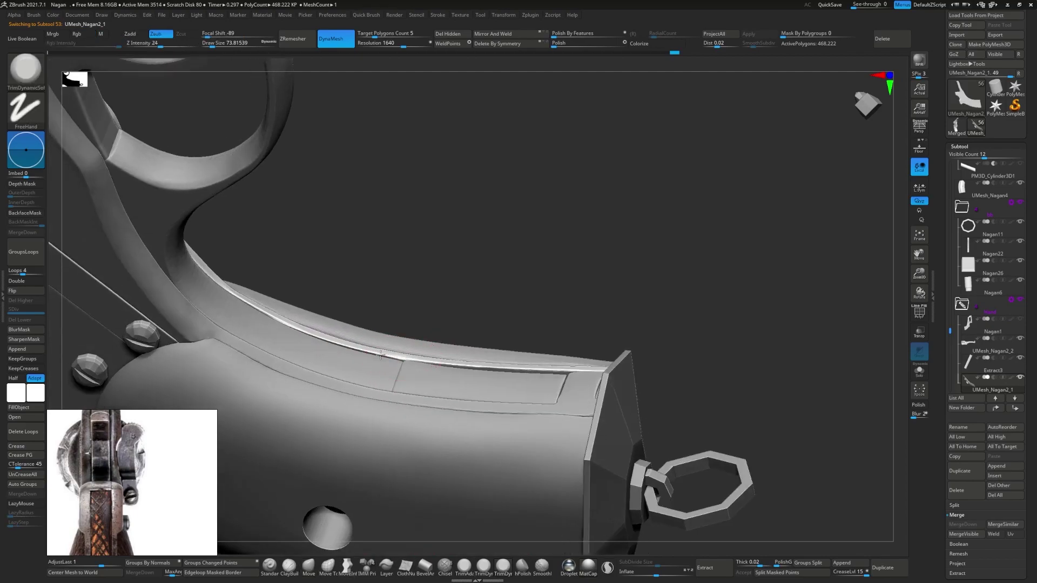
- Make the adjacent frame piece active and orbit around its grip-side edge
{"action": "right_click_drag", "start_coordinate": [323, 339], "coordinate": [241, 295]}
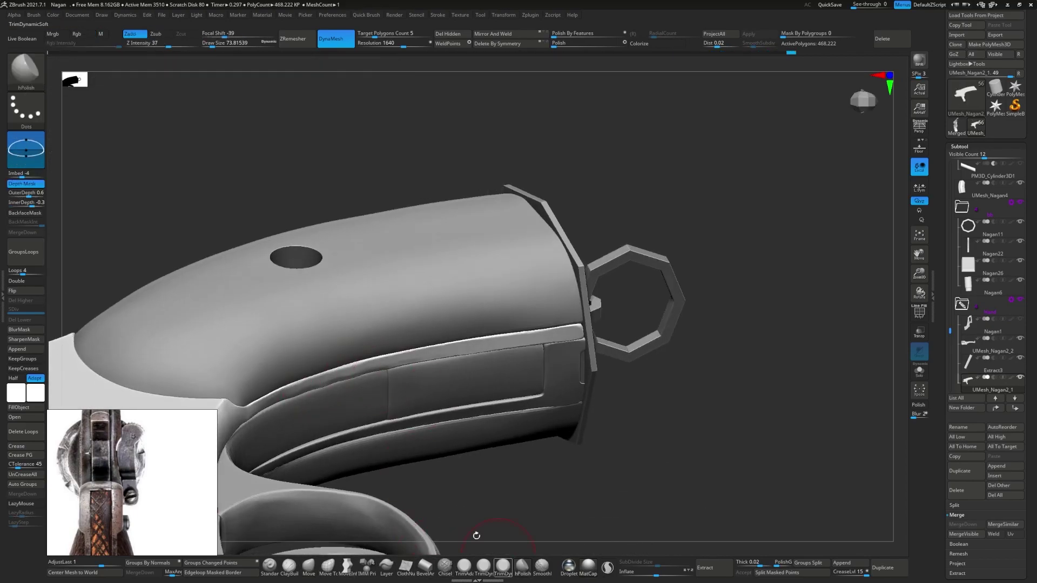
{"action": "right_click_drag", "start_coordinate": [354, 369], "coordinate": [552, 338]}
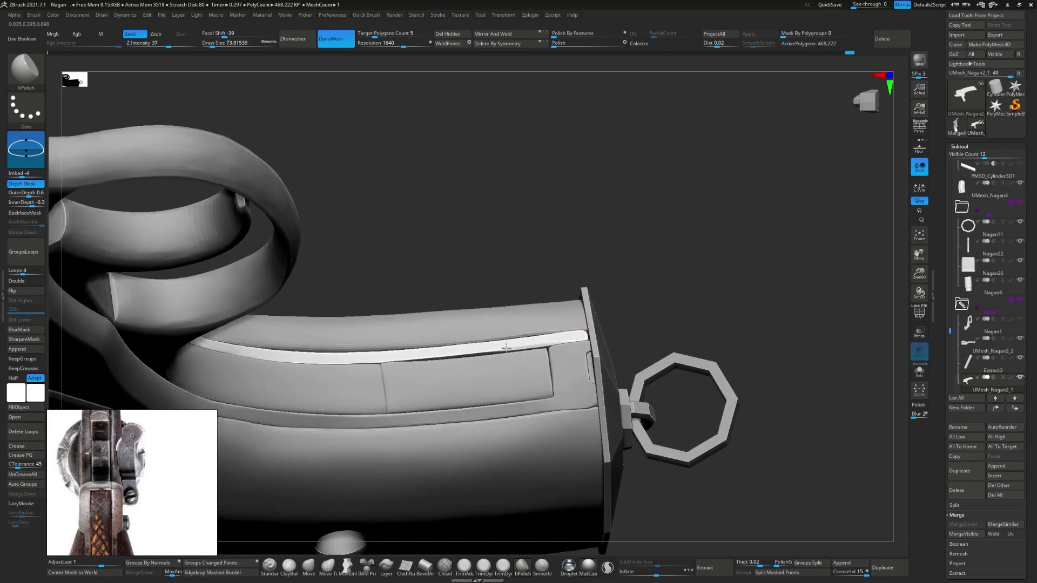
{"action": "right_click_drag", "start_coordinate": [336, 358], "coordinate": [253, 355]}
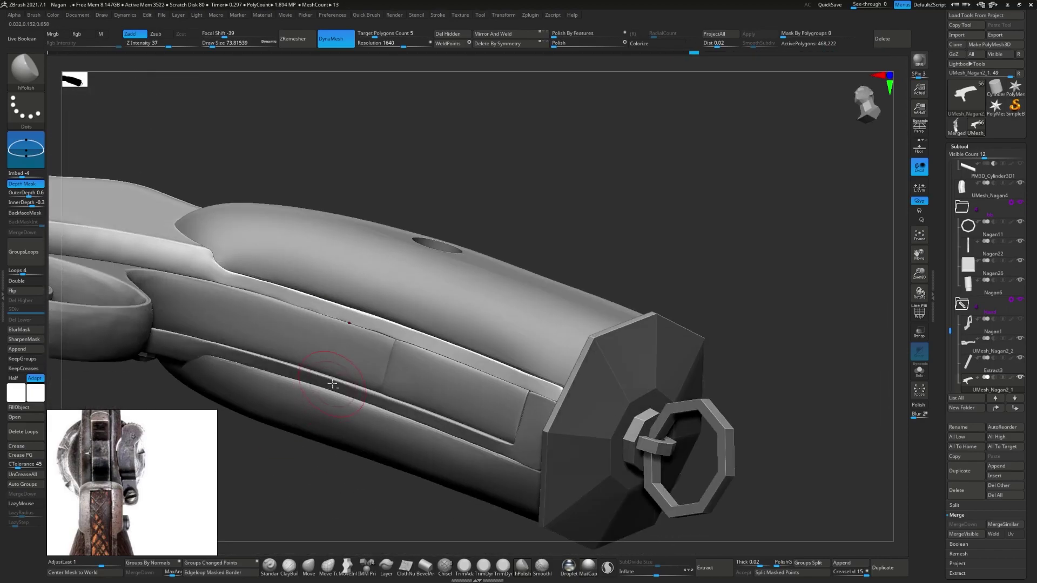
{"action": "left_click", "coordinate": [253, 355], "text": "alt"}
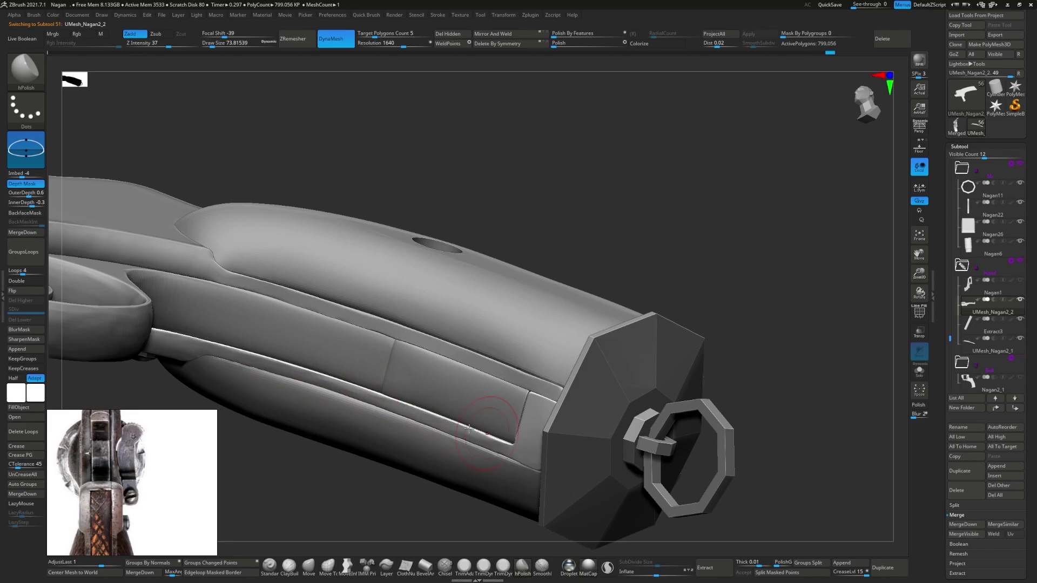
{"action": "right_click_drag", "start_coordinate": [469, 428], "coordinate": [456, 435]}
{"action": "right_click_drag", "start_coordinate": [547, 444], "coordinate": [494, 421]}
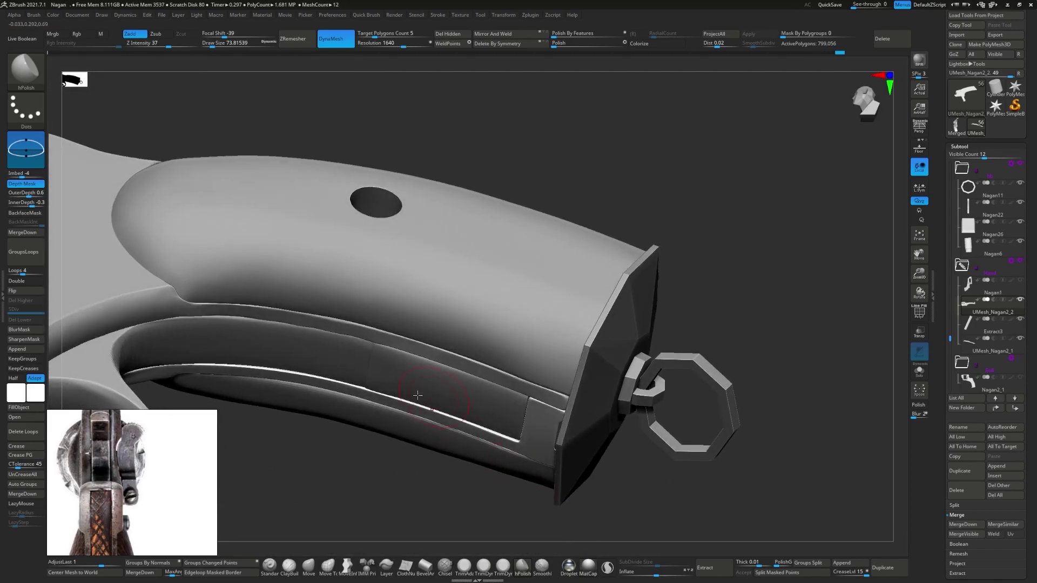
- Activate frame pieces UMesh_Nagan2_1 and Nagan22 in turn, returning to hPolish
{"action": "right_click_drag", "start_coordinate": [186, 369], "coordinate": [544, 394]}
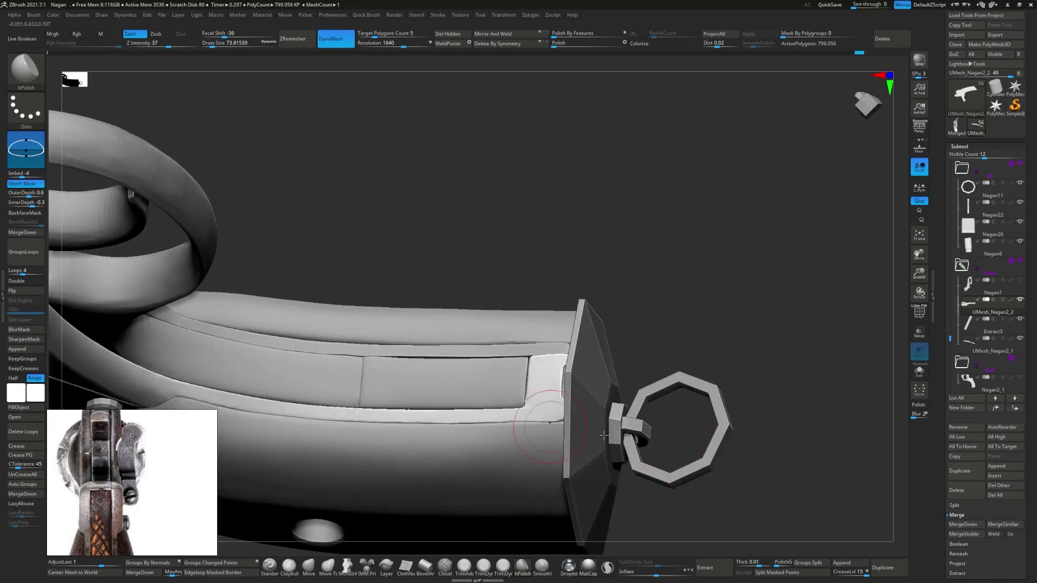
{"action": "left_click", "coordinate": [527, 340], "text": "alt"}
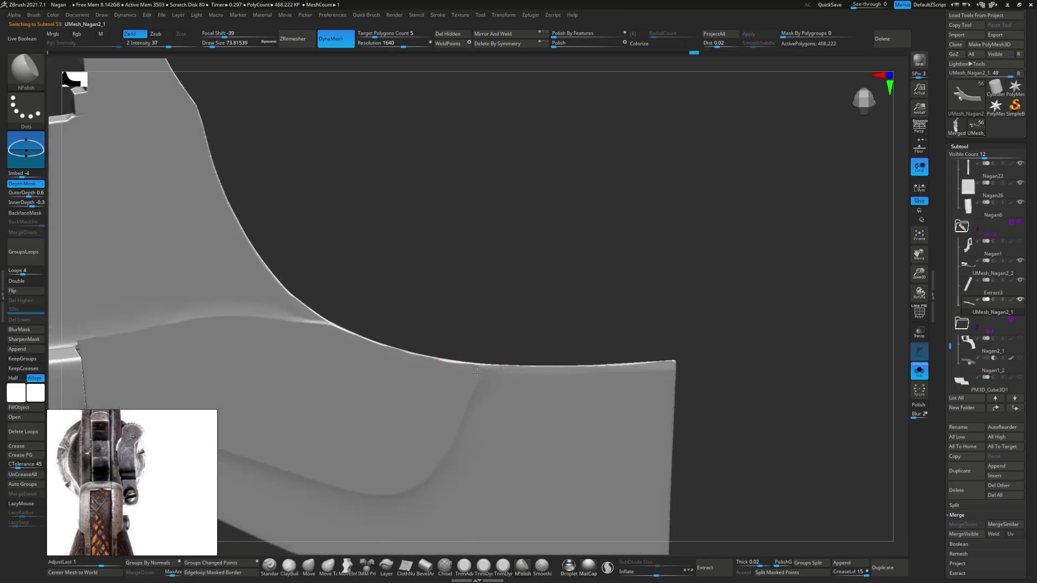
{"action": "mouse_move", "coordinate": [527, 341]}
{"action": "right_mouse_down"}
{"action": "mouse_move", "coordinate": [363, 351]}
{"action": "mouse_move", "coordinate": [394, 405]}
{"action": "mouse_move", "coordinate": [514, 415]}
{"action": "mouse_move", "coordinate": [398, 389]}
{"action": "mouse_move", "coordinate": [388, 425]}
{"action": "mouse_move", "coordinate": [379, 389]}
{"action": "right_mouse_up"}
{"action": "left_click", "coordinate": [387, 425], "text": "alt"}
{"action": "left_click", "coordinate": [520, 567]}
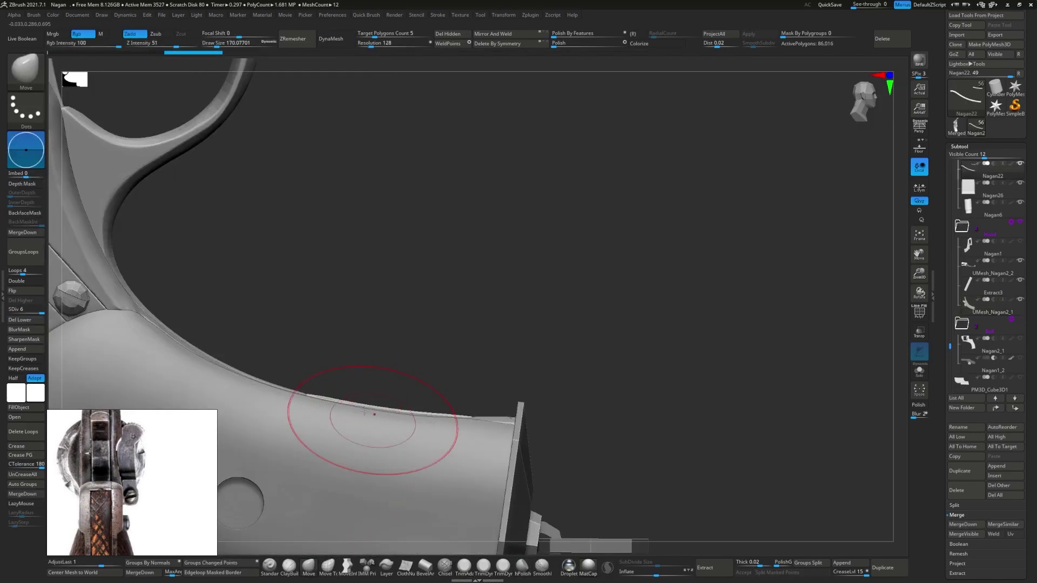